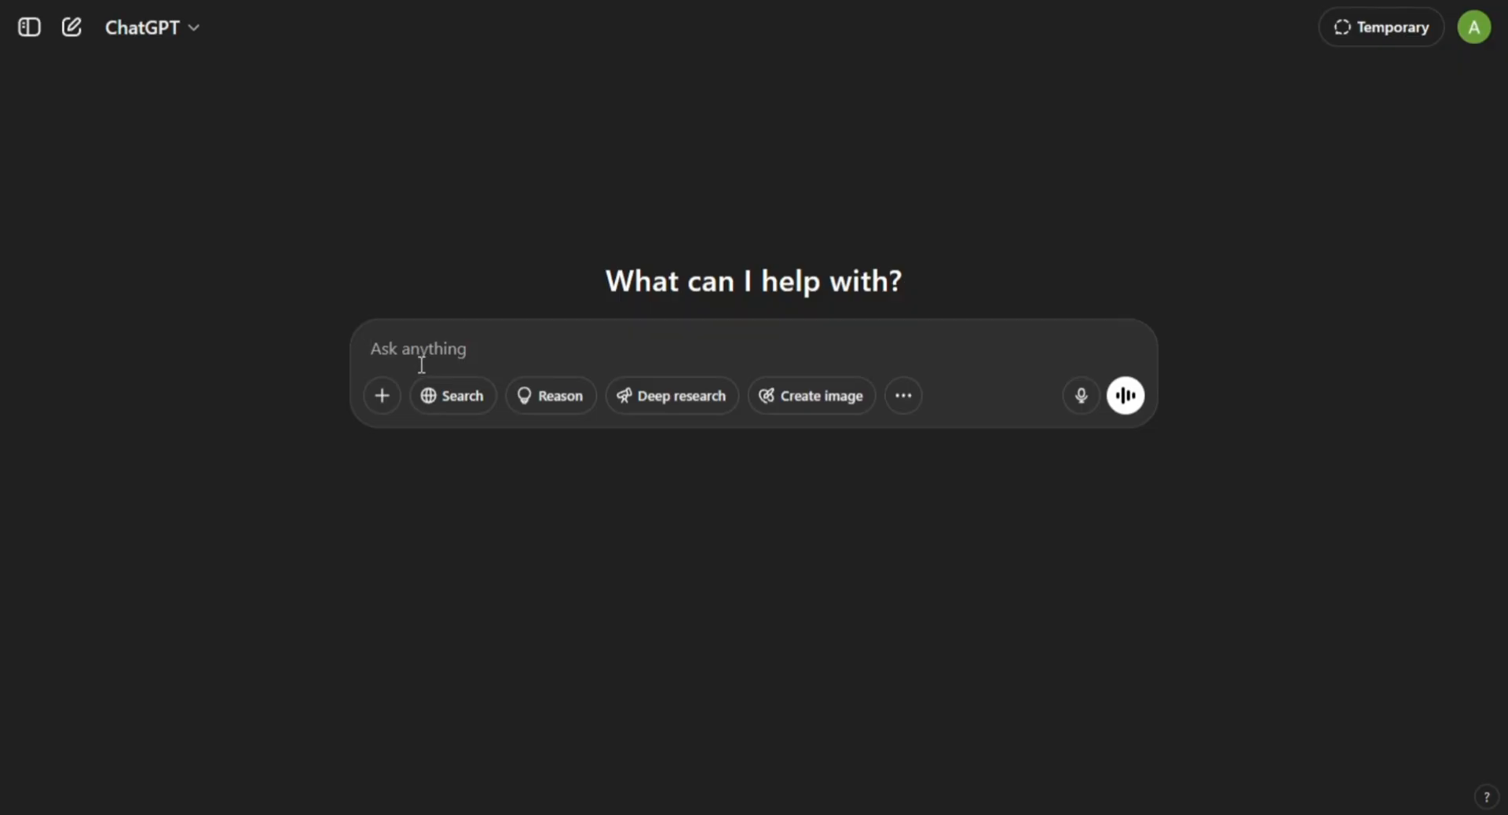
Send the prompt "Hey, write me a kid story with one hero and everything is depend on you, lenght is under 2 min" and read the reply.
text(Hey, write me a kid story about adventure with kid friends, long enough to make an engaging, twisty, complete story.)
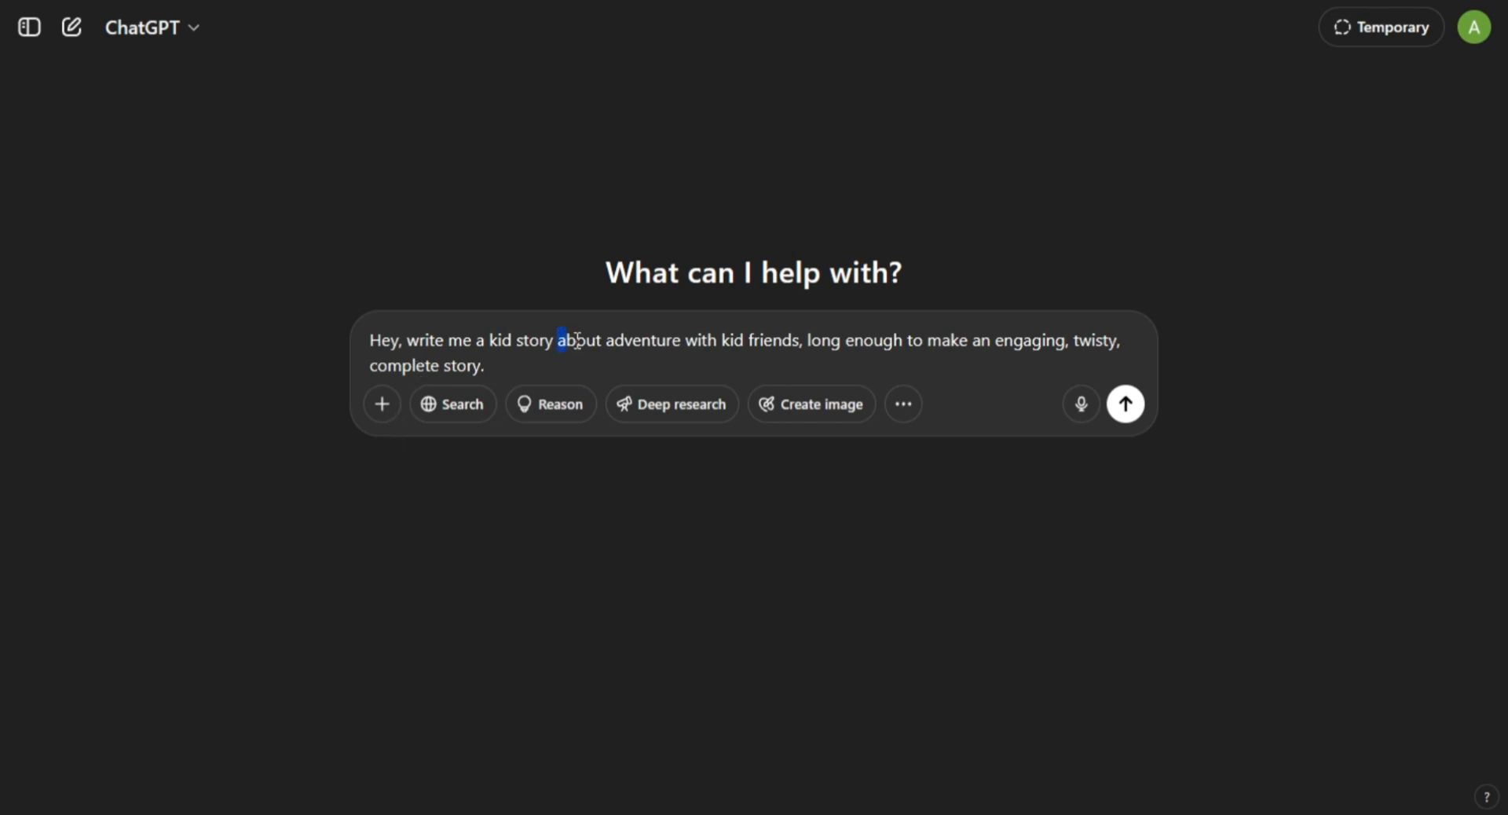
drag(578, 339, 599, 368)
text(wi)
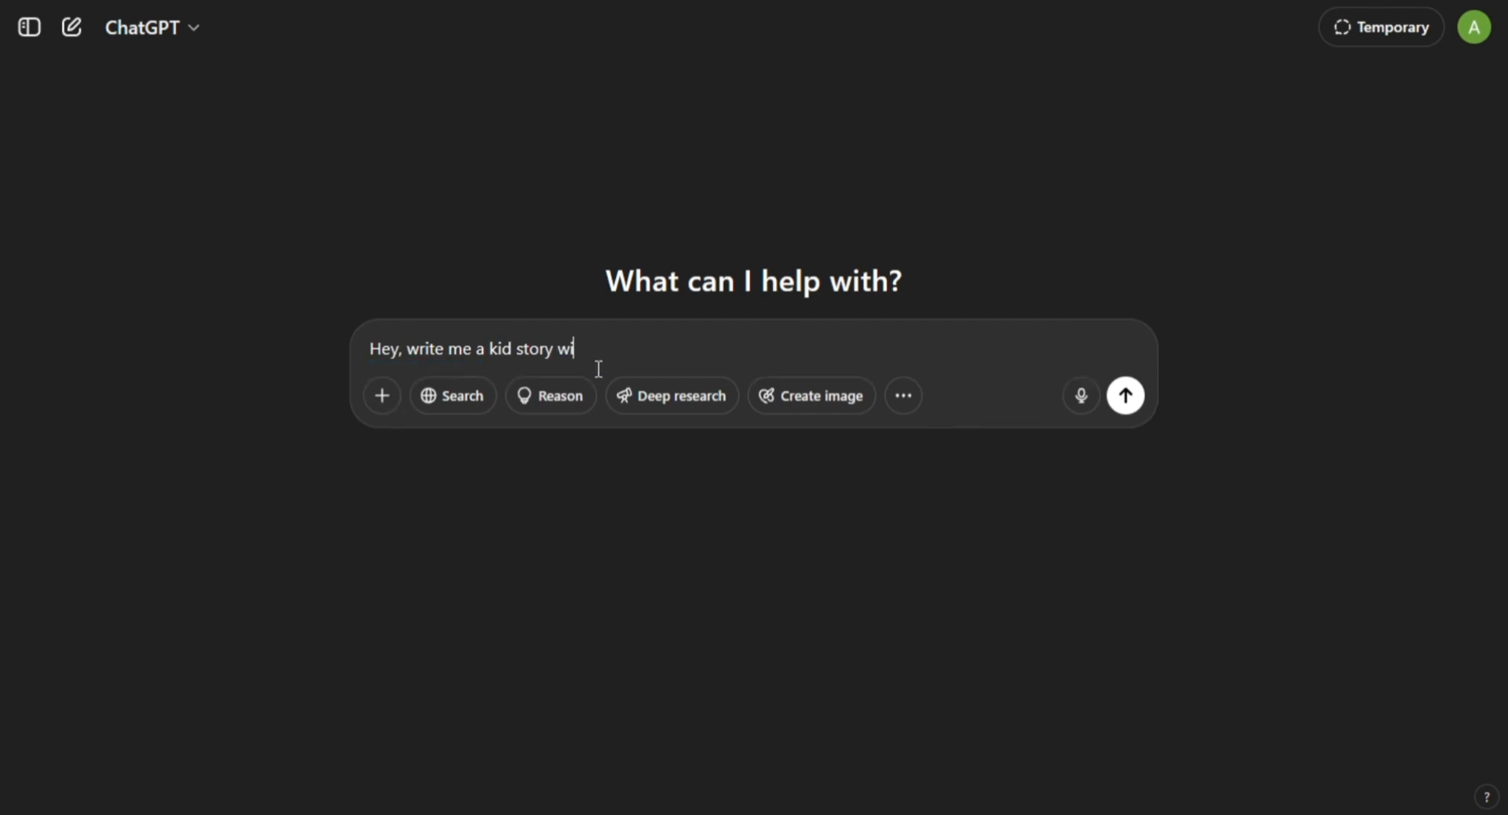
text(th one hero and everything)
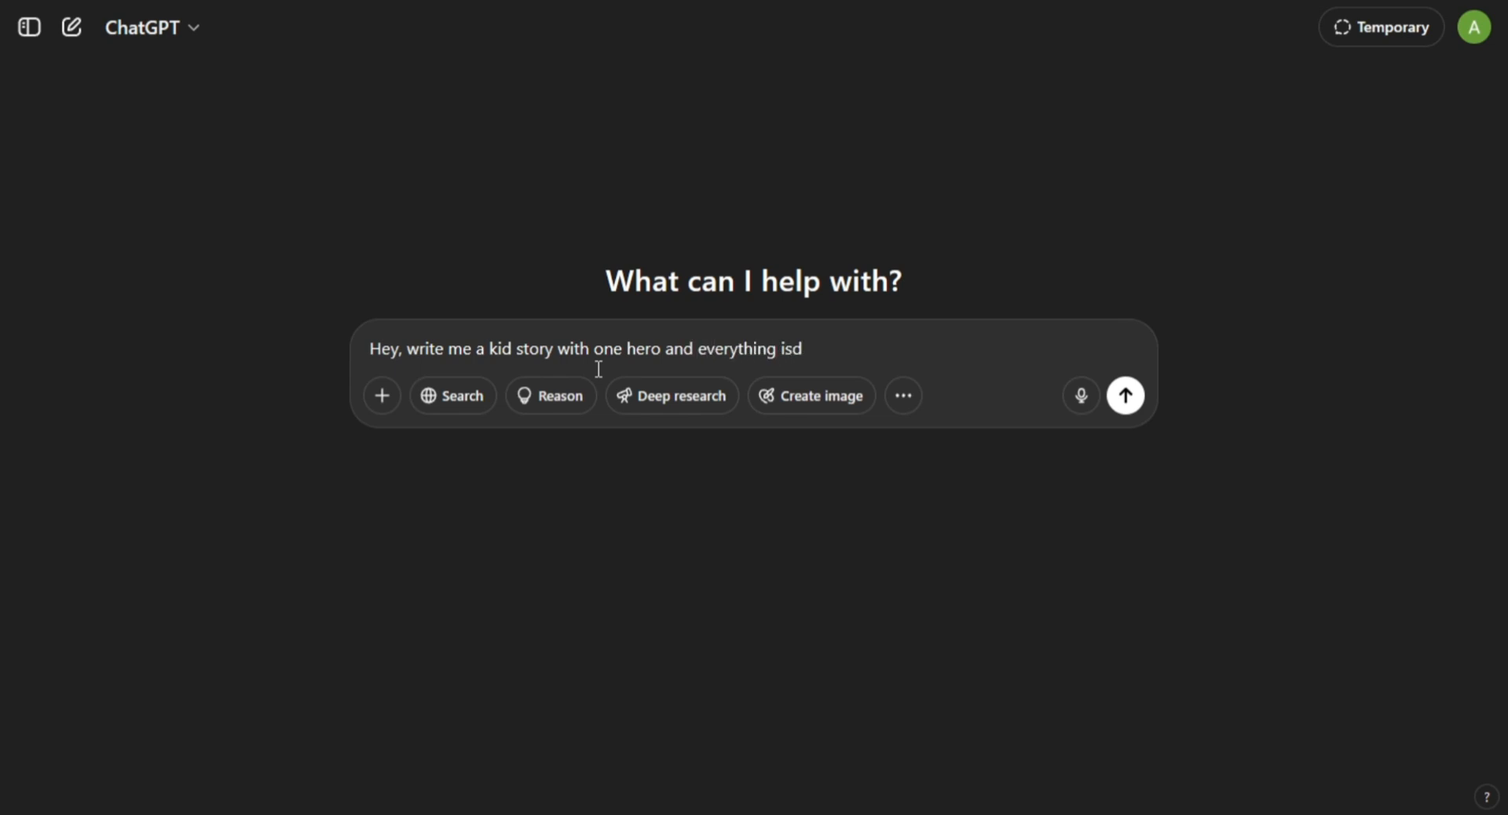
text( is depend on you,)
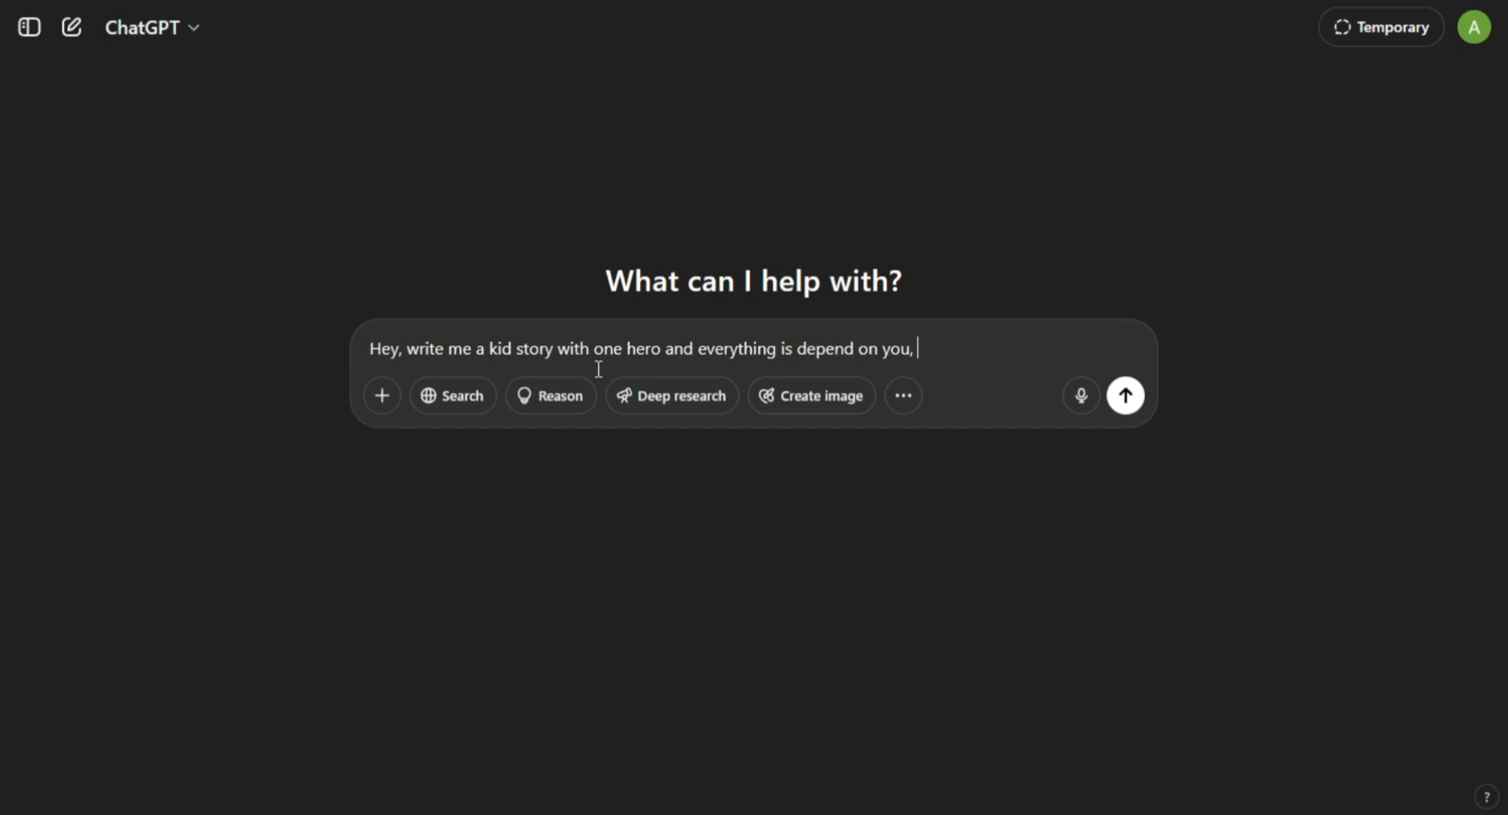
text( lenght is under 2 mini)
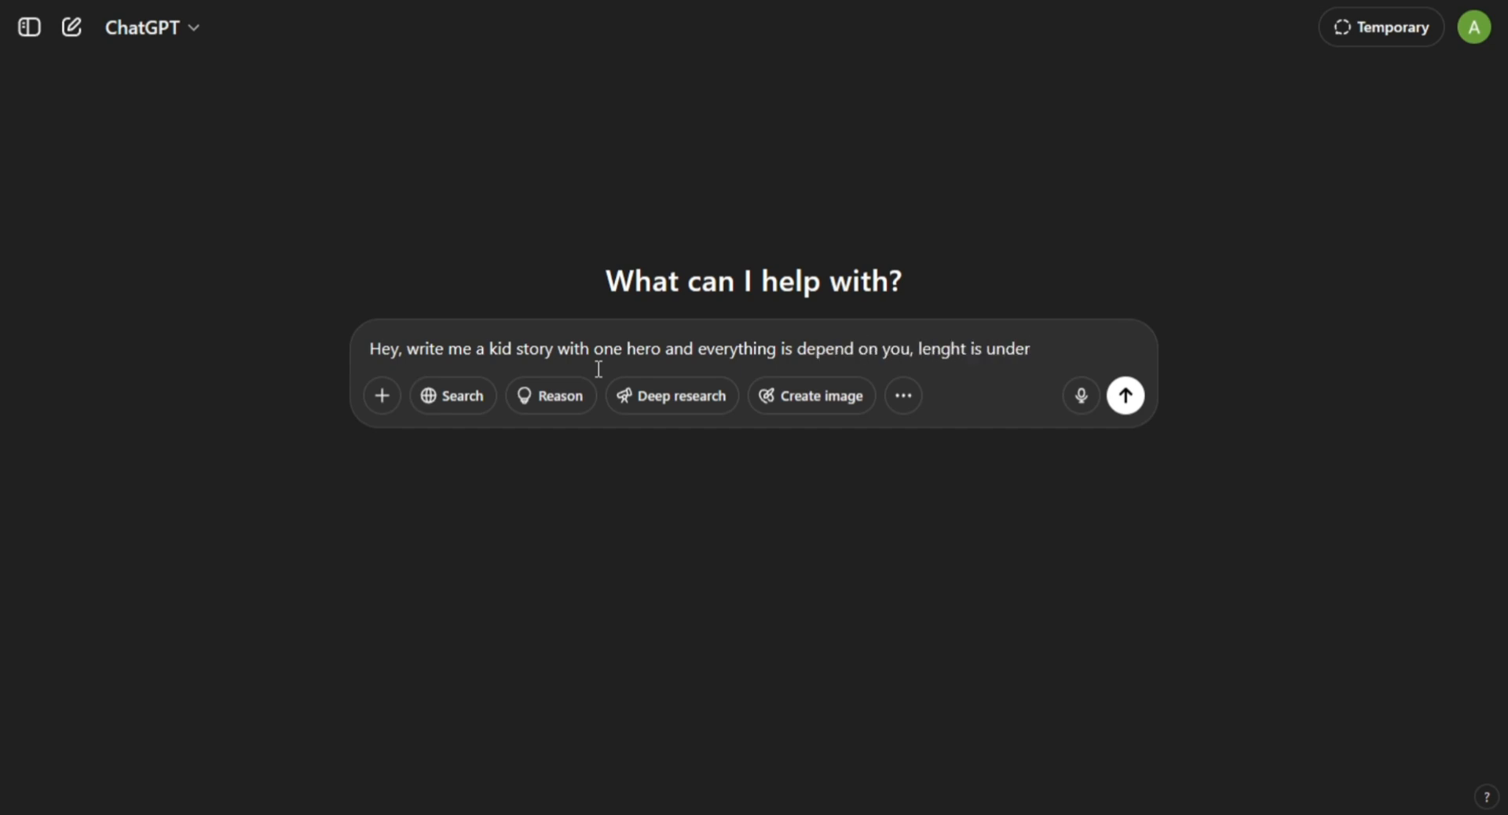
key(Return)
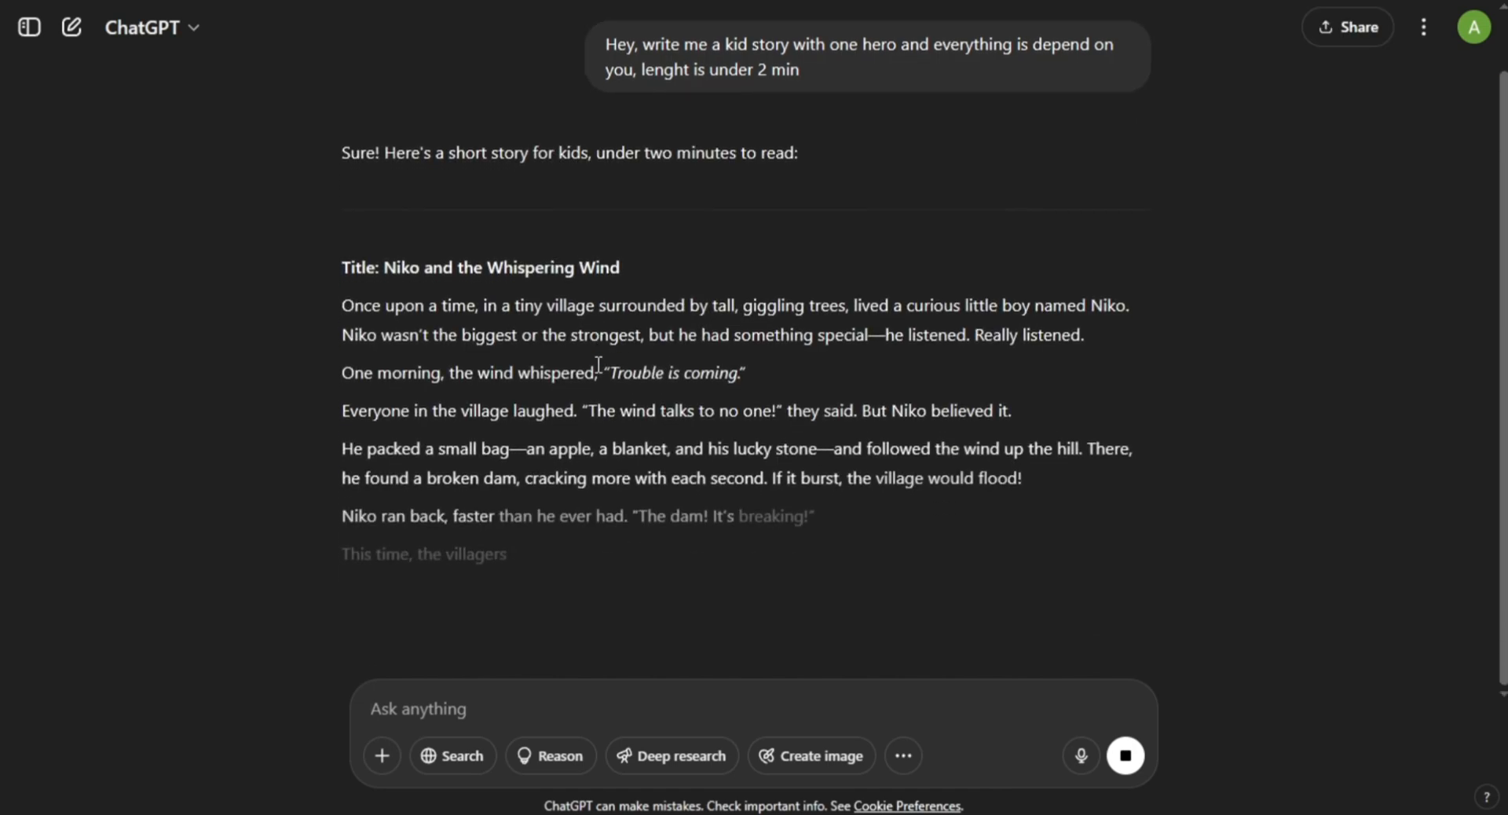
scroll(434, 556, up, 5)
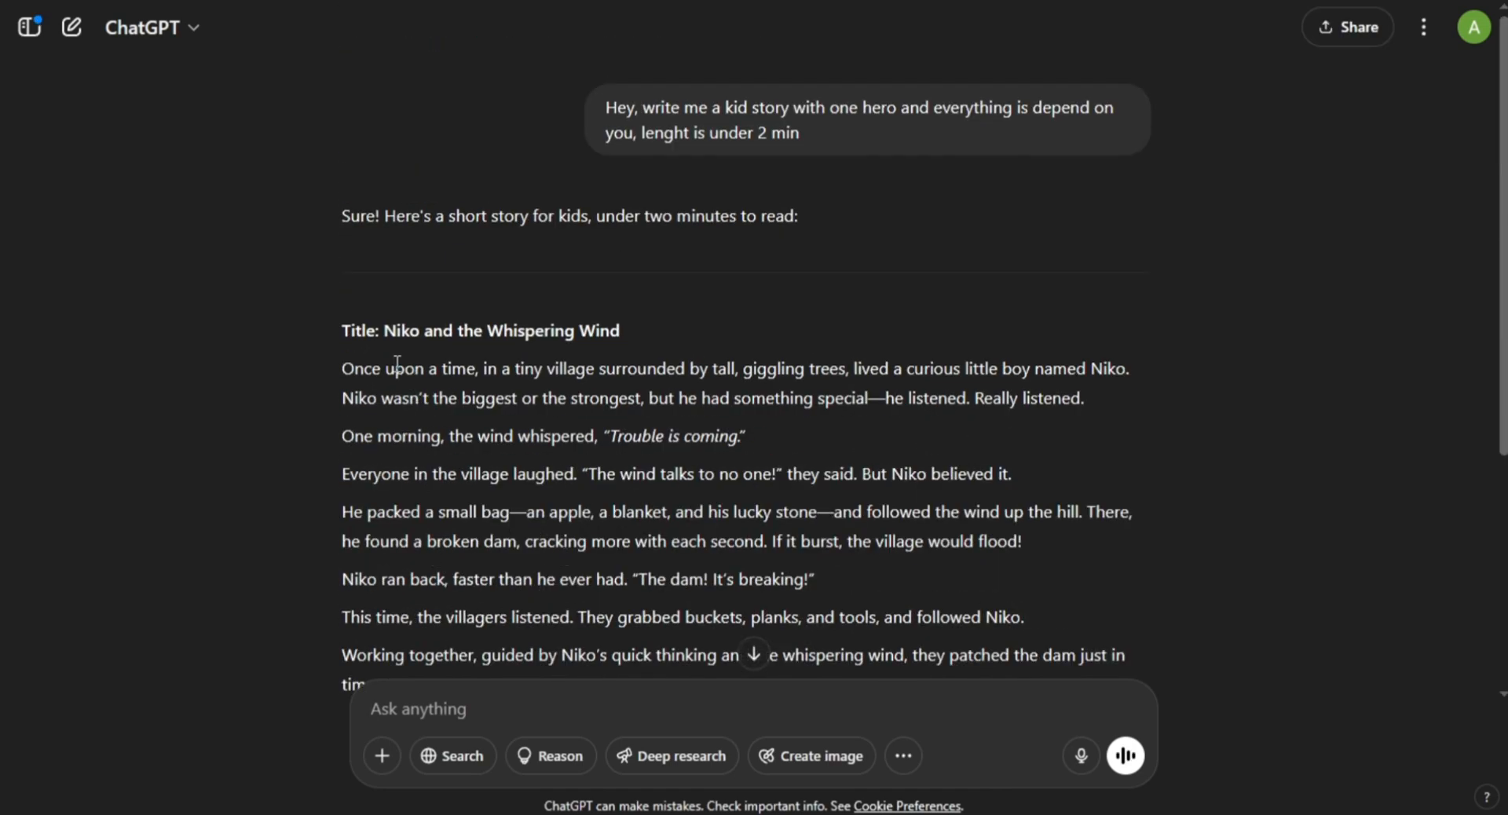
drag(396, 363, 461, 367)
click(549, 363)
scroll(685, 524, down, 5)
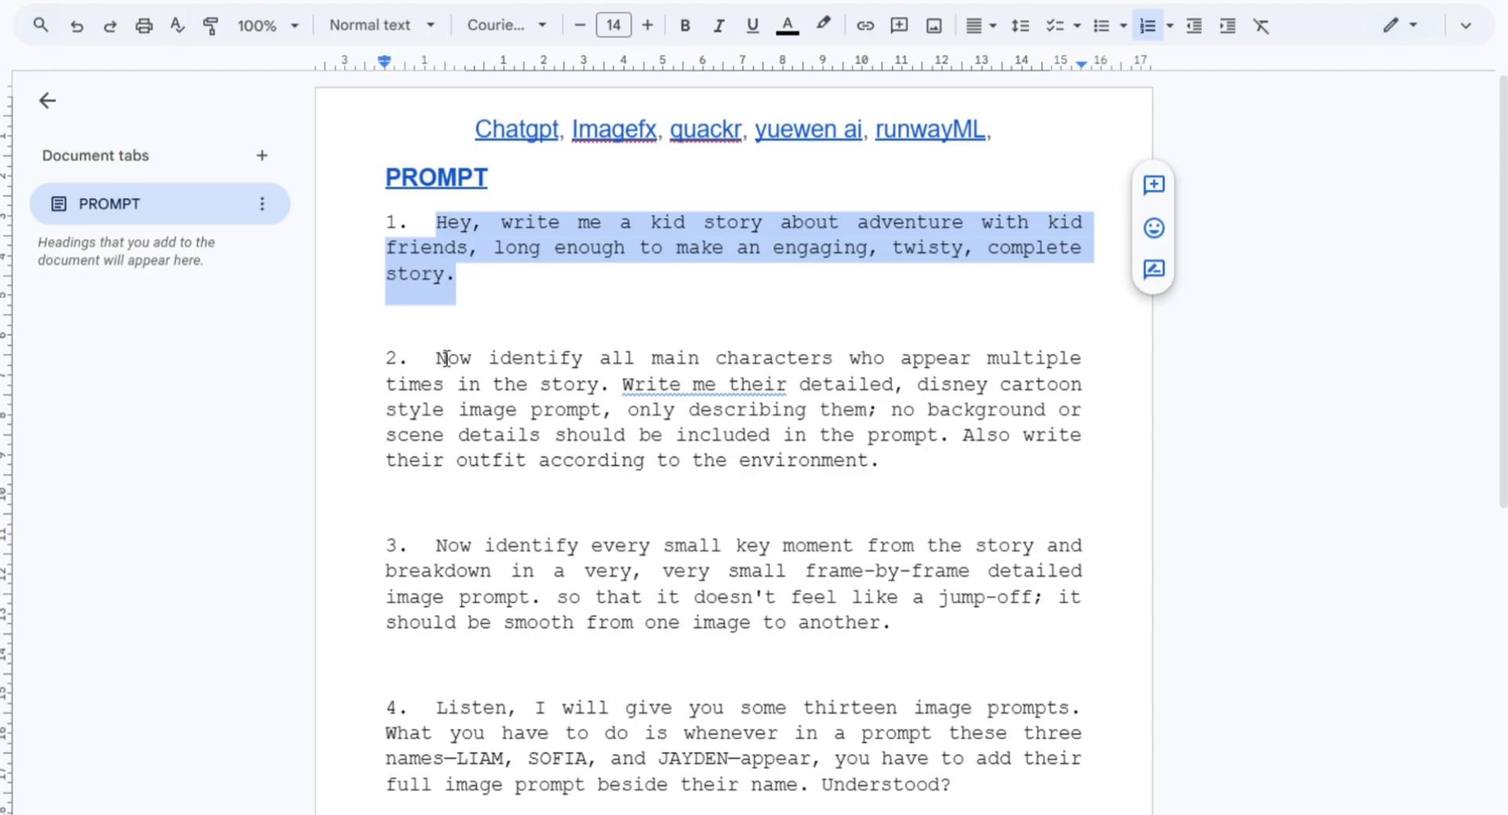
Copy prompt 2 from the PROMPT document and send it to ChatGPT to get Disney cartoon style image prompts for the recurring main characters.
drag(437, 358, 872, 469)
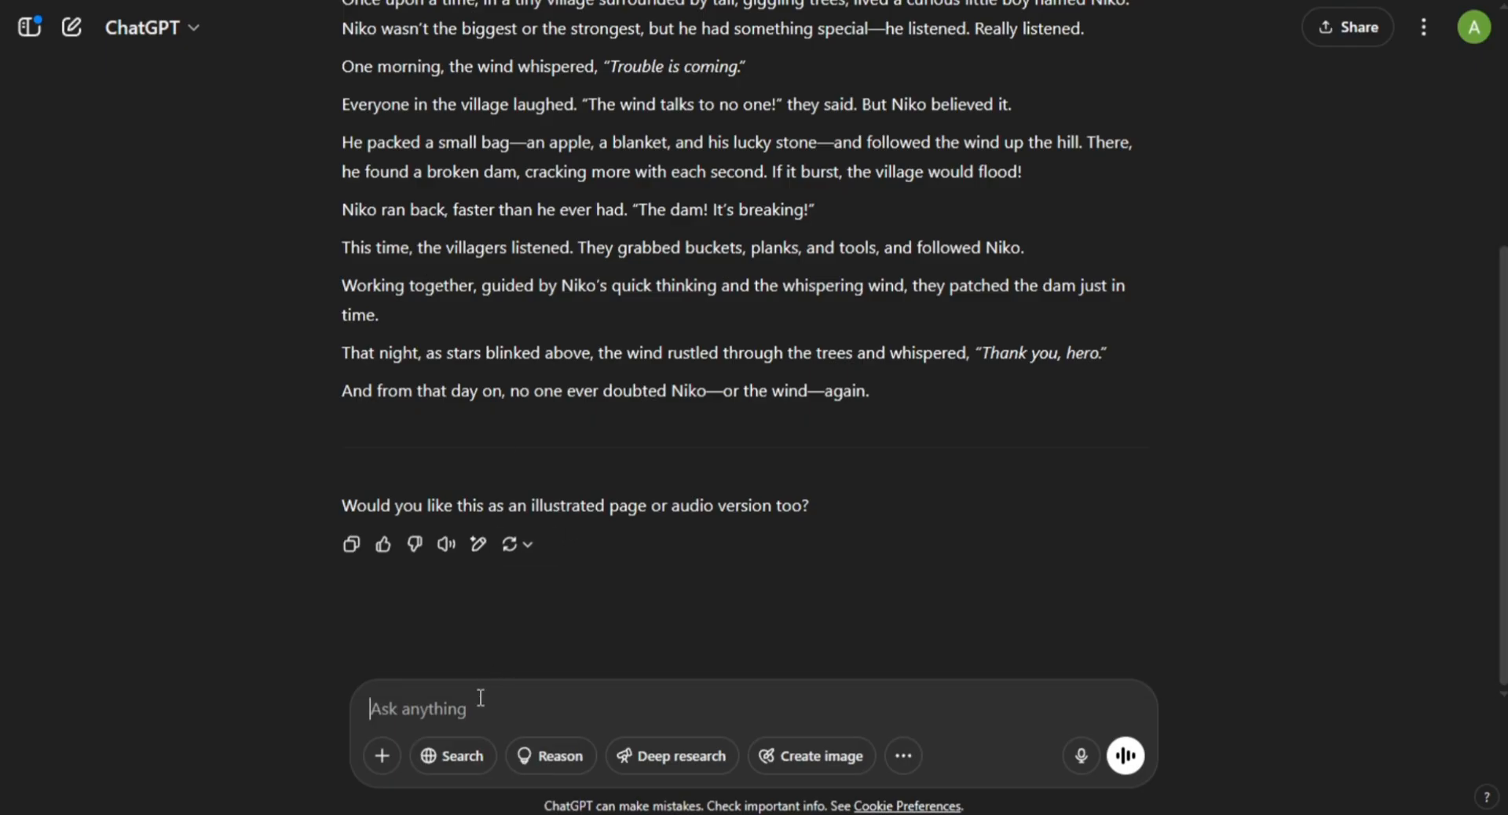
text(Now identify all main characters who appear multiple times in the story. Write me their detailed, disney cartoon style image prompt, only describing them; no background or scene details should be included in the prompt. Also write their outfit according to the environment.)
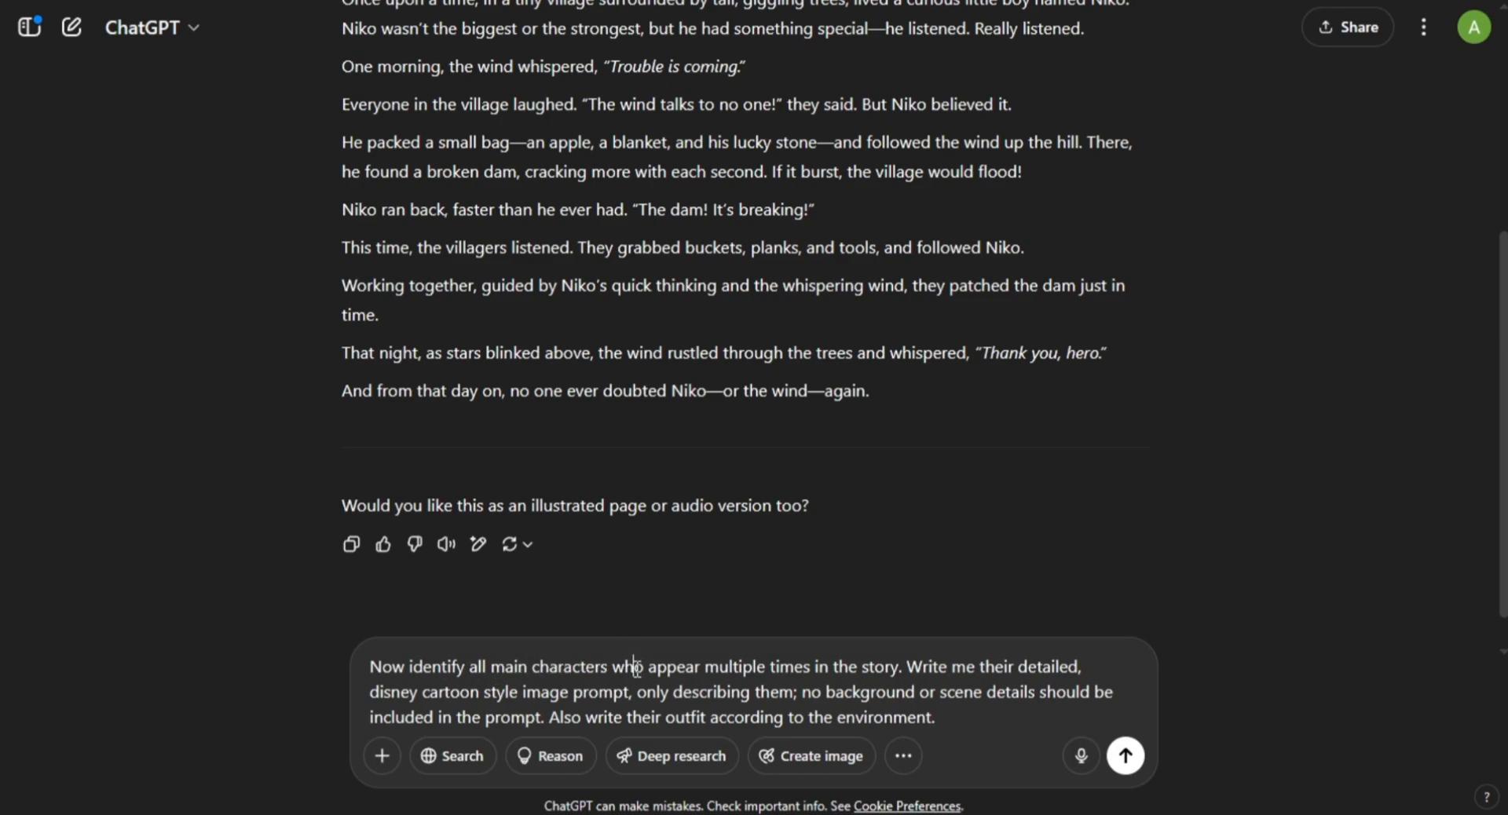
drag(635, 666, 896, 676)
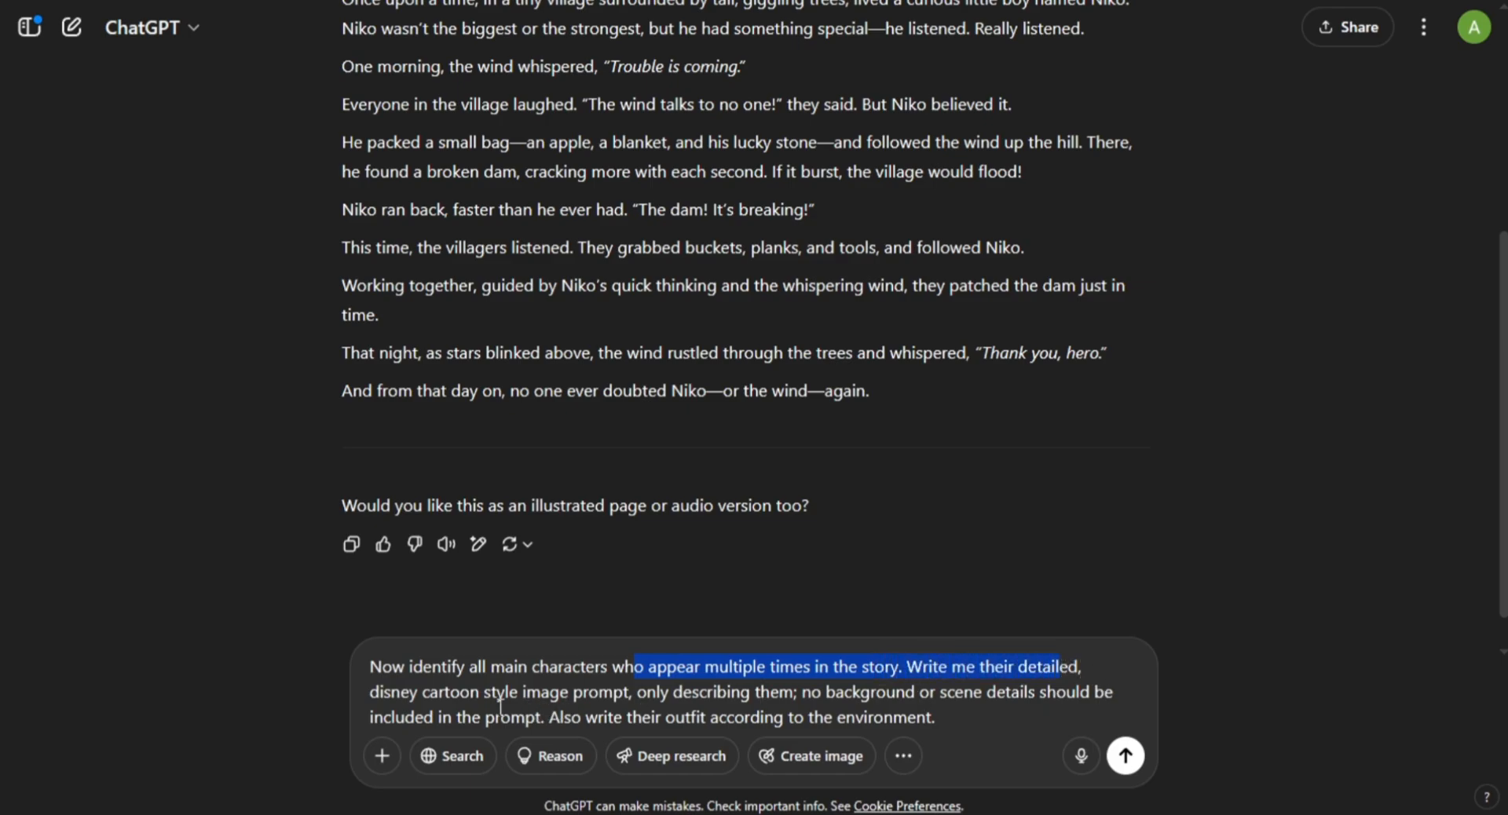
drag(413, 695, 863, 706)
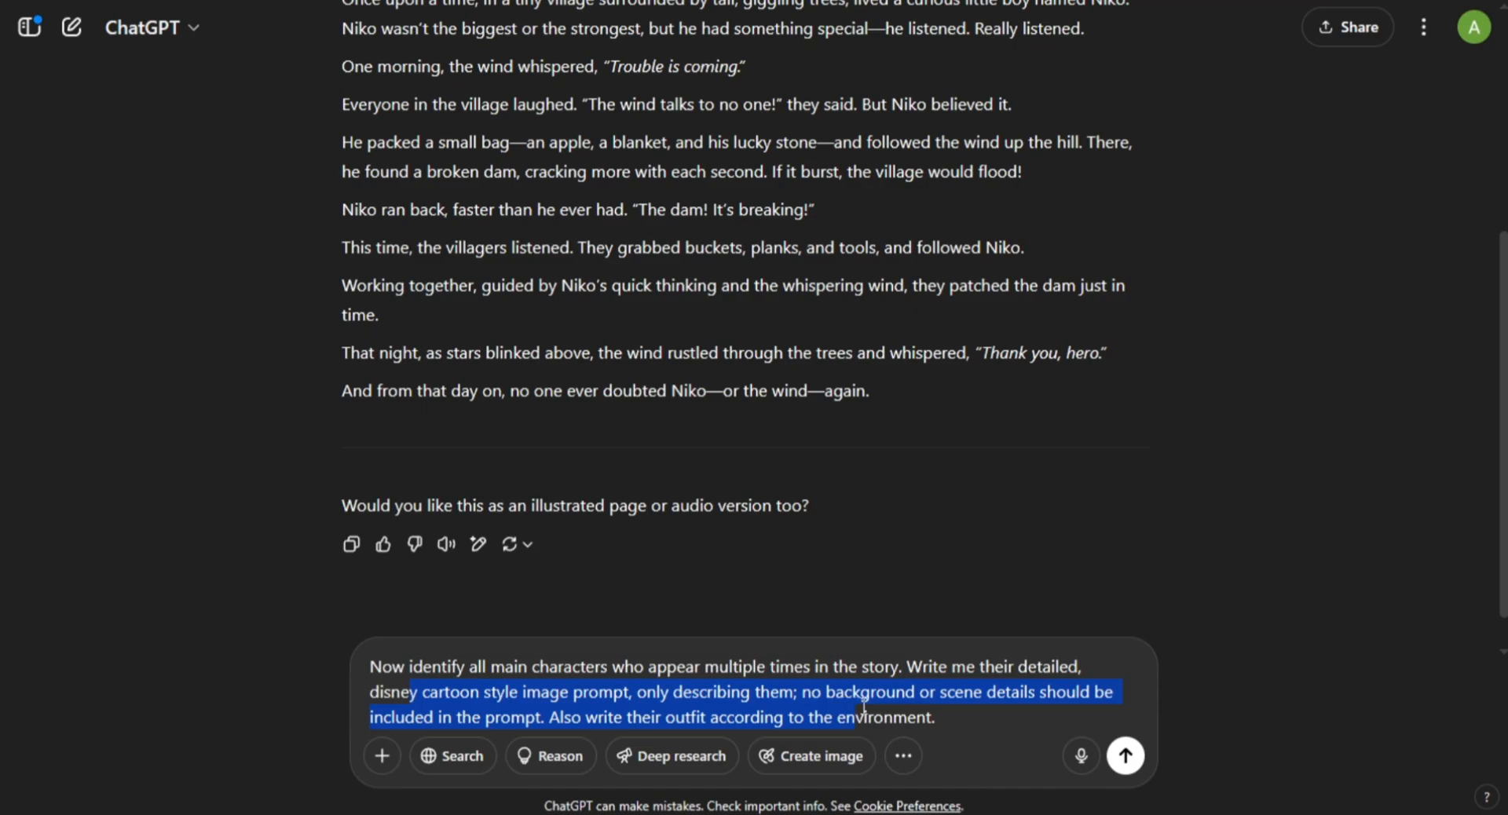
click(959, 723)
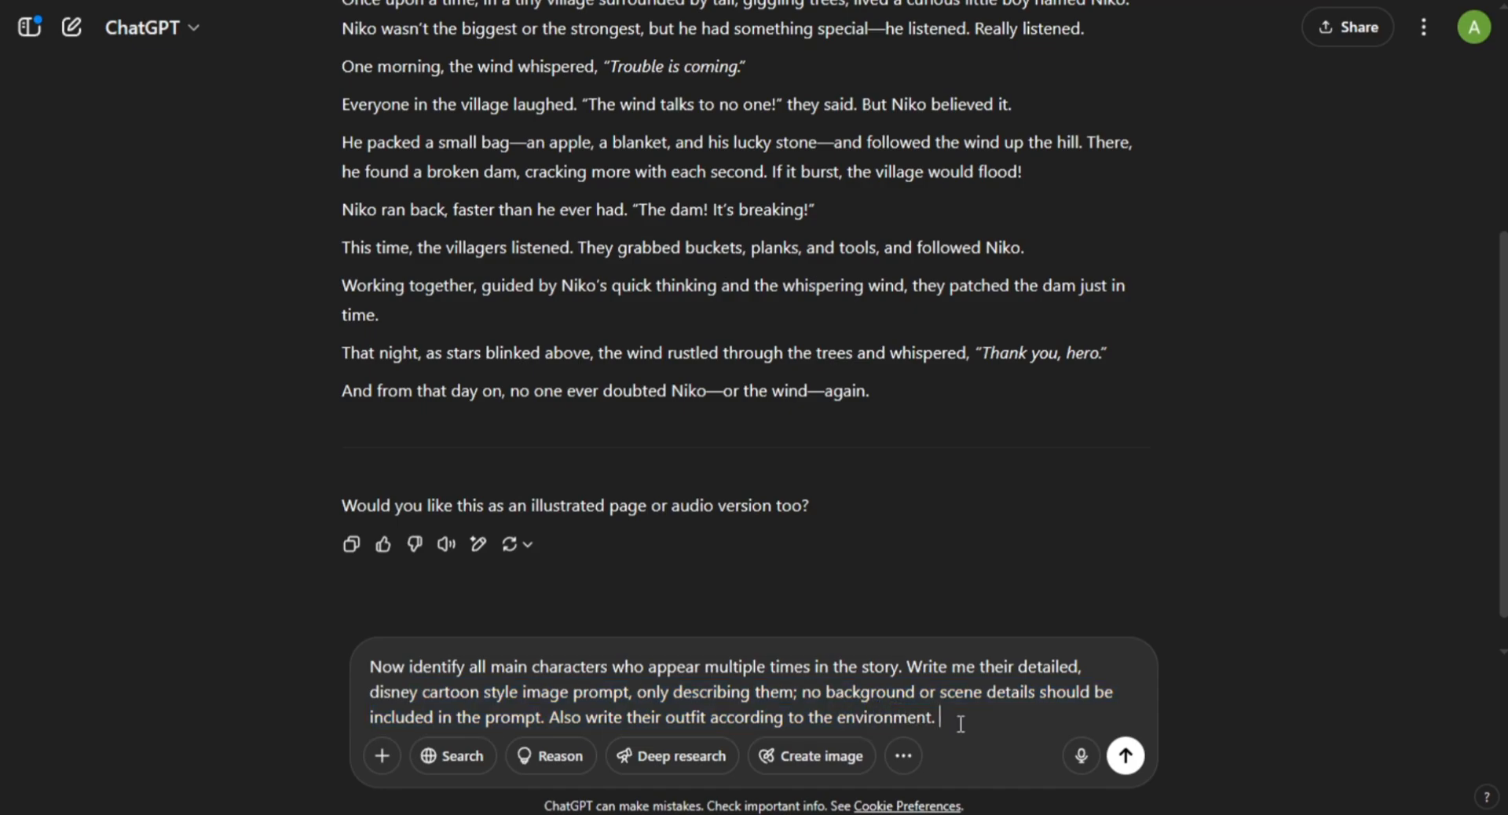
click(1126, 755)
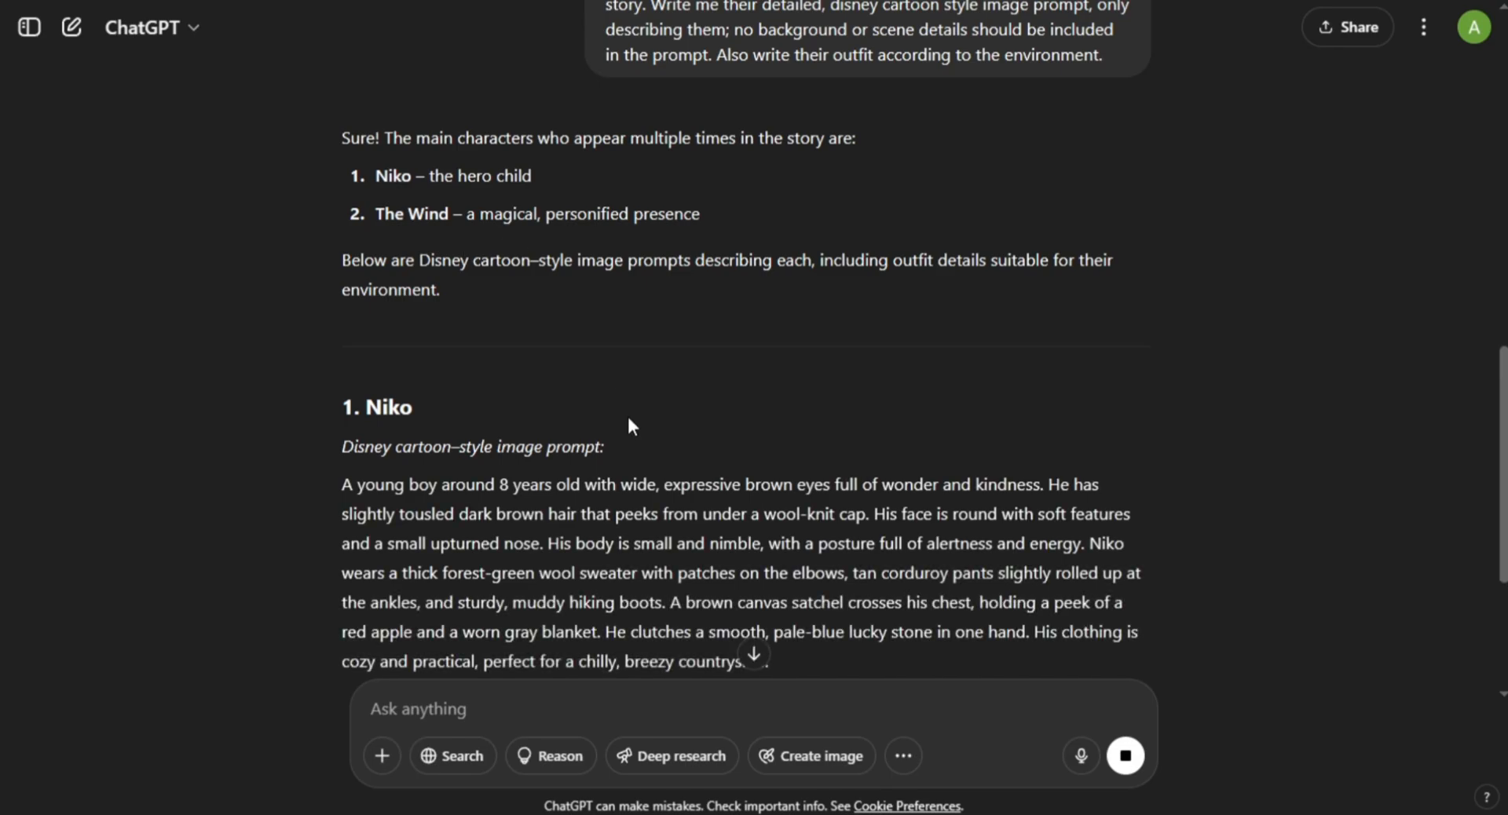
Copy the full Disney cartoon-style image prompt describing Niko from the reply.
scroll(625, 415, down, 4)
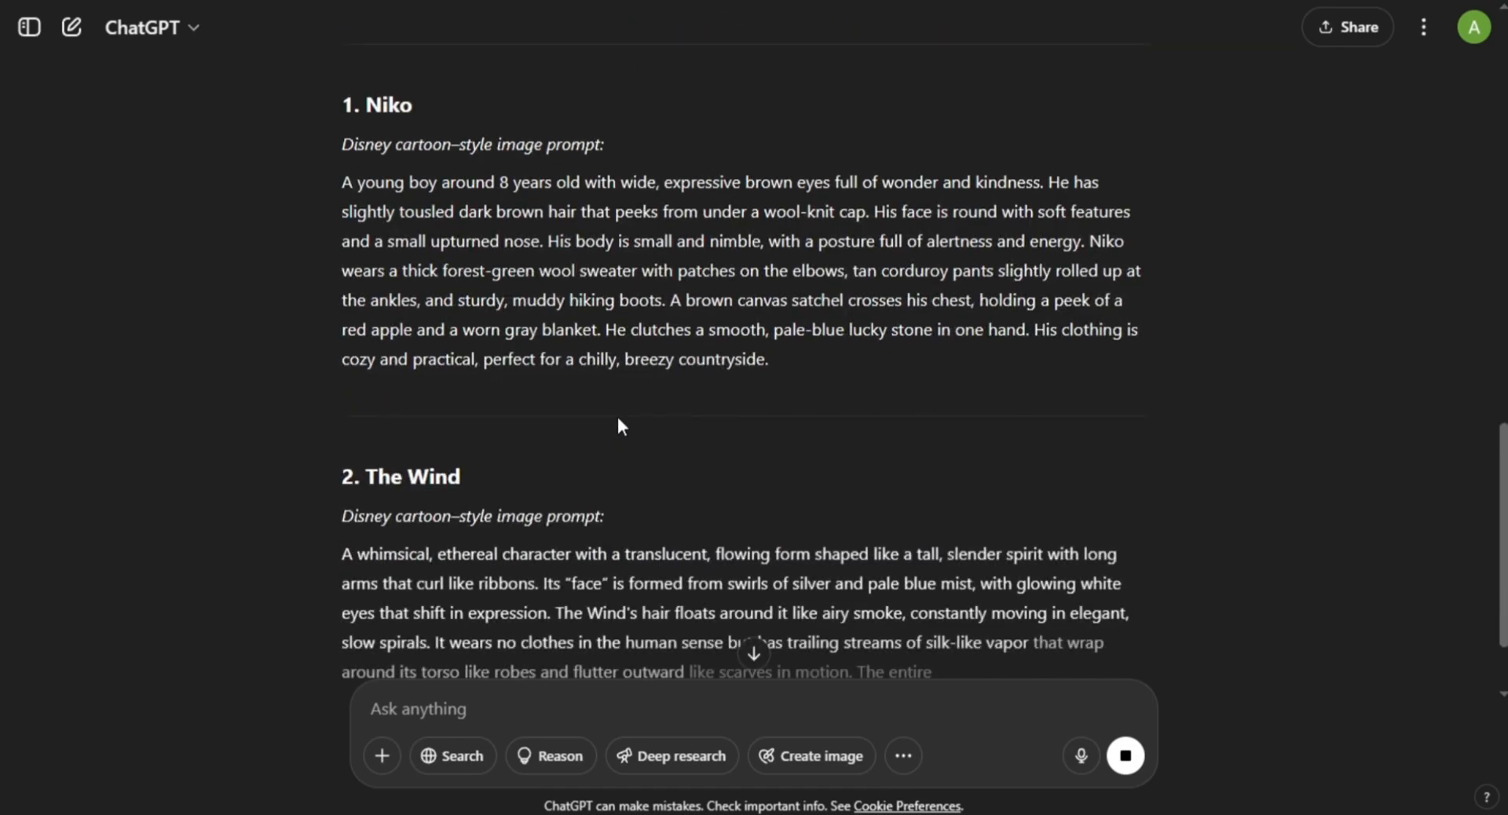
scroll(633, 421, down, 4)
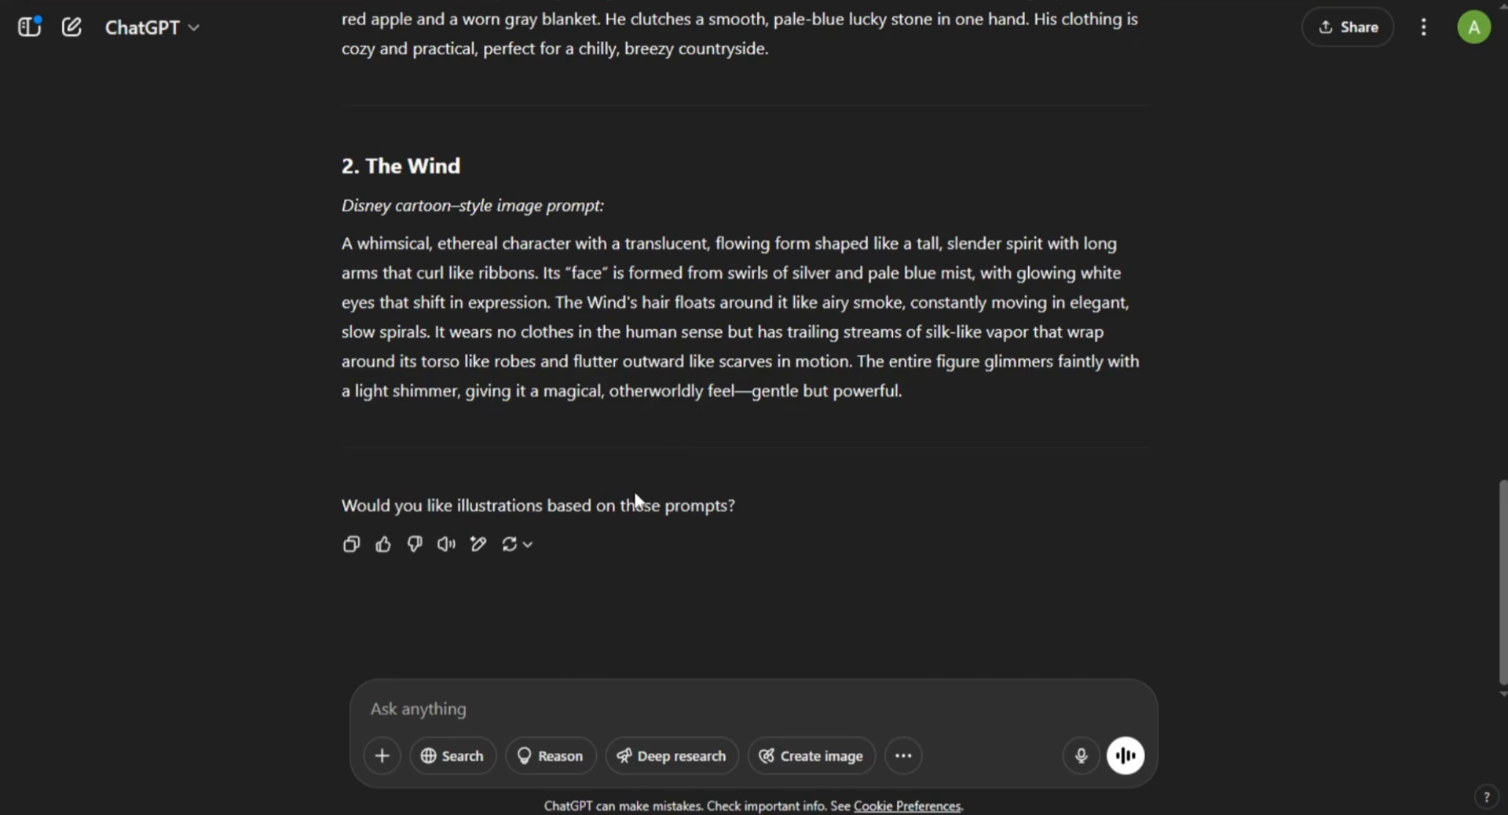
scroll(636, 500, up, 5)
drag(341, 293, 768, 473)
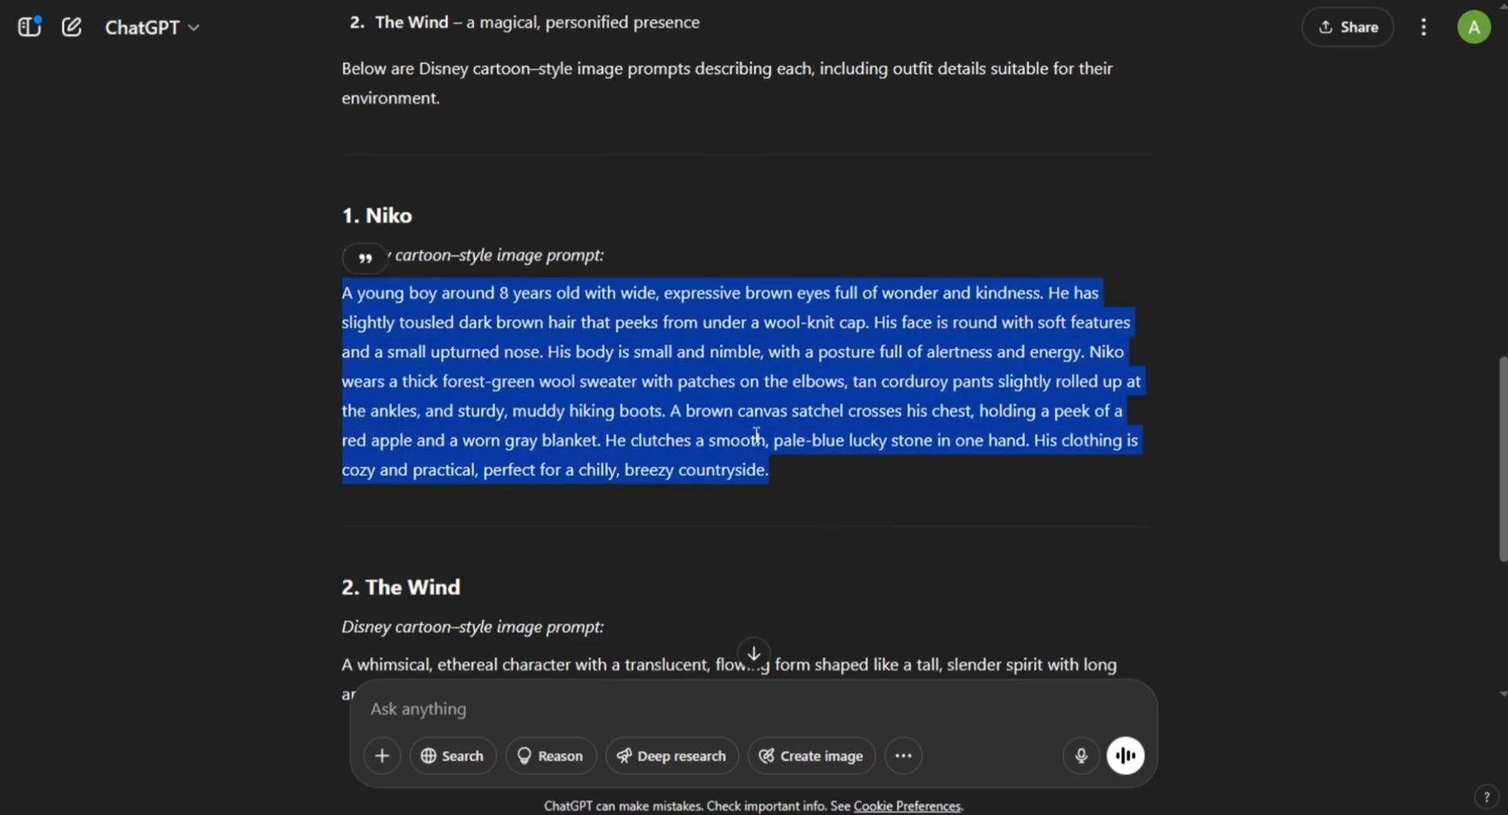
right_click(695, 355)
click(738, 389)
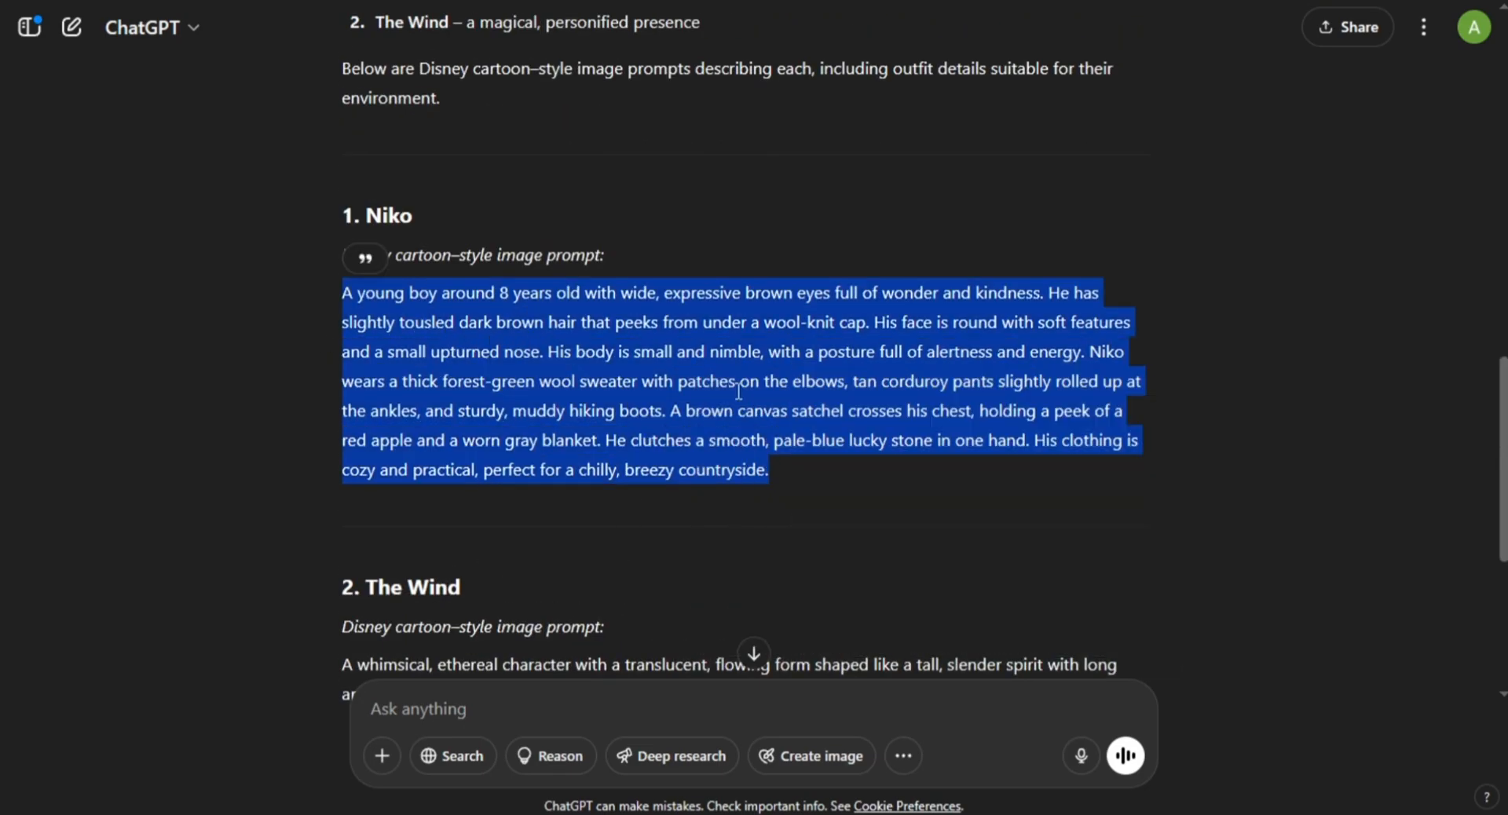
click(608, 239)
Switch to the PROMPT document and open the linked ImageFX website from its heading line.
key(alt+Tab)
click(635, 141)
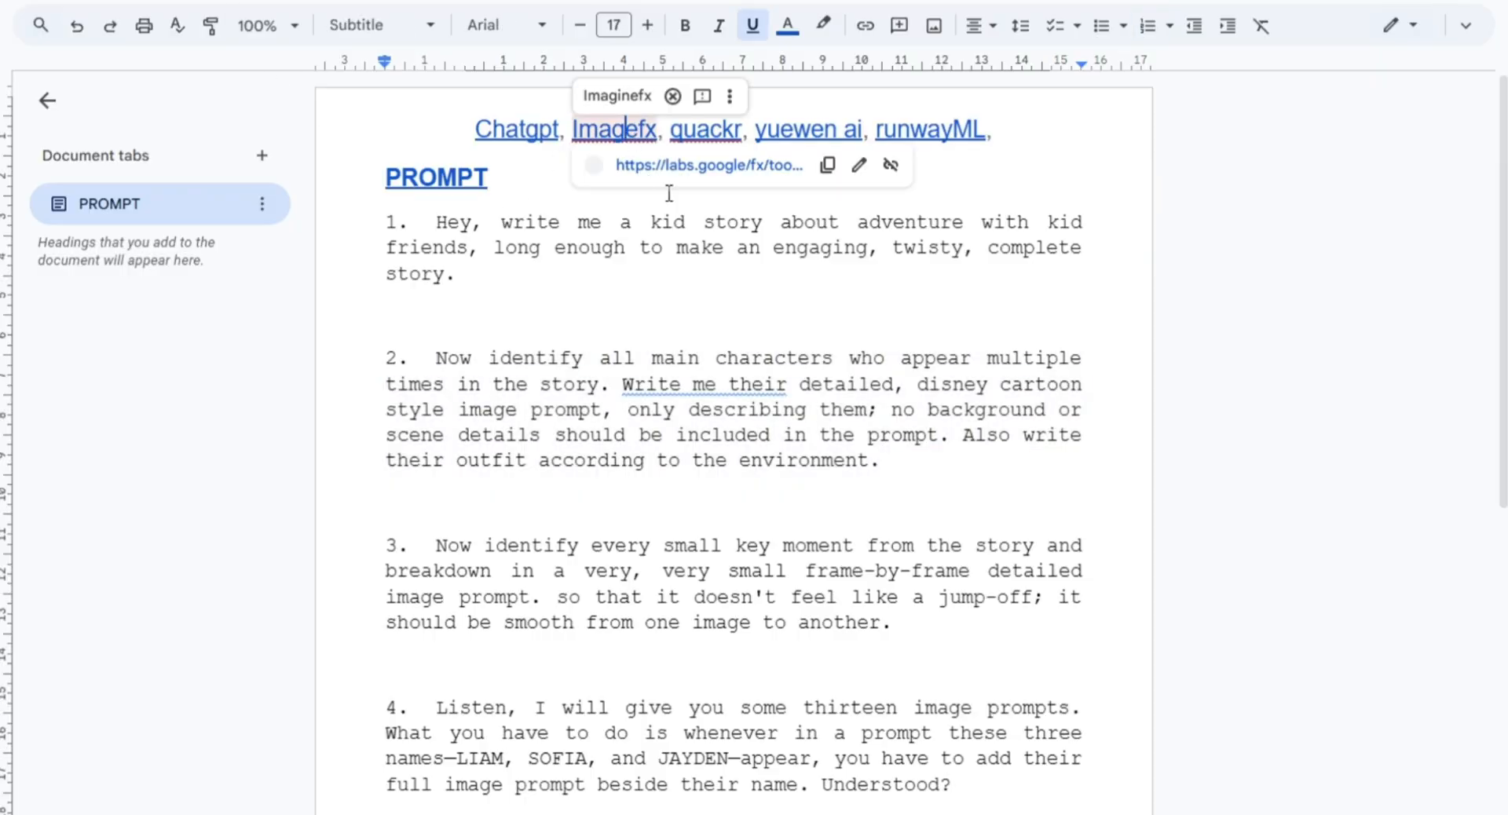
click(683, 174)
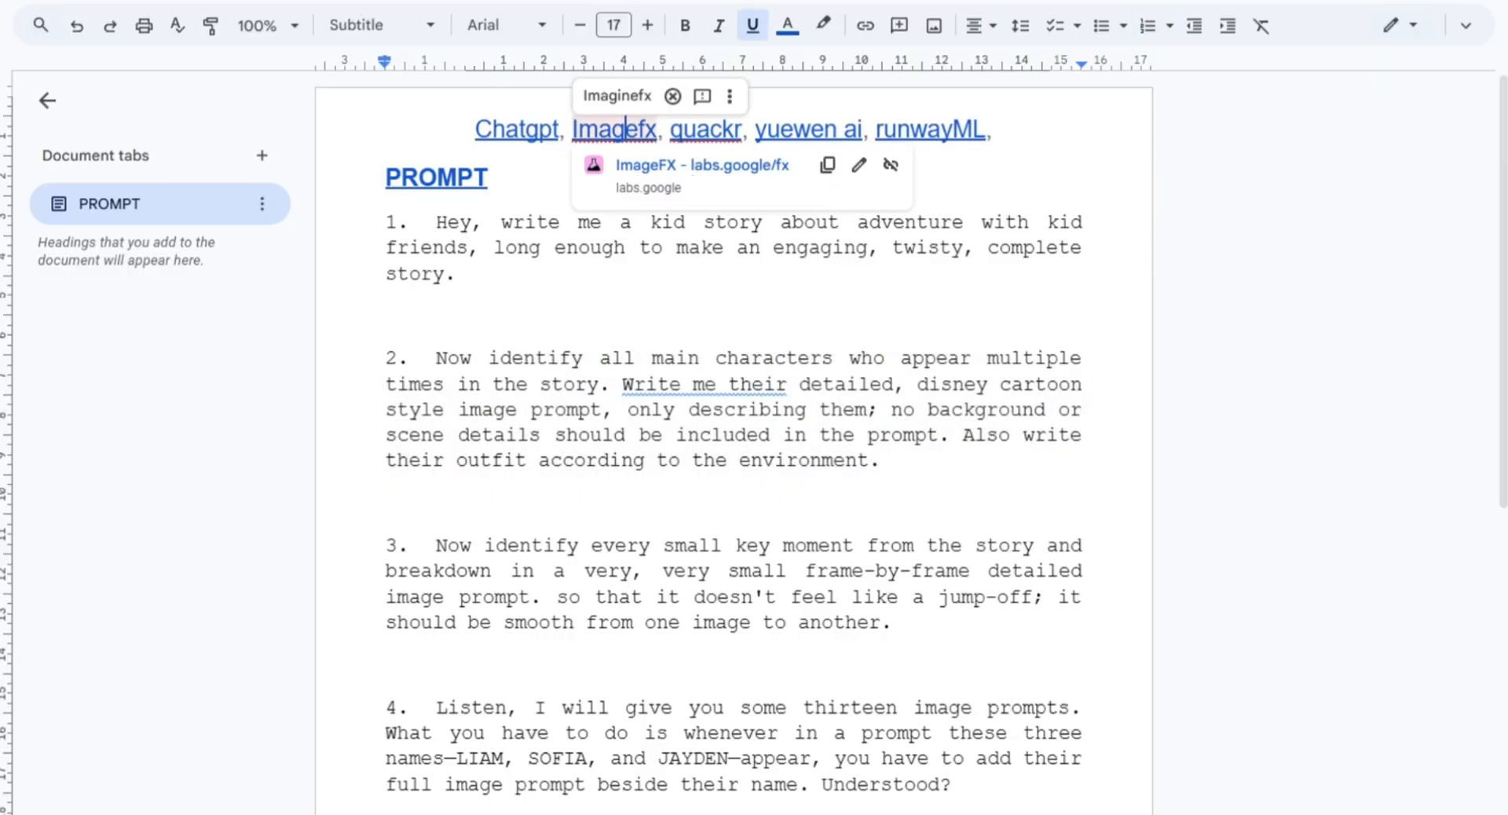
Expand the ImageFX generation settings with the page zoom at 90%.
click(620, 745)
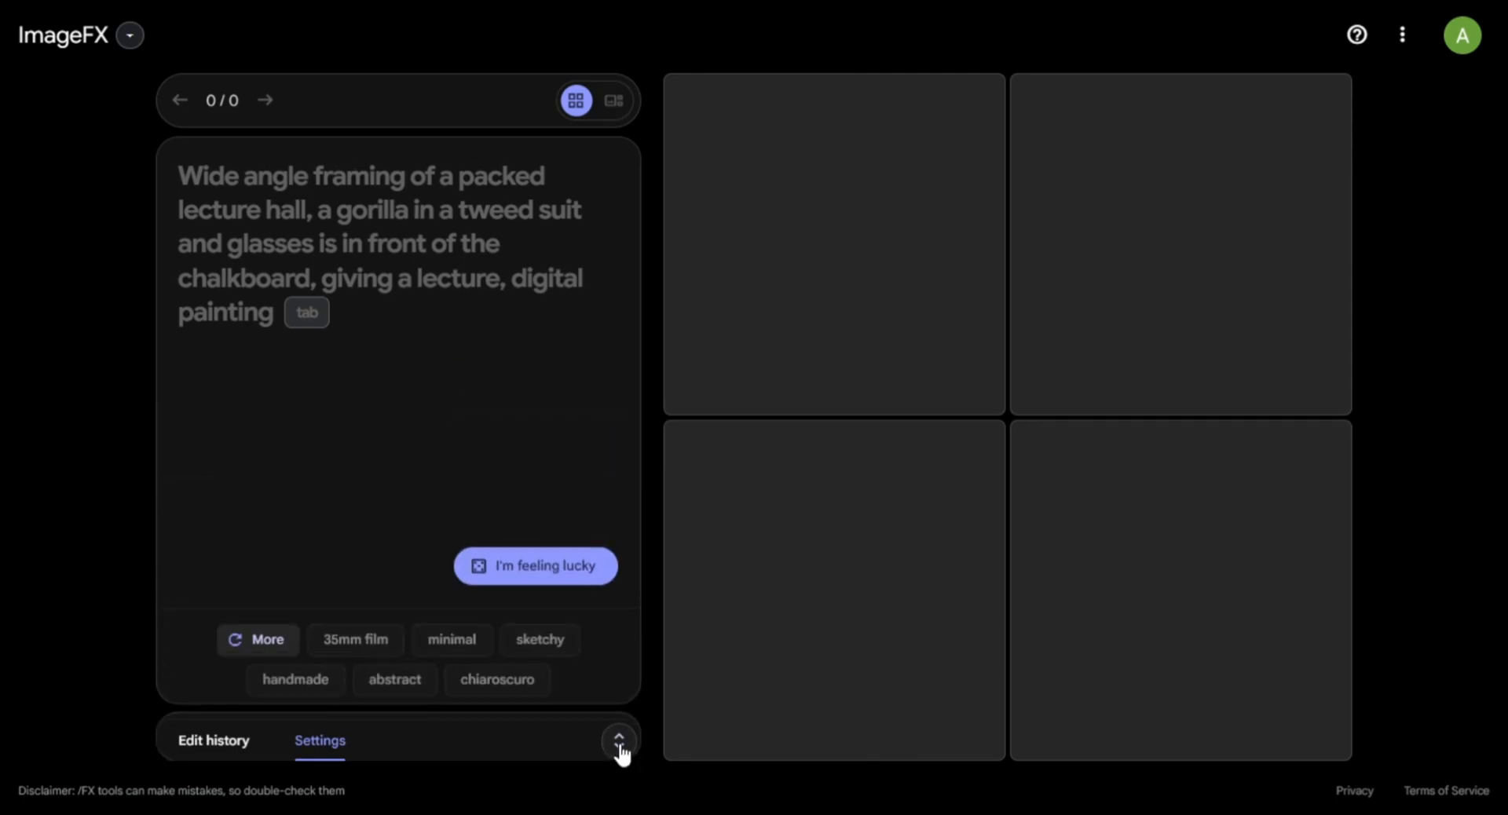
click(621, 745)
click(620, 744)
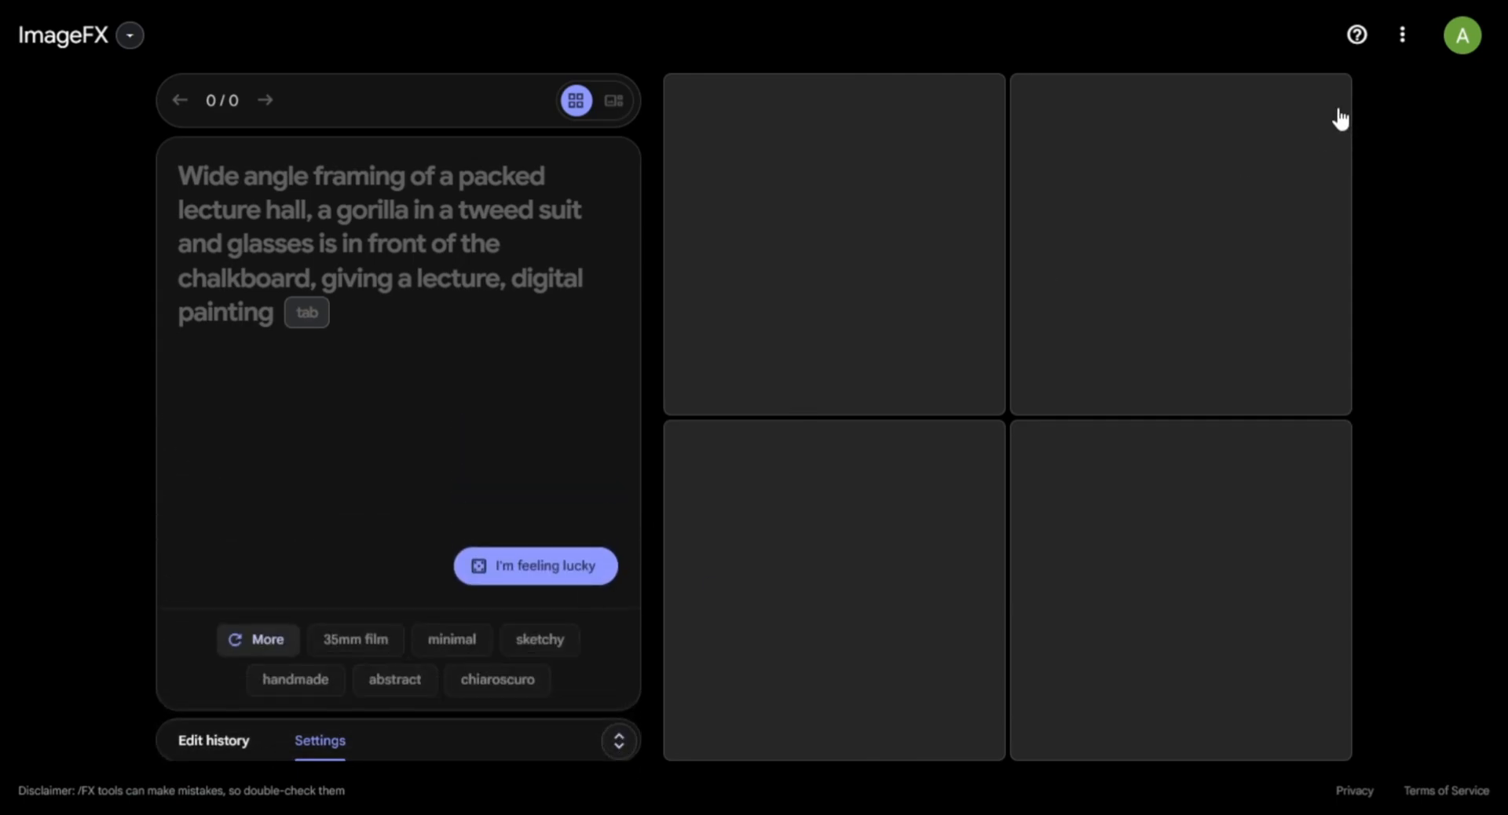
key(ctrl+minus)
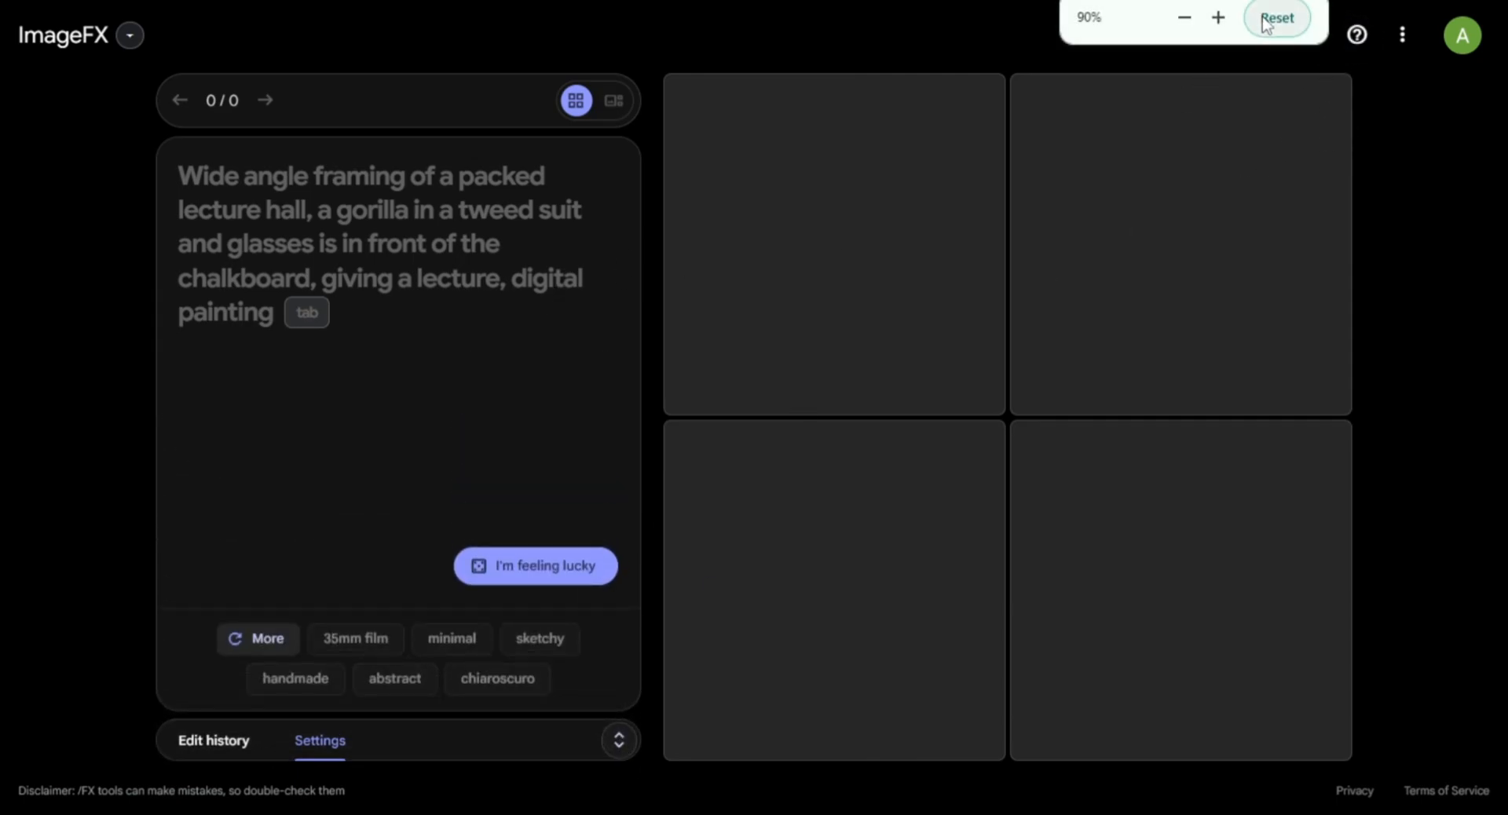
key(ctrl+plus)
click(645, 738)
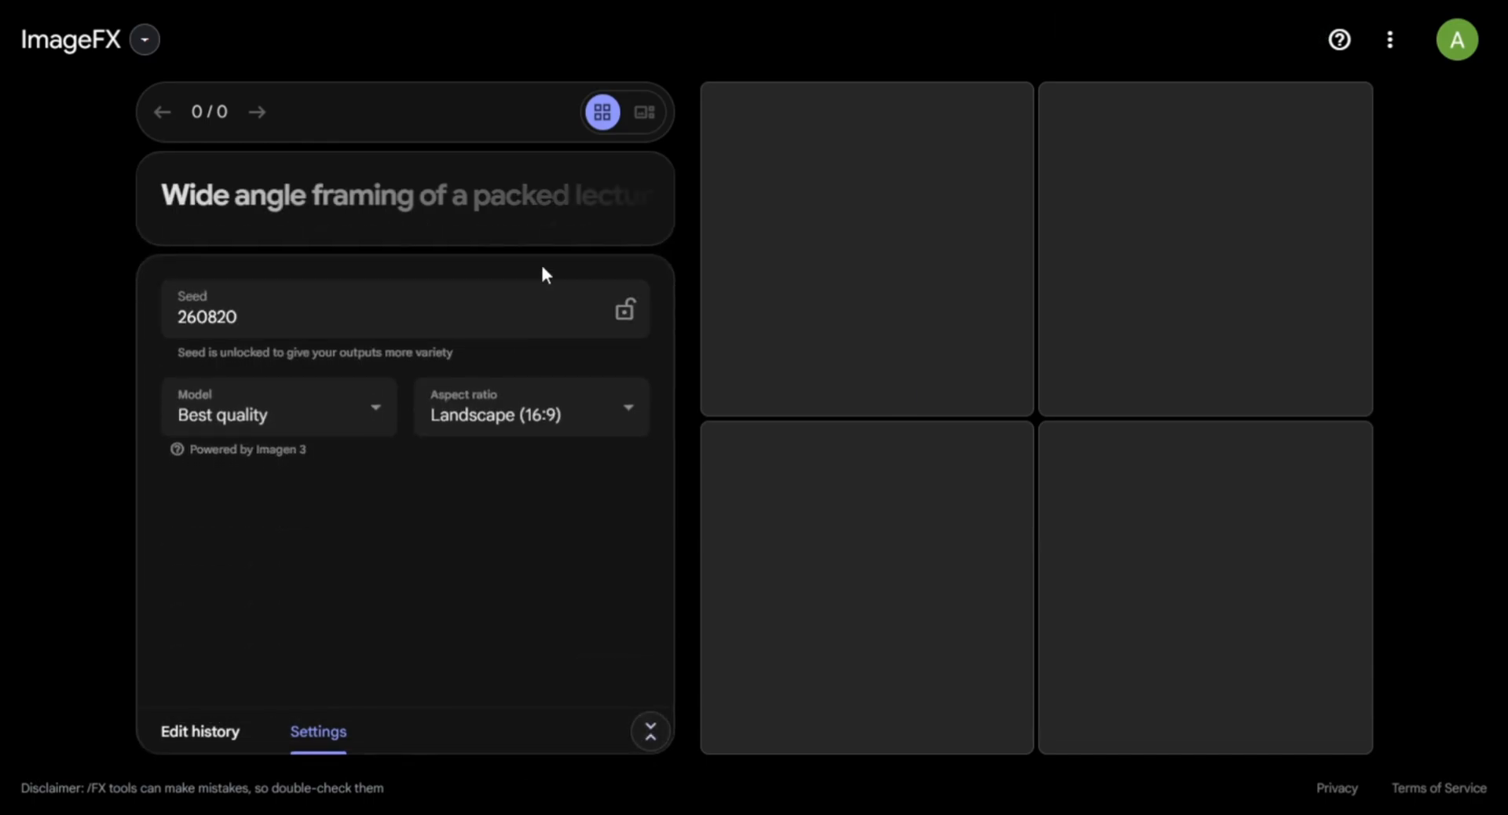
click(648, 736)
key(ctrl+minus)
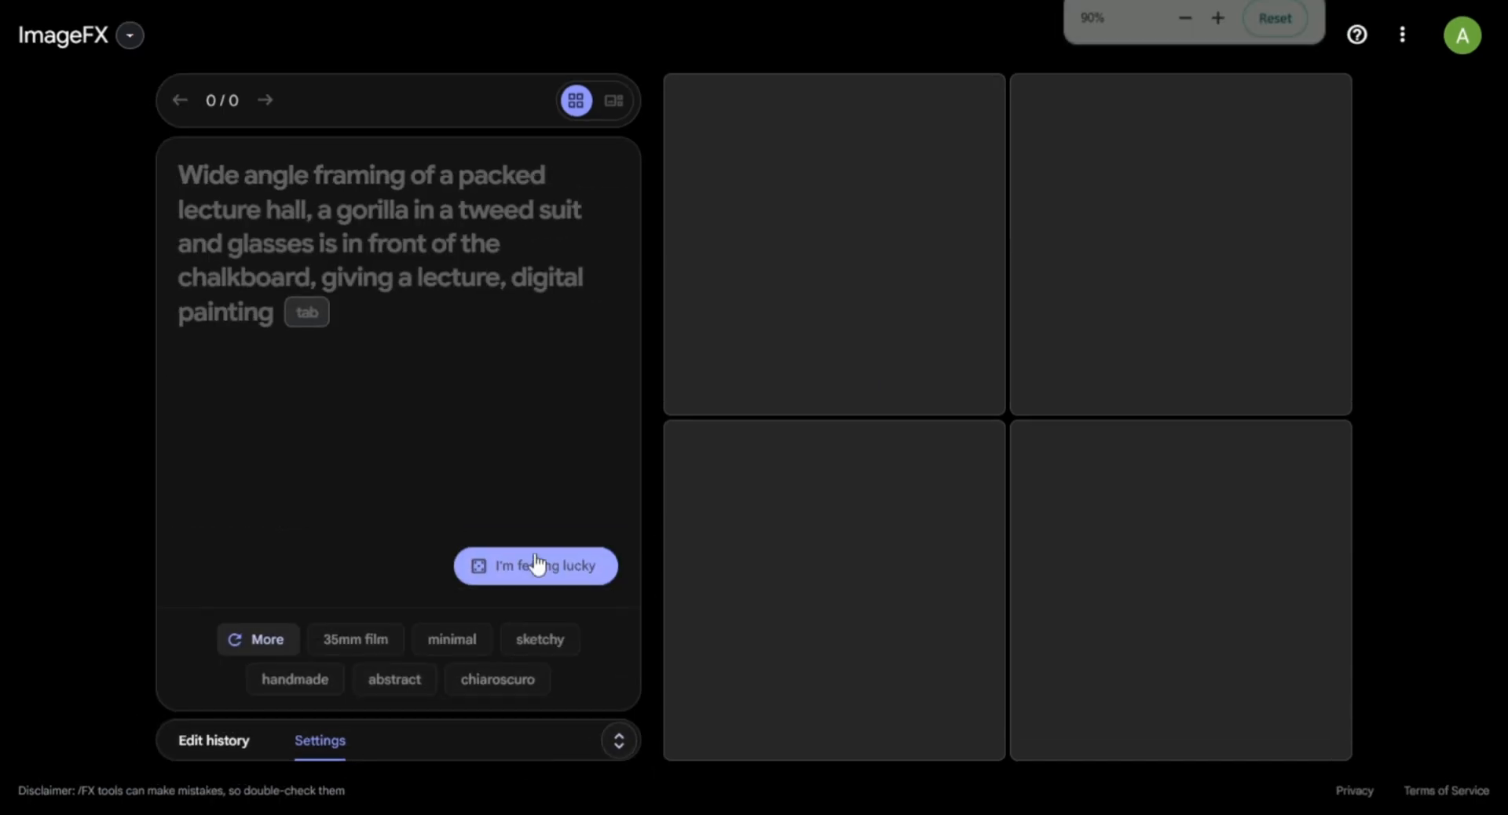
click(619, 742)
Paste Niko's description as the image prompt and remove the blank space after "countryside.".
click(289, 248)
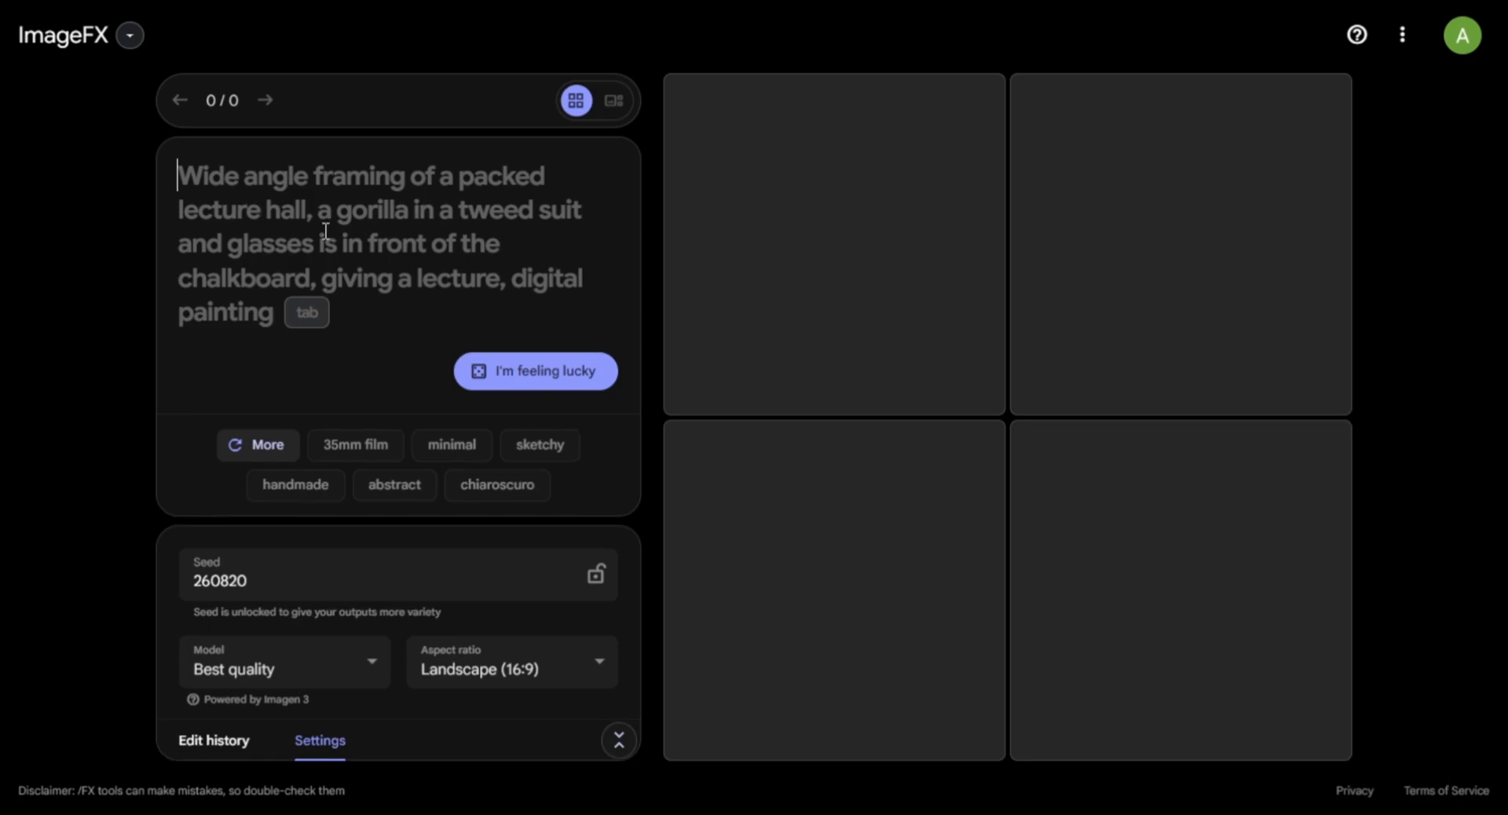
key(ctrl+v)
key(BackSpace)
key(BackSpace)
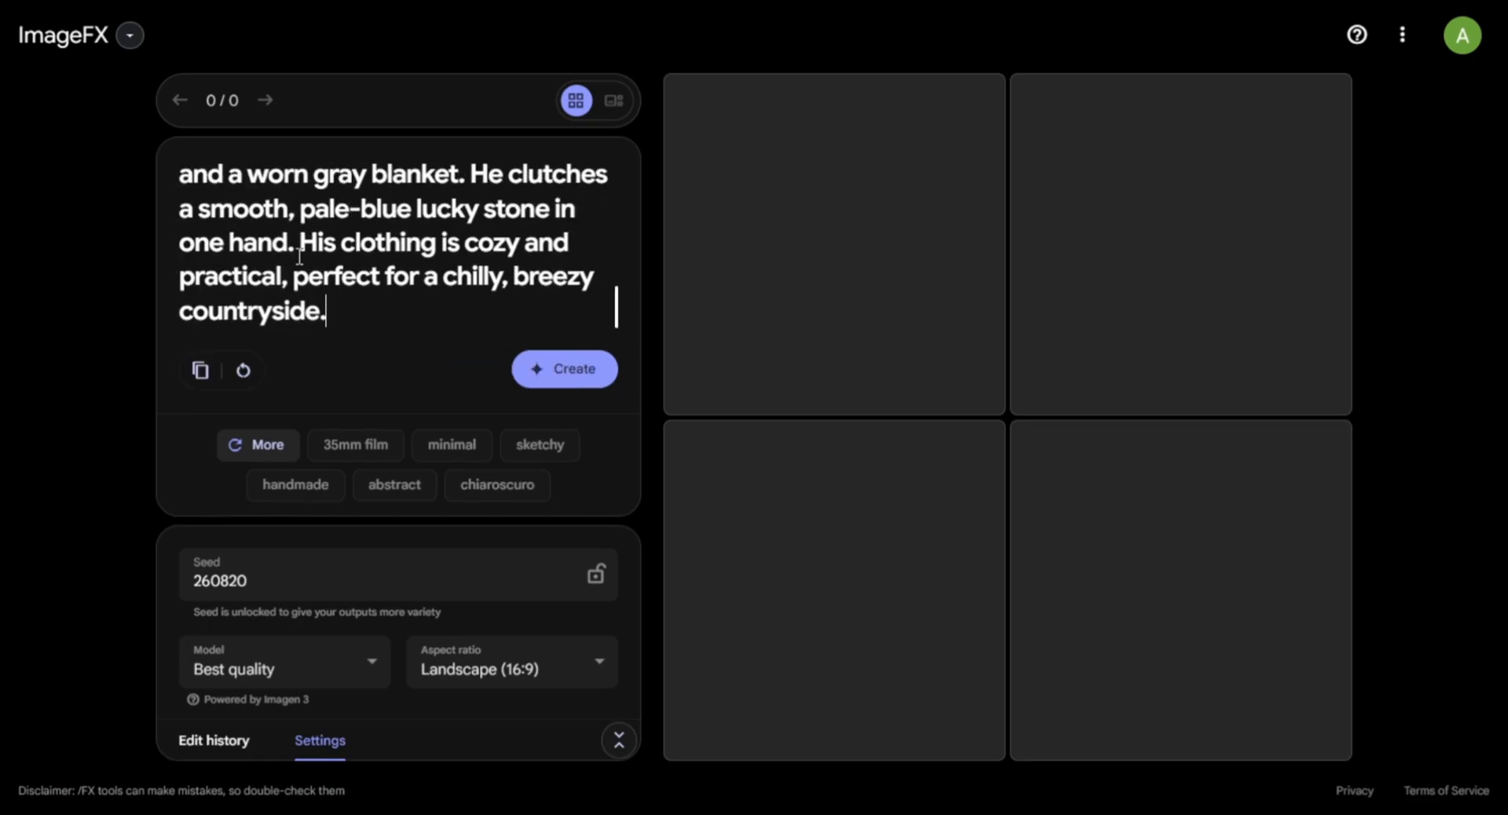
scroll(179, 191, up, 5)
scroll(339, 249, down, 5)
Add the suggested style tags "illustration" and "highly detailed" to the image prompt.
click(256, 444)
click(383, 446)
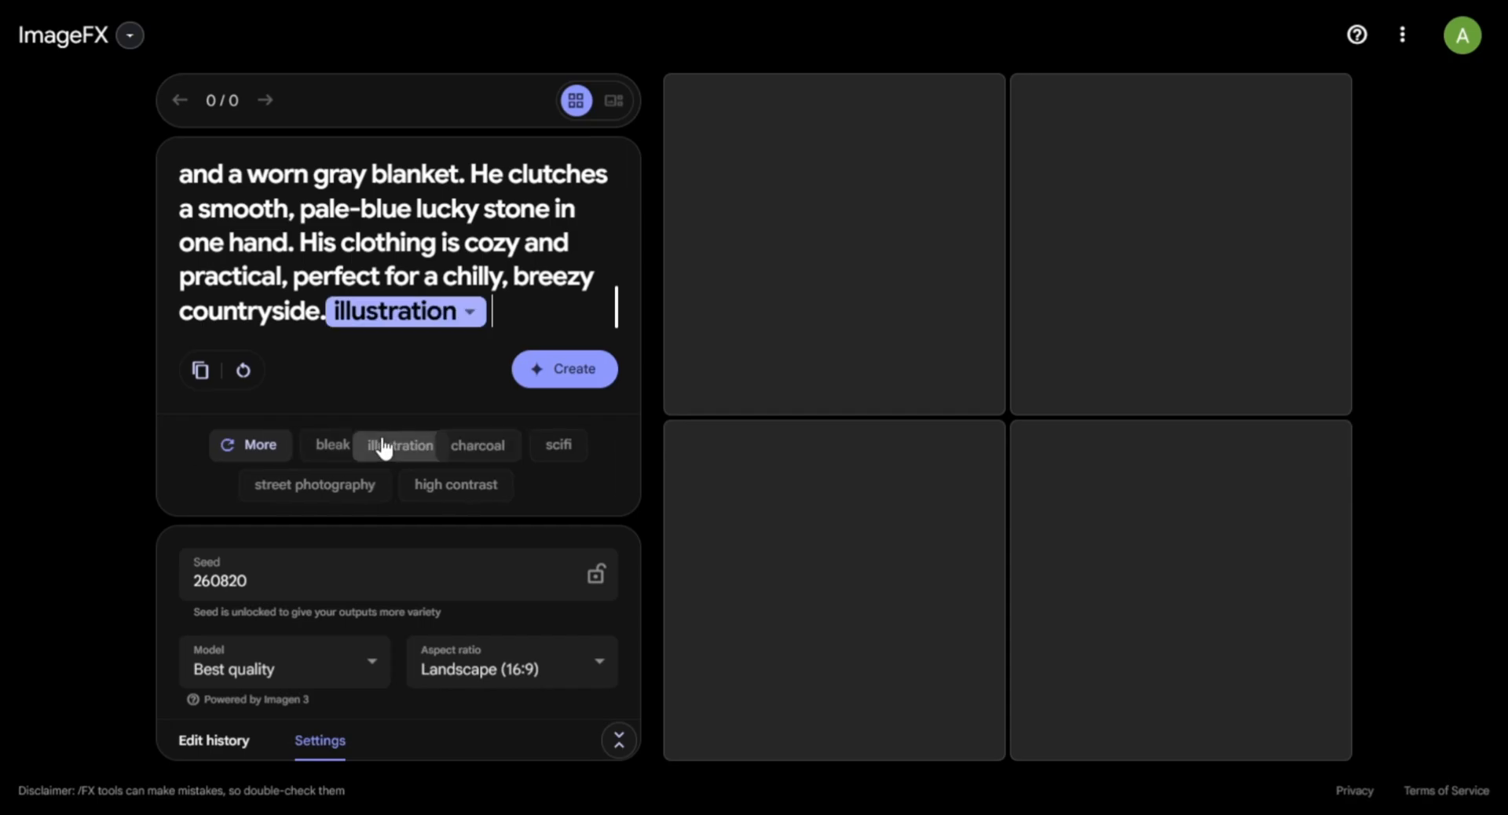
click(260, 449)
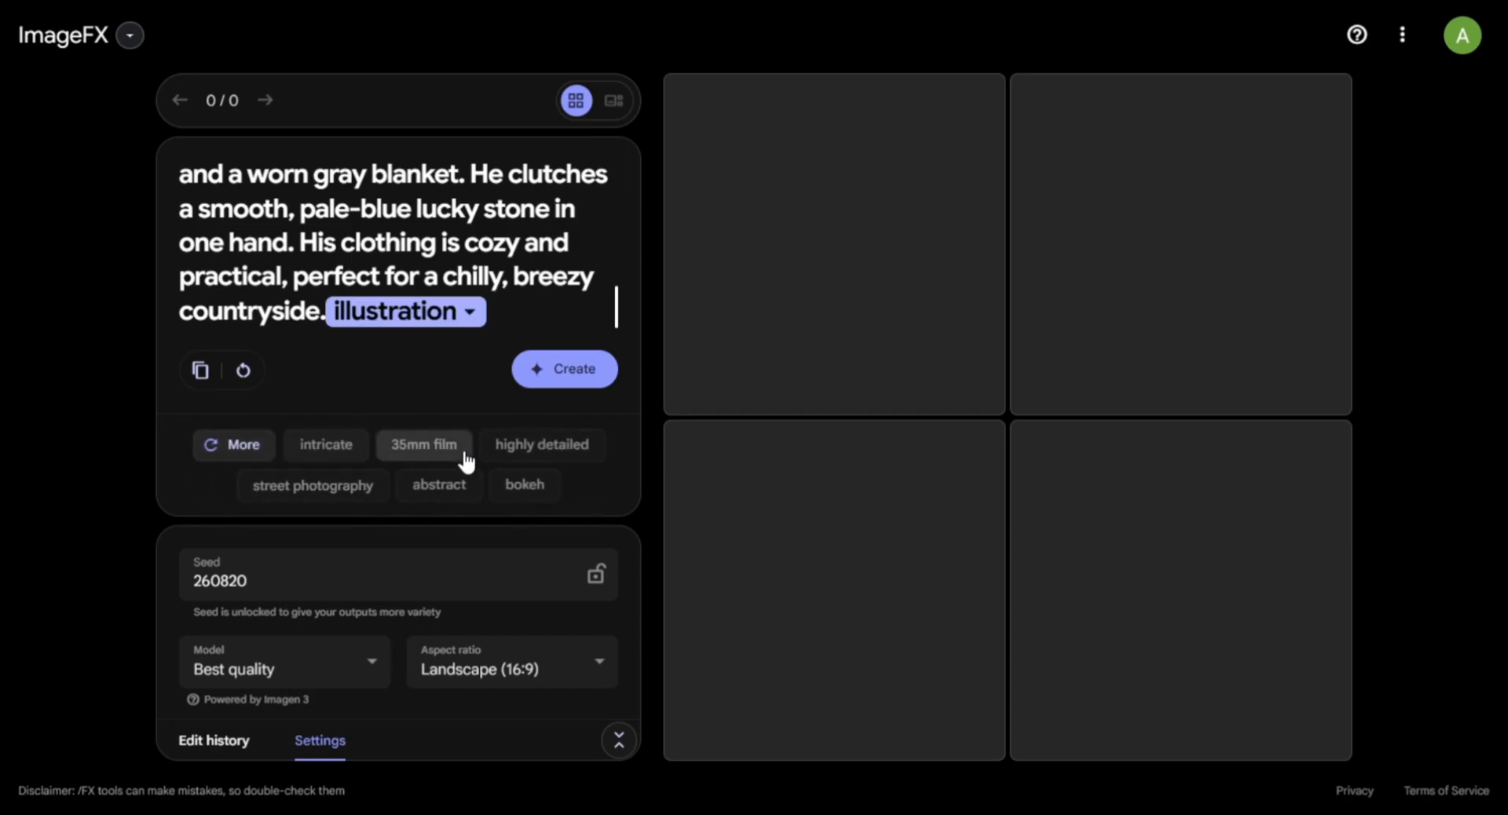
click(534, 451)
click(224, 446)
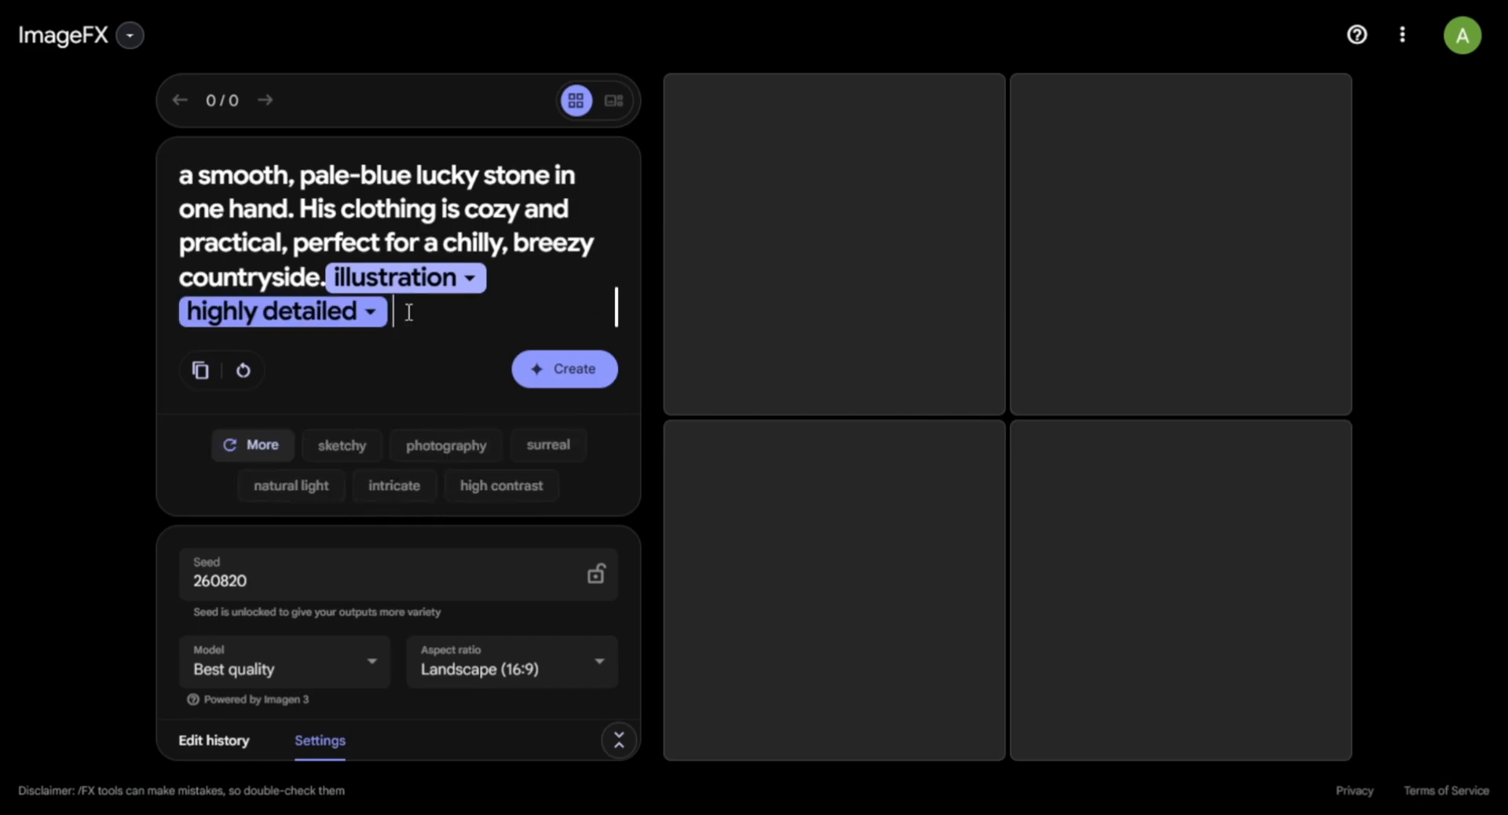
Append "disney cartoon style" to the end of the image prompt and generate the images.
click(407, 310)
text(dis)
text(sney)
text( cartoon)
text( style)
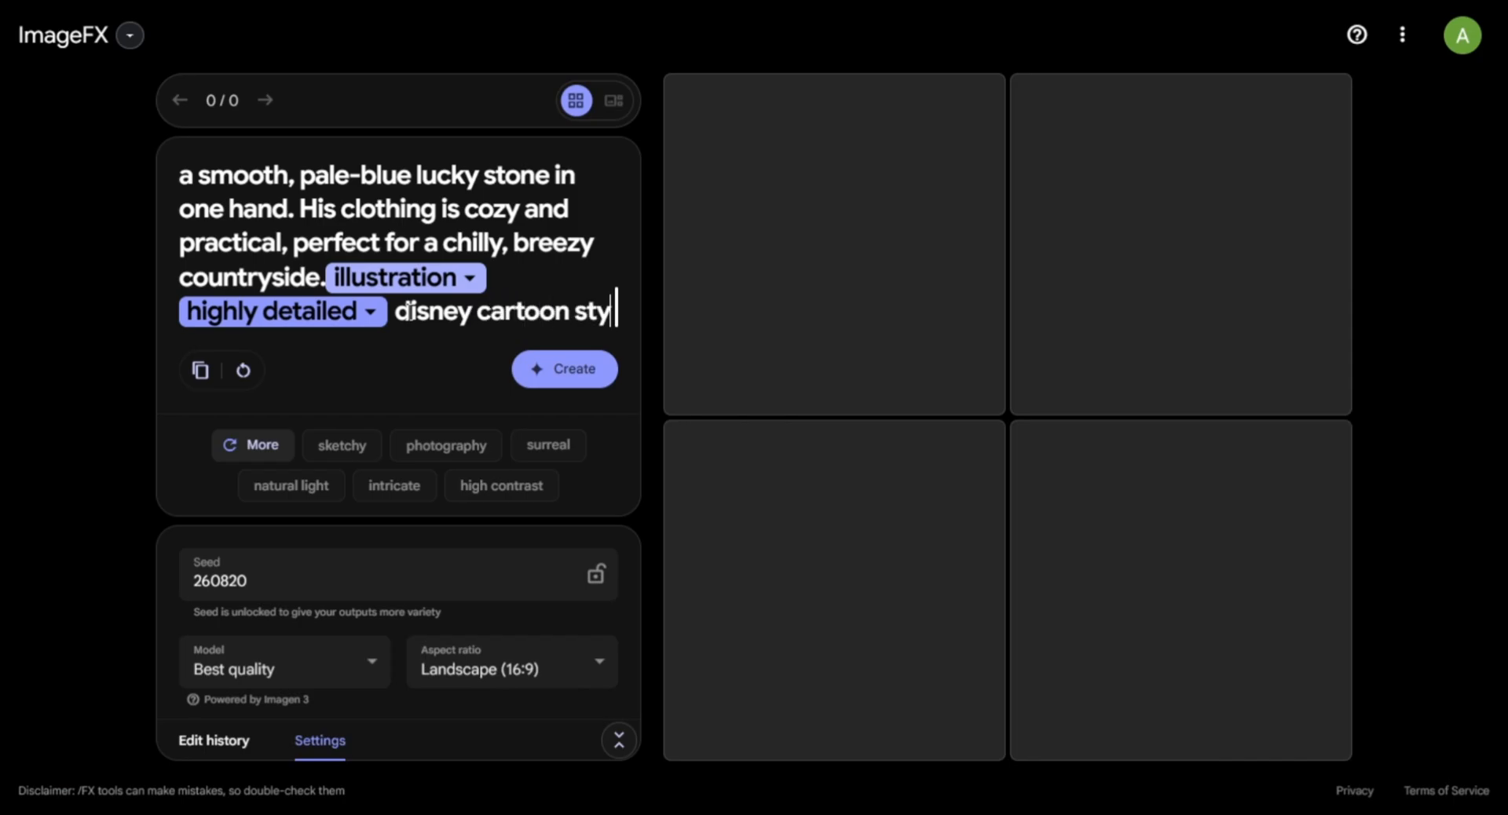
click(569, 369)
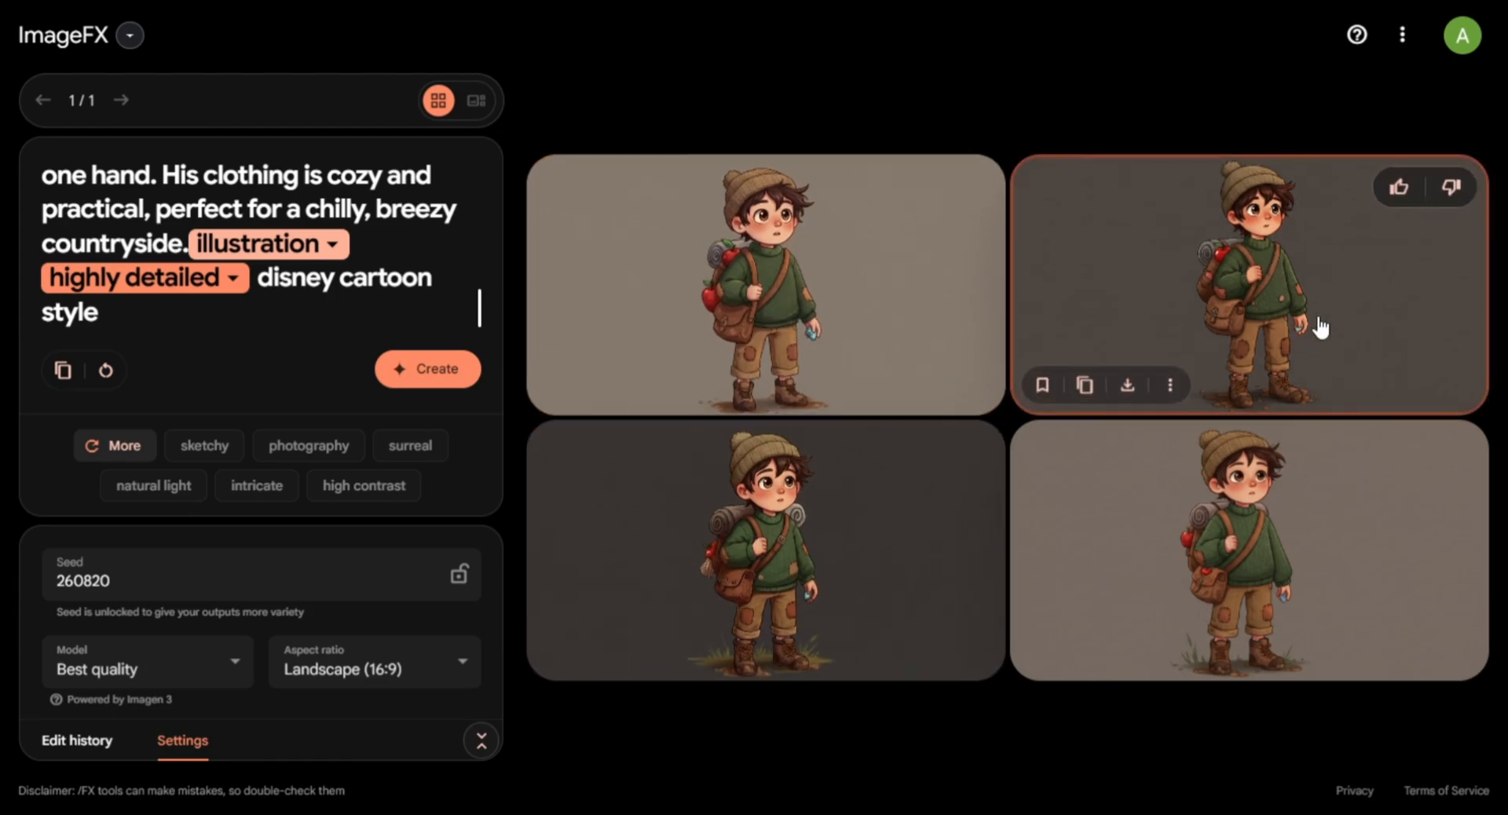
View the generated Niko images enlarged one after another to compare them.
click(474, 100)
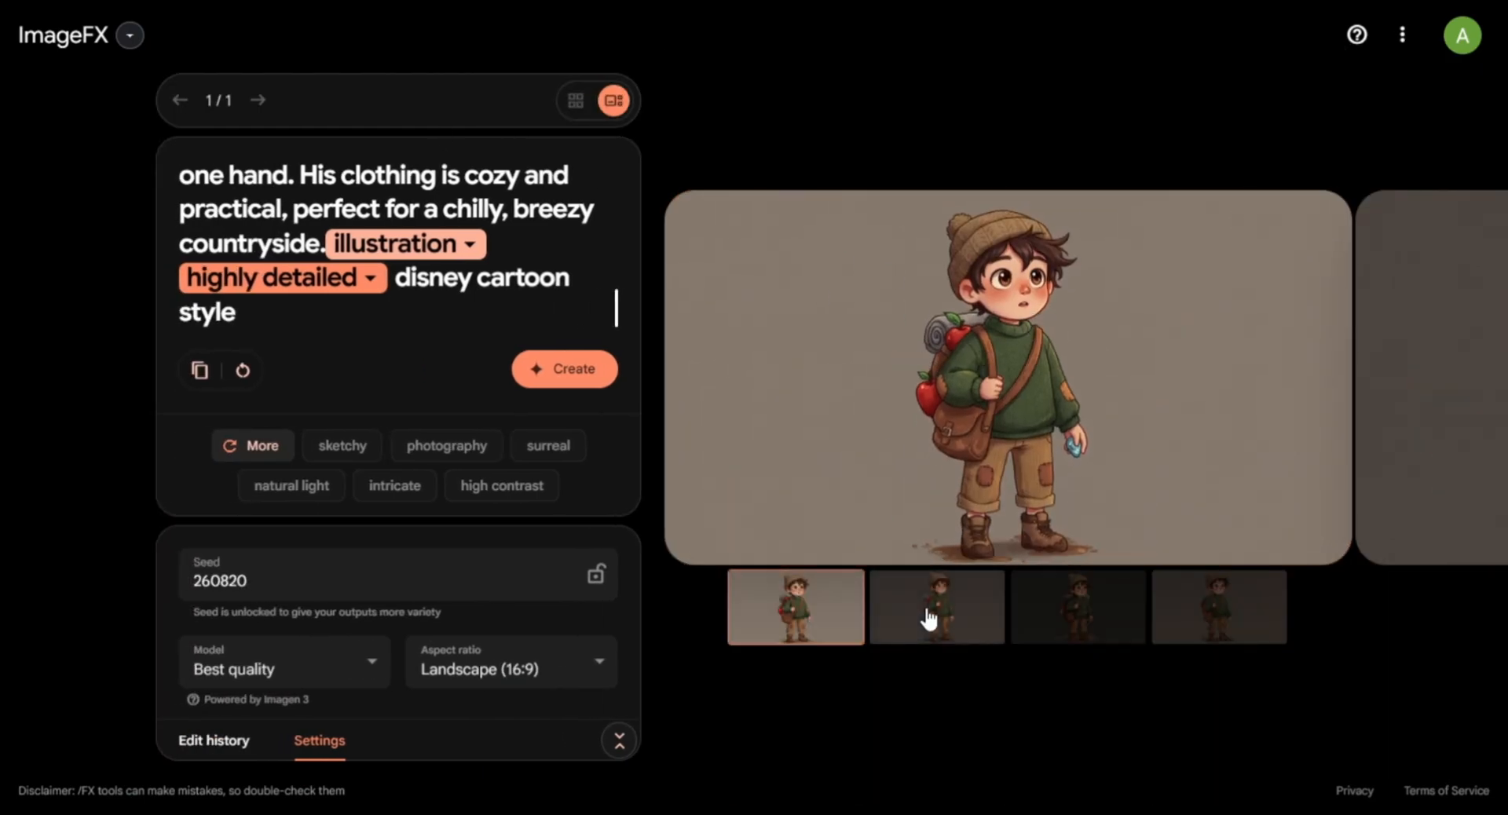
click(926, 616)
click(1074, 606)
click(1214, 625)
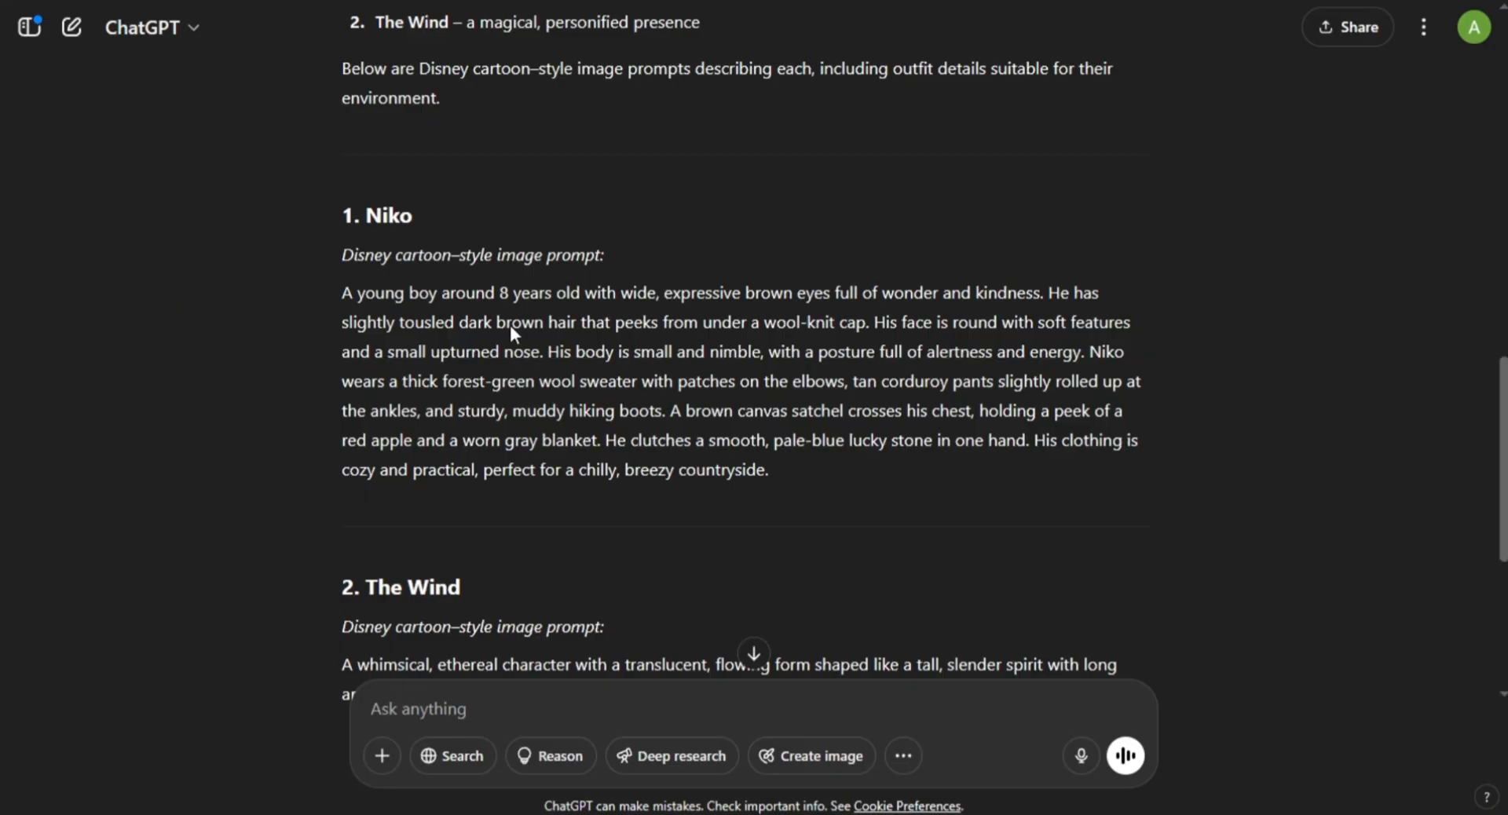
Copy The Wind's description from ChatGPT and replace Niko's description with it in the ImageFX prompt, keeping the style tags.
scroll(472, 306, down, 5)
drag(394, 268, 909, 398)
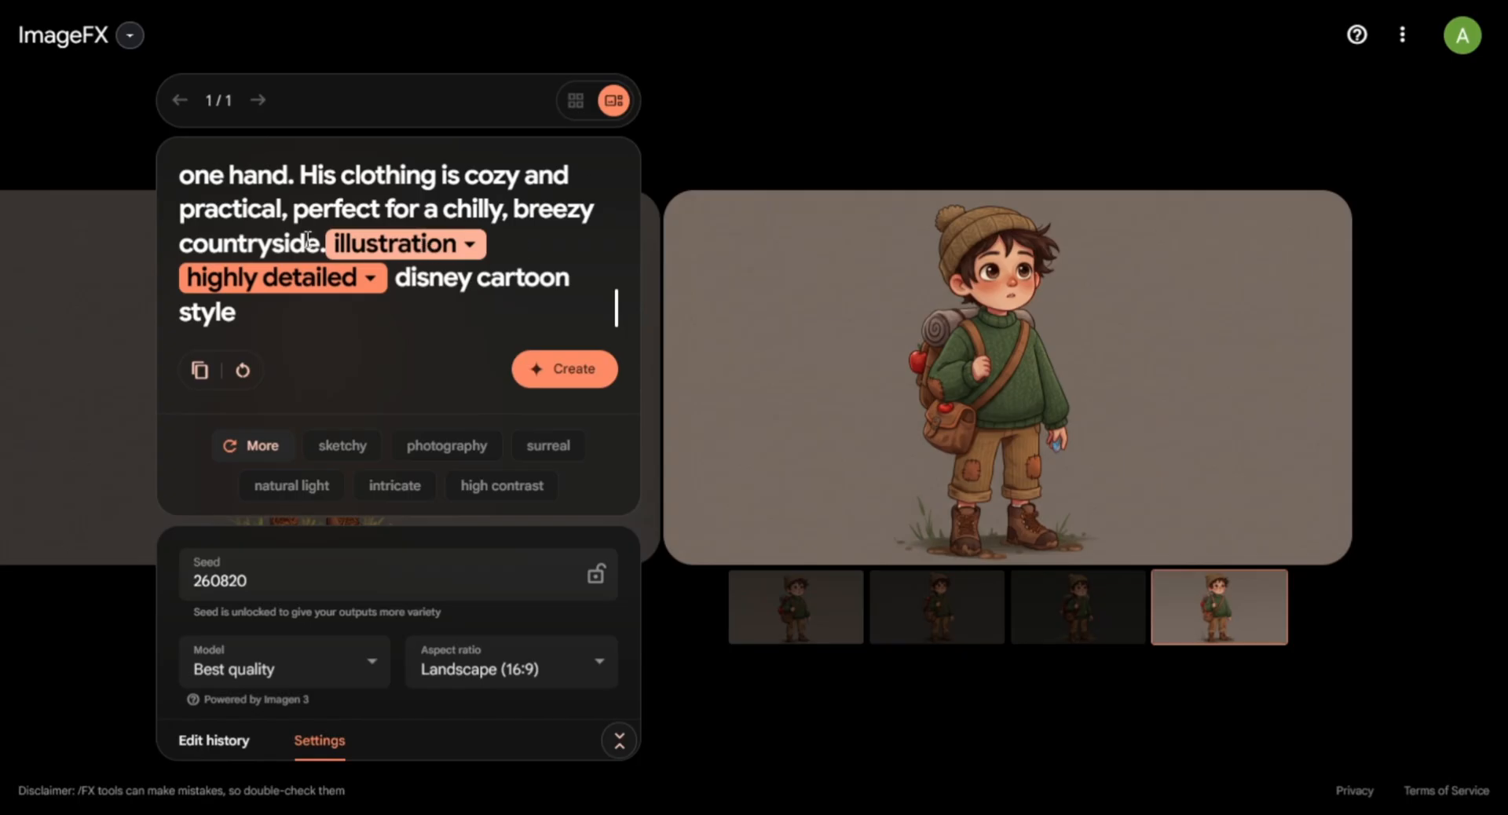
drag(324, 248, 186, 157)
key(ctrl+v)
key(BackSpace)
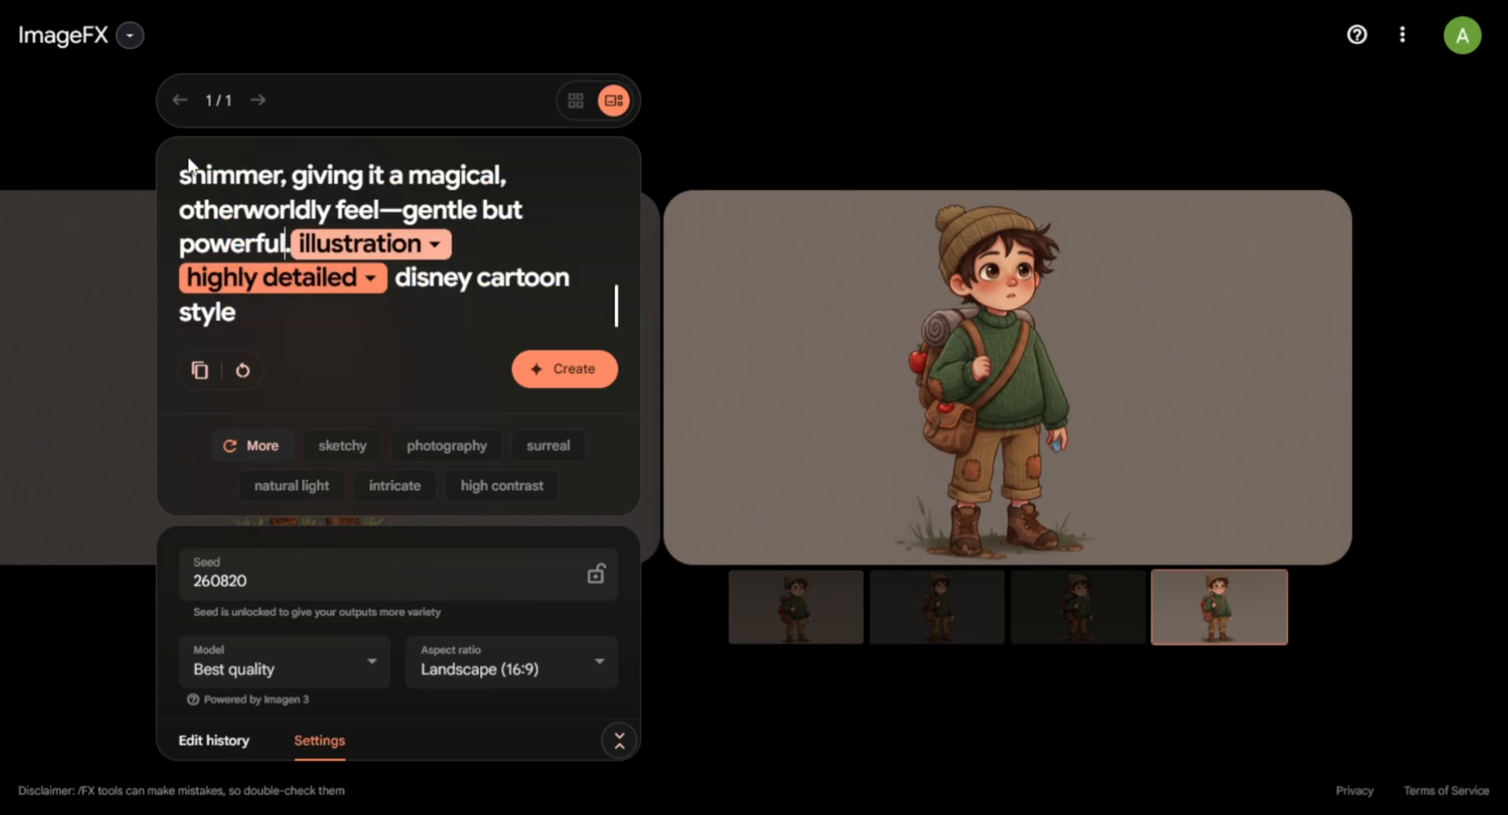
Lock the seed at 260820, generate The Wind images, and view them as a grid before enlarging one.
click(596, 580)
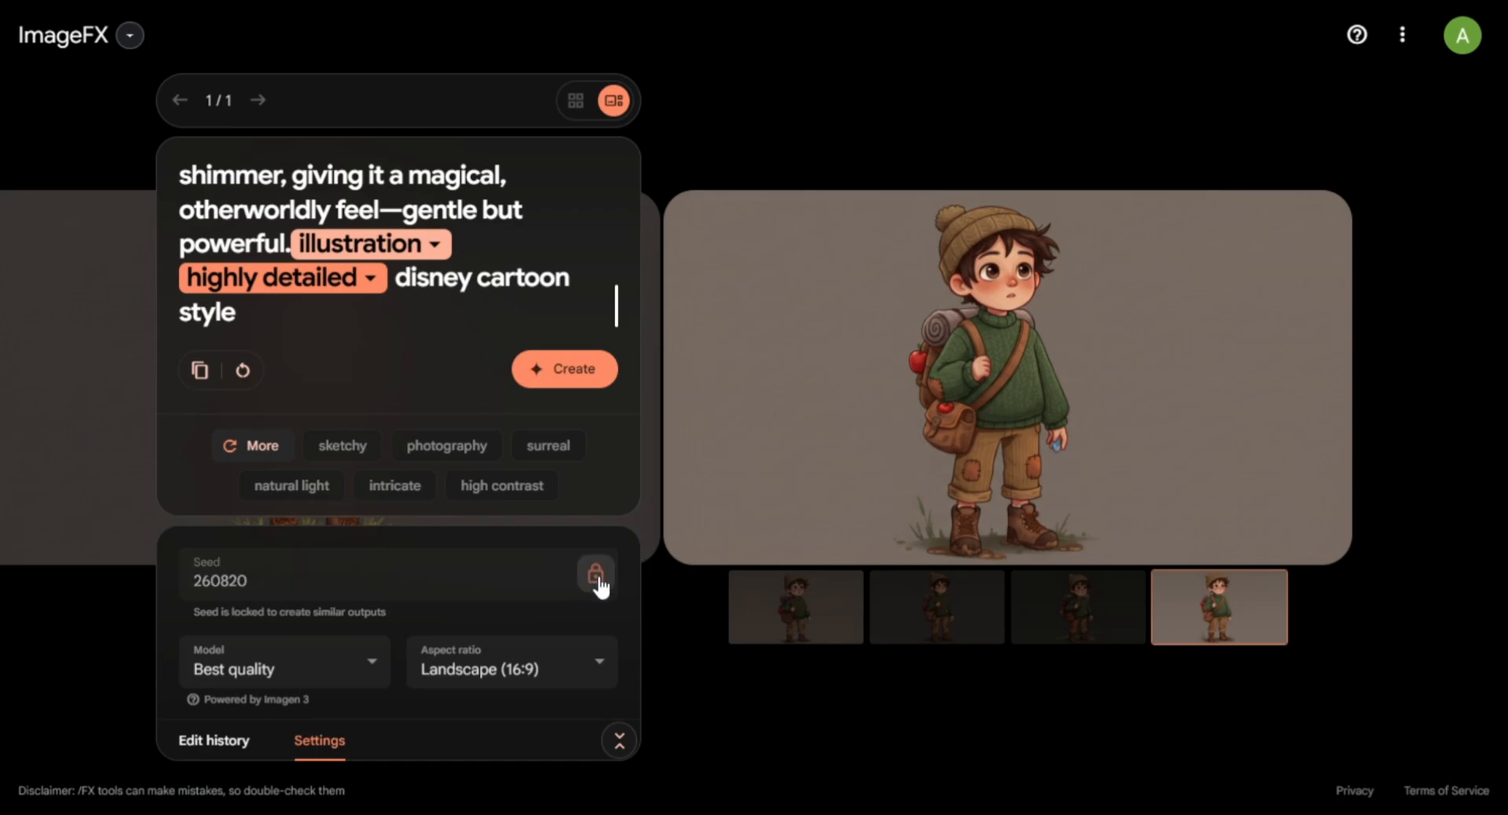
click(535, 375)
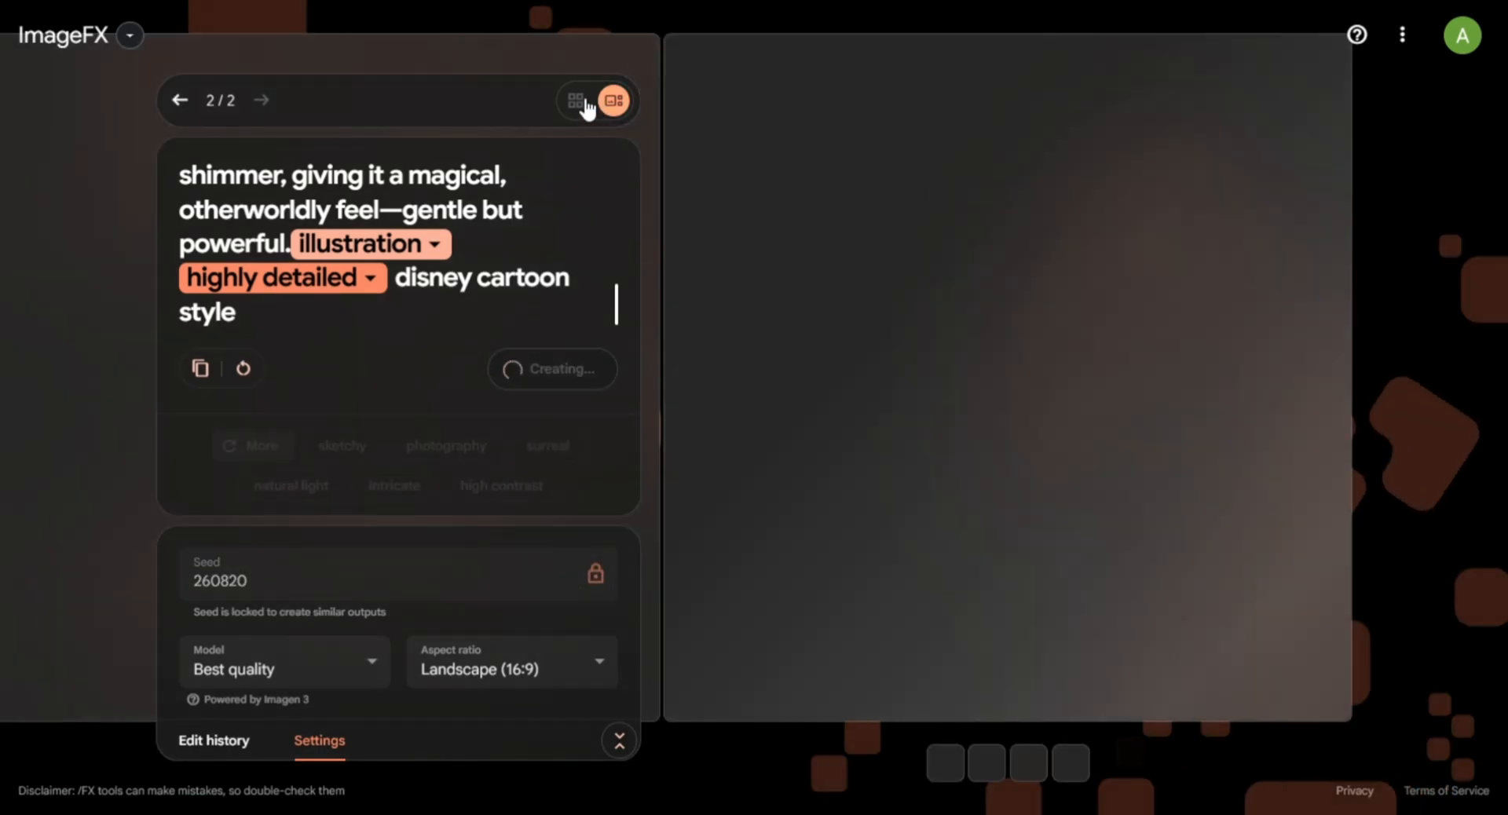
click(577, 100)
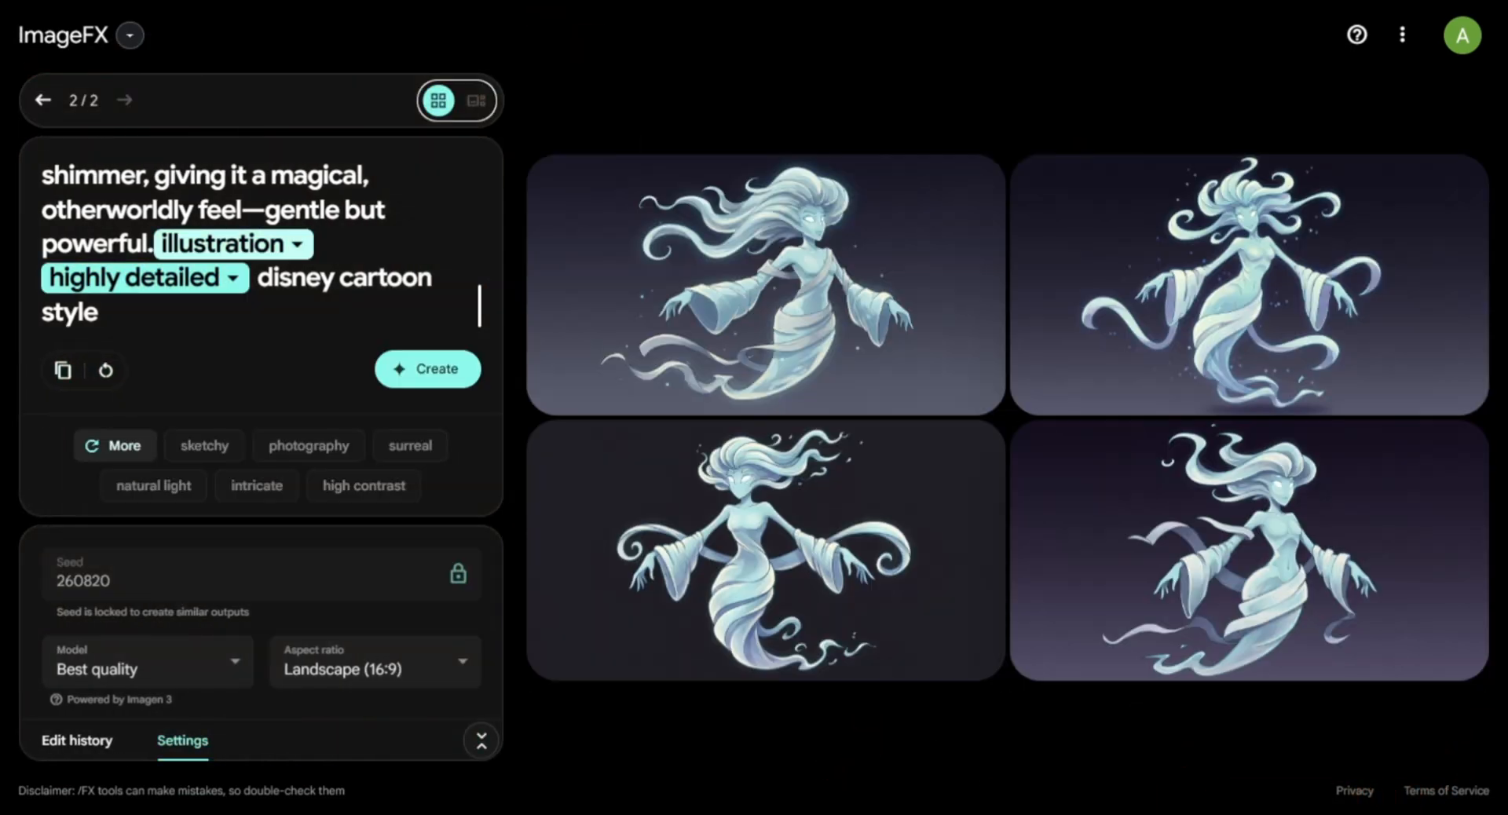
click(702, 413)
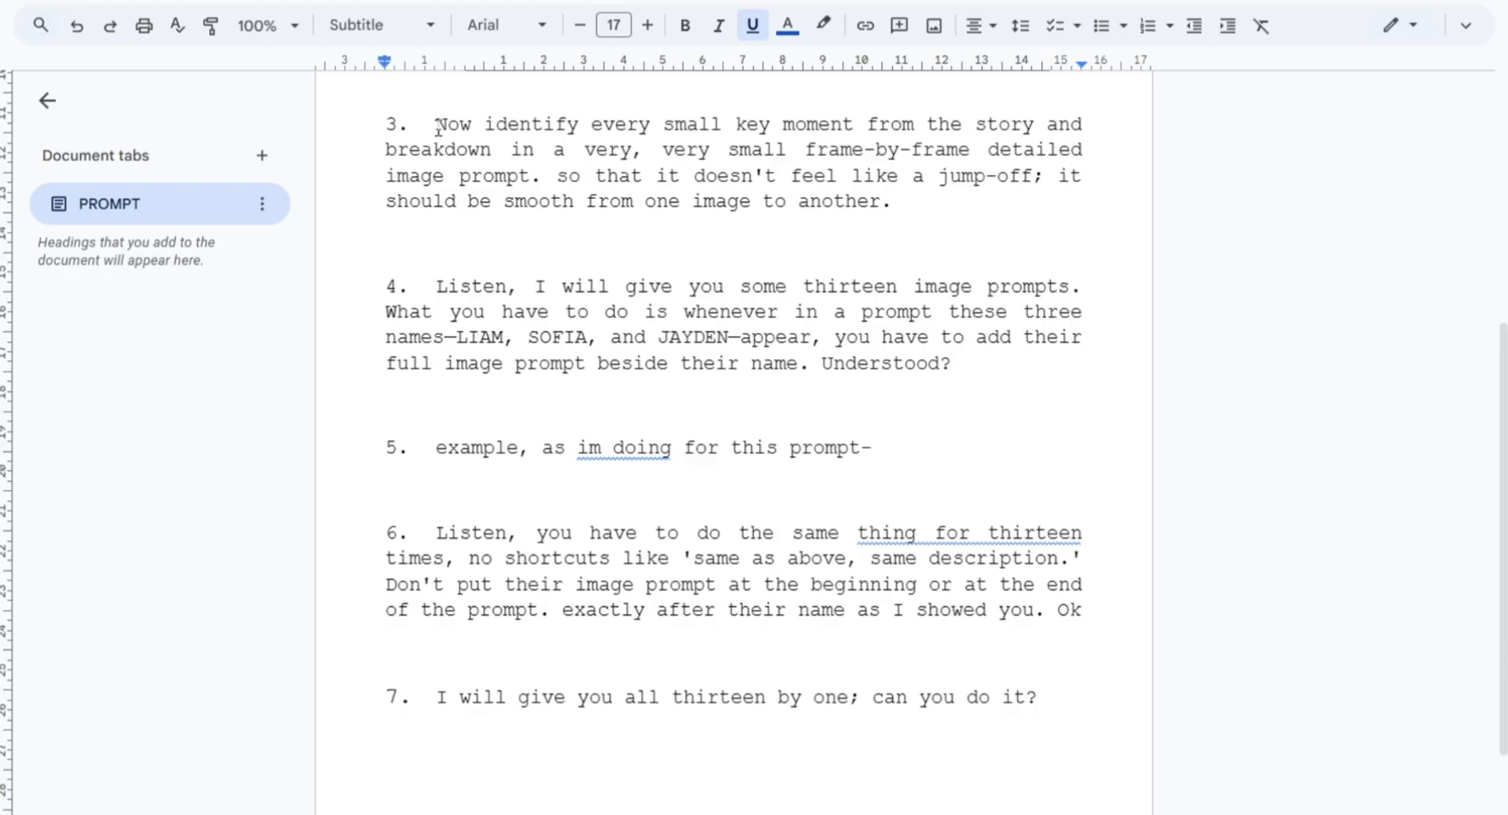
Copy prompt 3 from the prompt document and send it to ChatGPT to get a smooth frame-by-frame image prompt breakdown.
drag(438, 127, 899, 193)
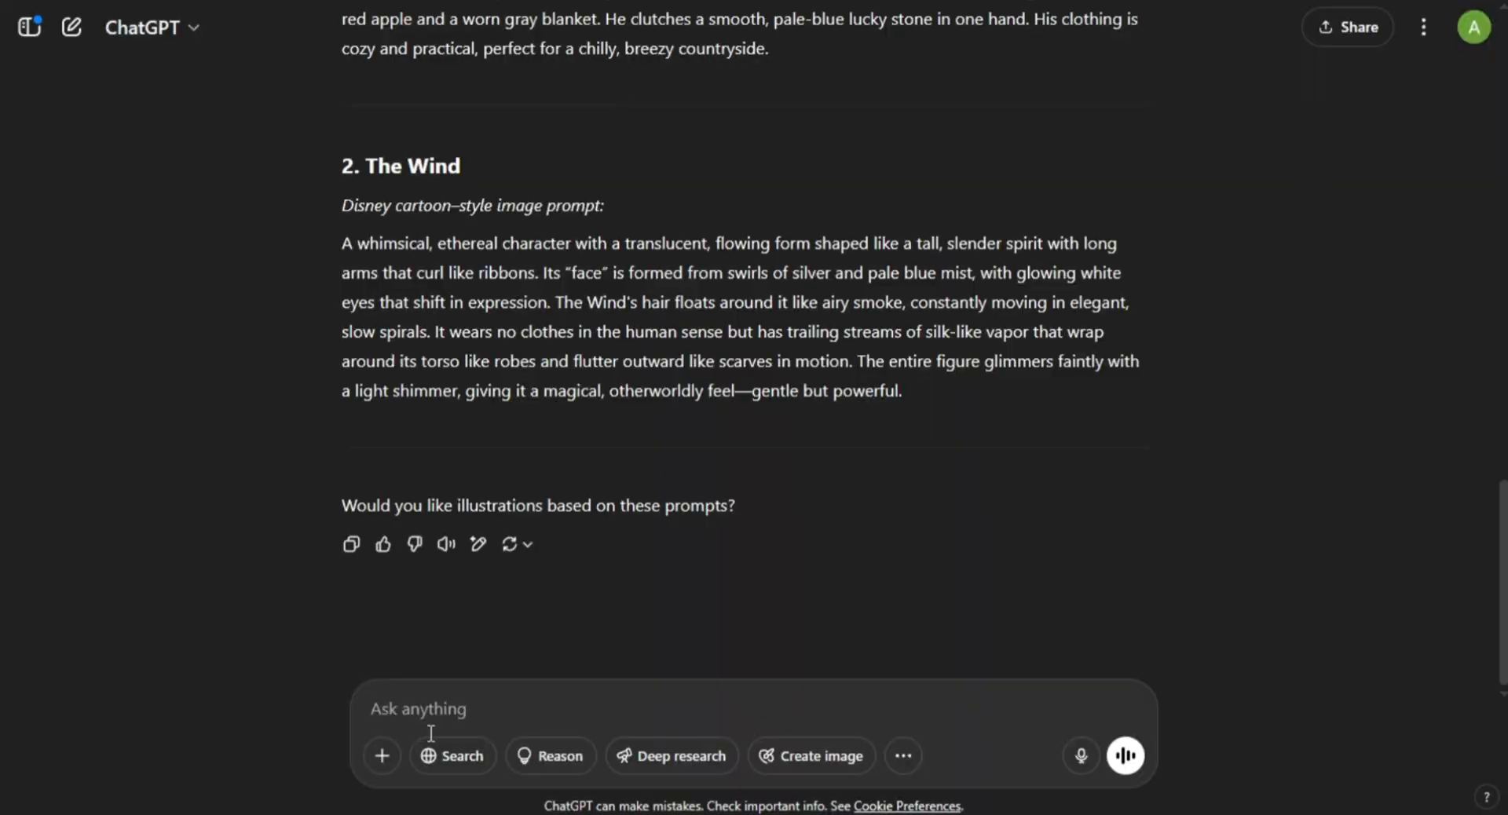
key(ctrl+v)
drag(390, 663, 1081, 670)
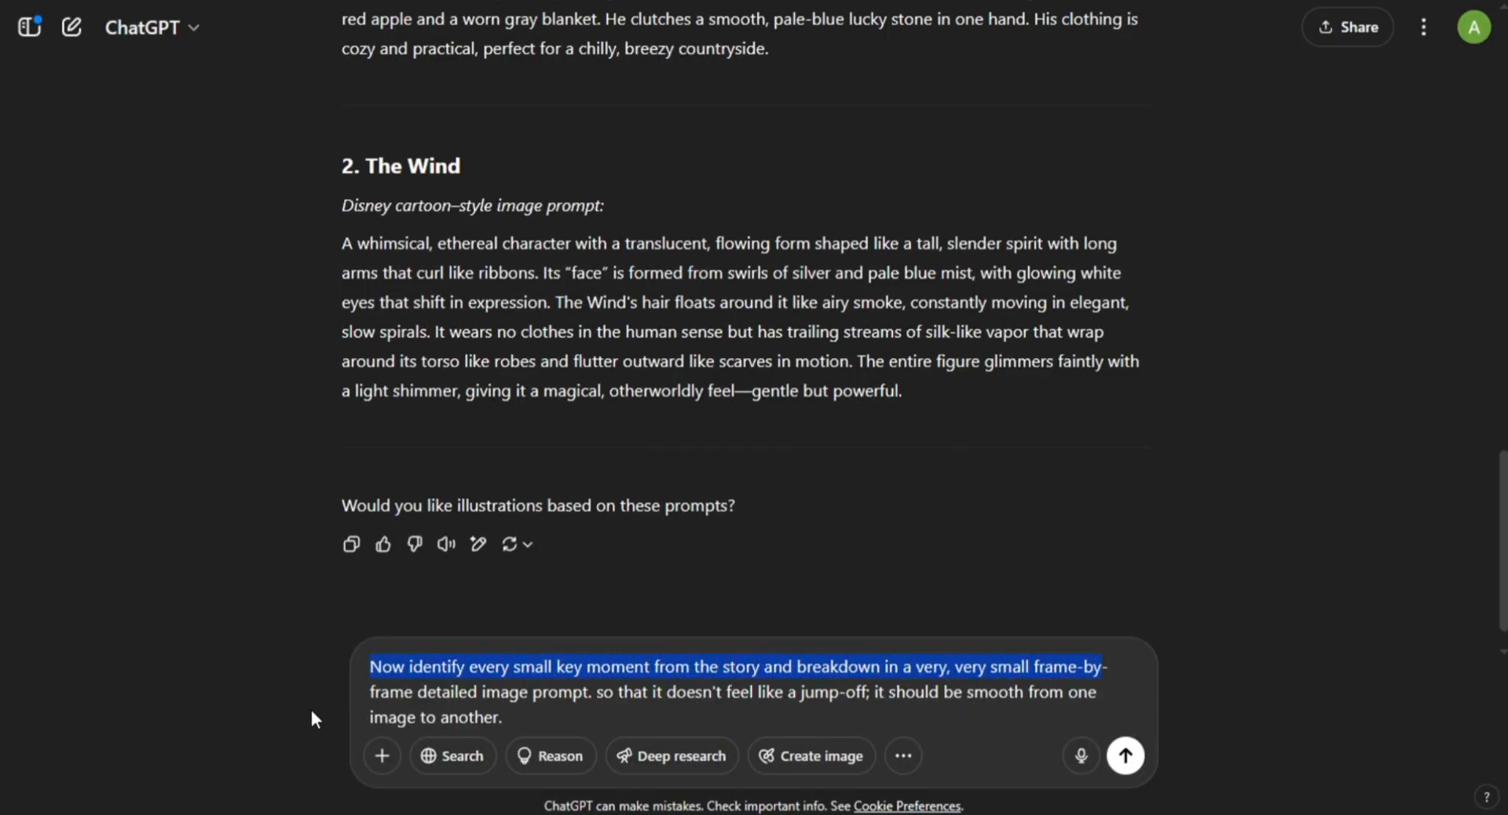
drag(391, 693, 917, 709)
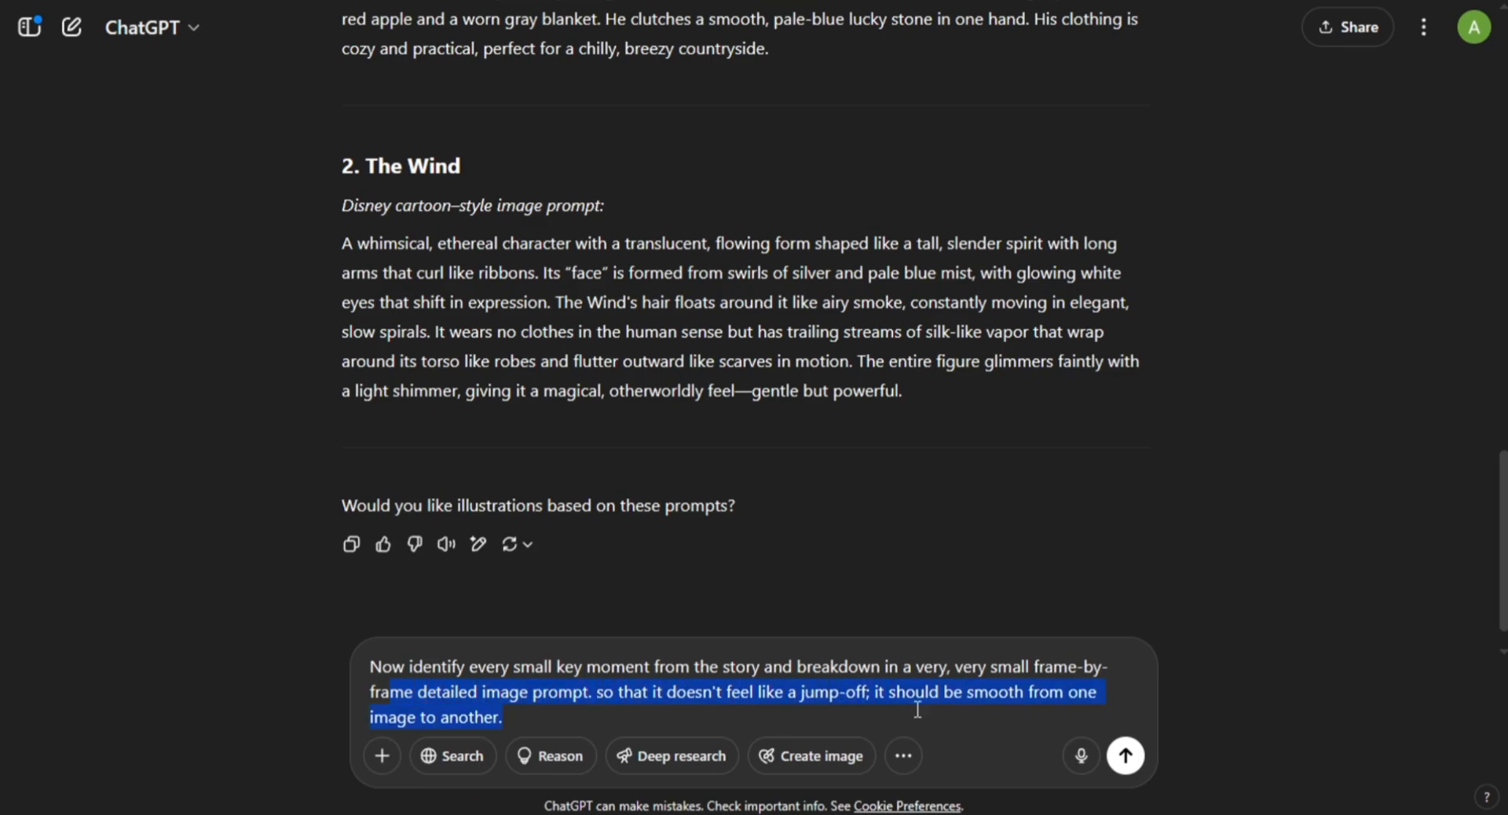
key(Return)
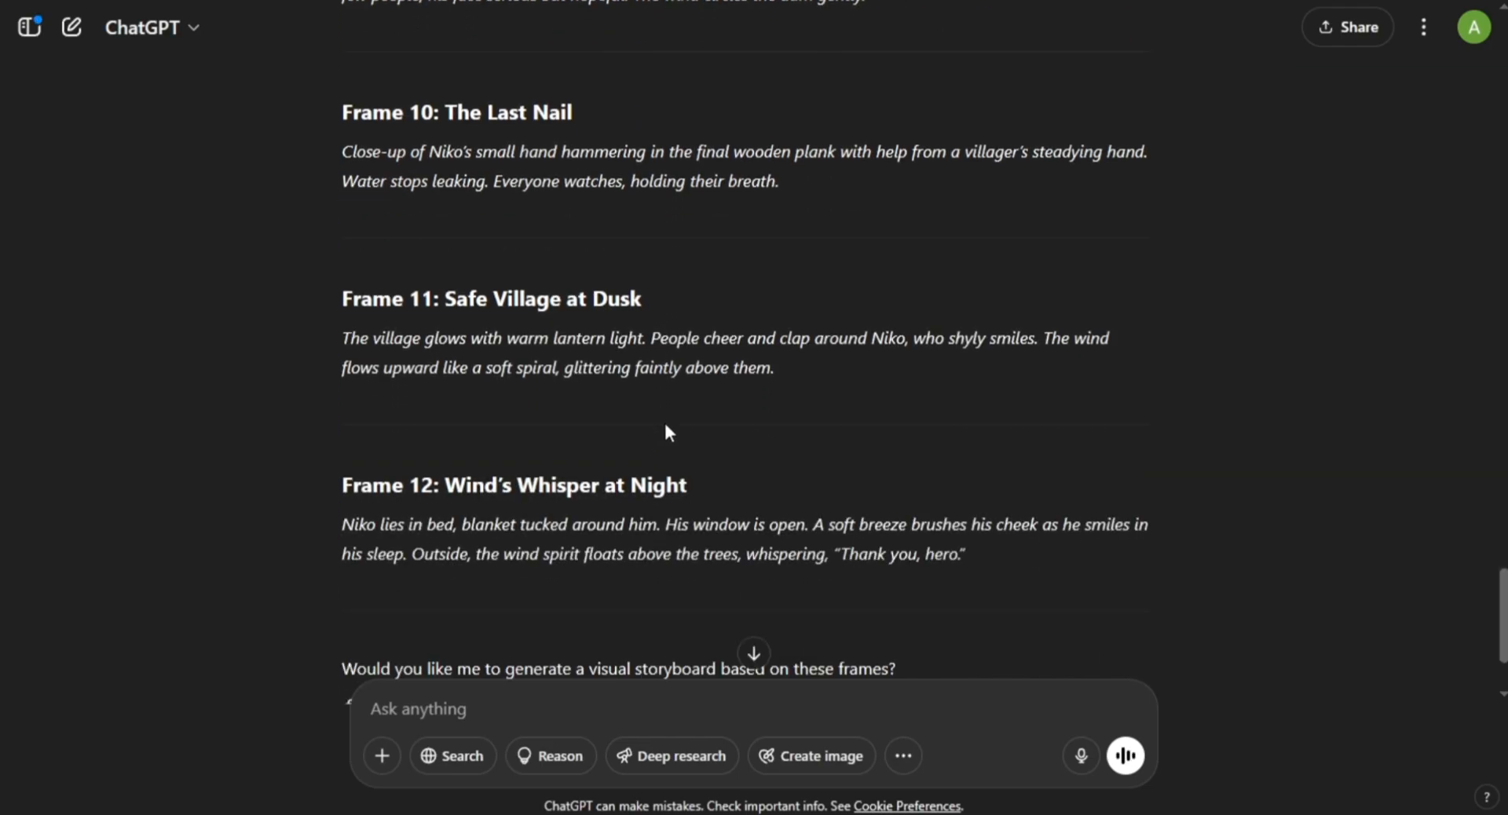
Replace The Wind's description in the ImageFX prompt with ChatGPT's Frame 1 description and generate the images.
scroll(663, 419, up, 20)
drag(338, 411, 821, 448)
key(ctrl+c)
key(alt+Tab)
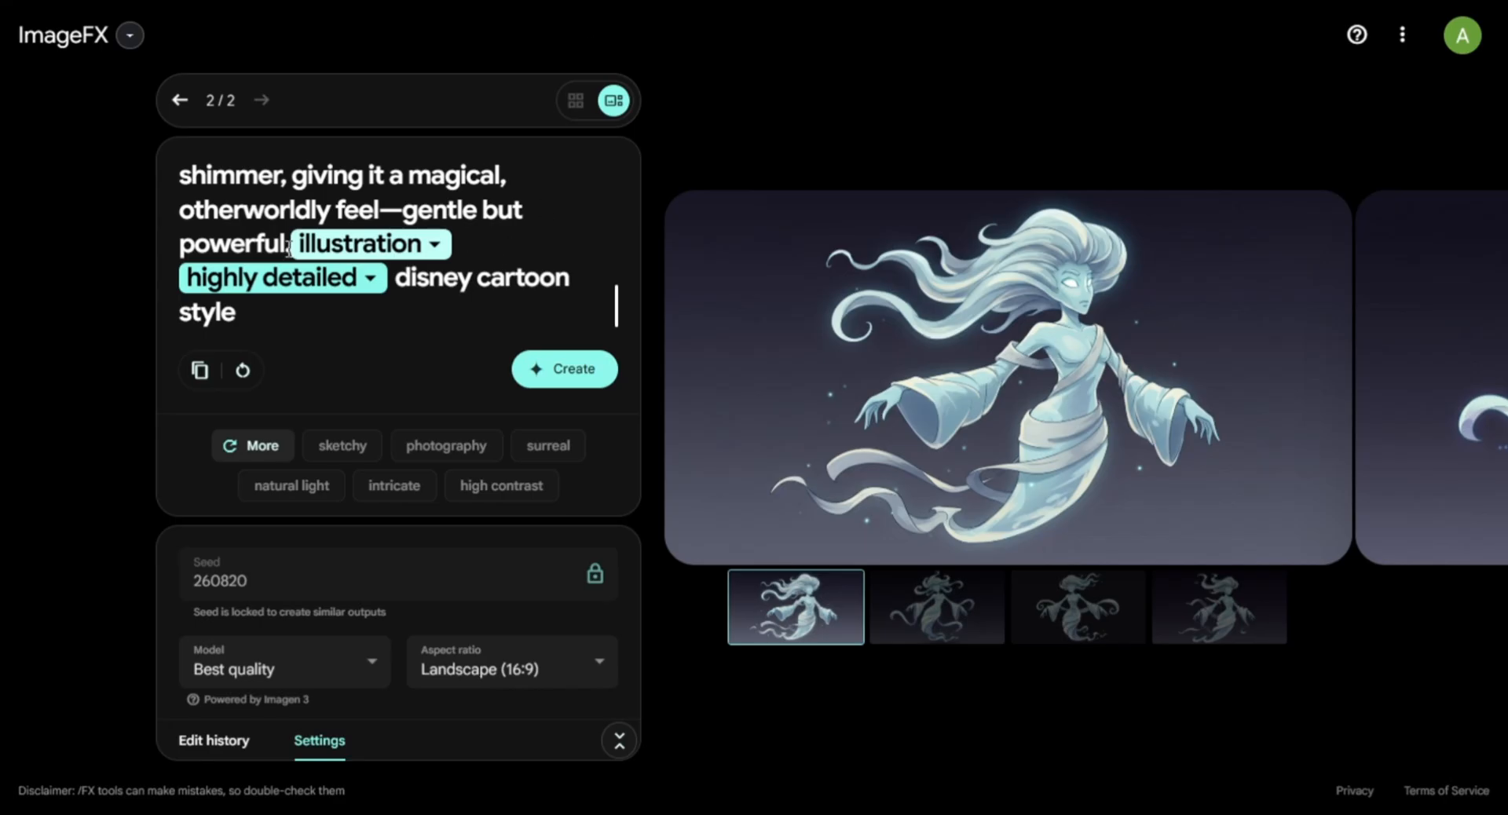
drag(503, 263, 186, 138)
key(ctrl+v)
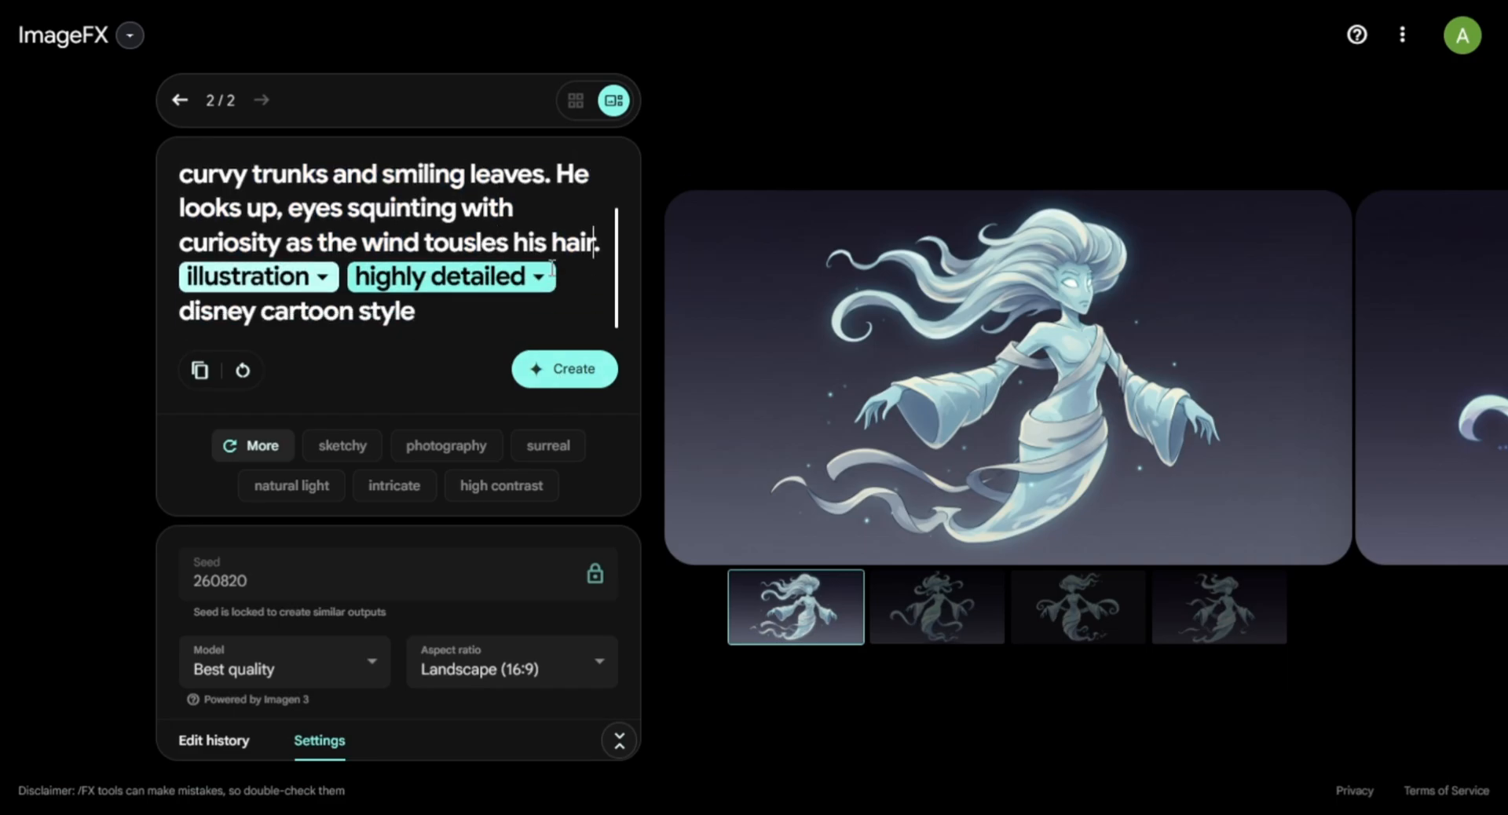
click(563, 377)
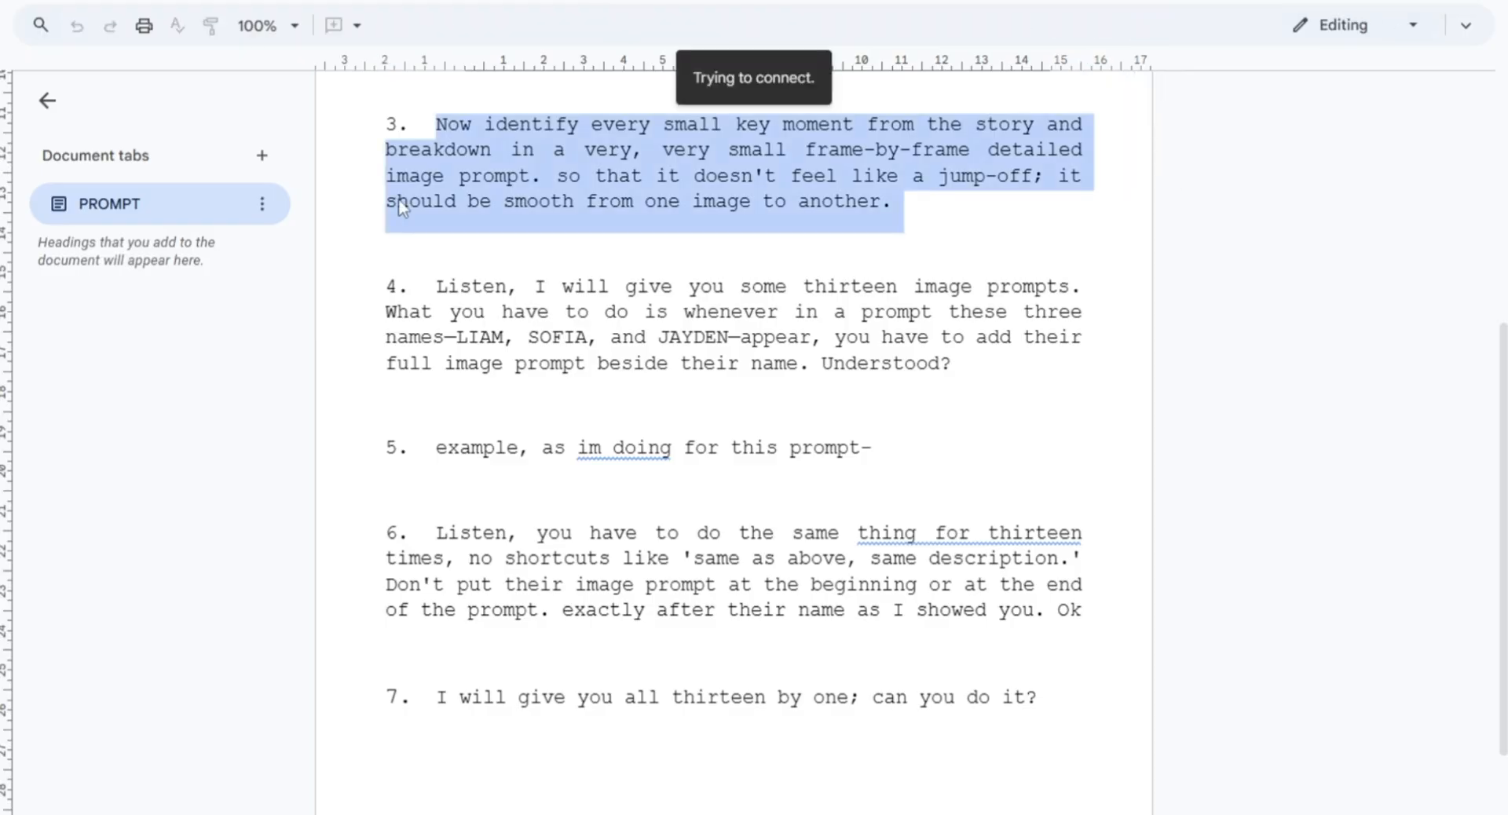
Copy prompt 4, about adding full character prompts beside names, from the prompt document into a new ChatGPT message.
click(442, 293)
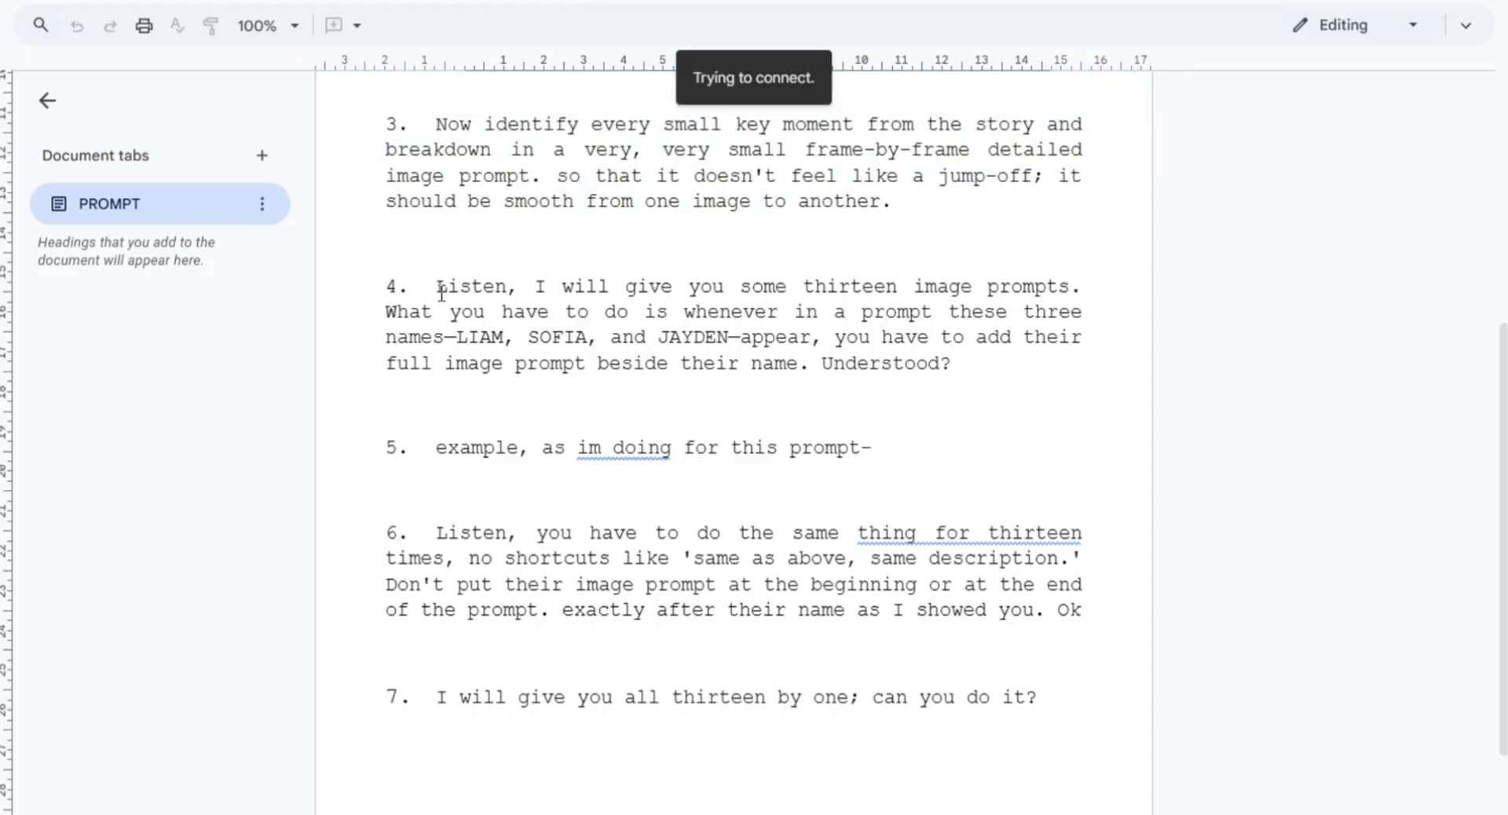
drag(437, 288, 946, 373)
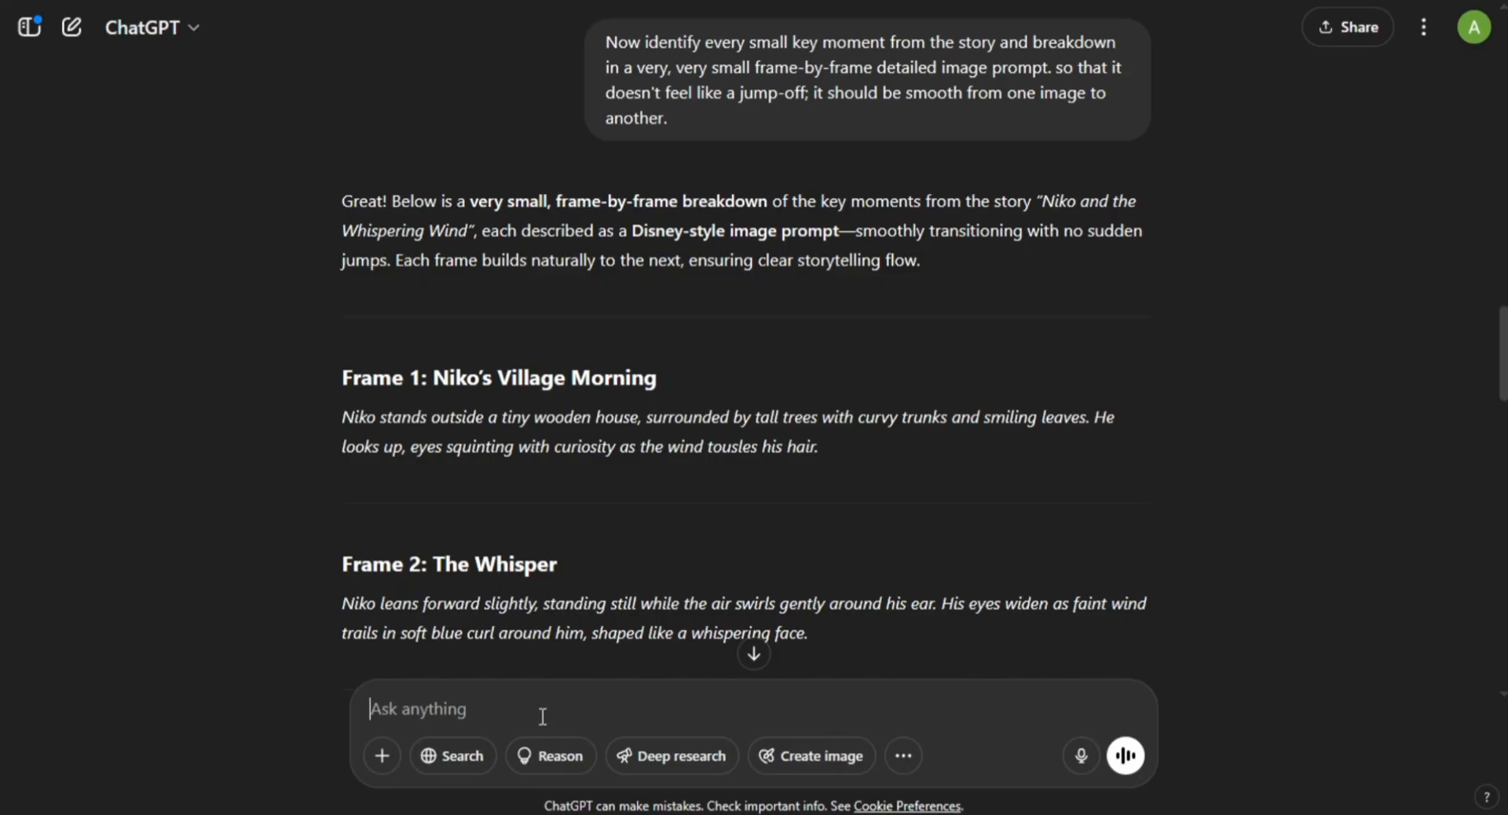
text(Listen, I will give you some thirteen image prompts. What you have to do is whenever in a prompt these three names—LIAM, SOFIA, and JAYDEN—appear, you have to add their full image prompt beside their name. Understood?)
scroll(572, 468, down, 20)
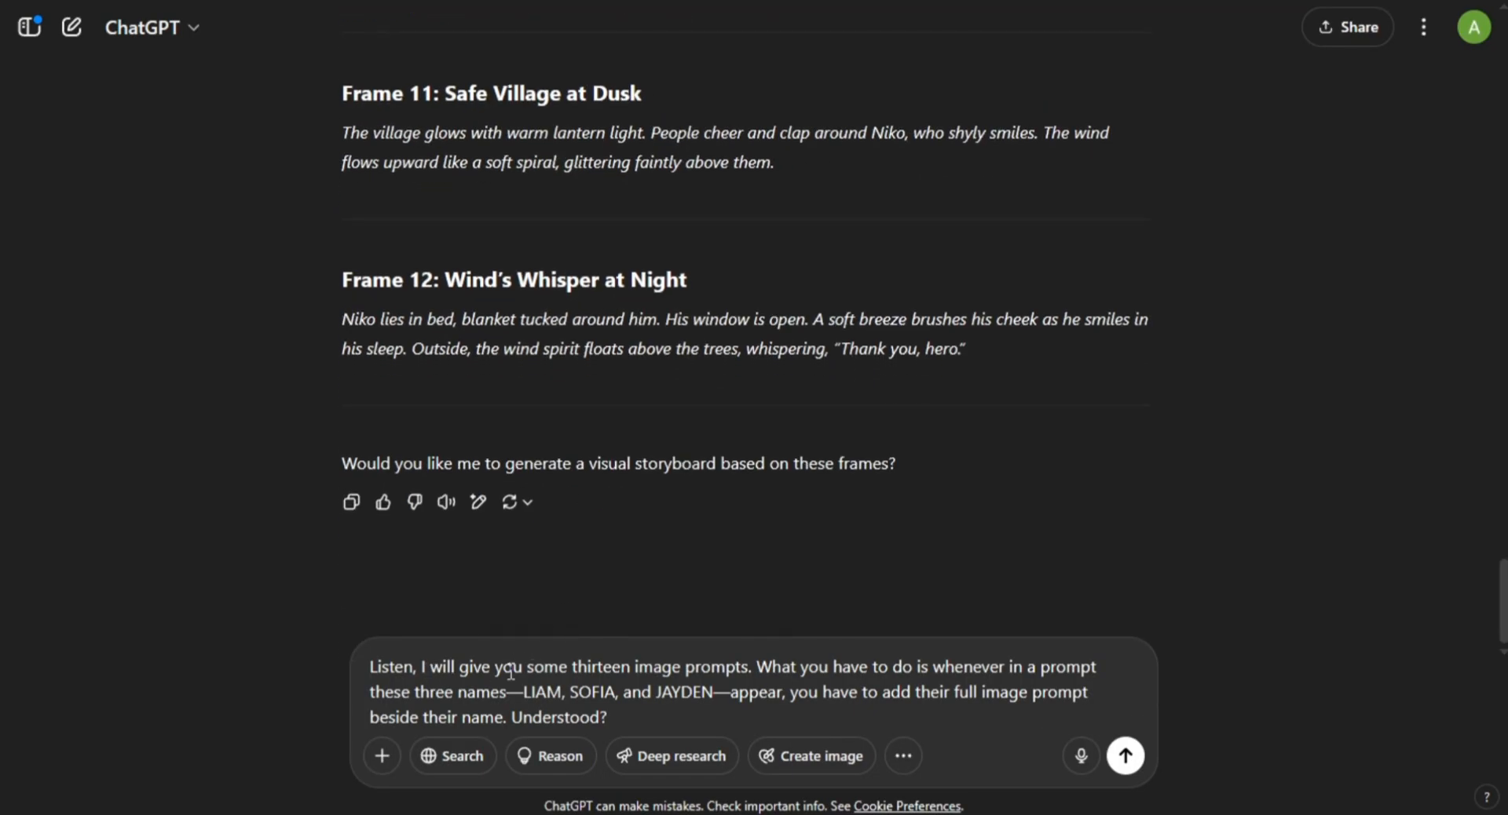
Change "thirteen" image prompts to "12" and "three" names to "2" in the unsent message.
drag(511, 669, 752, 669)
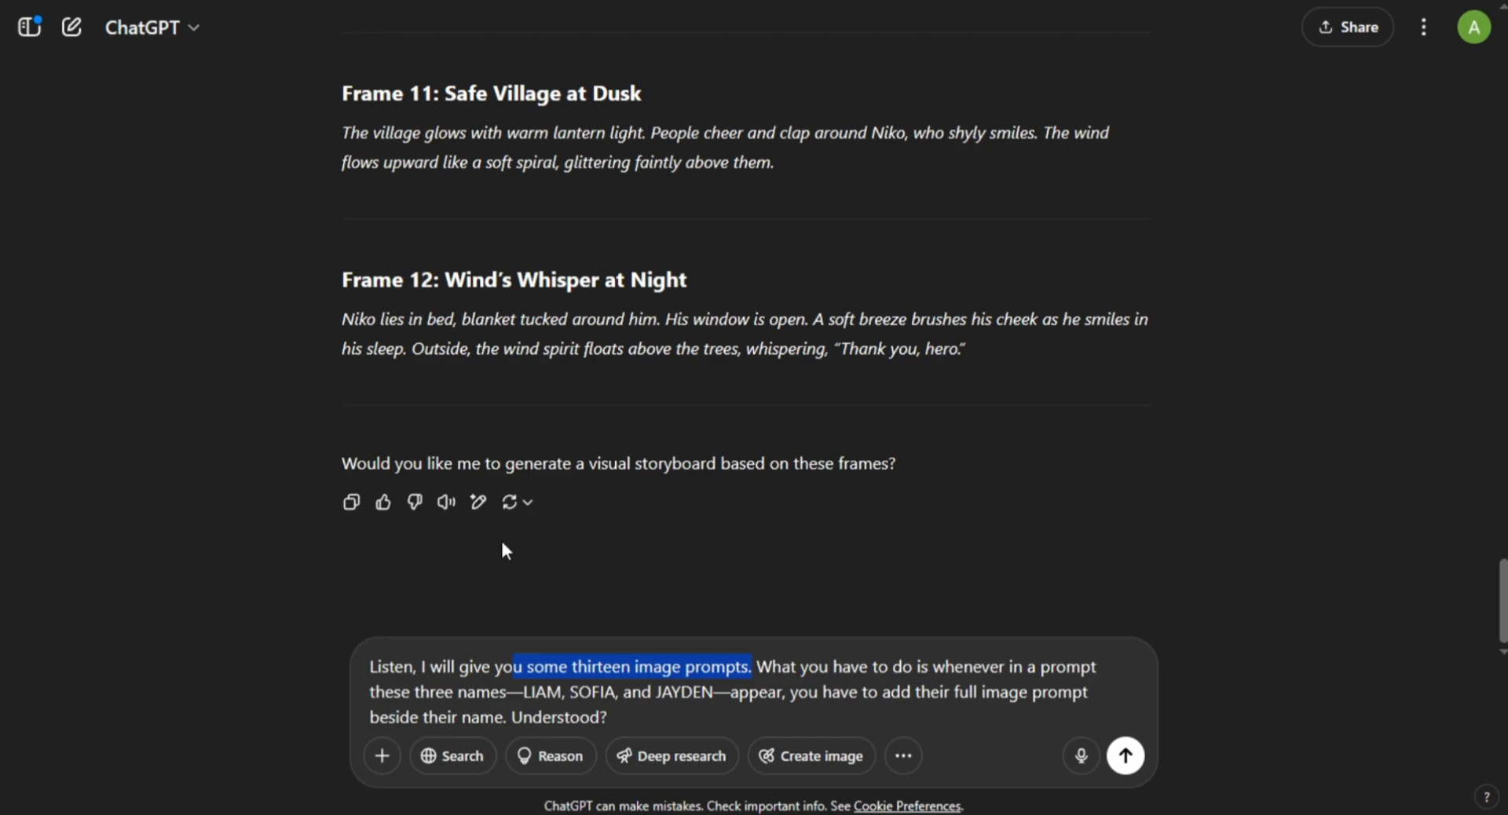
click(576, 666)
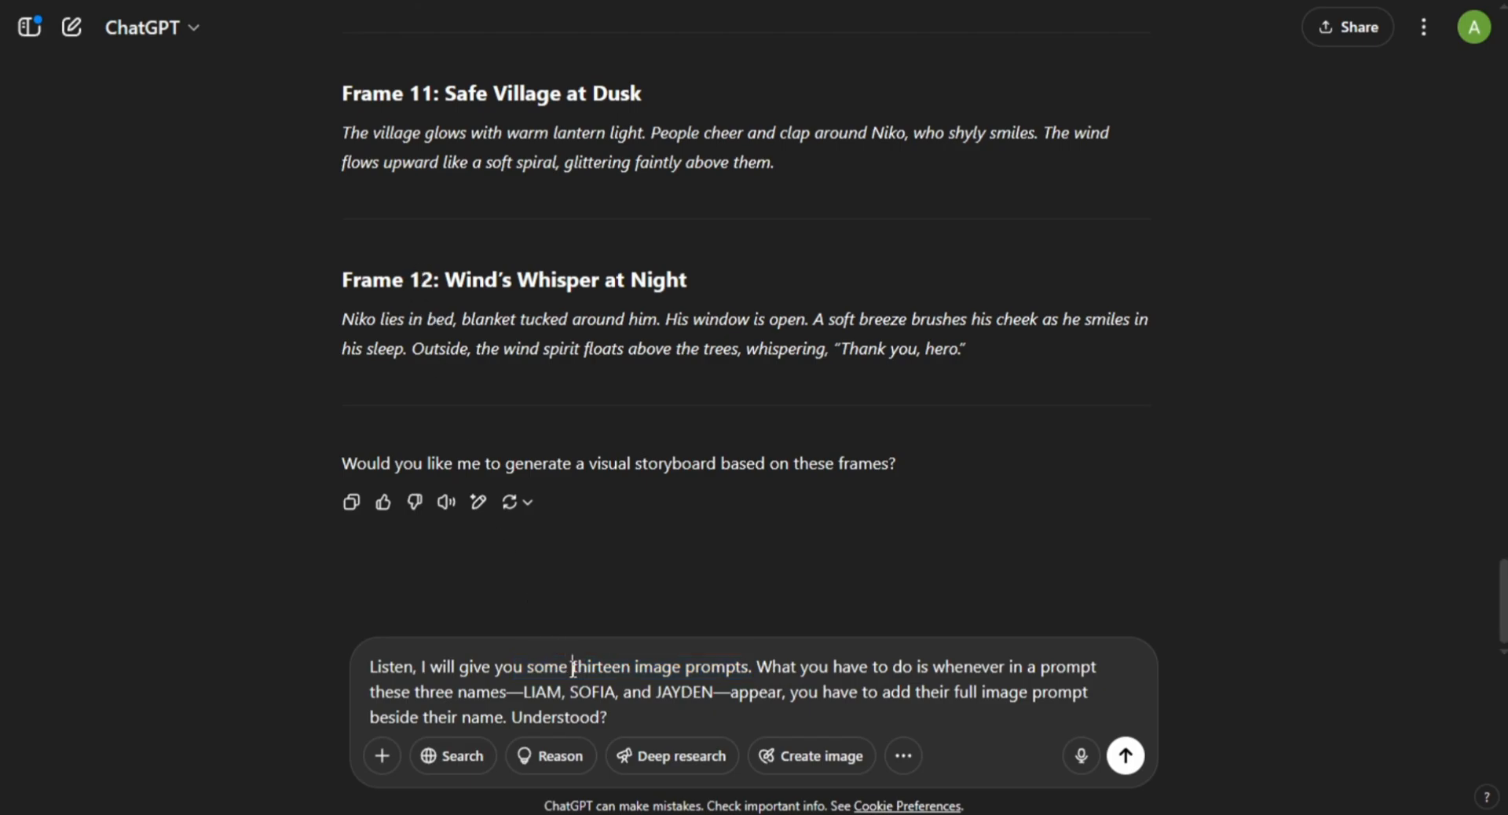
text(12)
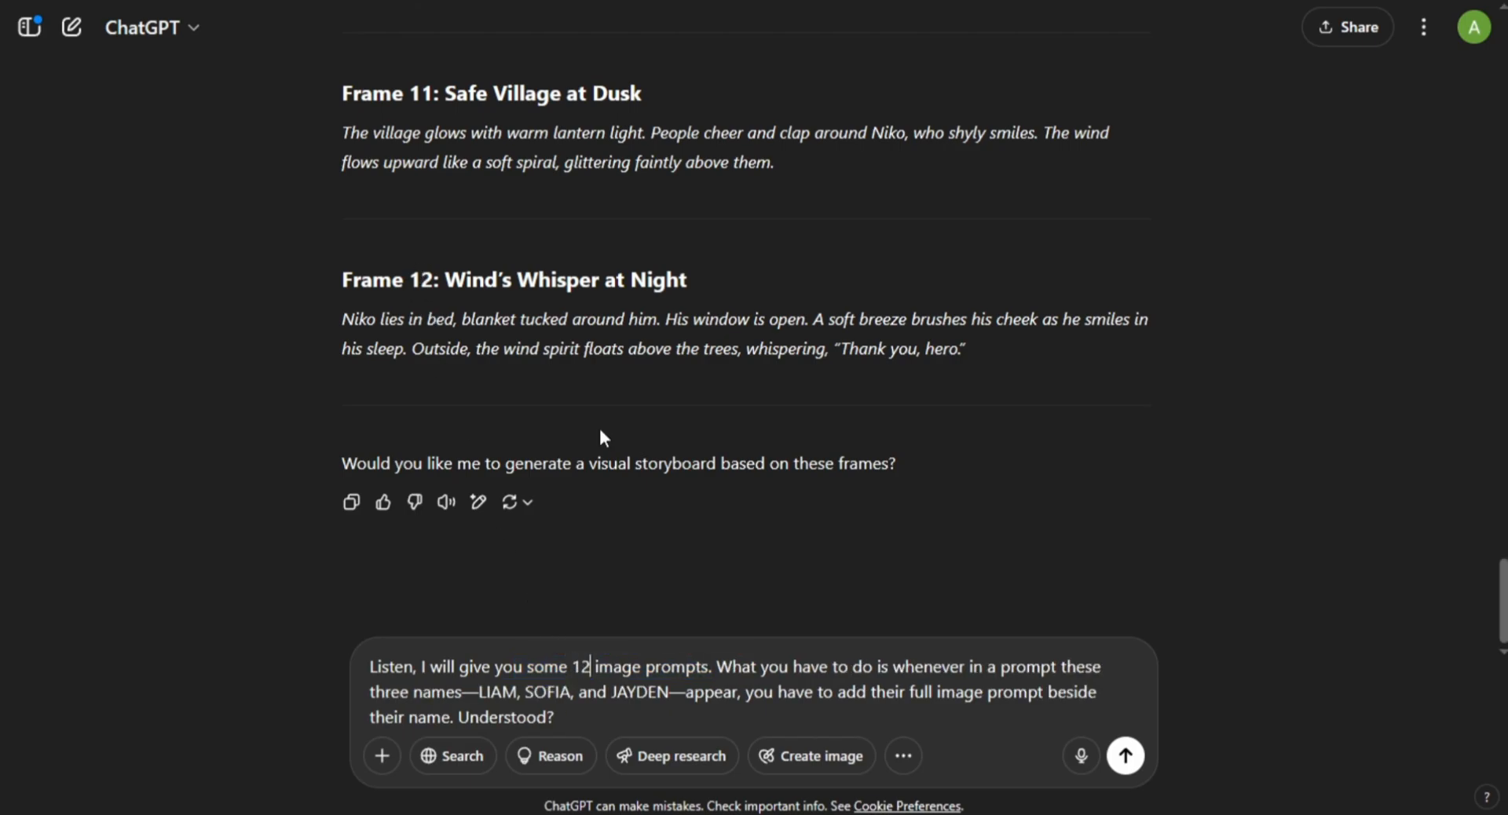
double_click(385, 691)
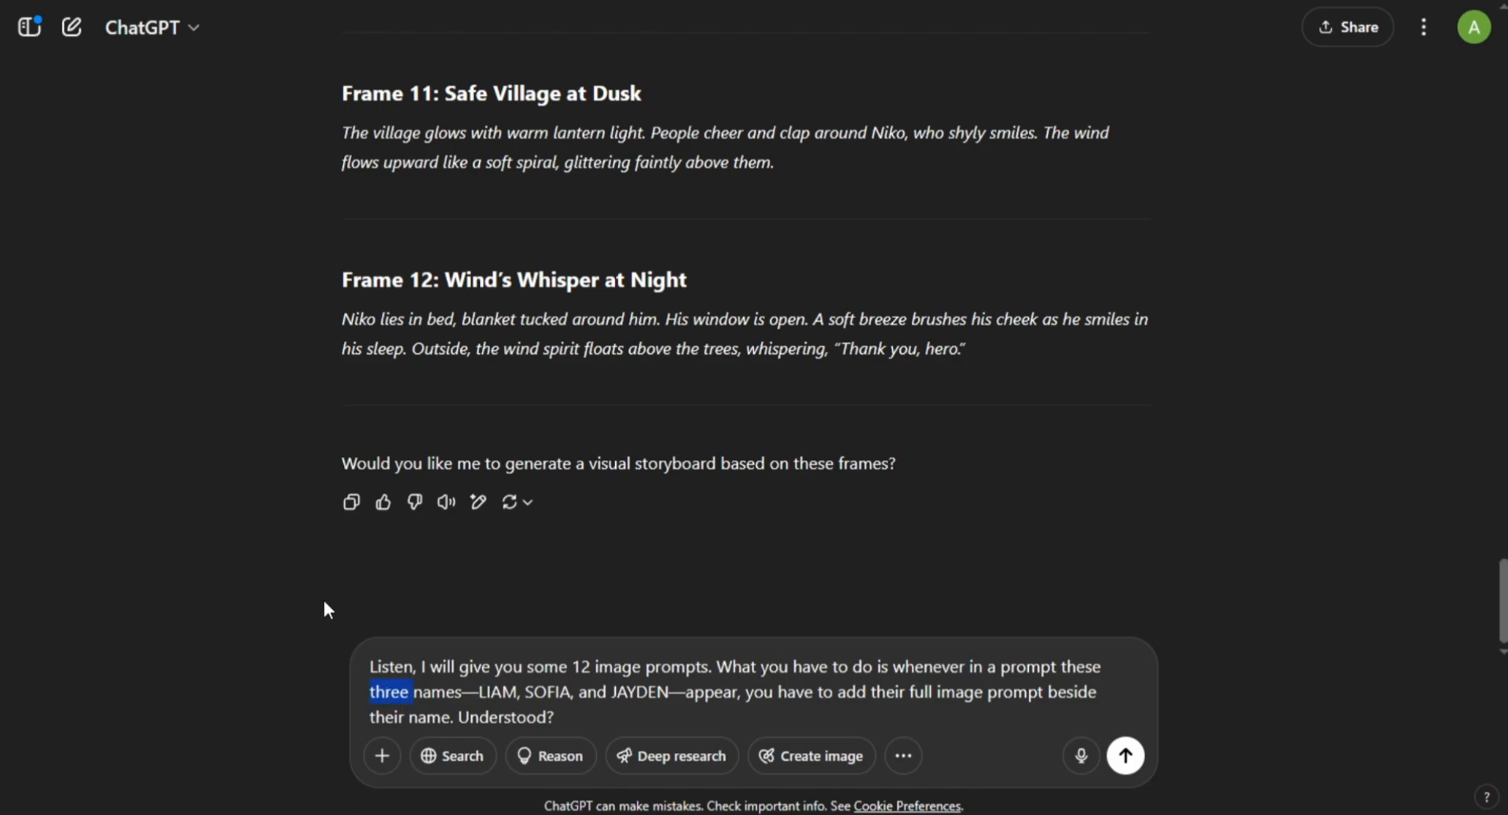
text(2)
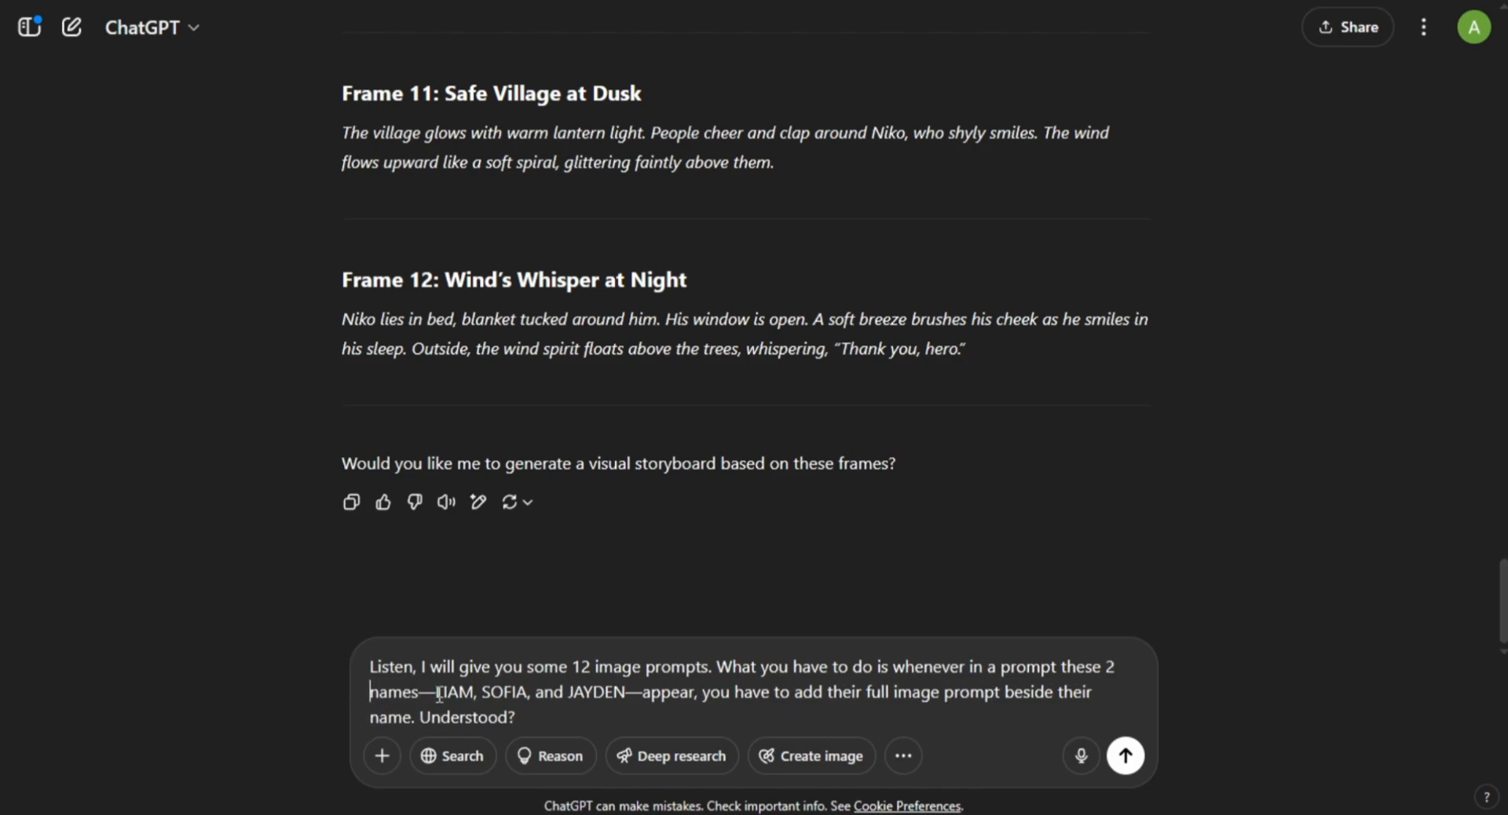
Replace the names "LIAM, SOFIA, and JAYDEN" in the message with "NIKO, THE WIND".
drag(468, 697, 621, 689)
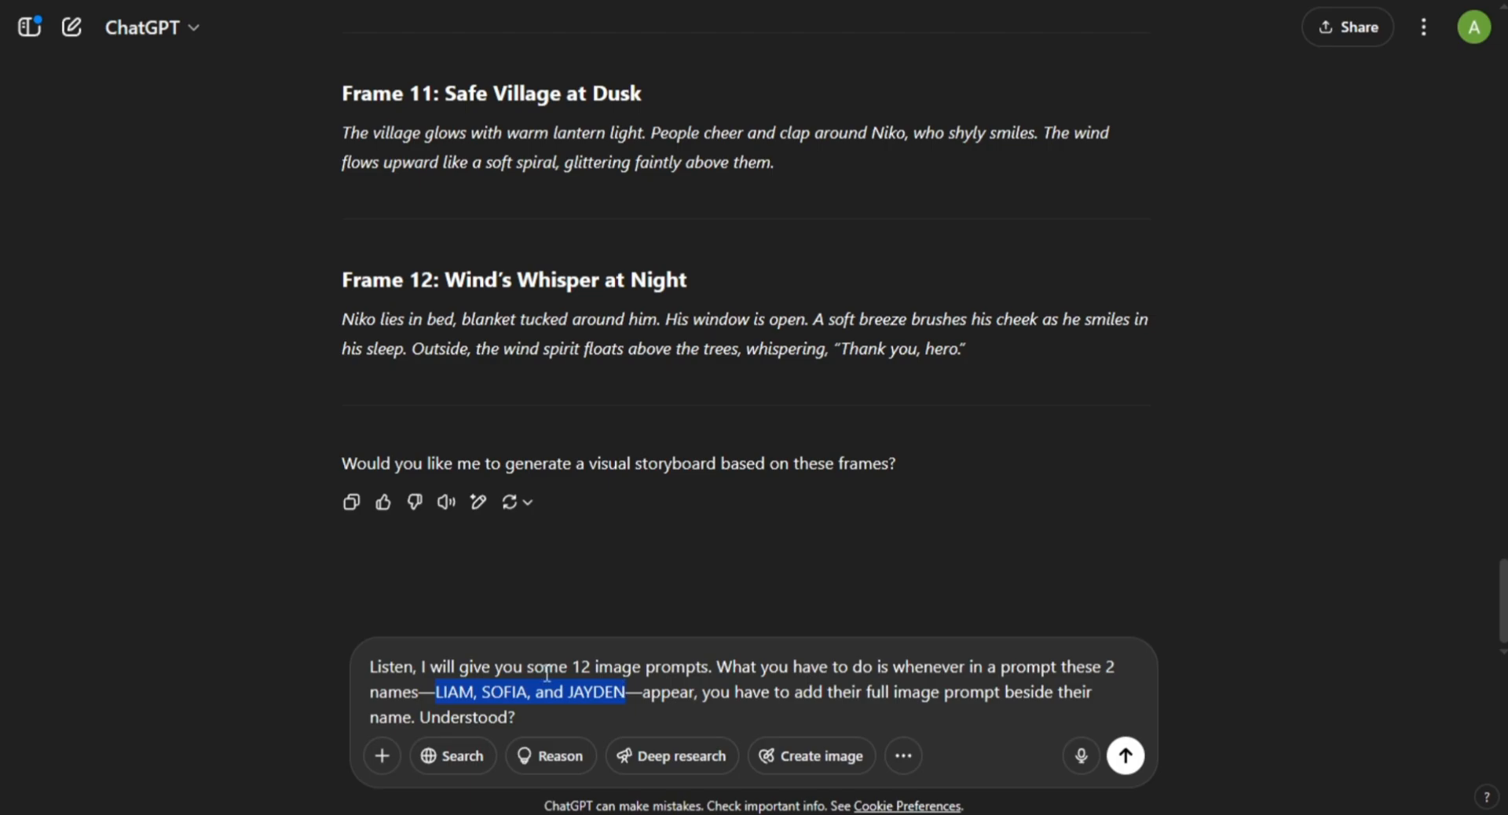
scroll(553, 408, up, 15)
text(NIKO, T)
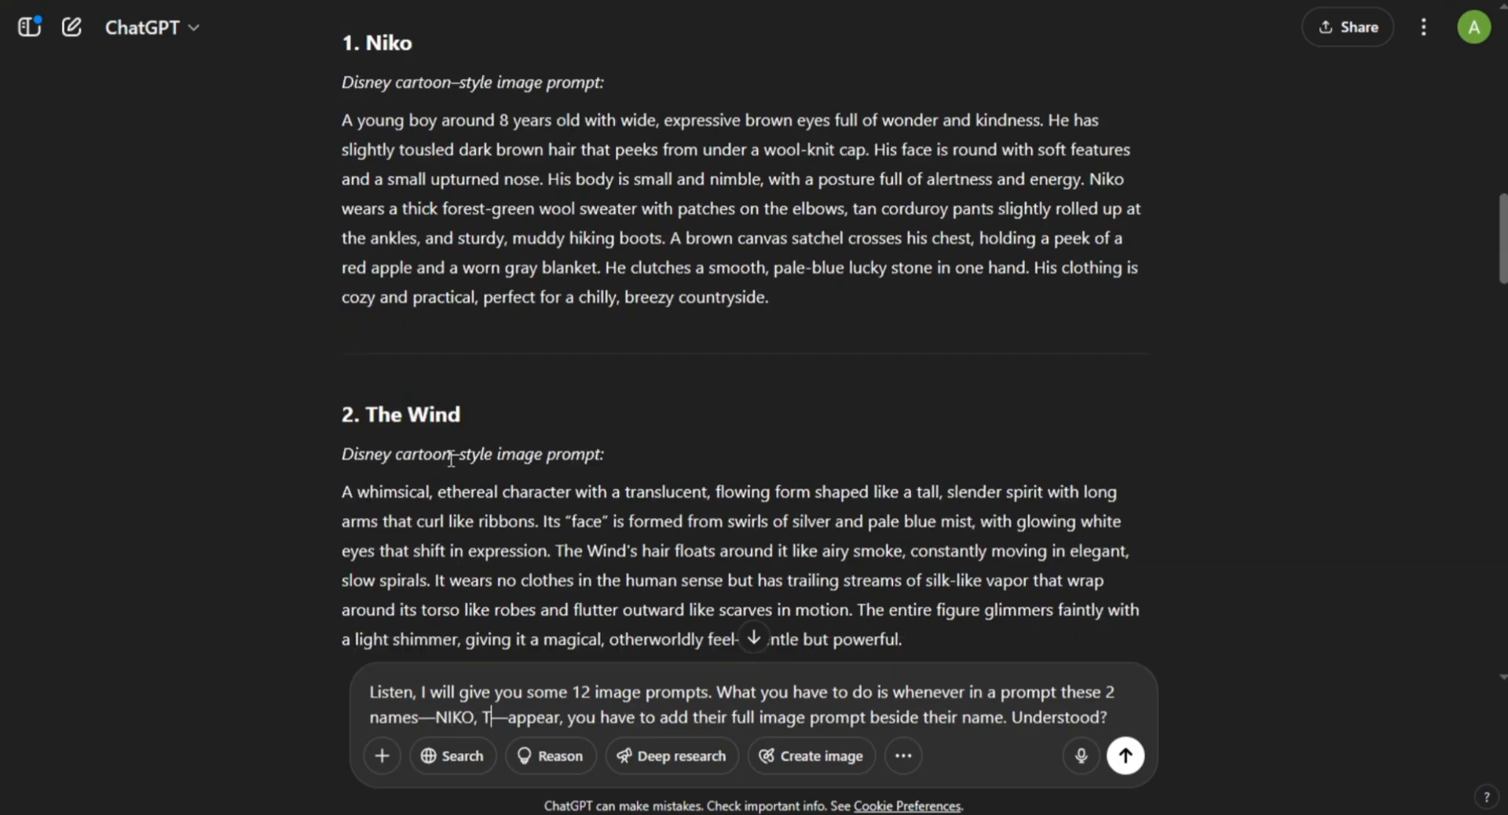
text(HE WIND)
Check the frame descriptions for the characters named, remove "THE WIND" from the message, and send it.
scroll(741, 454, up, 1)
scroll(741, 454, down, 10)
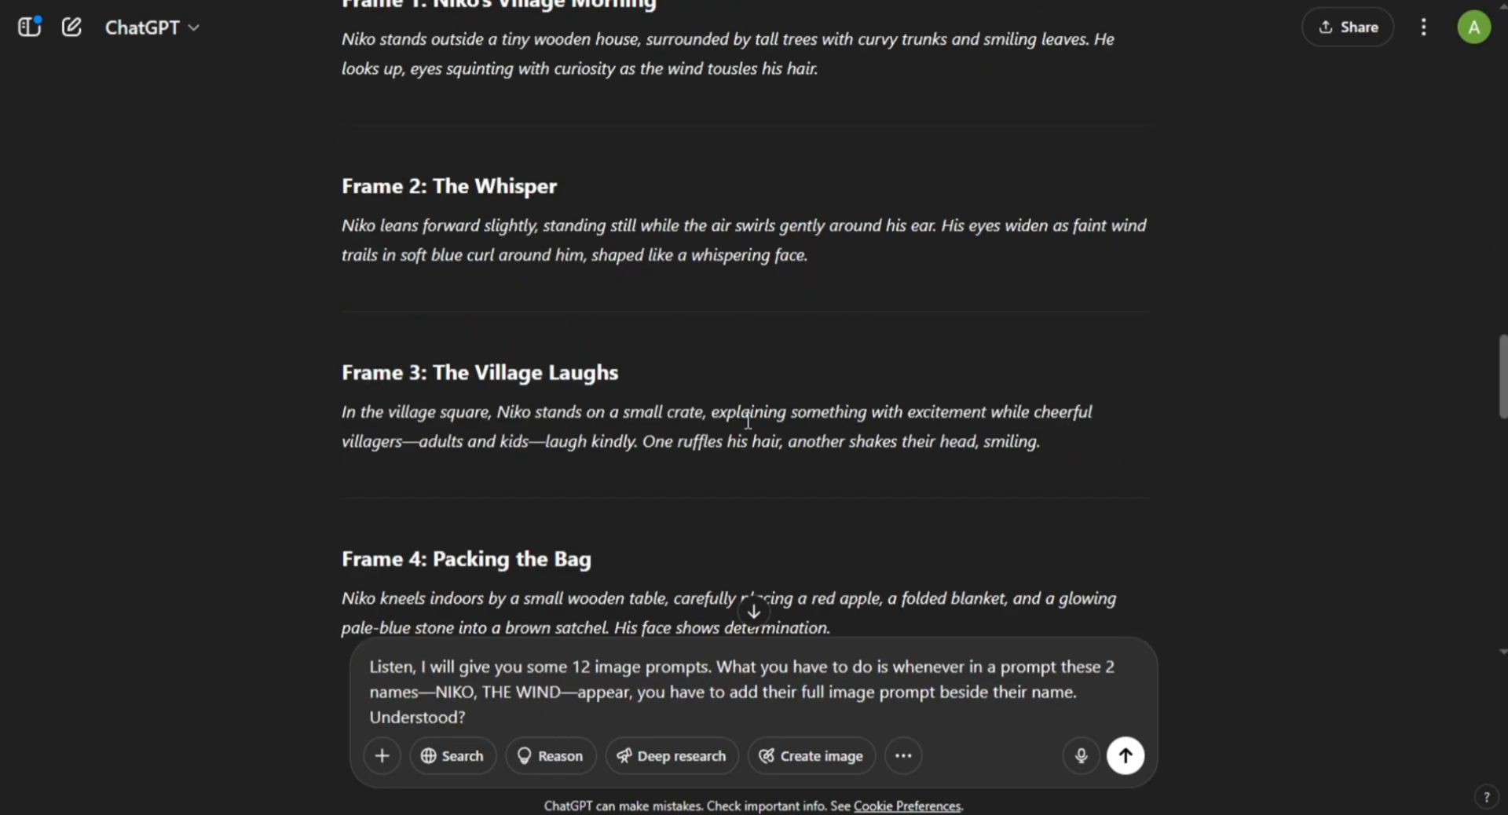
scroll(395, 179, down, 5)
scroll(380, 519, down, 5)
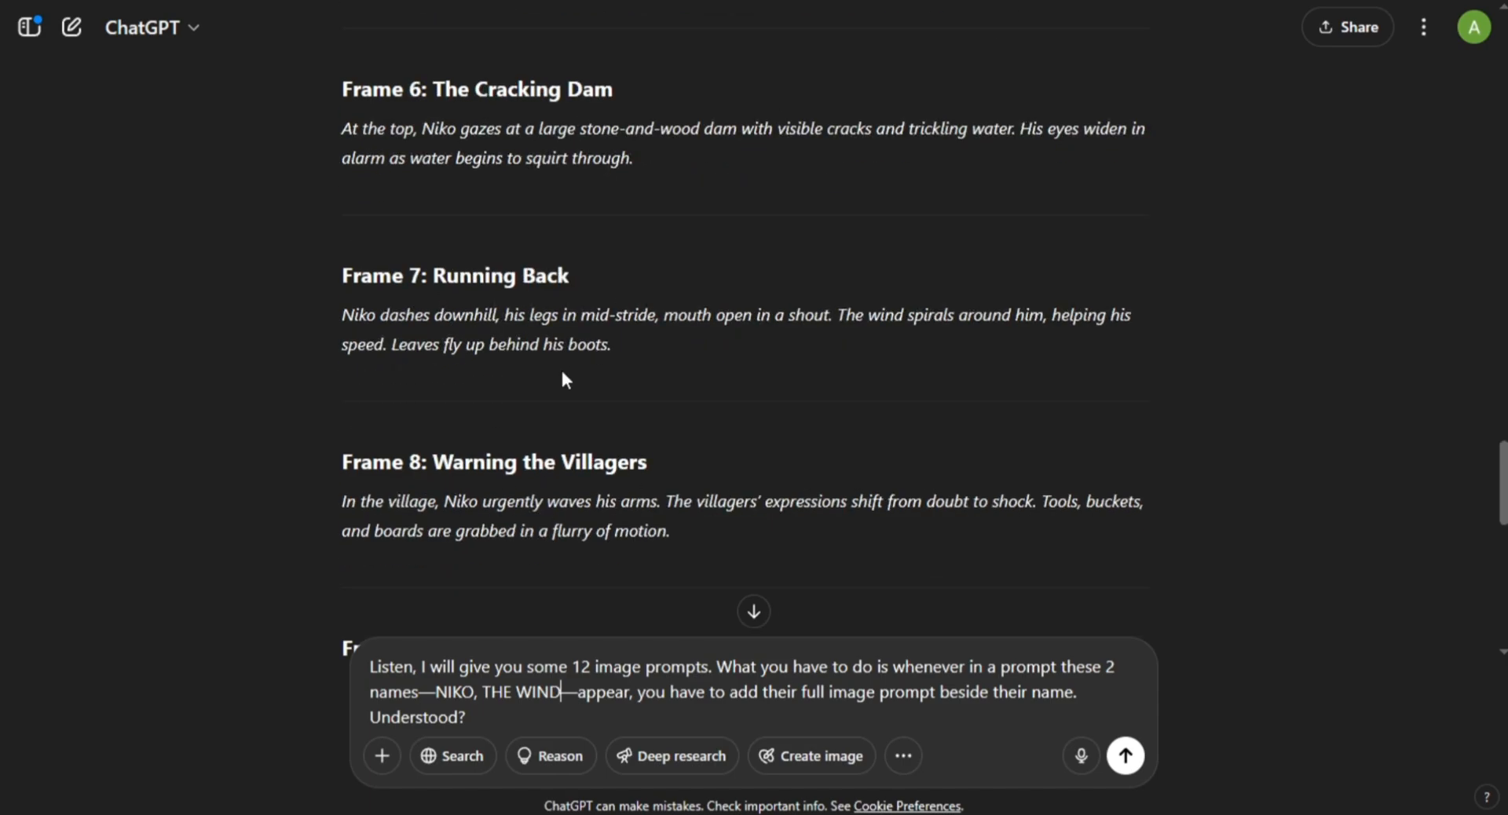
scroll(631, 343, down, 10)
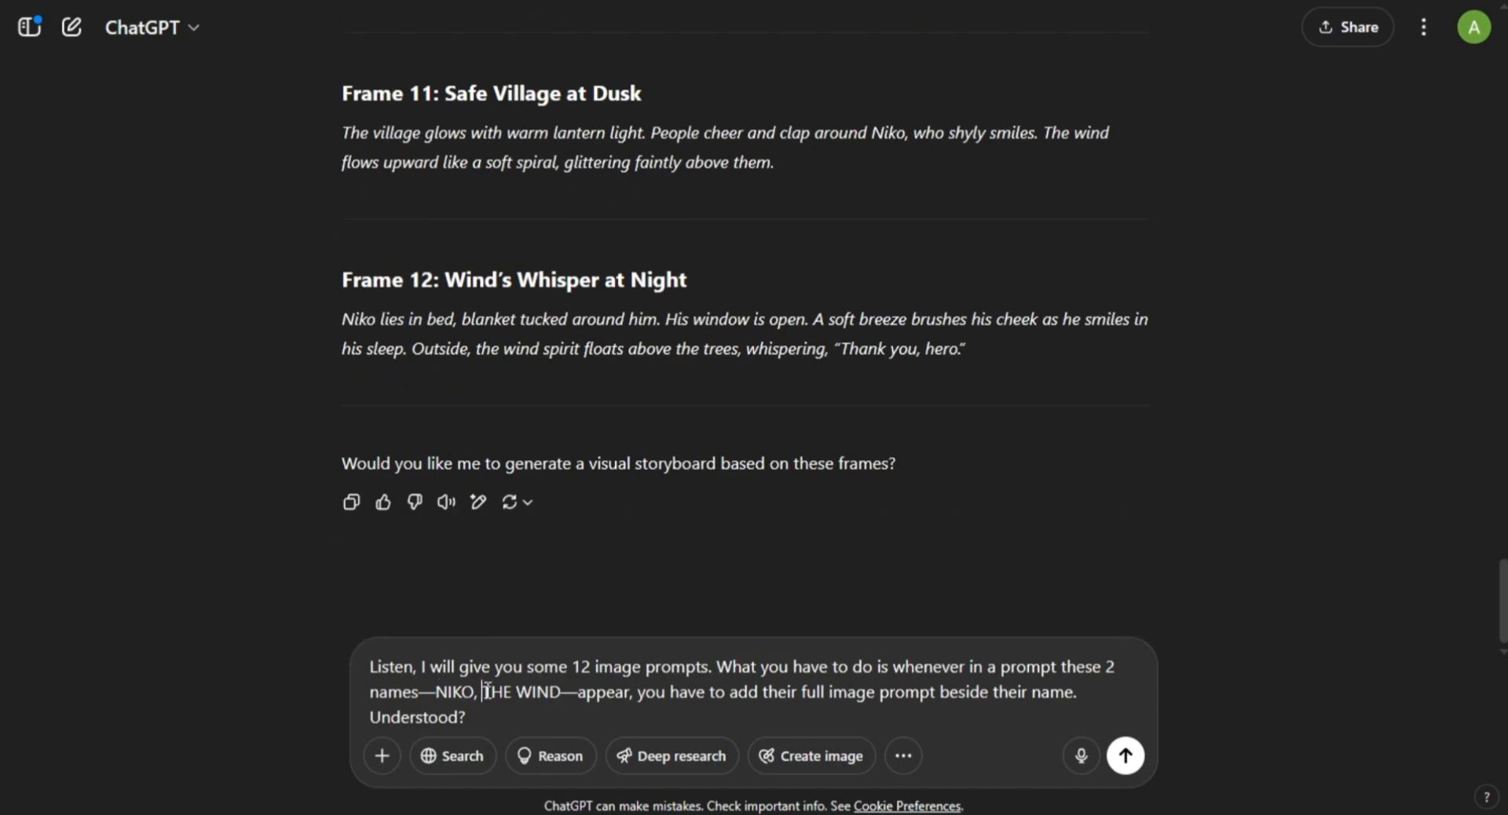
drag(482, 690, 561, 698)
key(BackSpace)
key(BackSpace)
key(BackSpace)
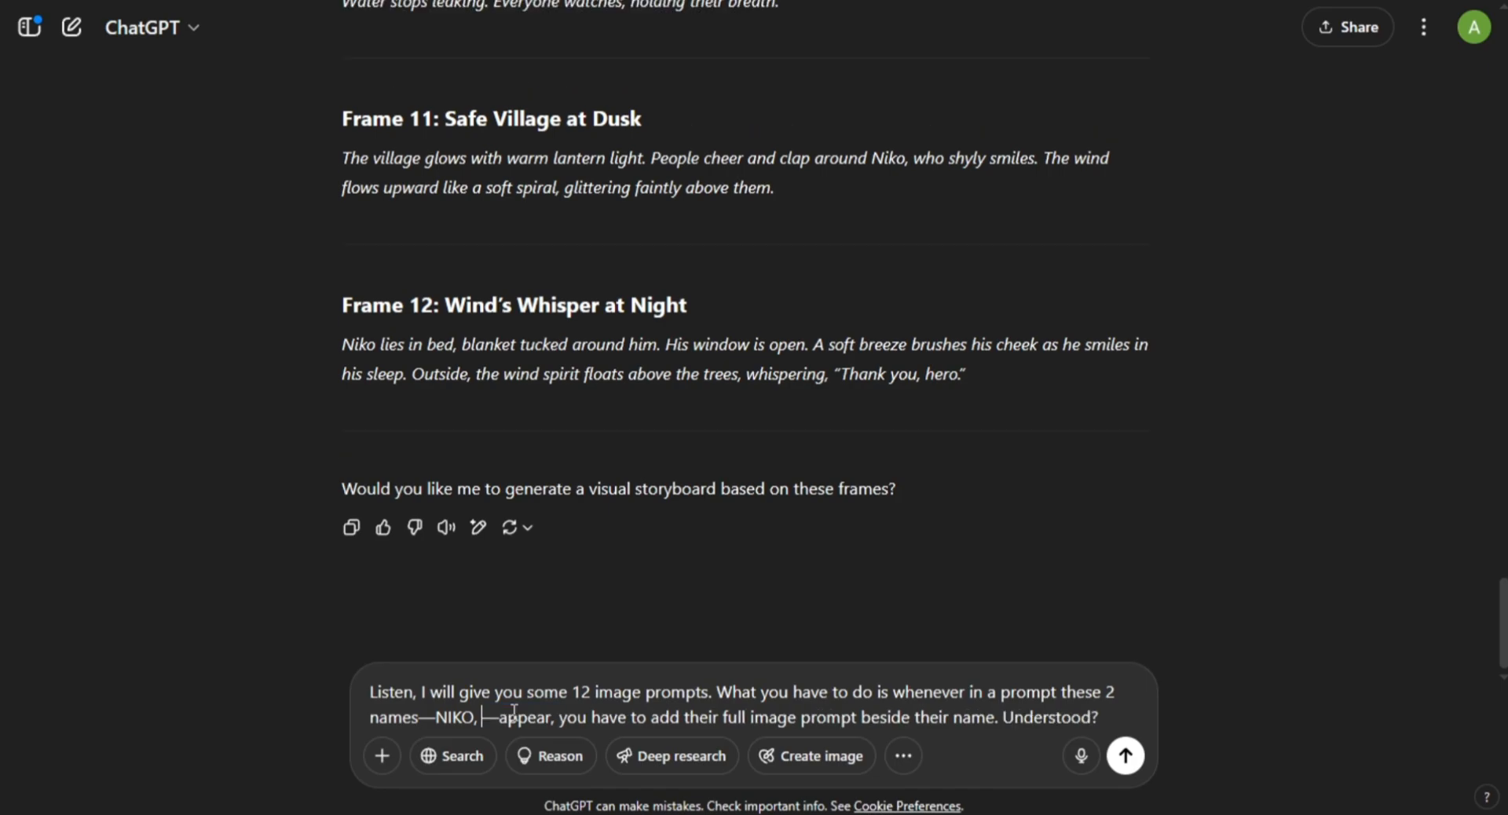
click(1125, 756)
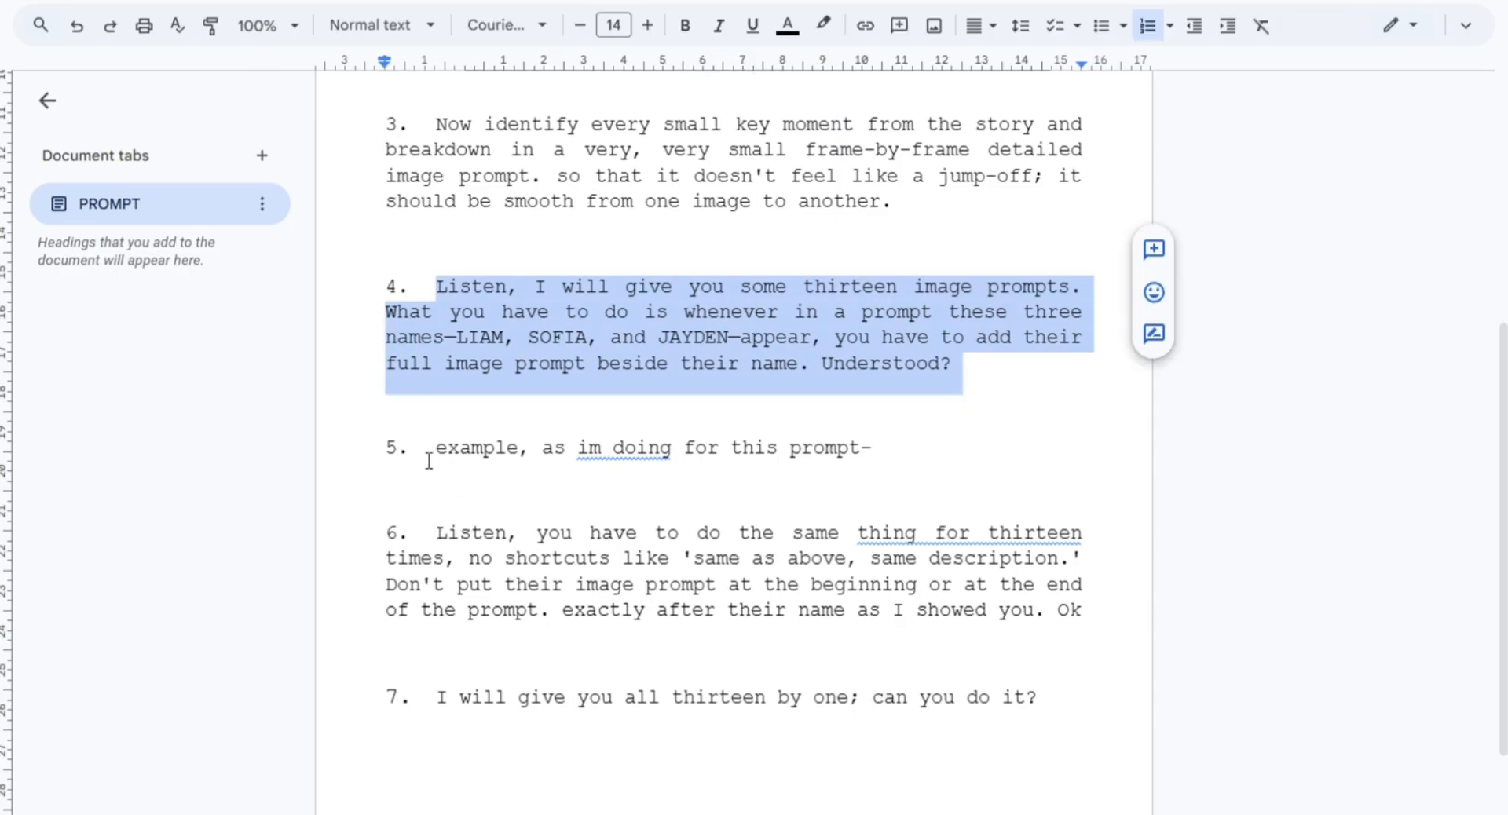
Copy prompt 5, "example, as im doing for this prompt", from the prompt document into a new ChatGPT message.
drag(429, 461, 862, 462)
key(ctrl+c)
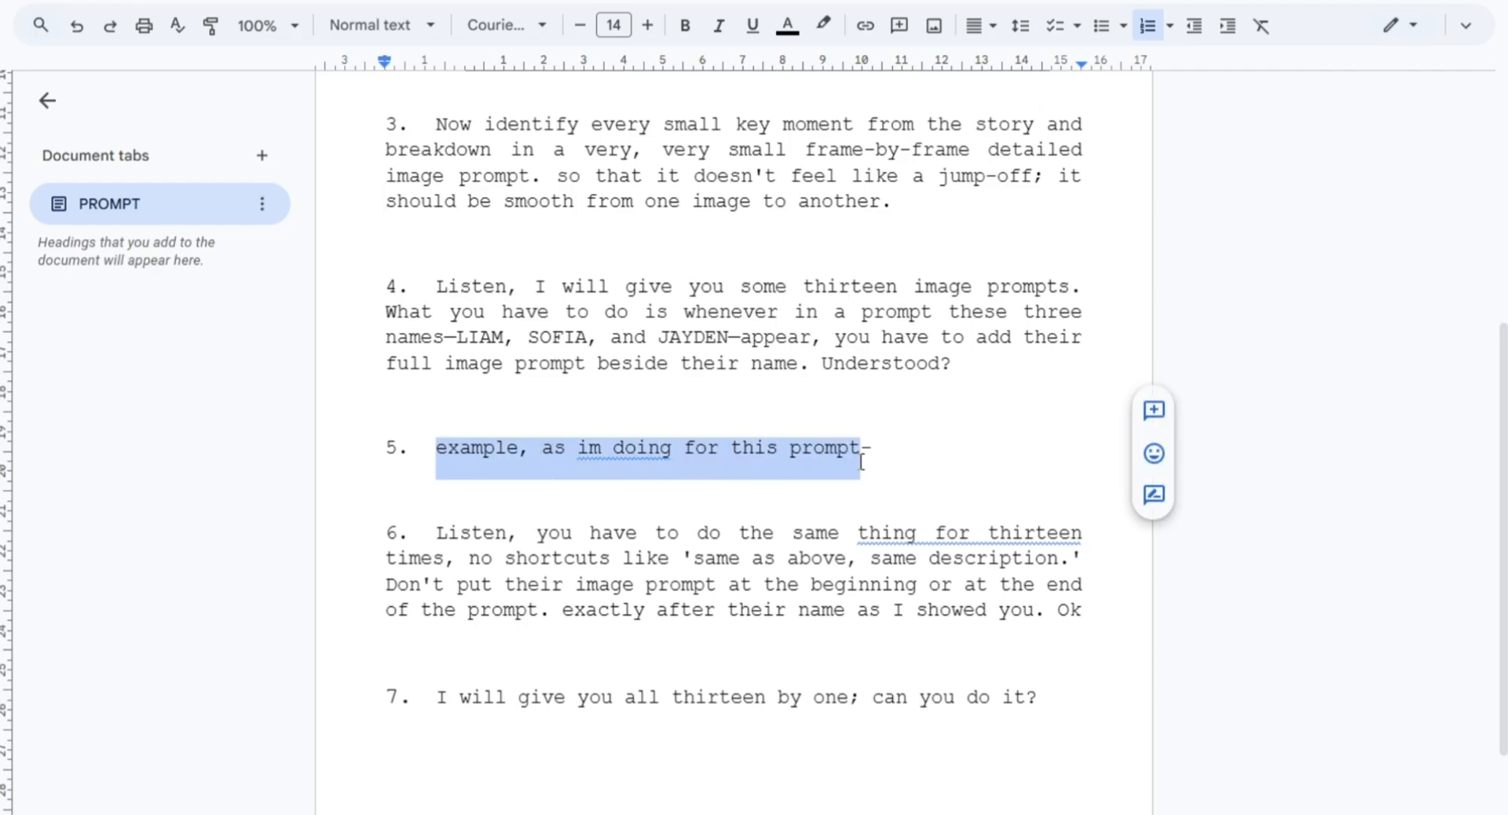
key(ctrl+Tab)
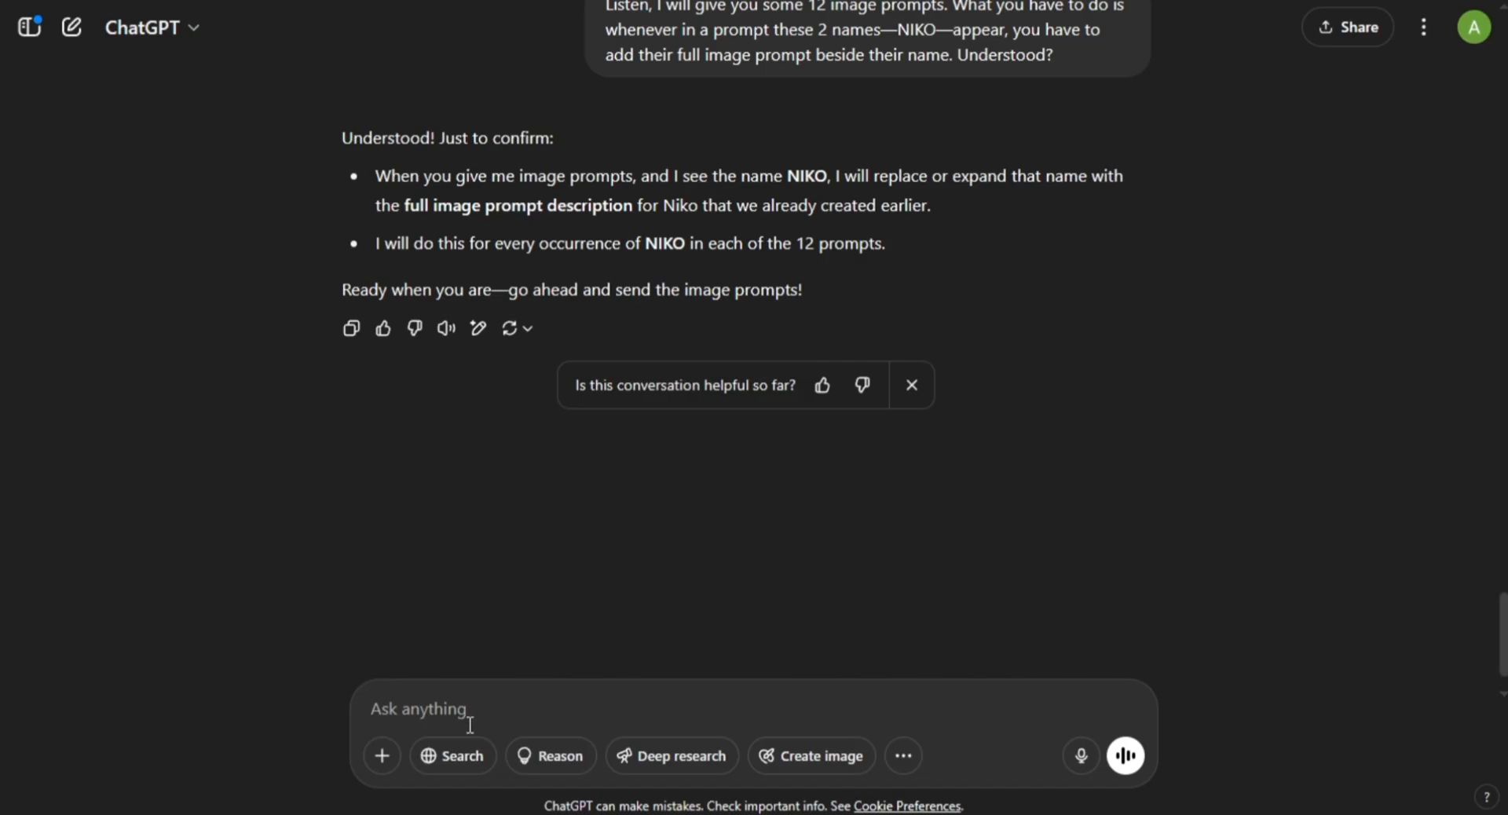
key(ctrl+v)
Copy the Frame 11 description and add it to the message after a hyphen, enclosed in quotation marks.
scroll(558, 200, up, 10)
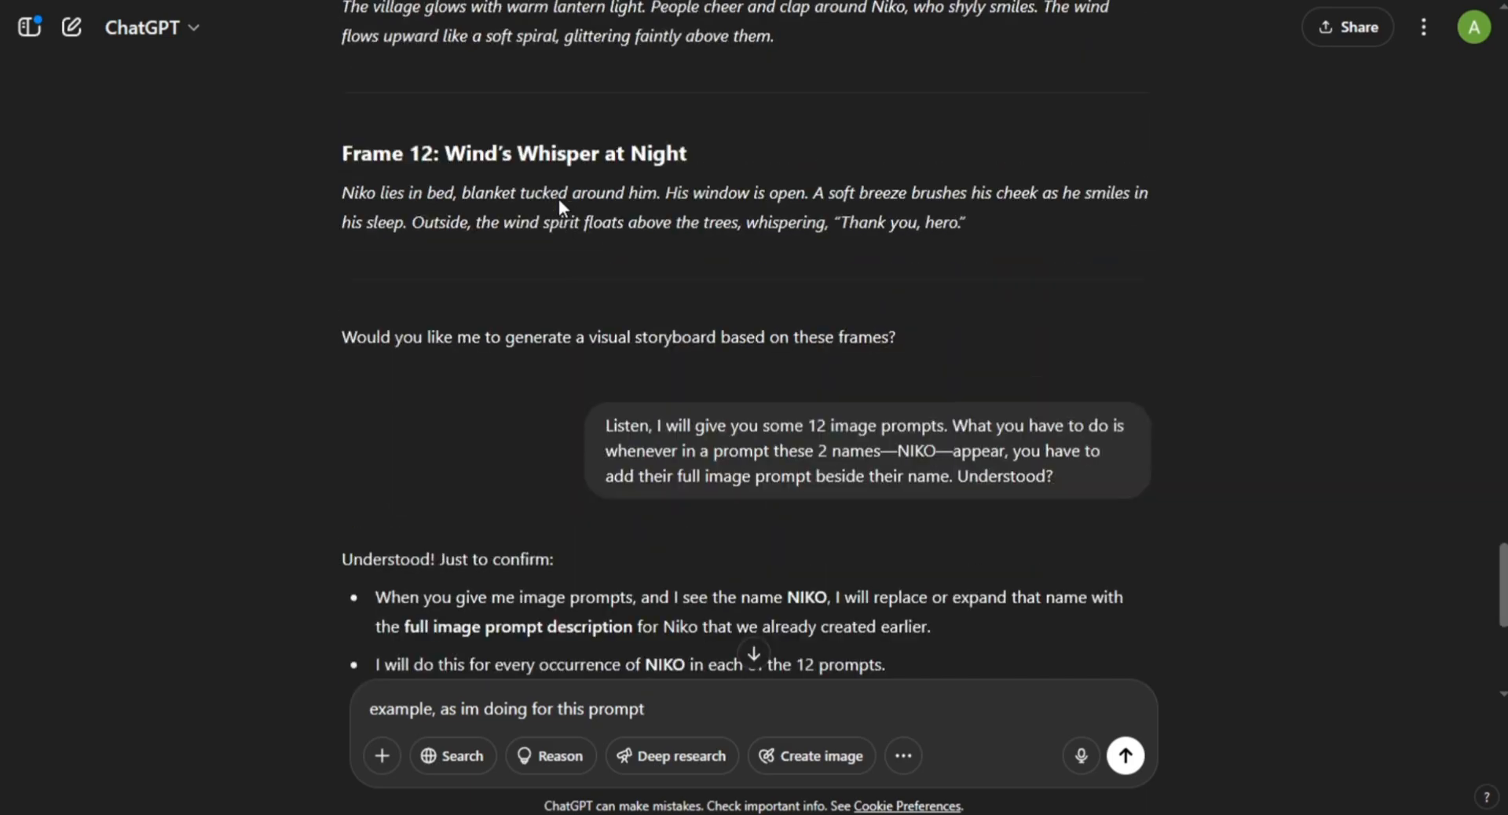
drag(356, 433, 781, 479)
key(ctrl+c)
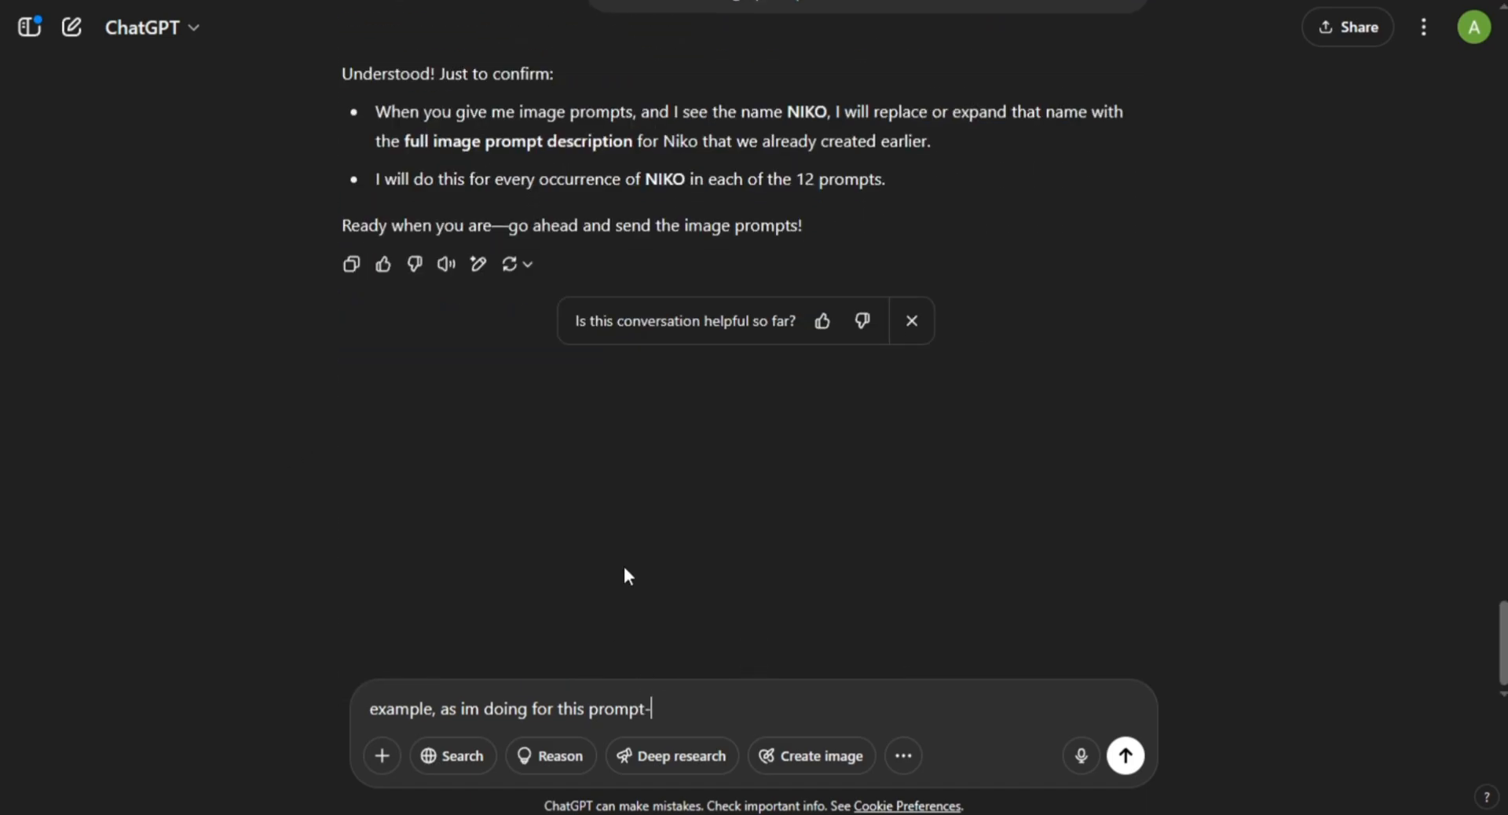
text(- ")
key(ctrl+v)
text(")
key(Left)
key(BackSpace)
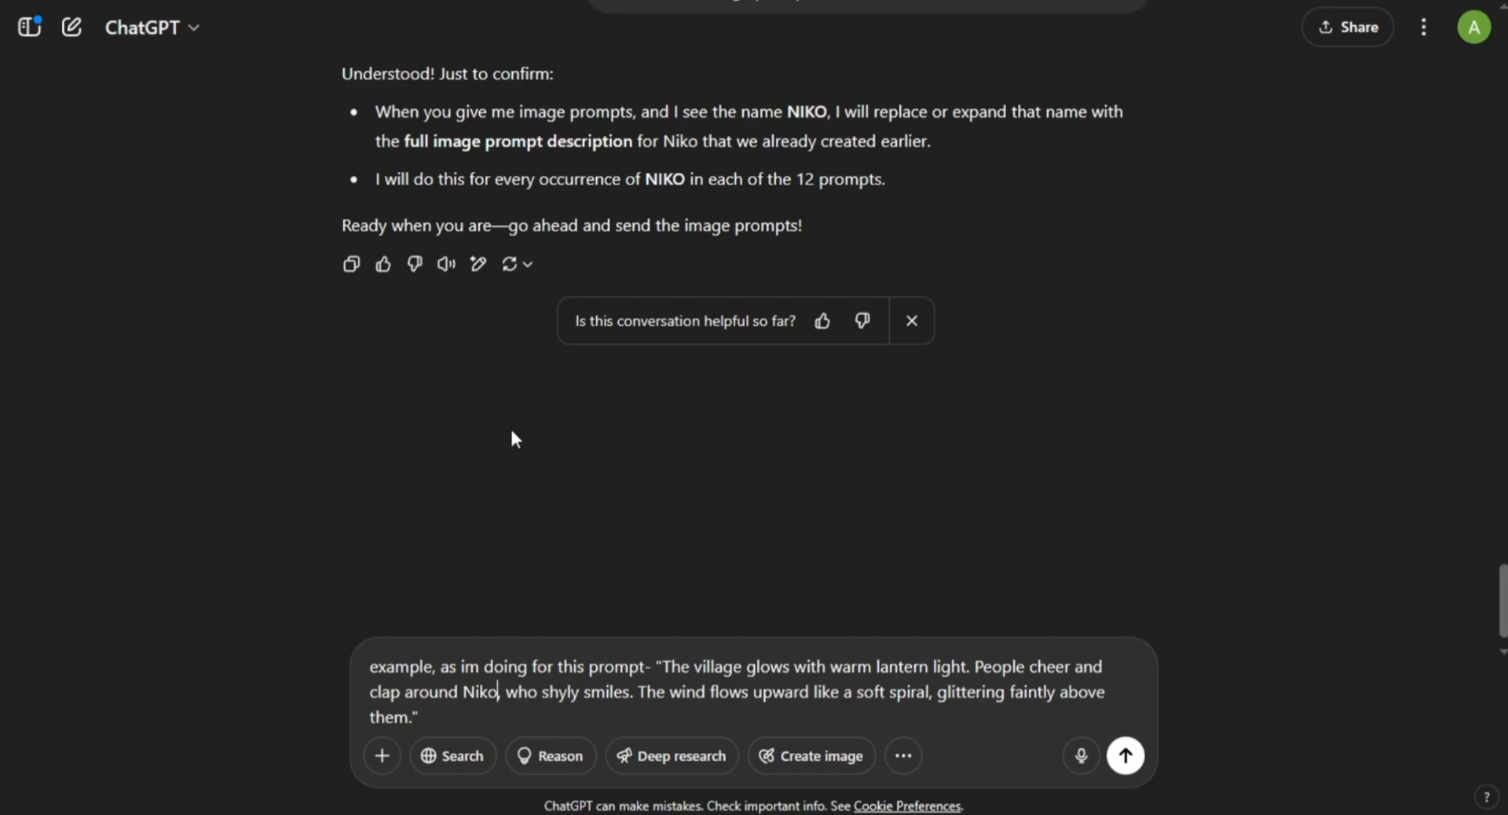
Insert Niko's full character description in parentheses directly after his name in the quoted example.
text(())
scroll(658, 232, up, 10)
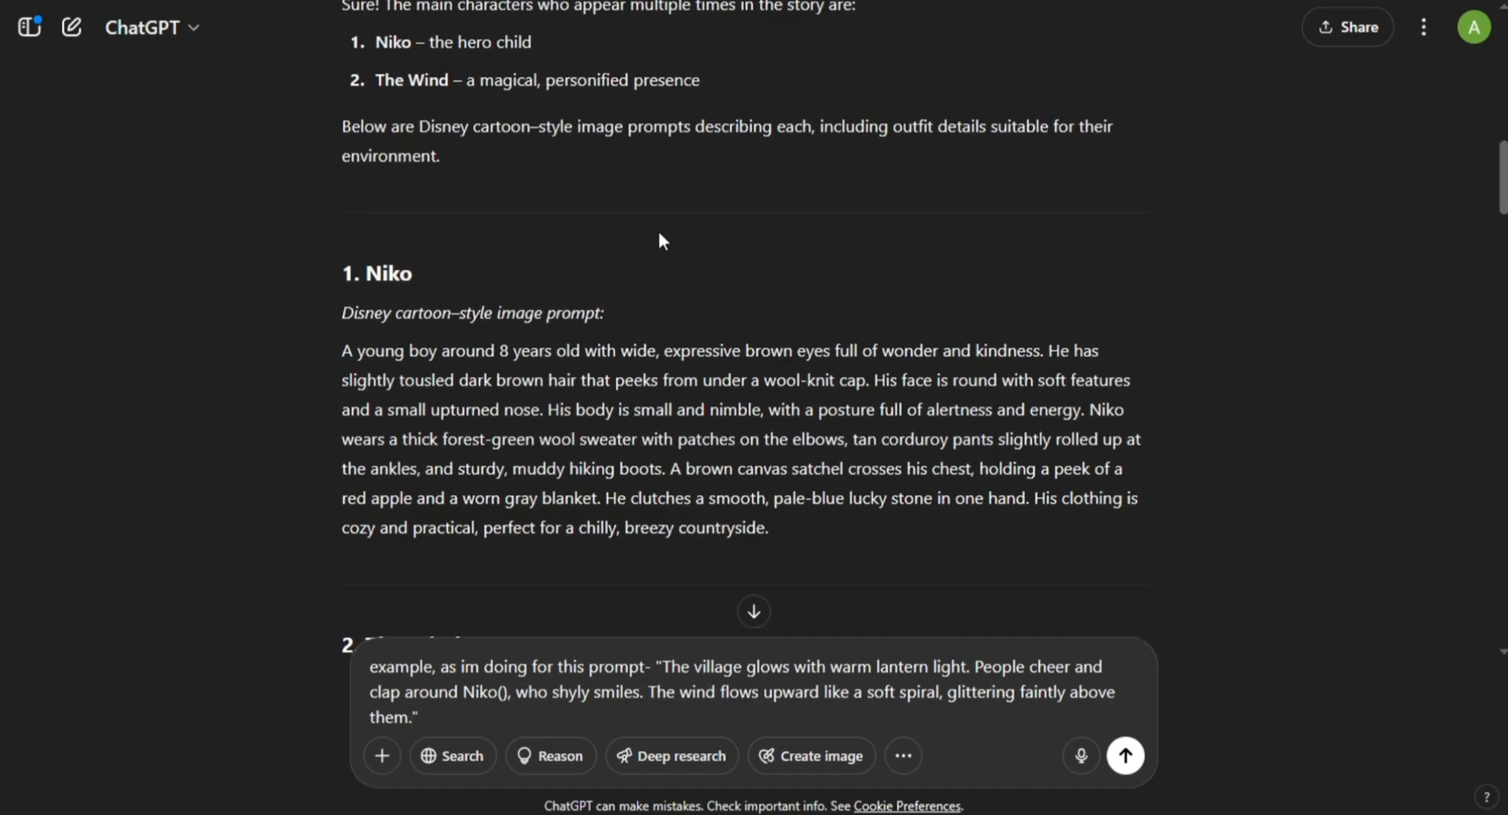
triple_click(389, 340)
click(630, 629)
key(ctrl+v)
text(.)
key(ctrl+End)
scroll(575, 351, down, 15)
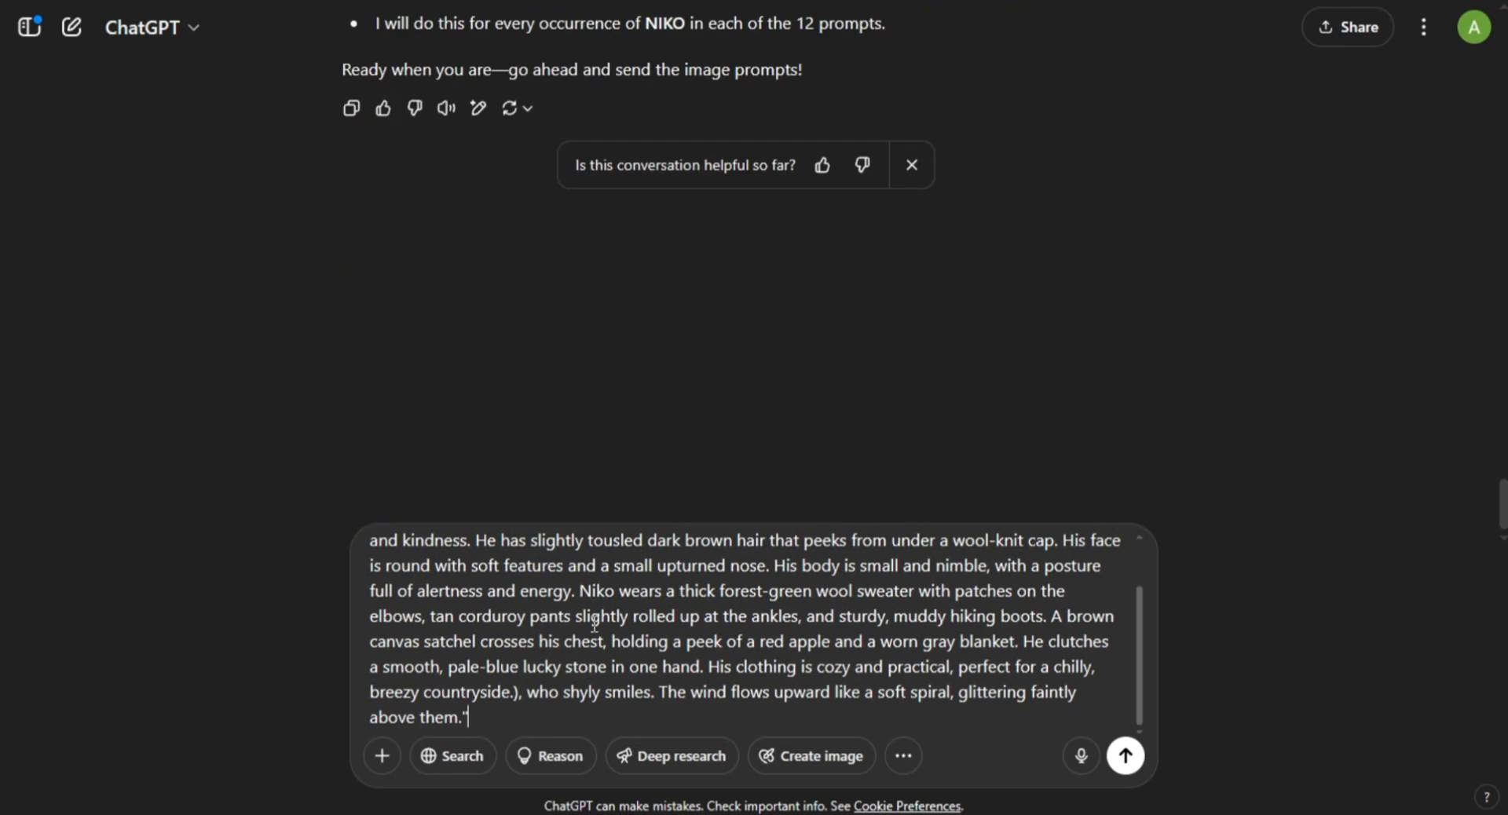
Review the quoted example with Niko's inserted description and send the message.
scroll(547, 645, up, 2)
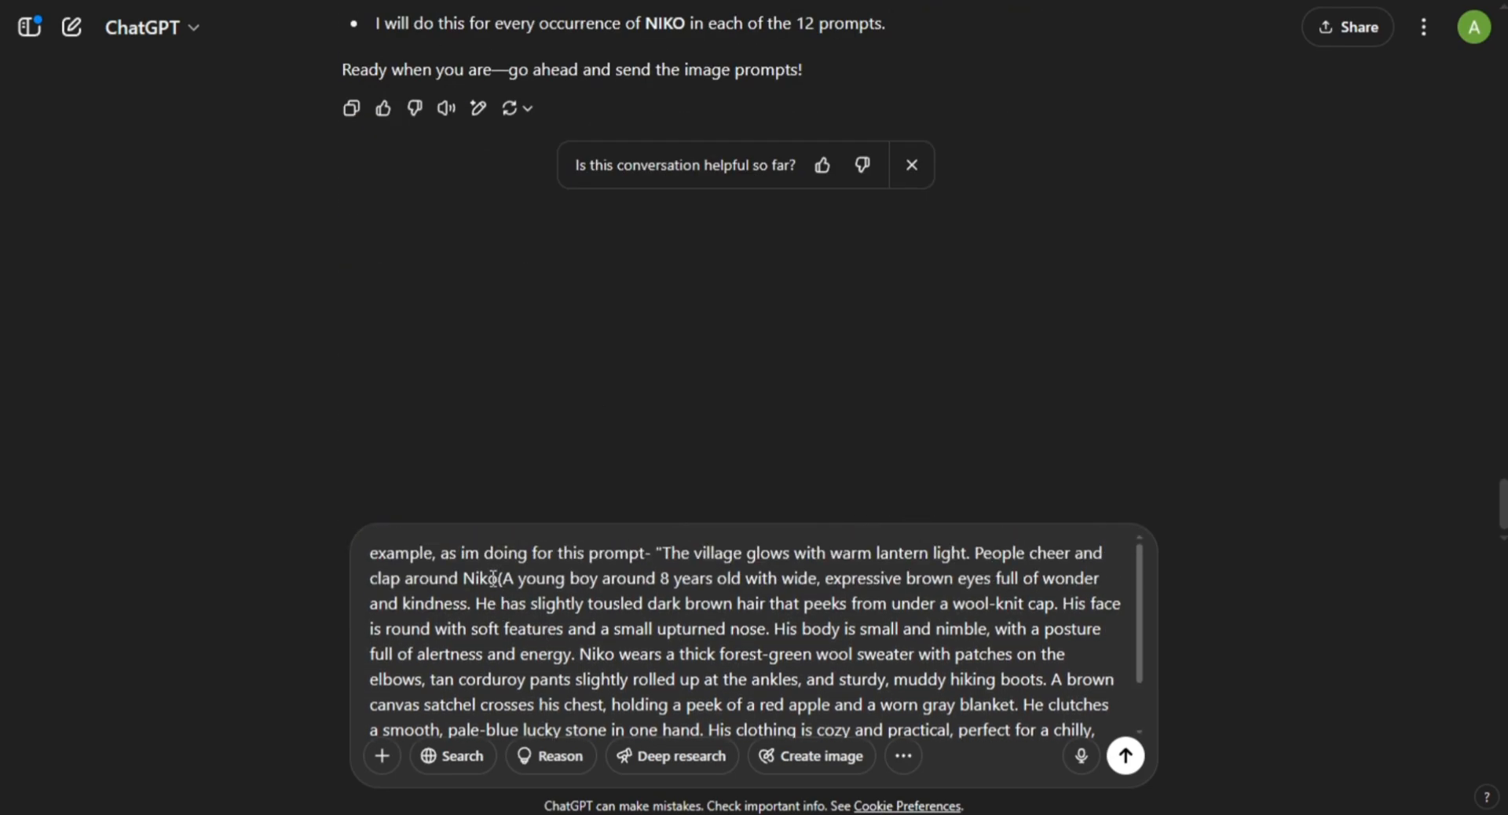
scroll(596, 582, down, 3)
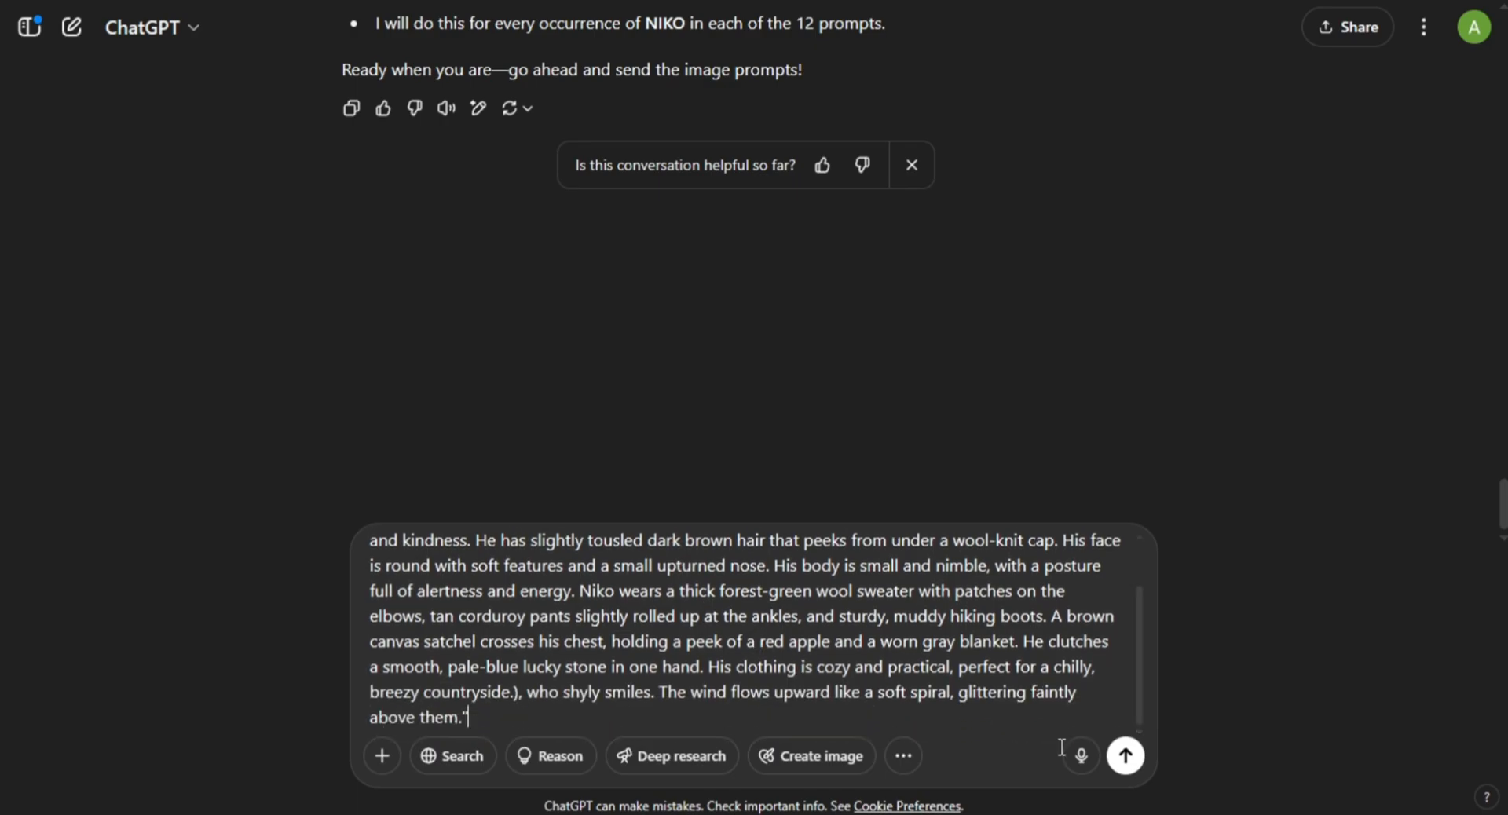
click(1124, 755)
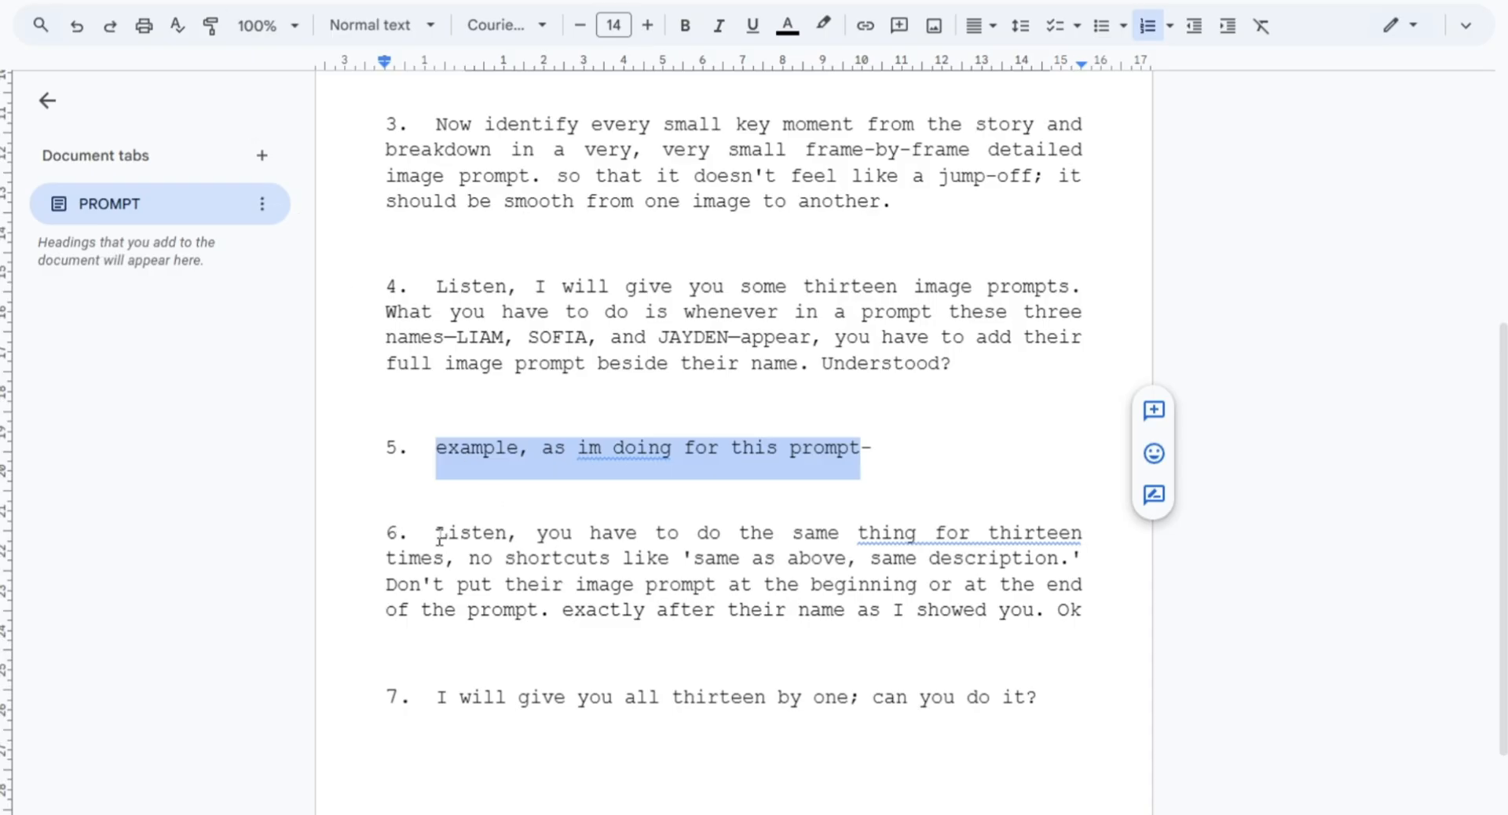
Copy prompt 6 from the prompt document into a new ChatGPT message, replace "thirteen" with "12", and send it.
drag(440, 537, 1119, 641)
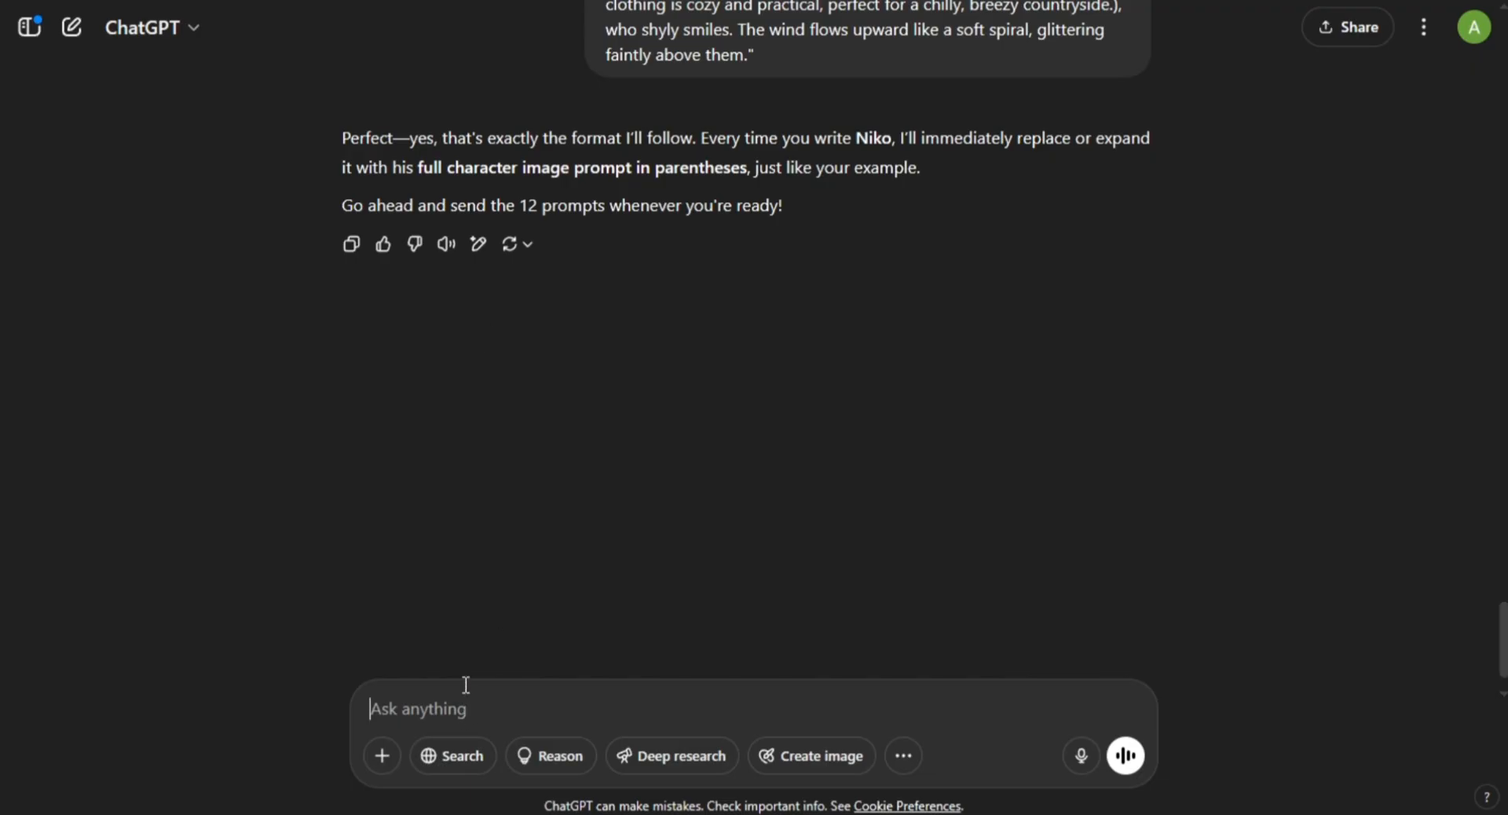
key(ctrl+v)
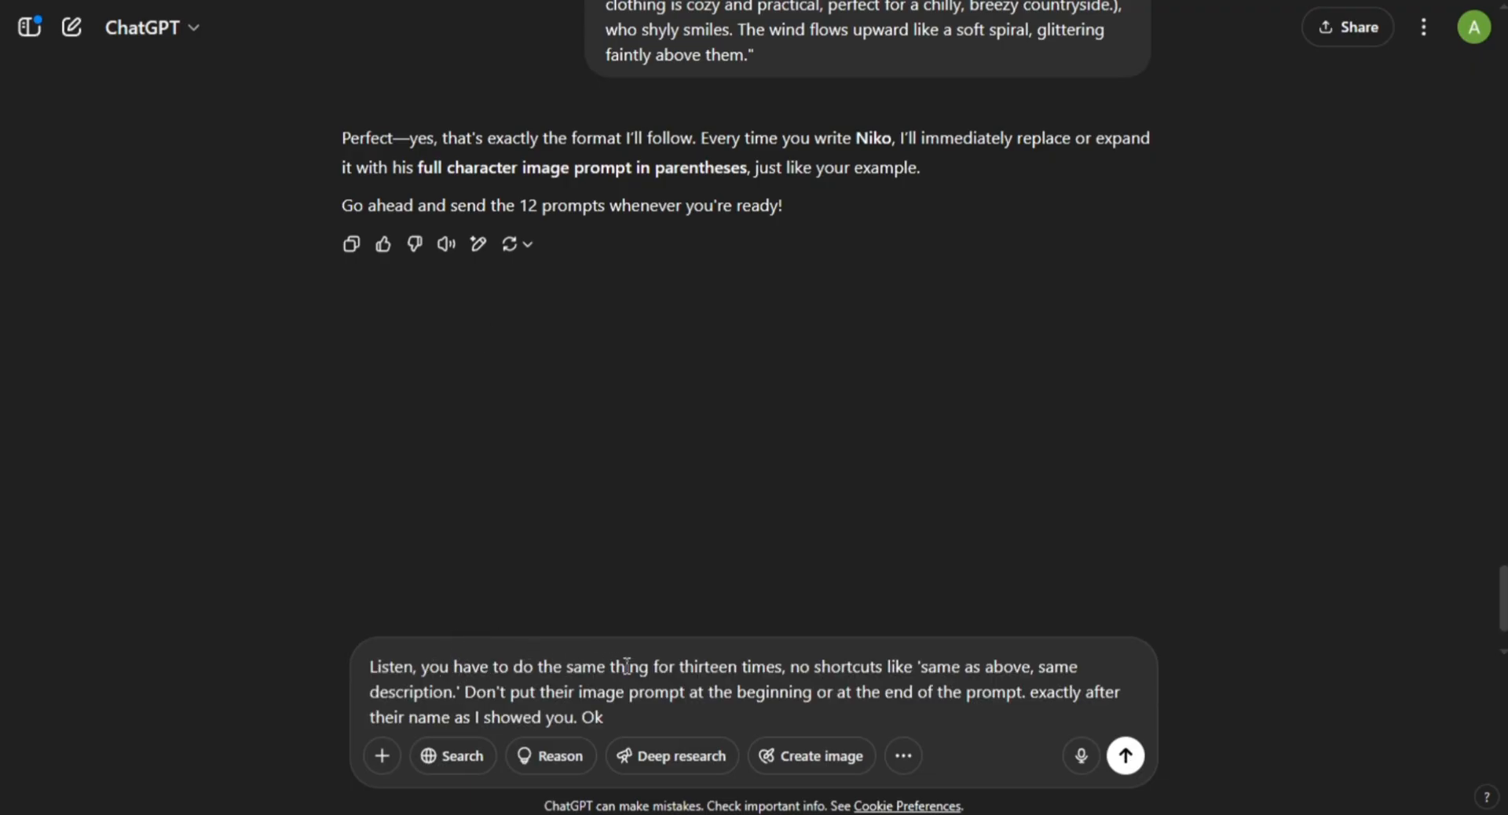
double_click(713, 668)
text(12)
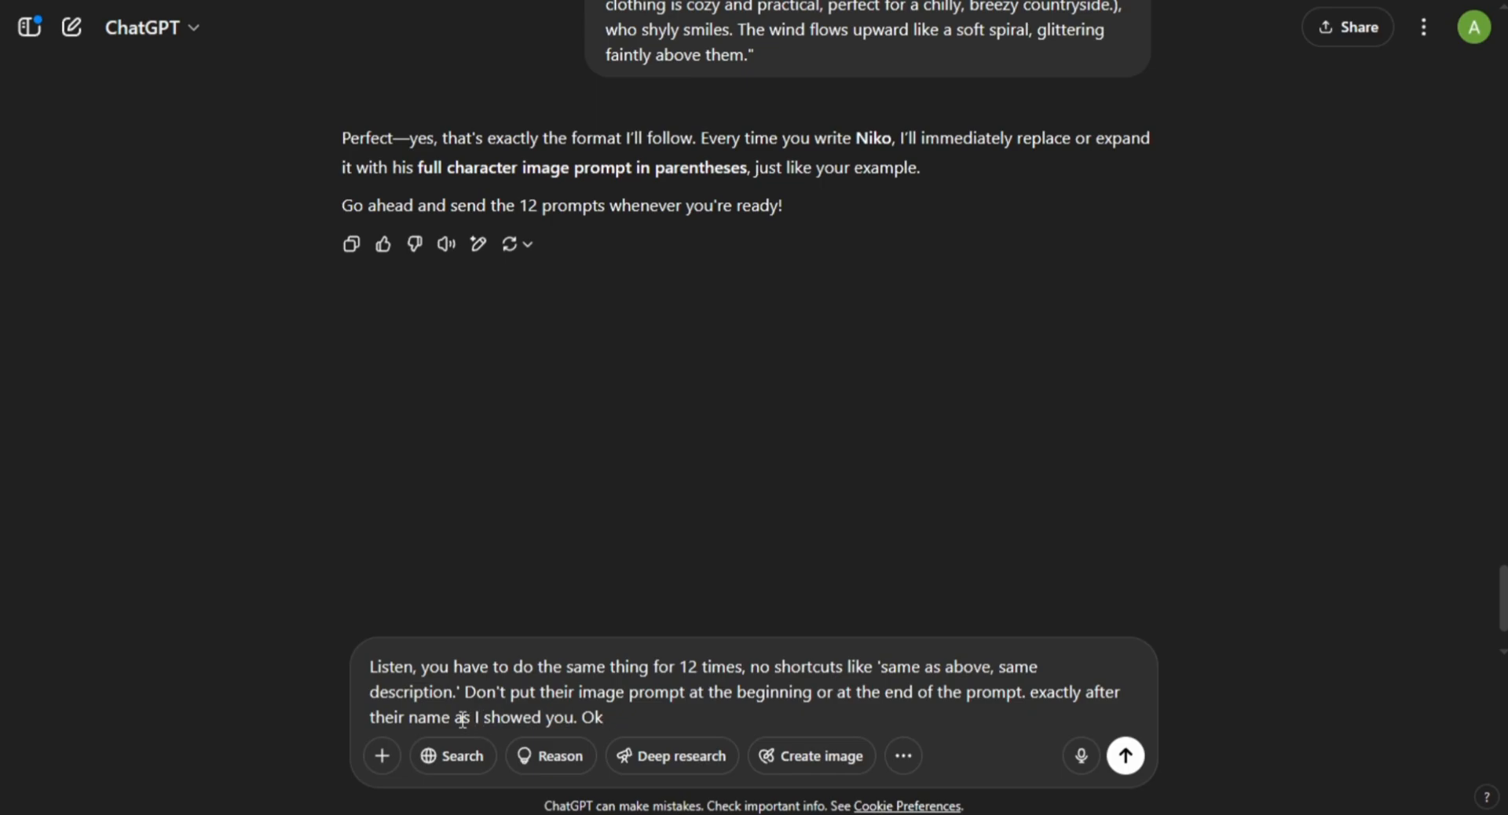
click(1121, 757)
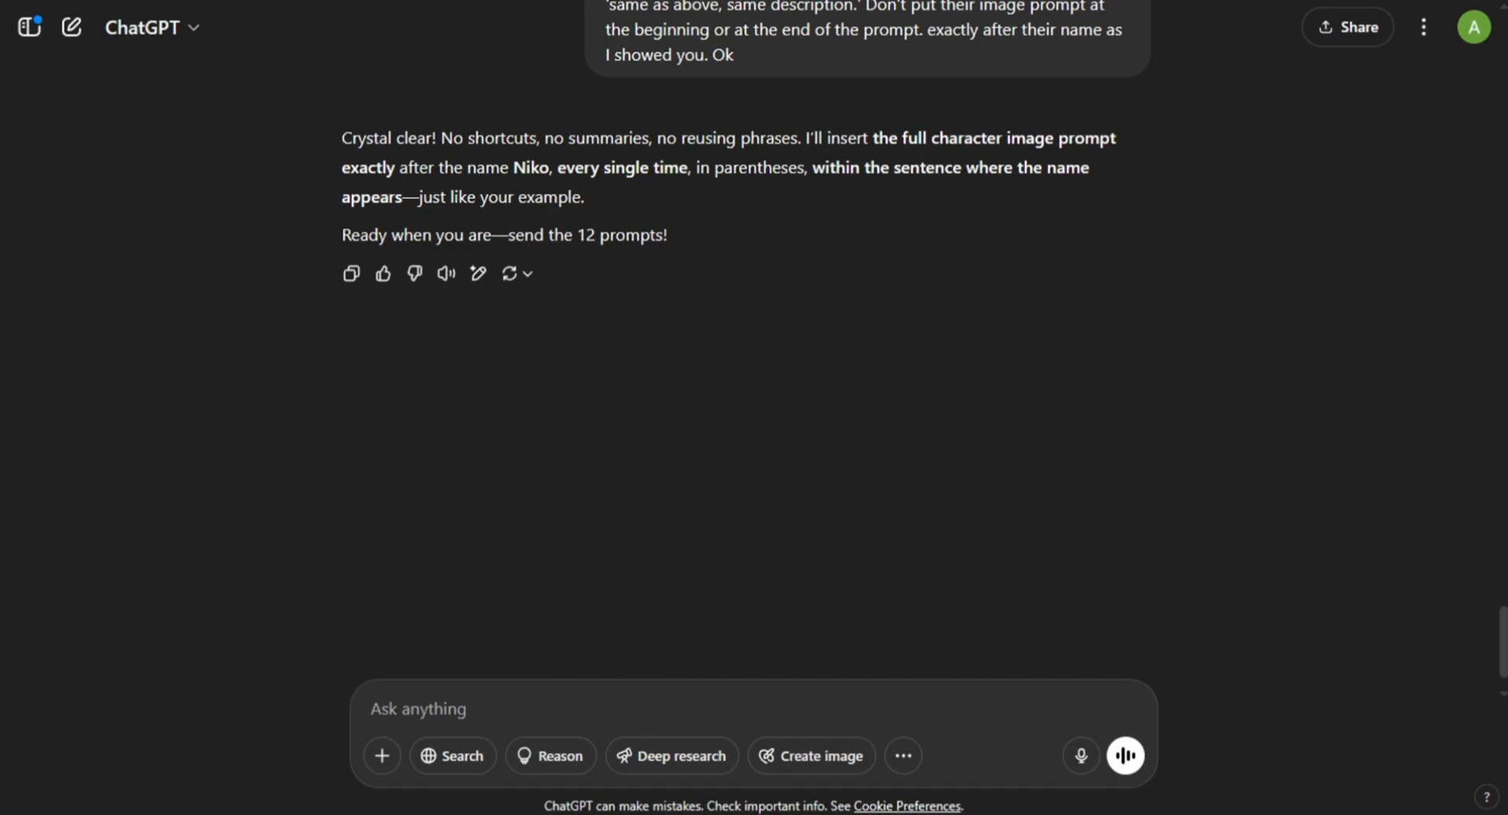
Copy prompt 7 from the prompt document into a new ChatGPT message, replace "thirteen" with "12", and send it.
key(alt+Tab)
scroll(538, 632, down, 2)
drag(437, 593, 1014, 604)
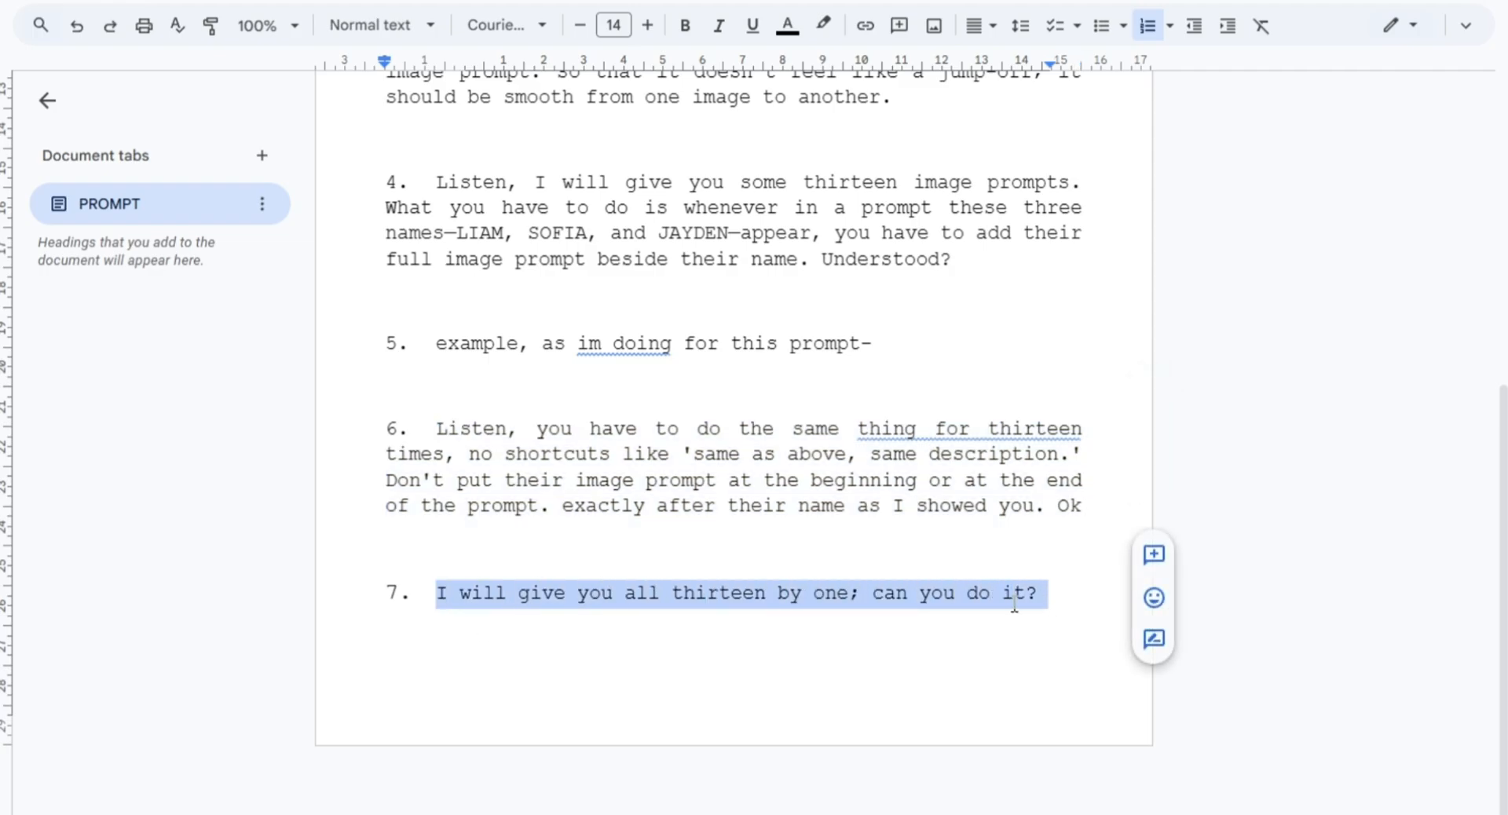
key(ctrl+c)
key(alt+Tab)
key(ctrl+v)
double_click(522, 709)
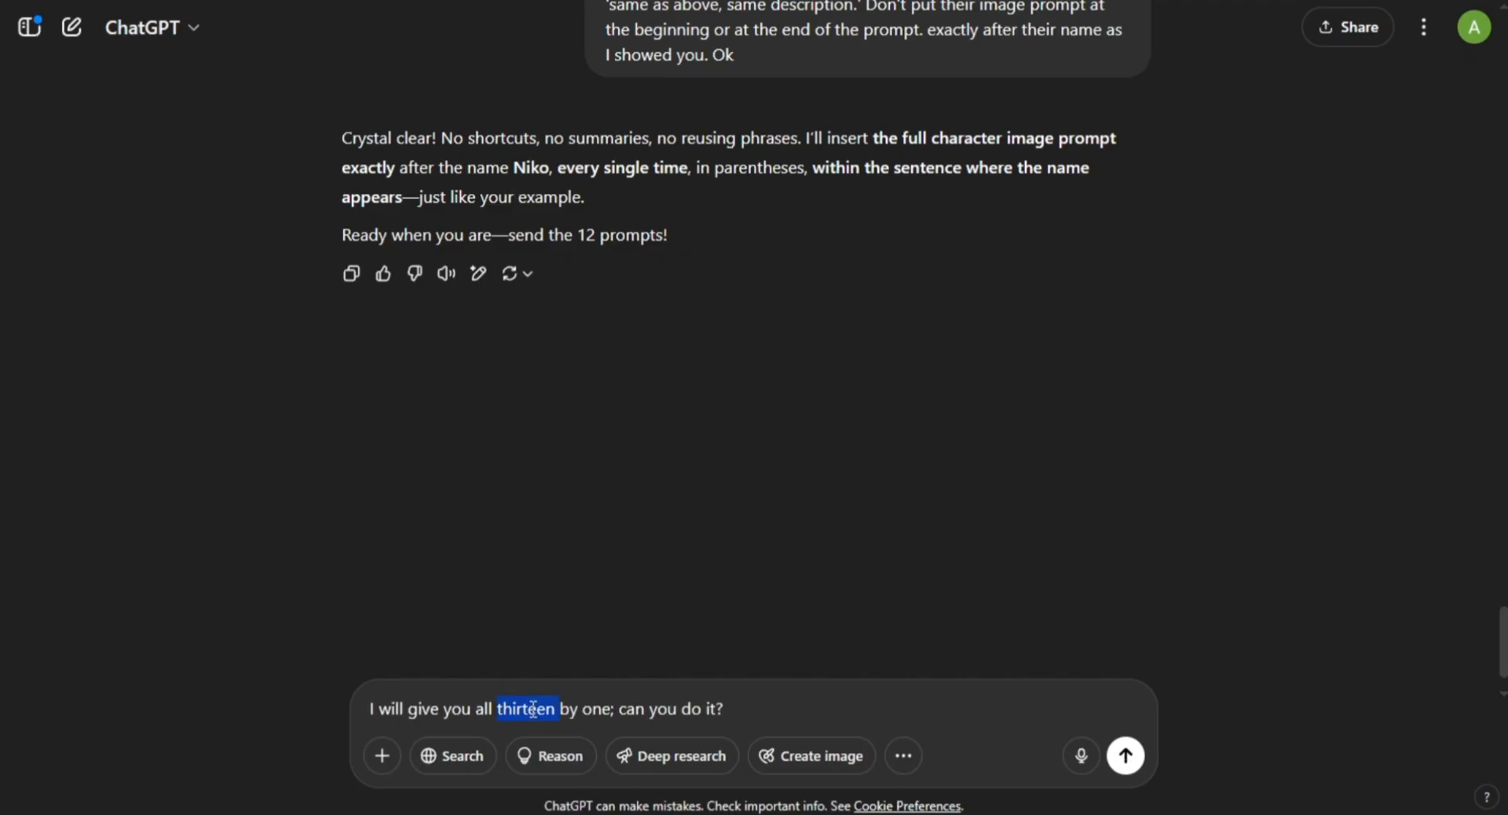
text(12)
click(1125, 756)
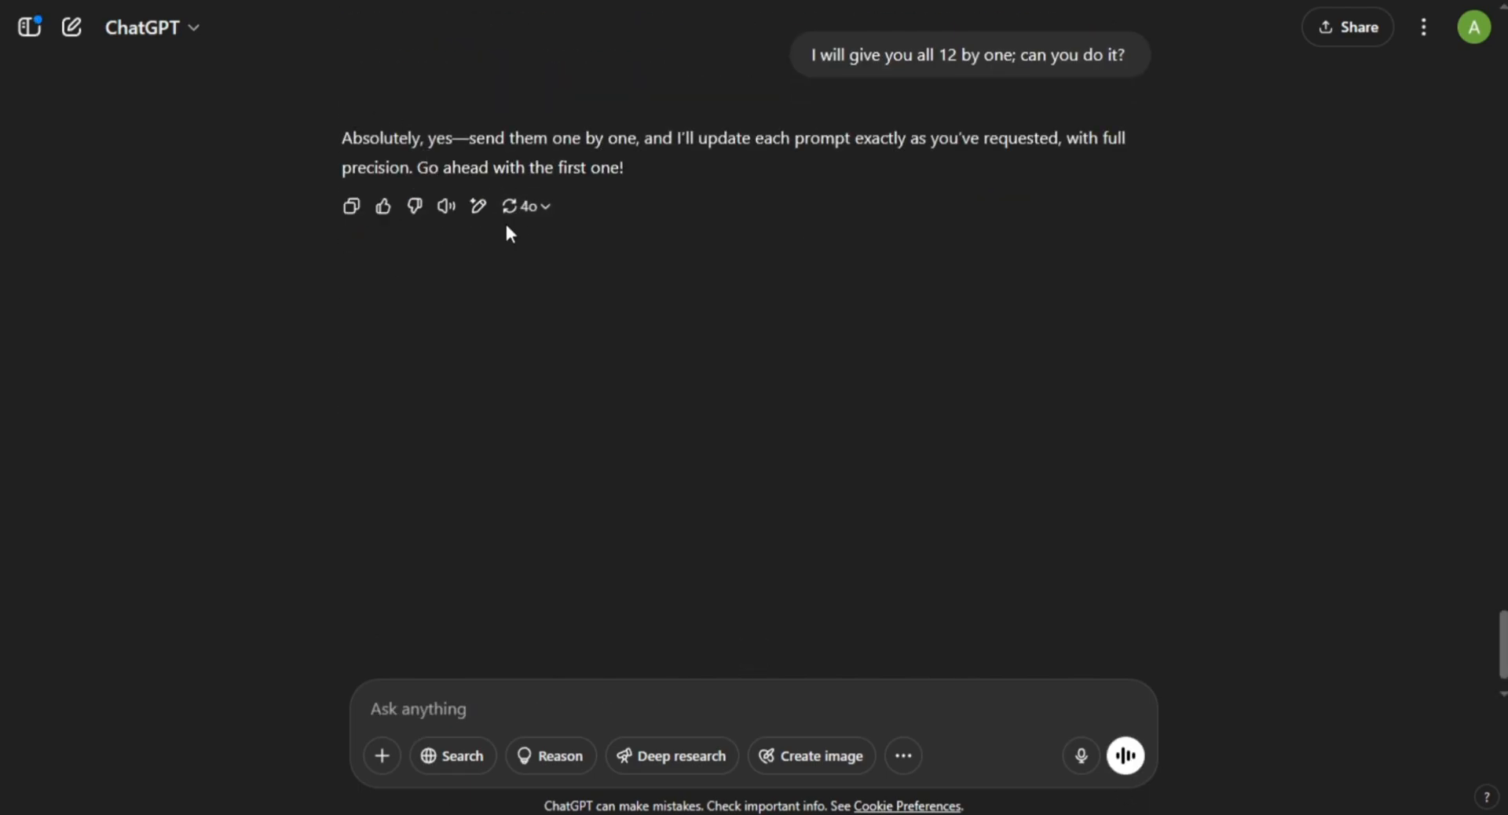
Copy all the frame prompts from the earlier ChatGPT reply and paste them below prompt 7 in the prompt document.
scroll(505, 224, up, 15)
scroll(575, 229, down, 5)
drag(974, 248, 339, 325)
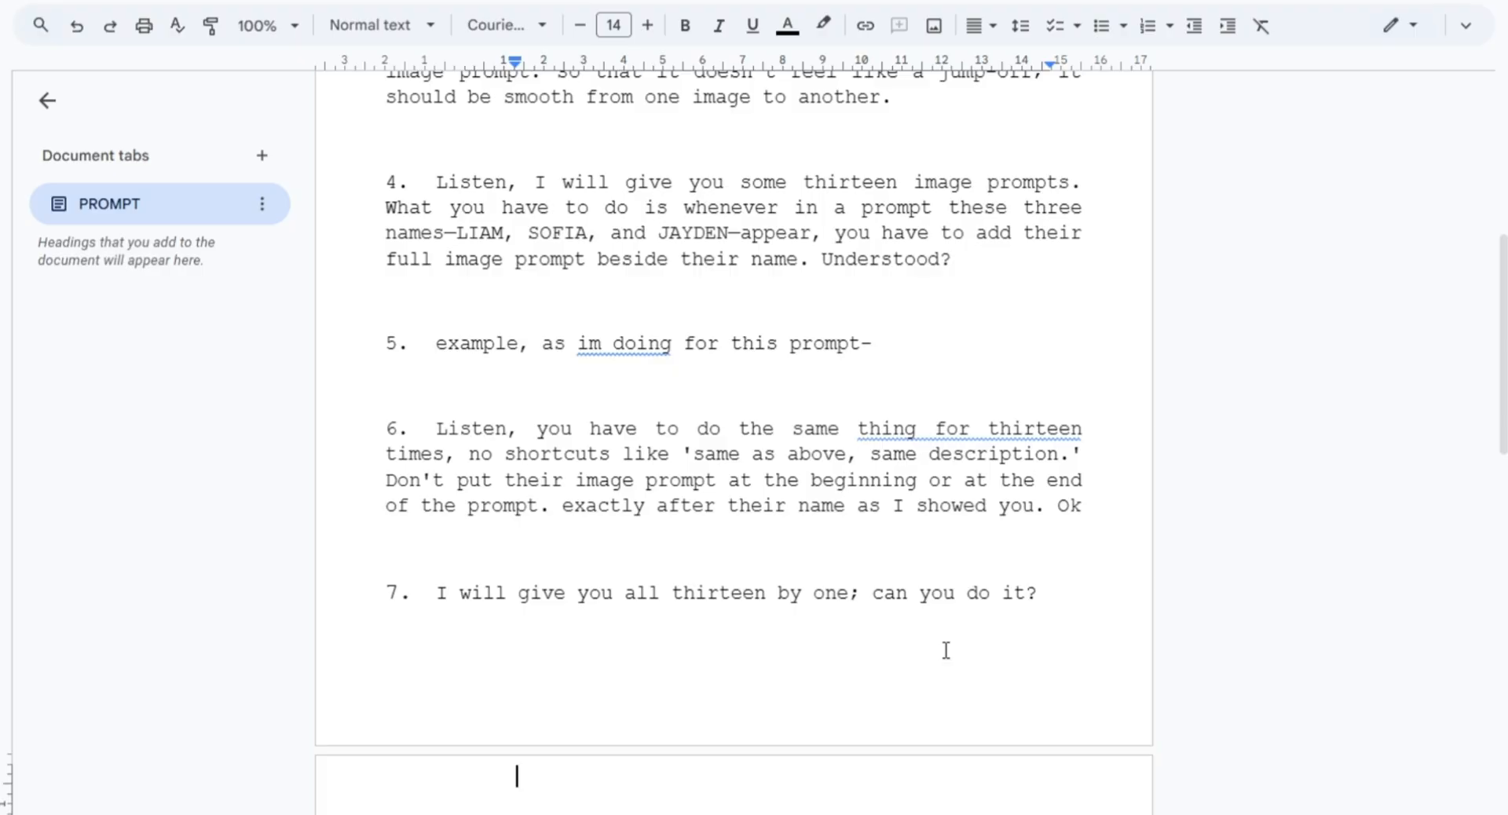
key(ctrl+v)
Delete the headings and separator lines of frames 12 back to 7 in the document, keeping only their descriptions.
triple_click(916, 562)
key(BackSpace)
key(BackSpace)
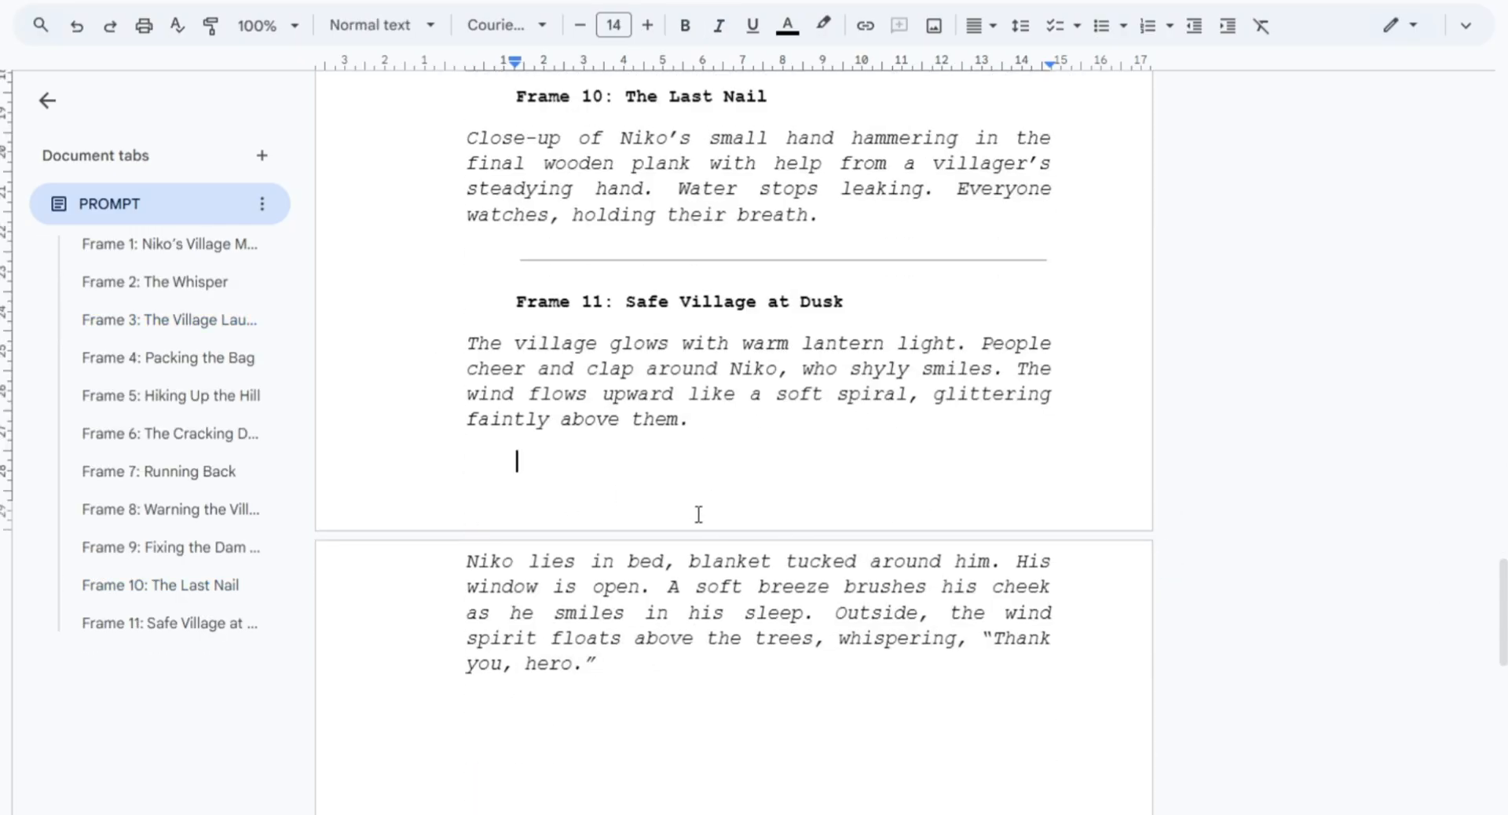
triple_click(431, 302)
key(BackSpace)
key(BackSpace)
key(BackSpace)
key(BackSpace)
key(BackSpace)
key(BackSpace)
triple_click(471, 514)
key(BackSpace)
key(BackSpace)
key(BackSpace)
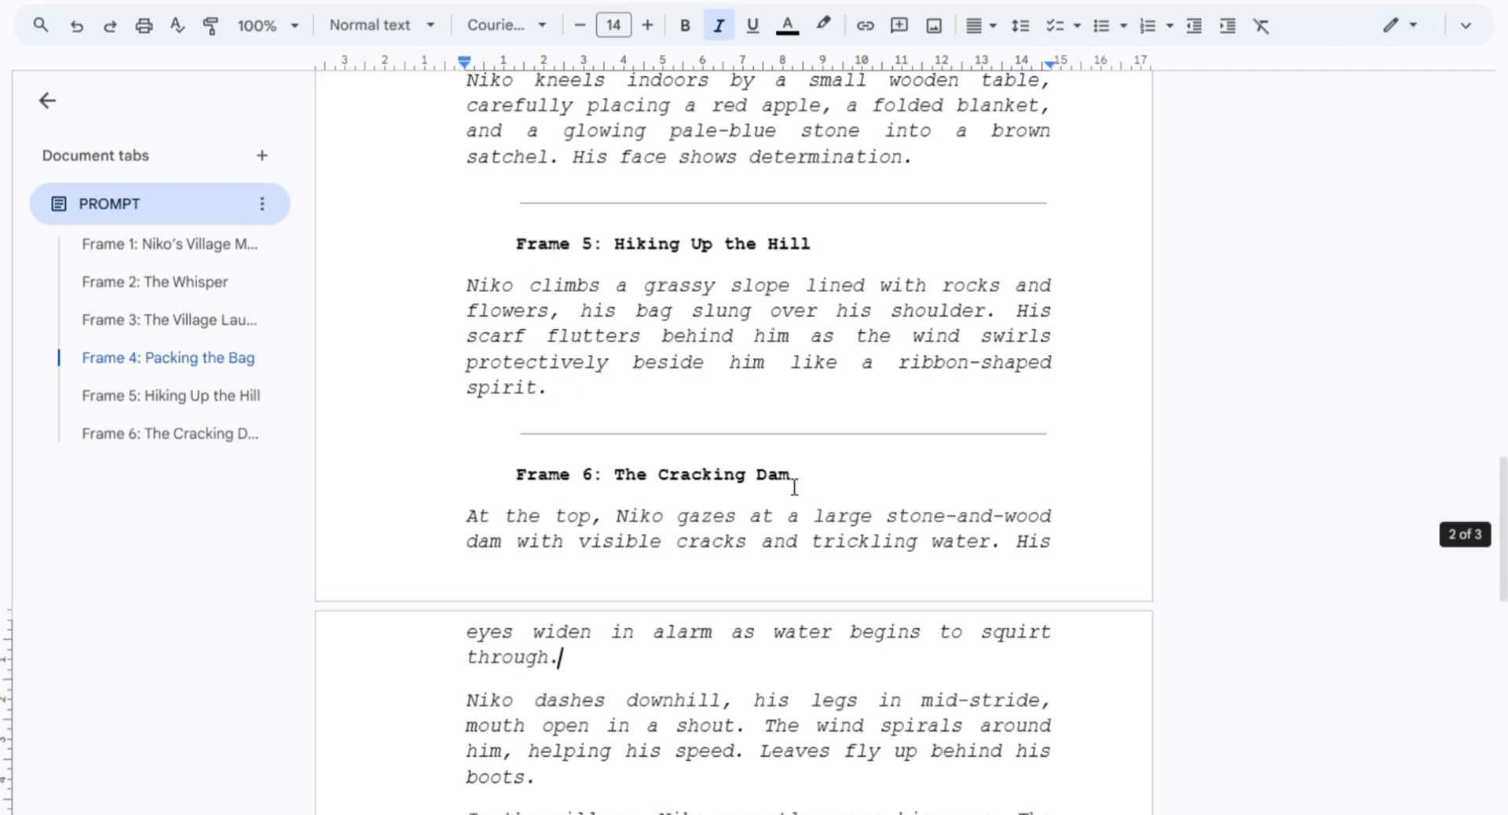
Delete the headings and separator lines of frames 6 back to 1, and format all the descriptions as a numbered list.
drag(794, 481, 472, 436)
key(BackSpace)
key(BackSpace)
scroll(612, 434, up, 4)
drag(785, 416, 471, 375)
key(BackSpace)
key(BackSpace)
key(BackSpace)
key(BackSpace)
drag(834, 226, 609, 636)
key(BackSpace)
key(BackSpace)
scroll(534, 511, down, 5)
click(1147, 25)
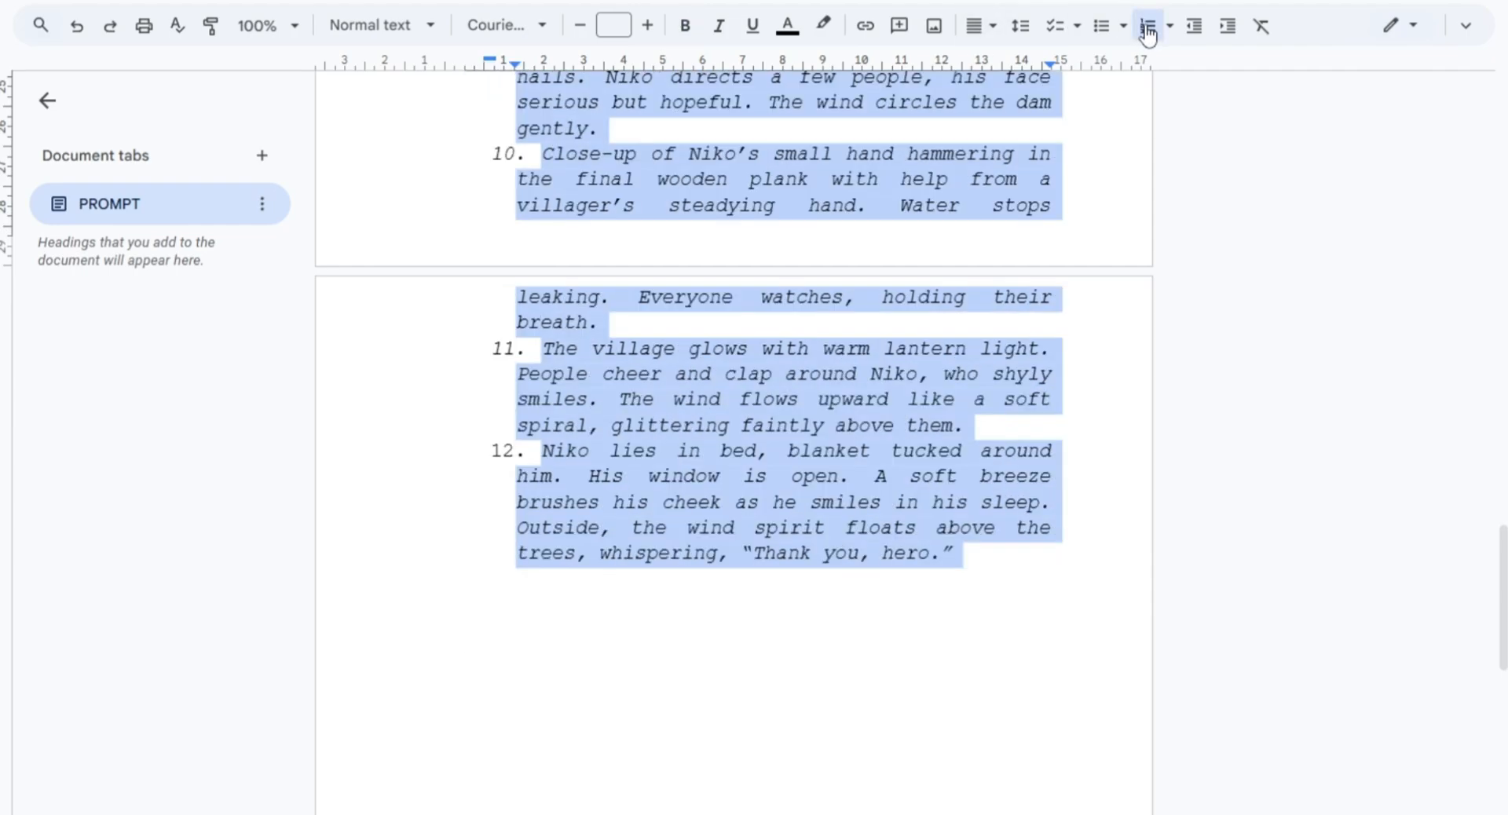
Move the 12 numbered frame descriptions out of the document into a new ChatGPT message and send it.
drag(973, 552, 513, 465)
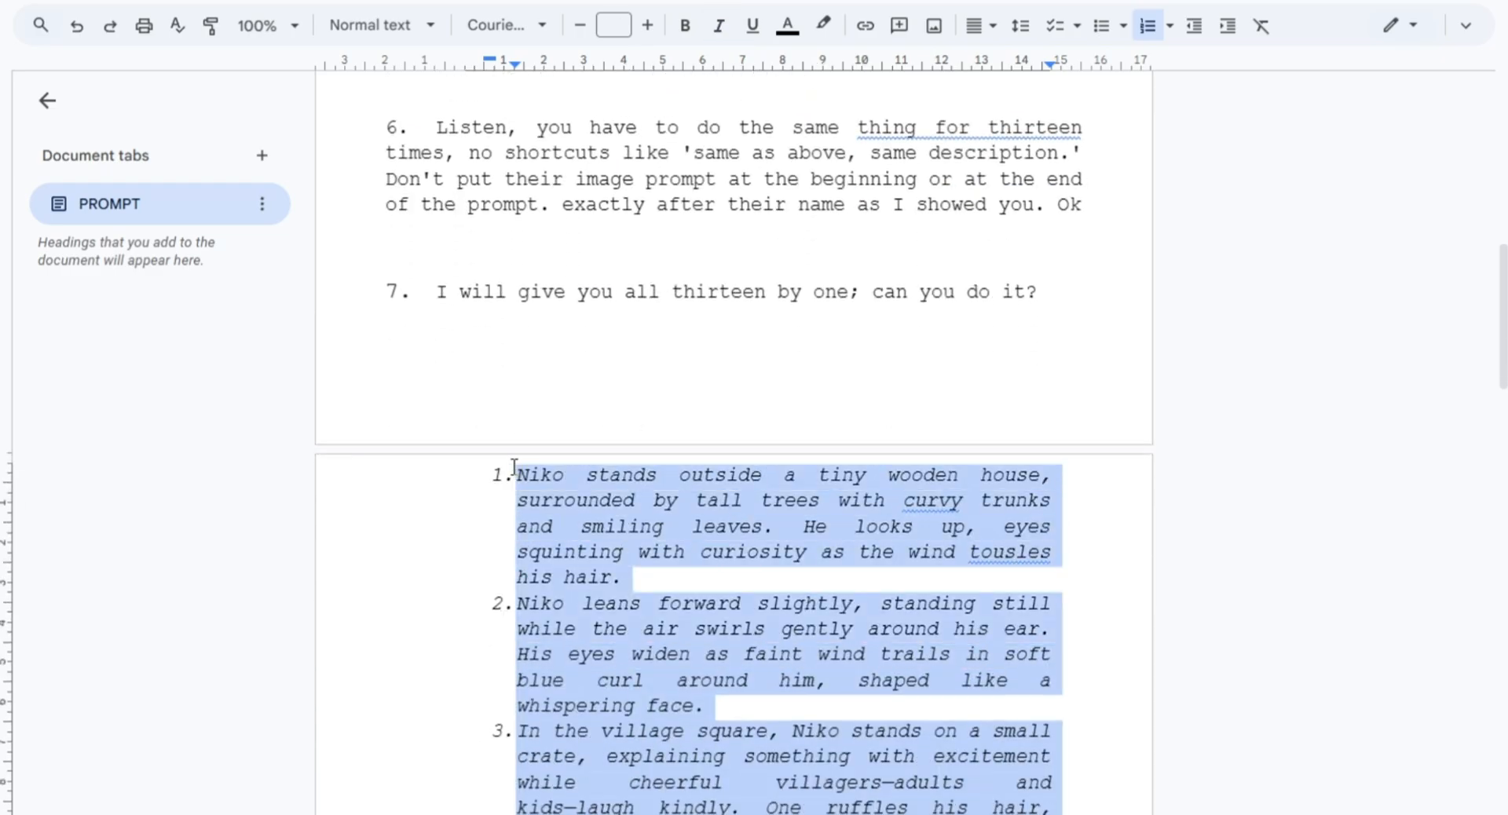
key(BackSpace)
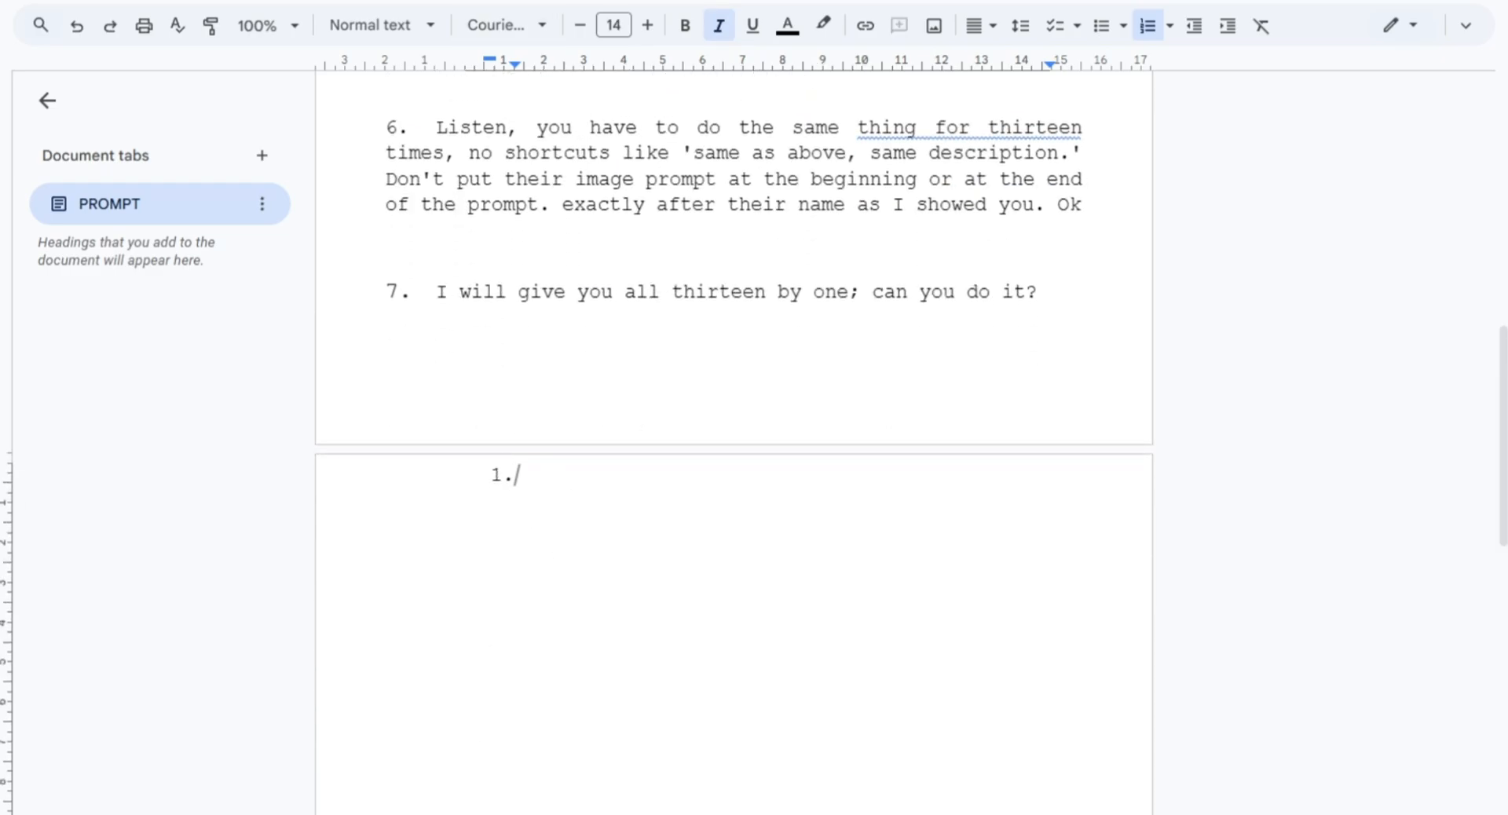
key(alt+Tab)
key(ctrl+v)
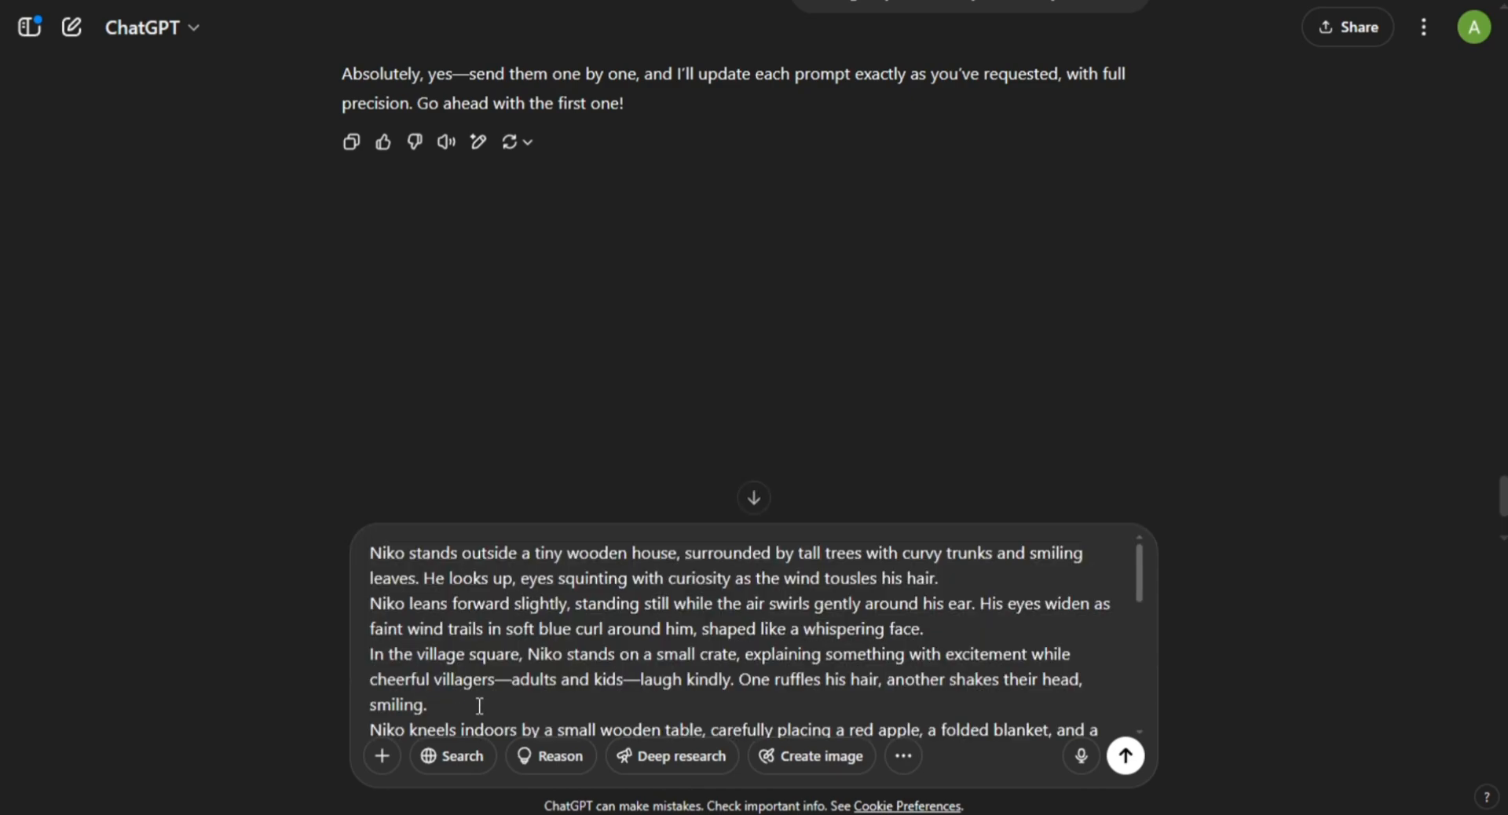
scroll(526, 619, down, 10)
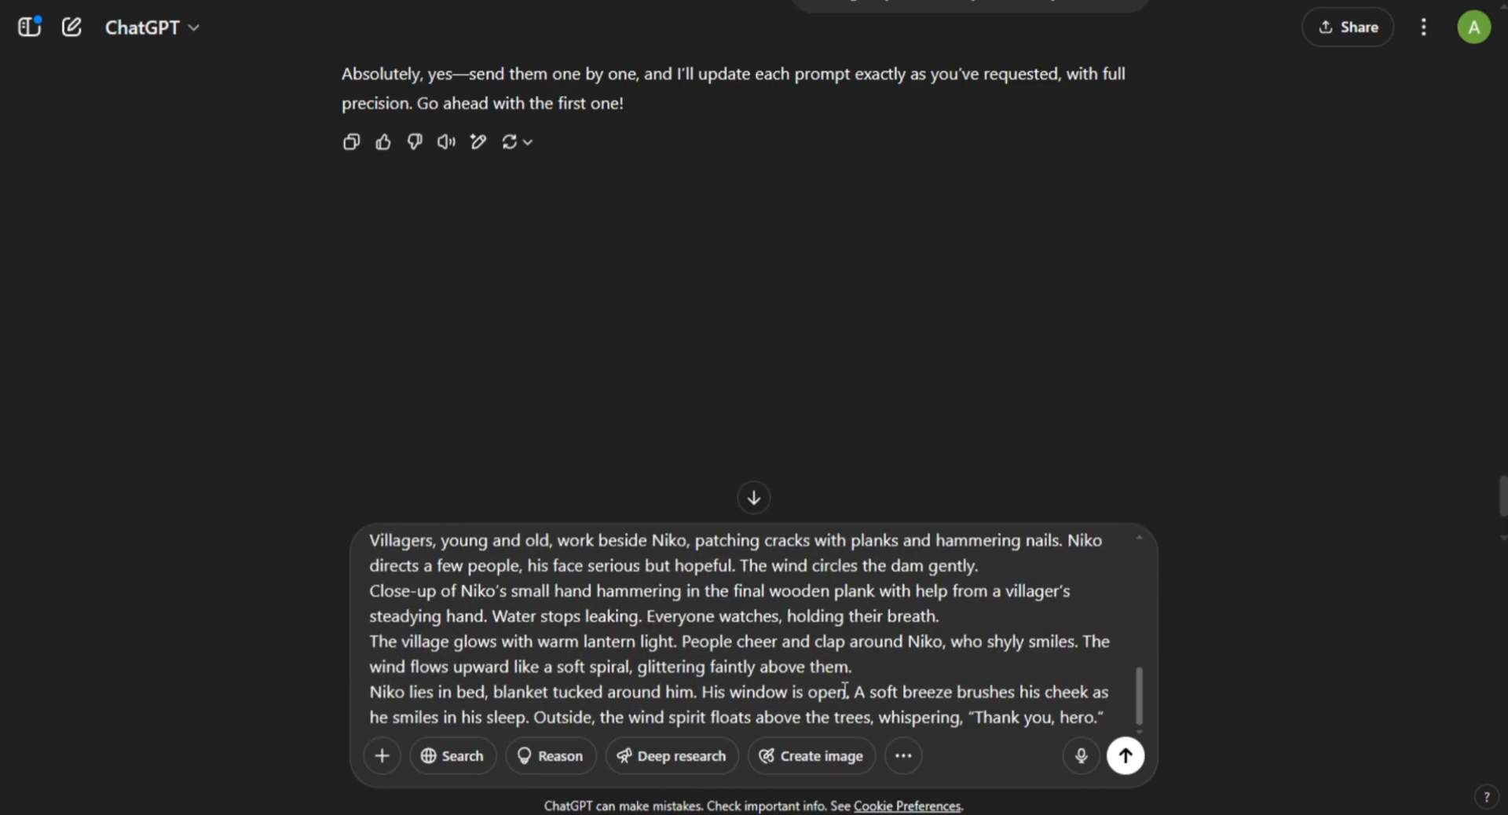
click(1126, 757)
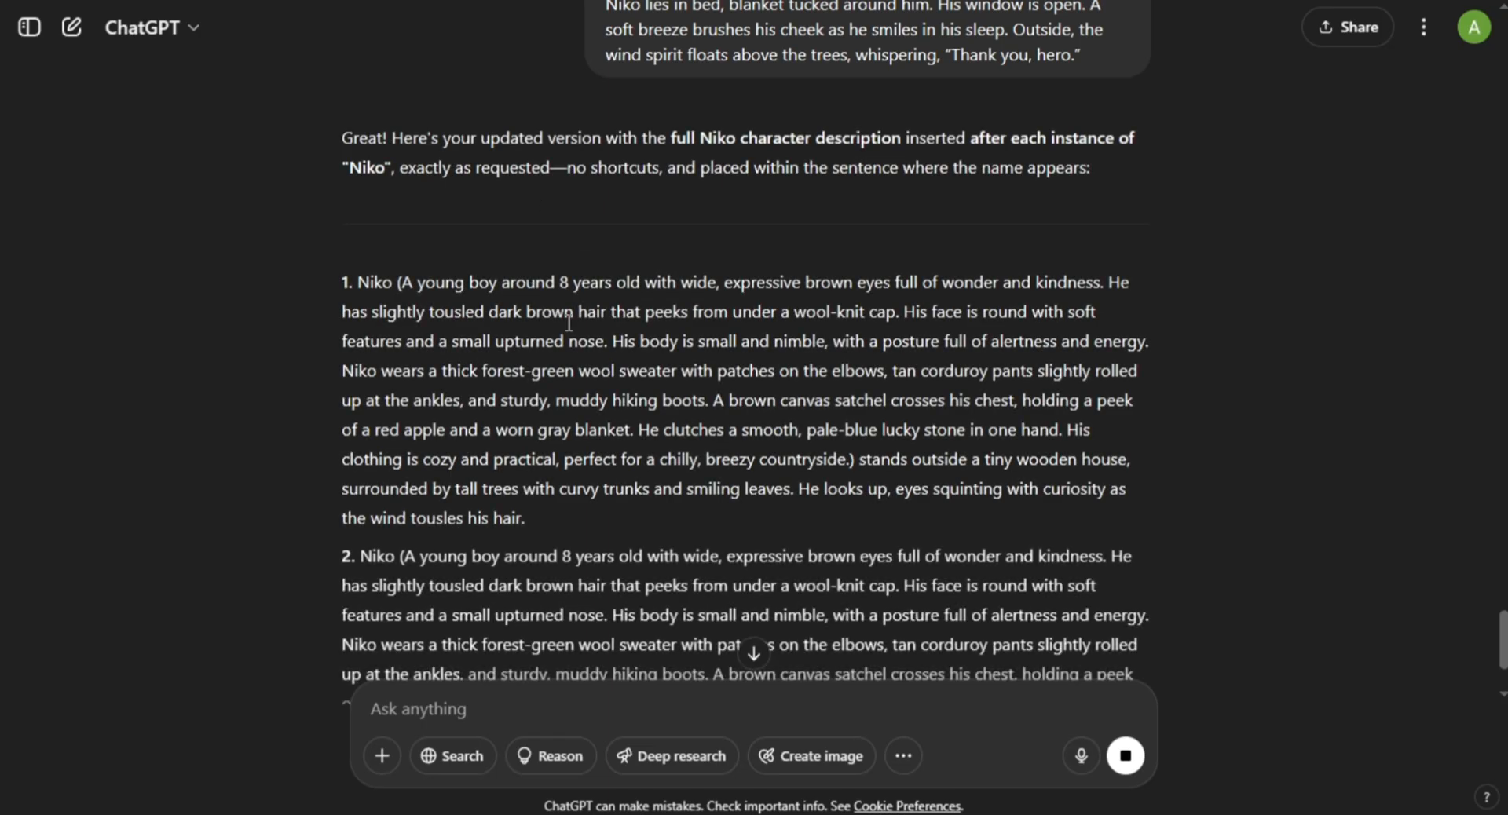
Check the 12 rewritten prompts in the reply for Niko's full character description directly after each mention of his name.
scroll(633, 353, down, 7)
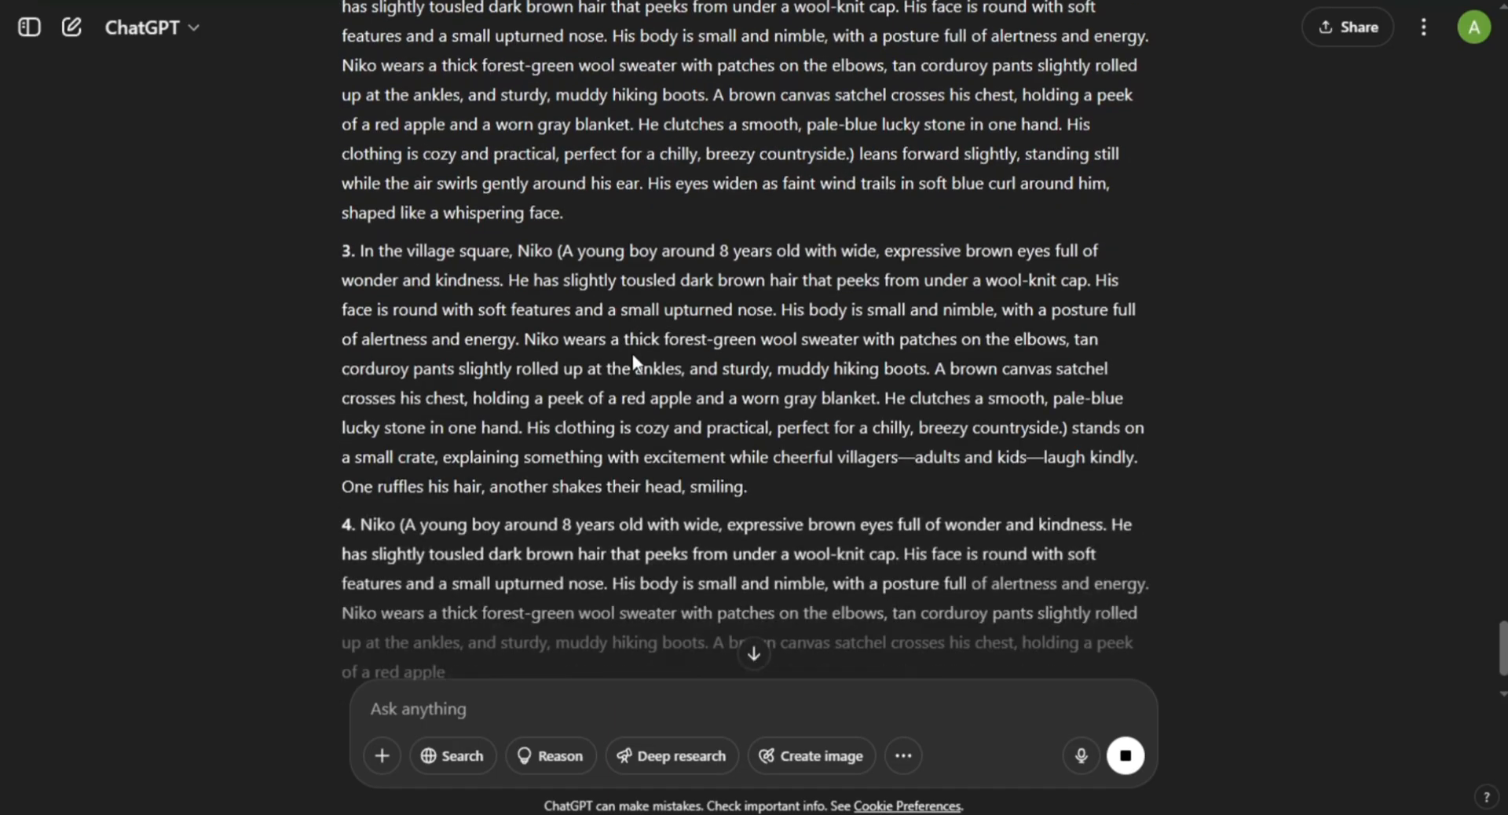
scroll(633, 353, down, 7)
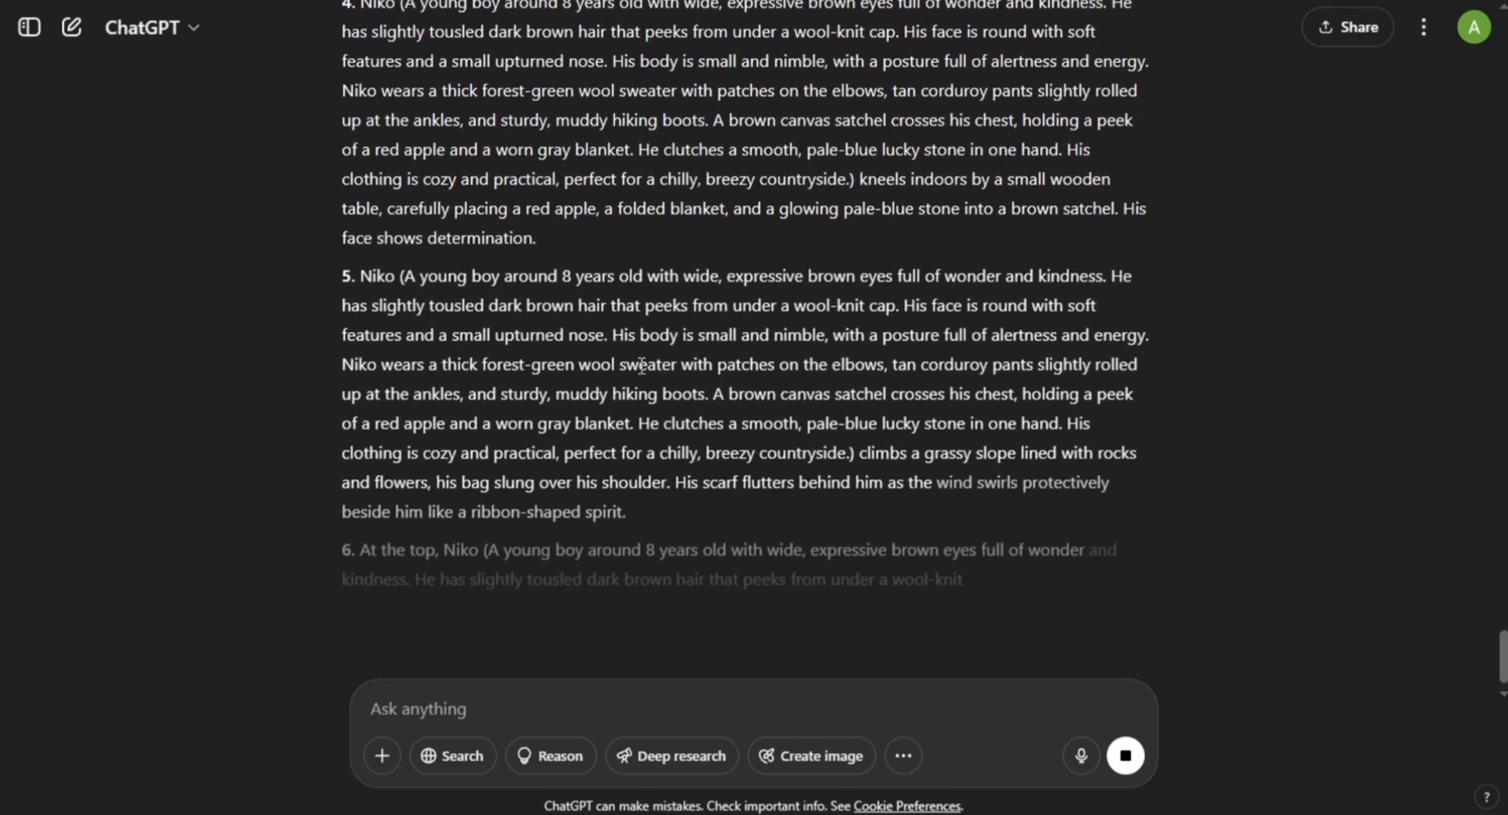
scroll(642, 365, down, 6)
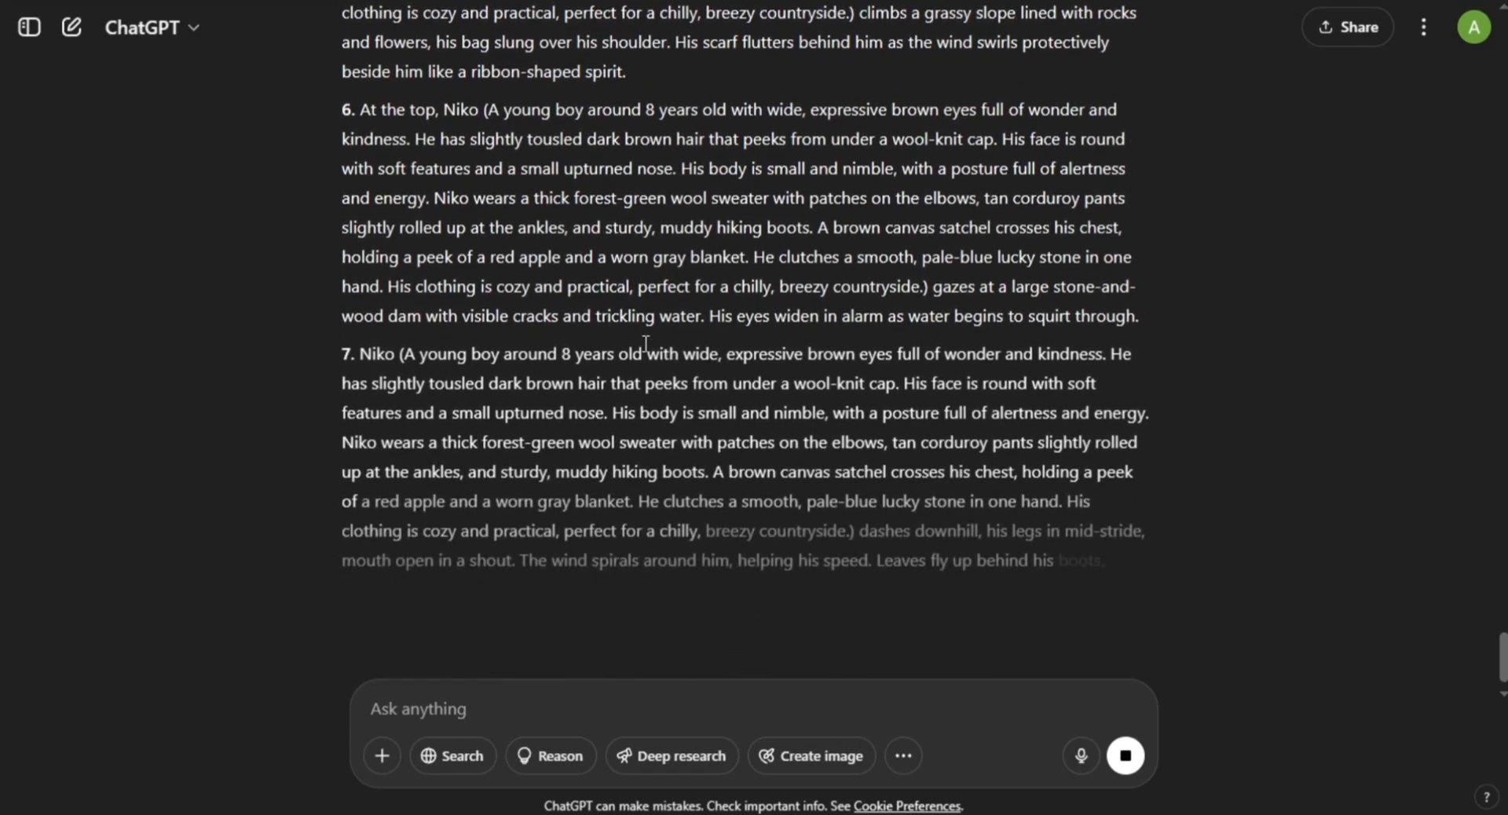
scroll(648, 345, down, 6)
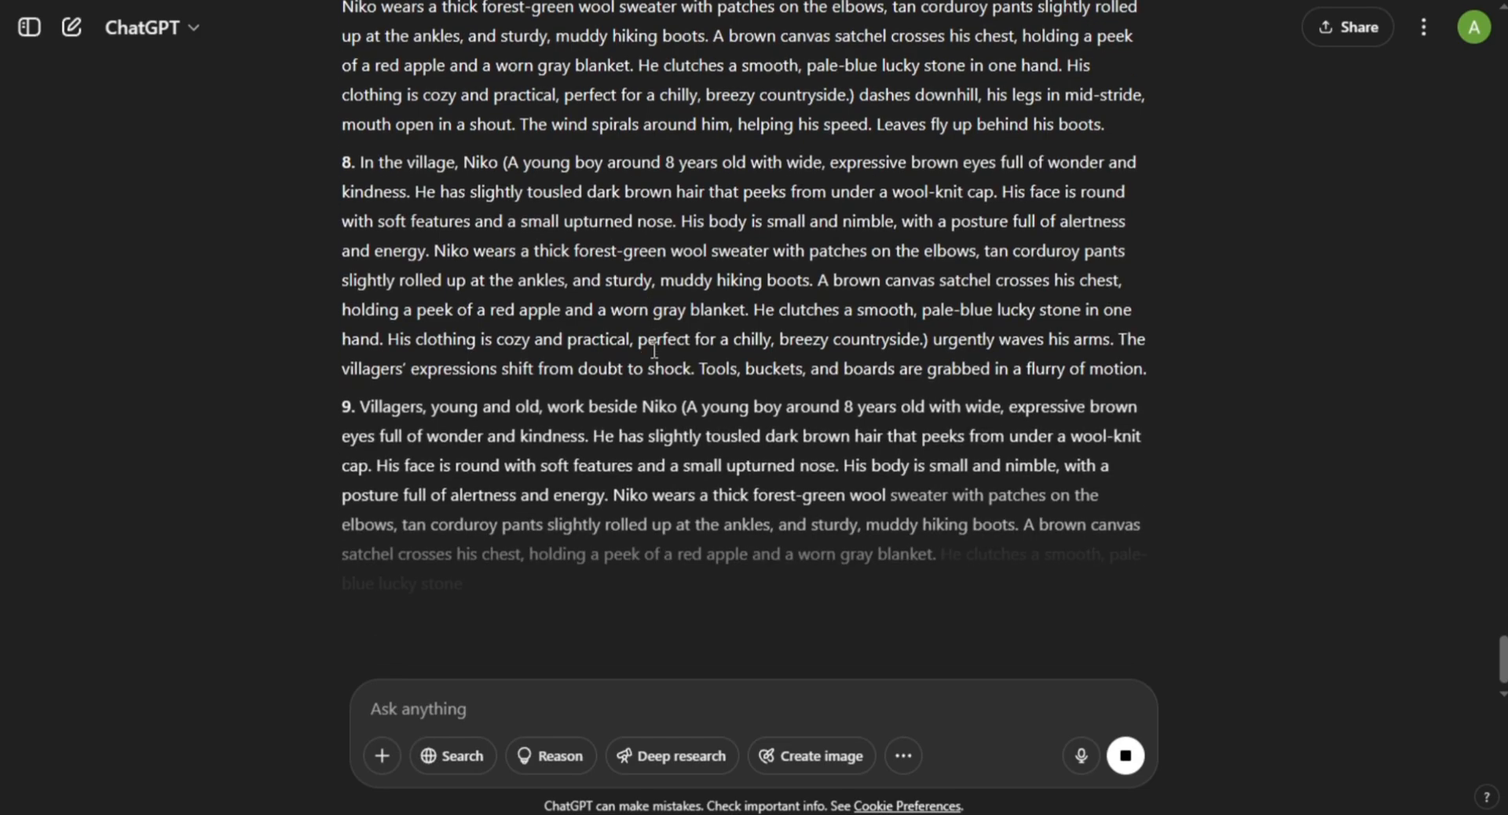
scroll(654, 351, down, 4)
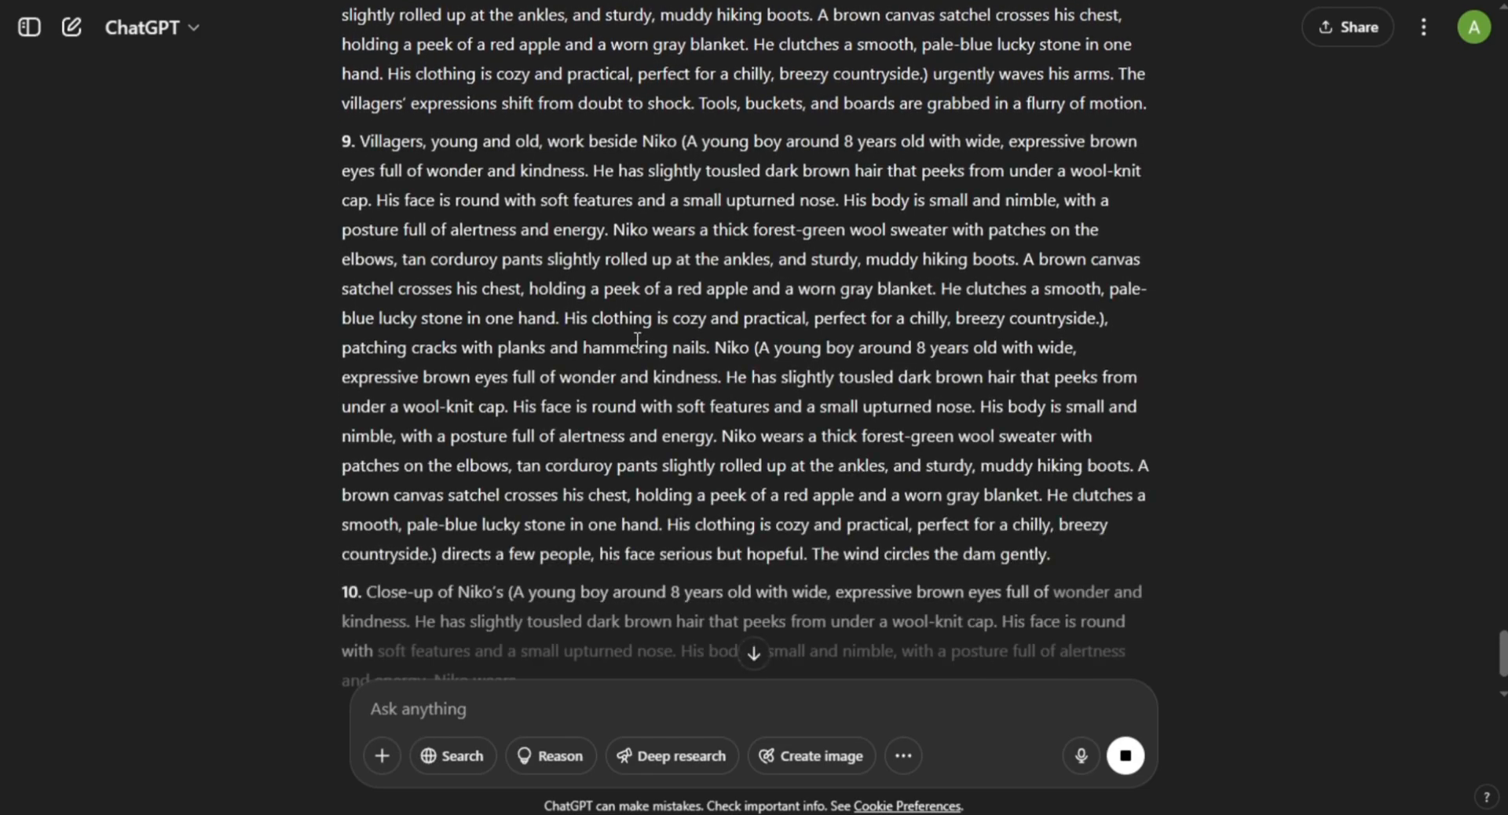
scroll(637, 339, down, 7)
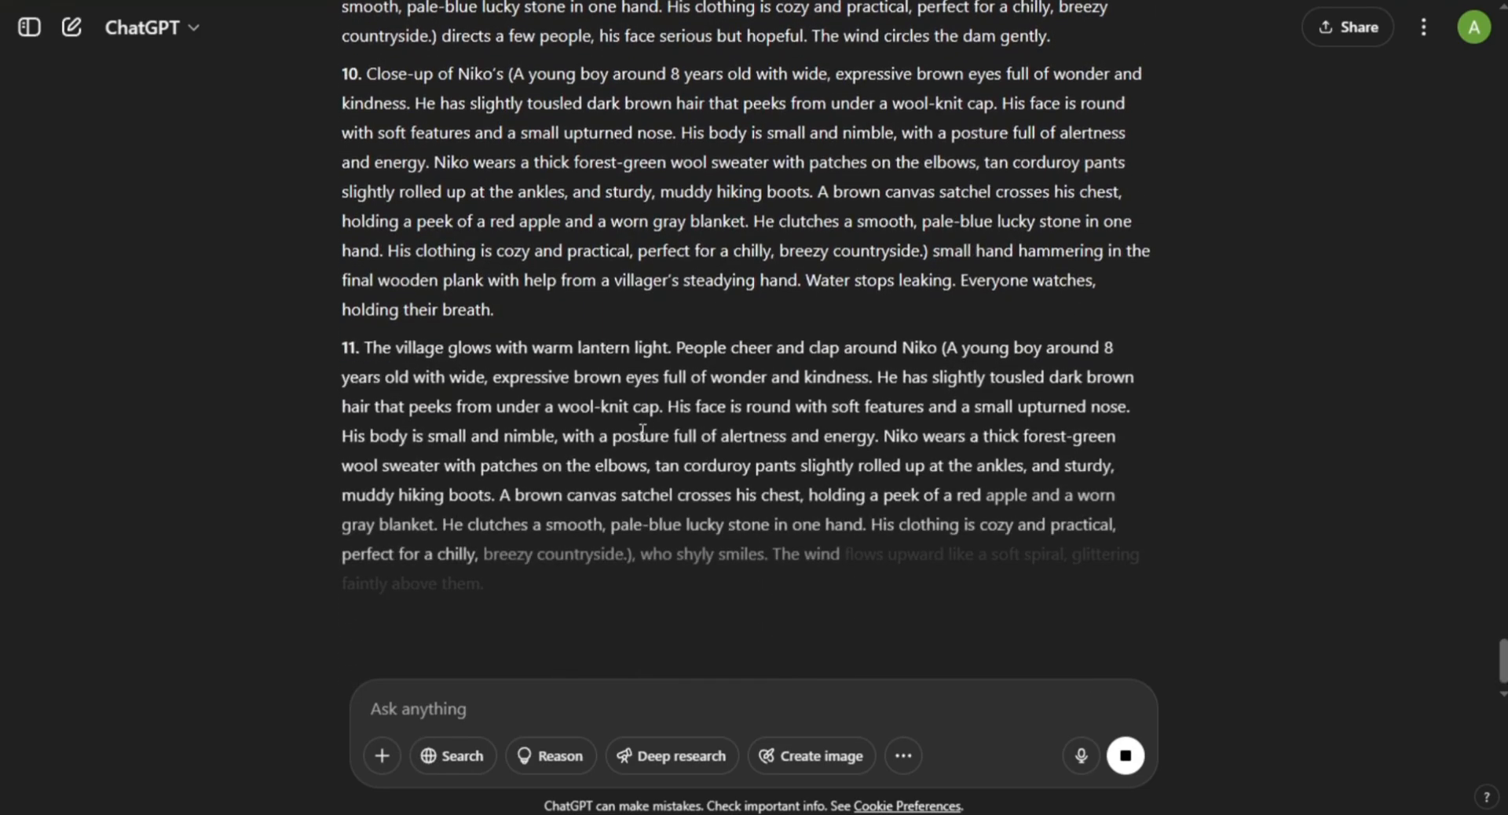
scroll(642, 431, down, 6)
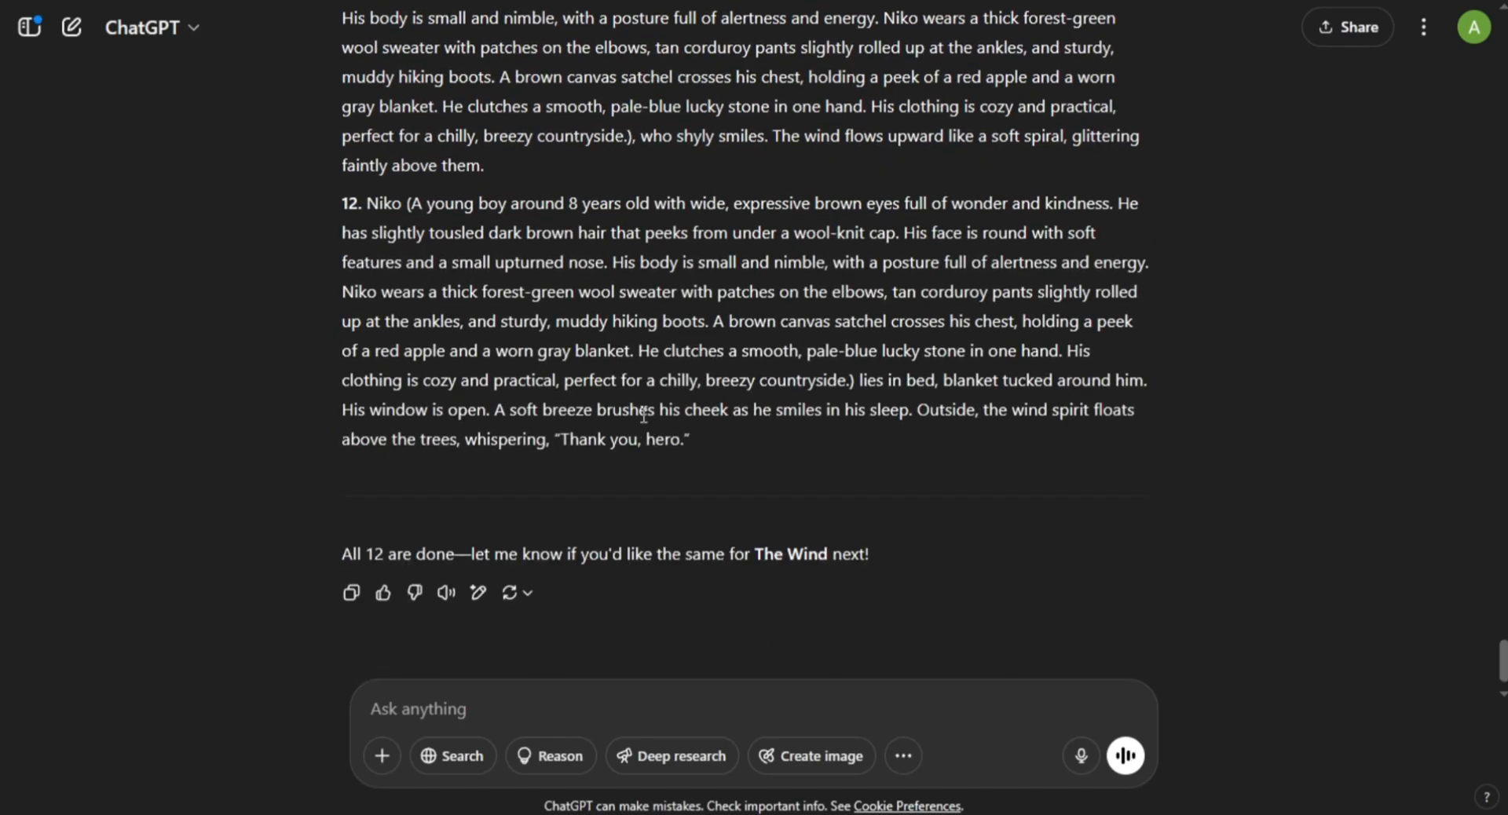
scroll(652, 417, down, 1)
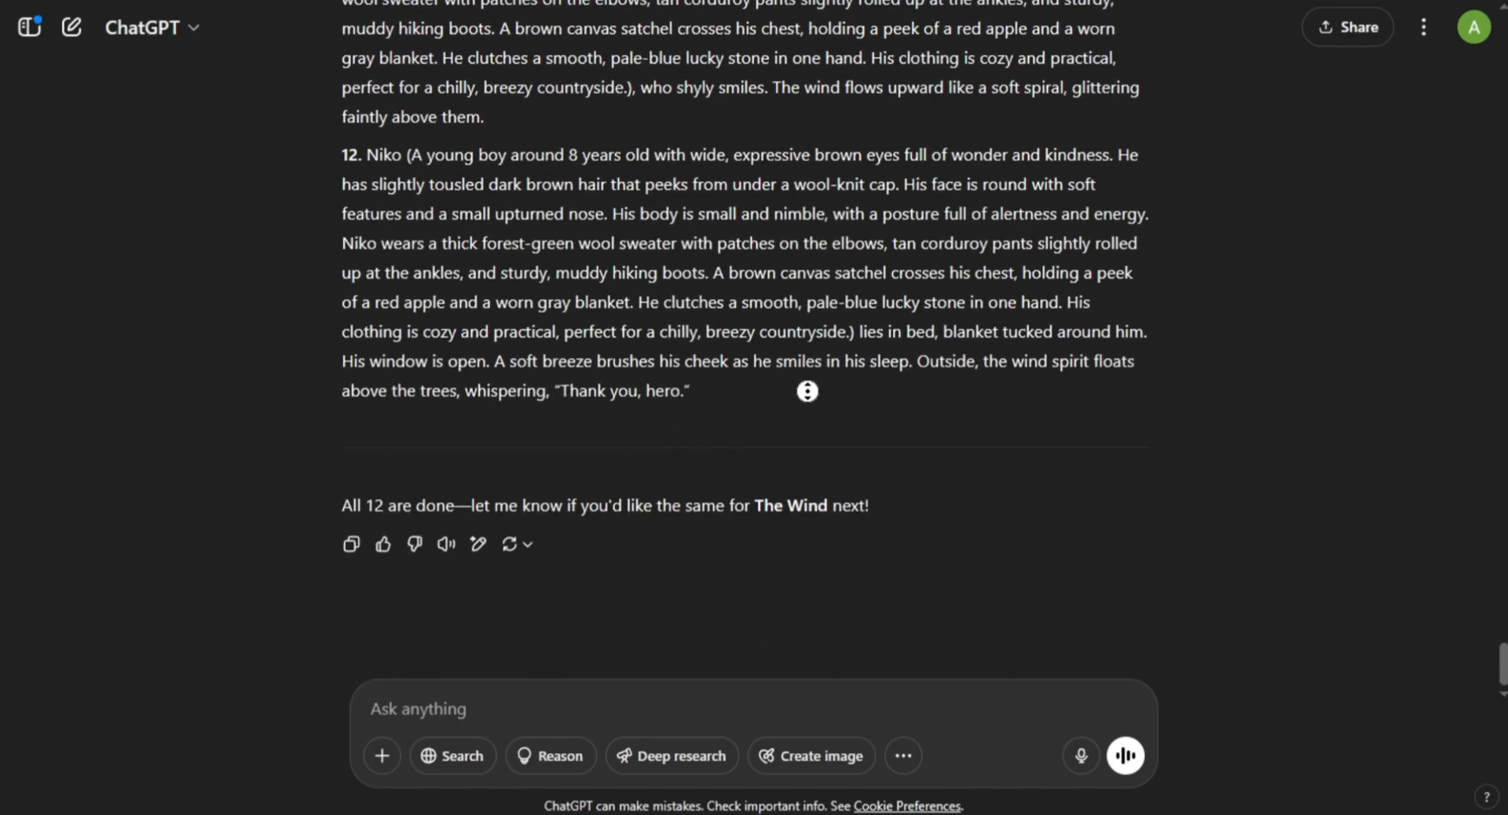
scroll(809, 369, up, 3)
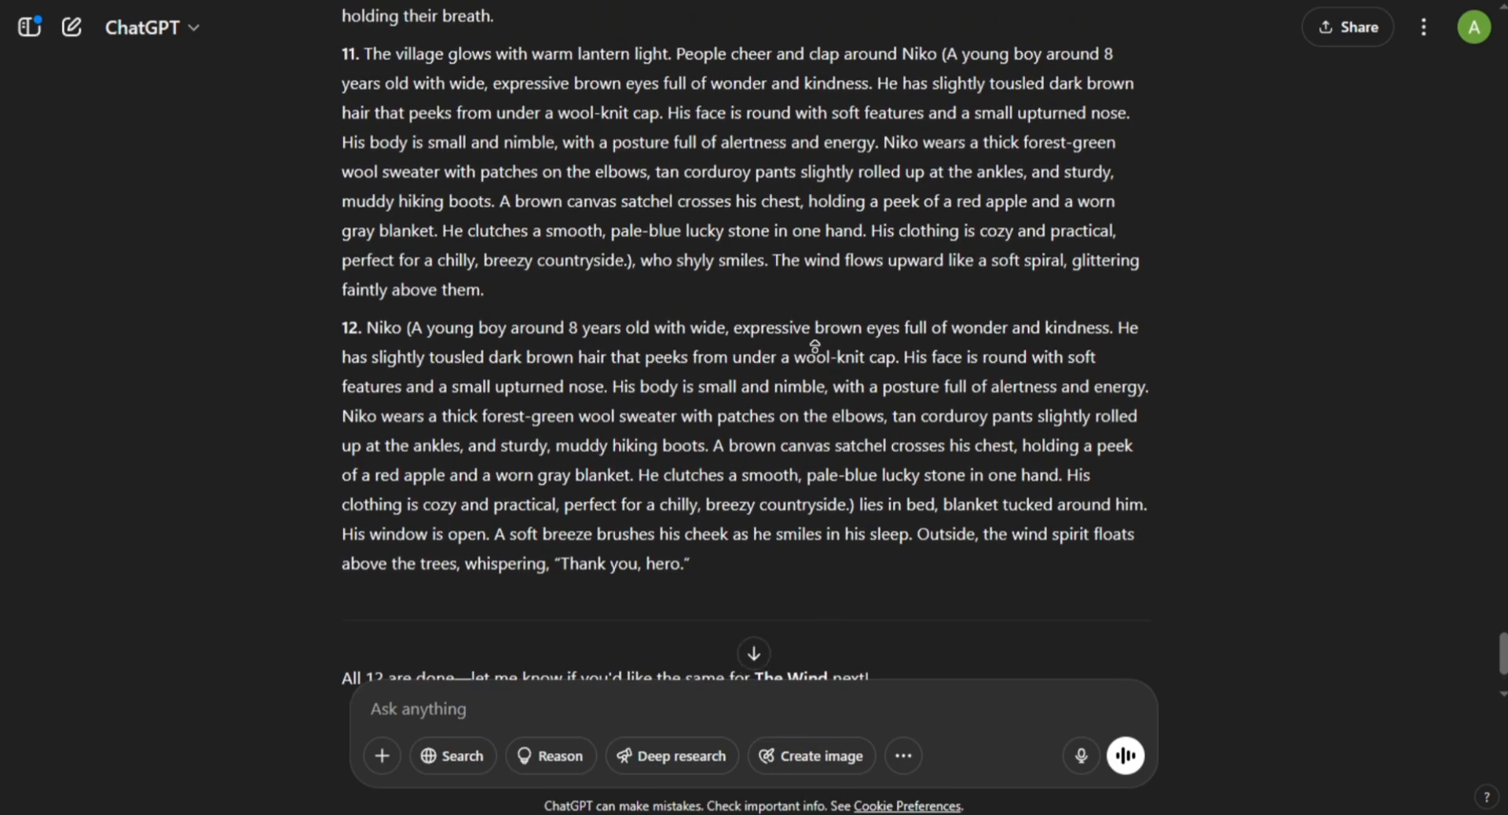
scroll(814, 345, up, 5)
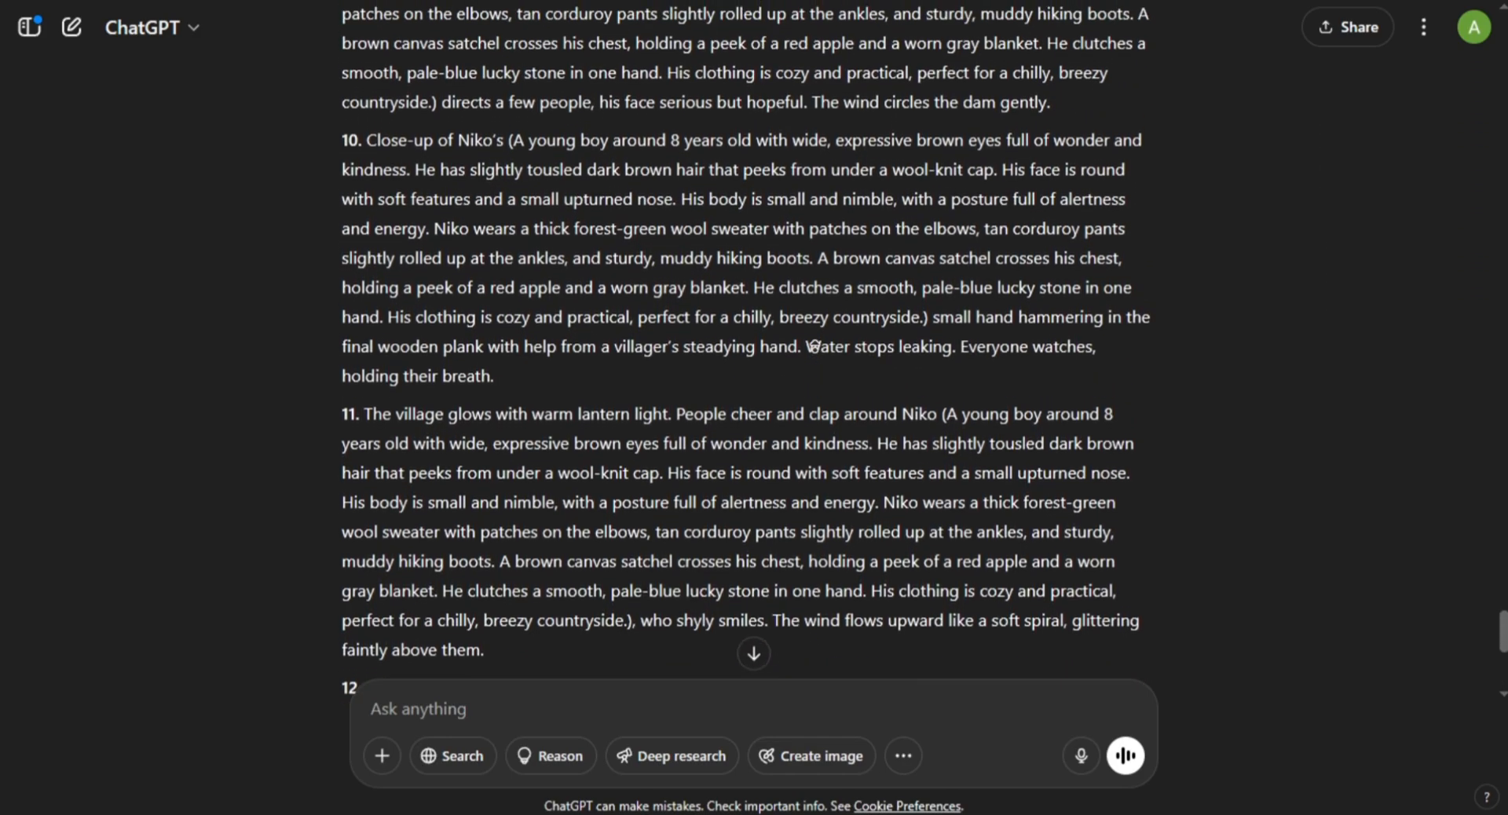
scroll(814, 346, up, 5)
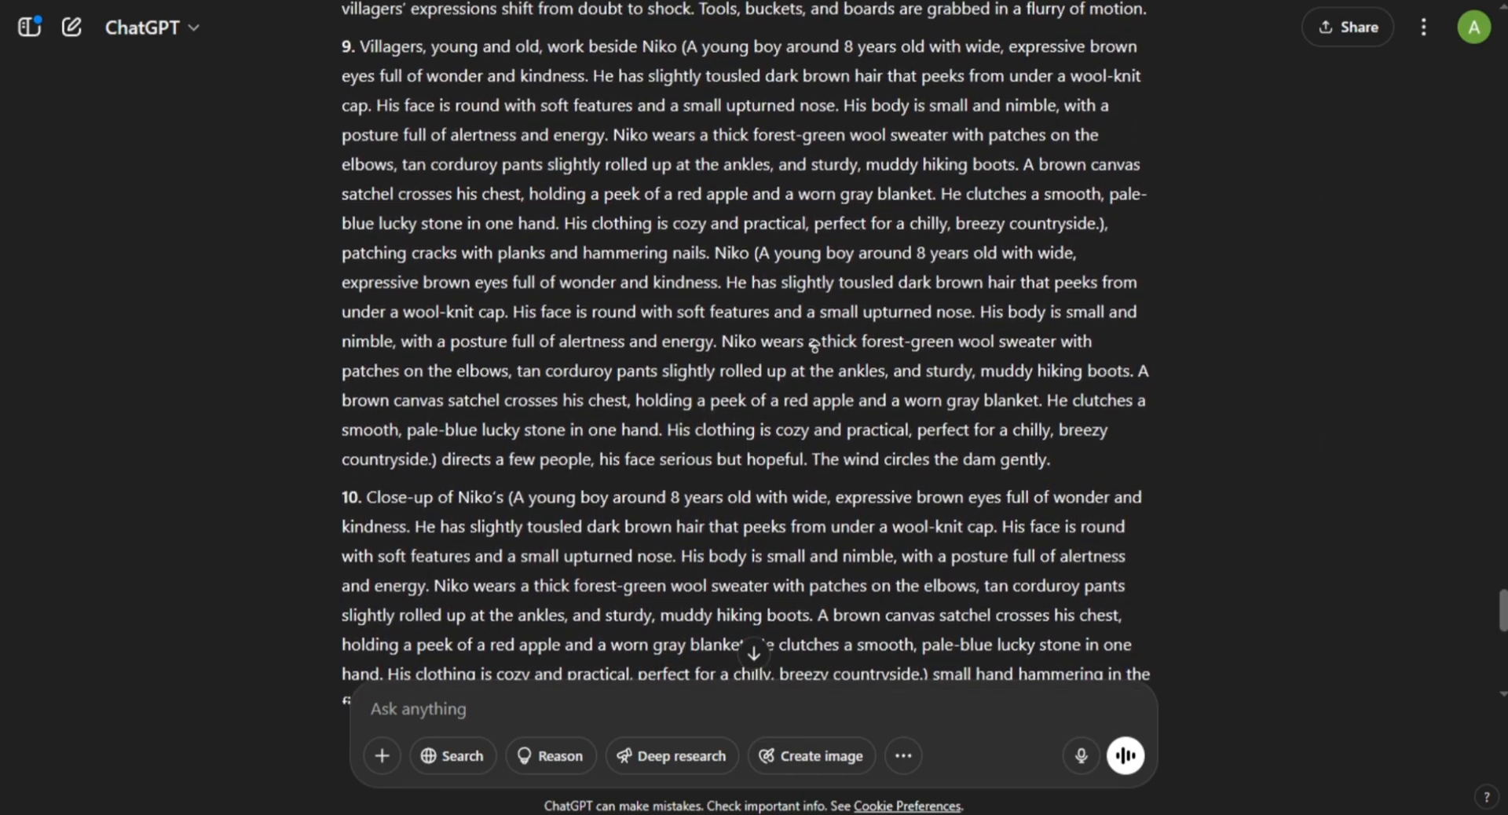
scroll(814, 346, up, 5)
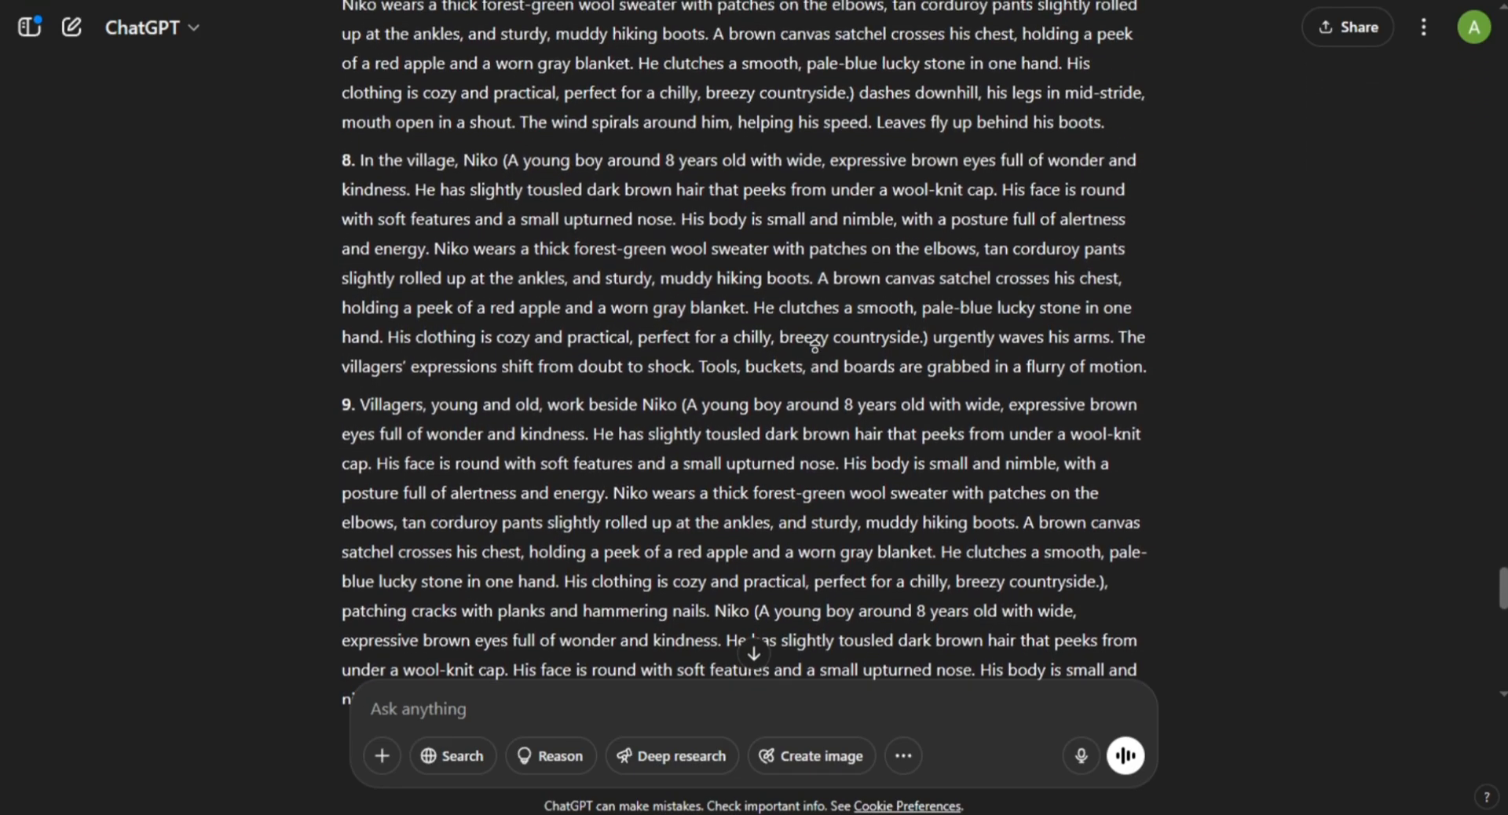
scroll(814, 345, up, 5)
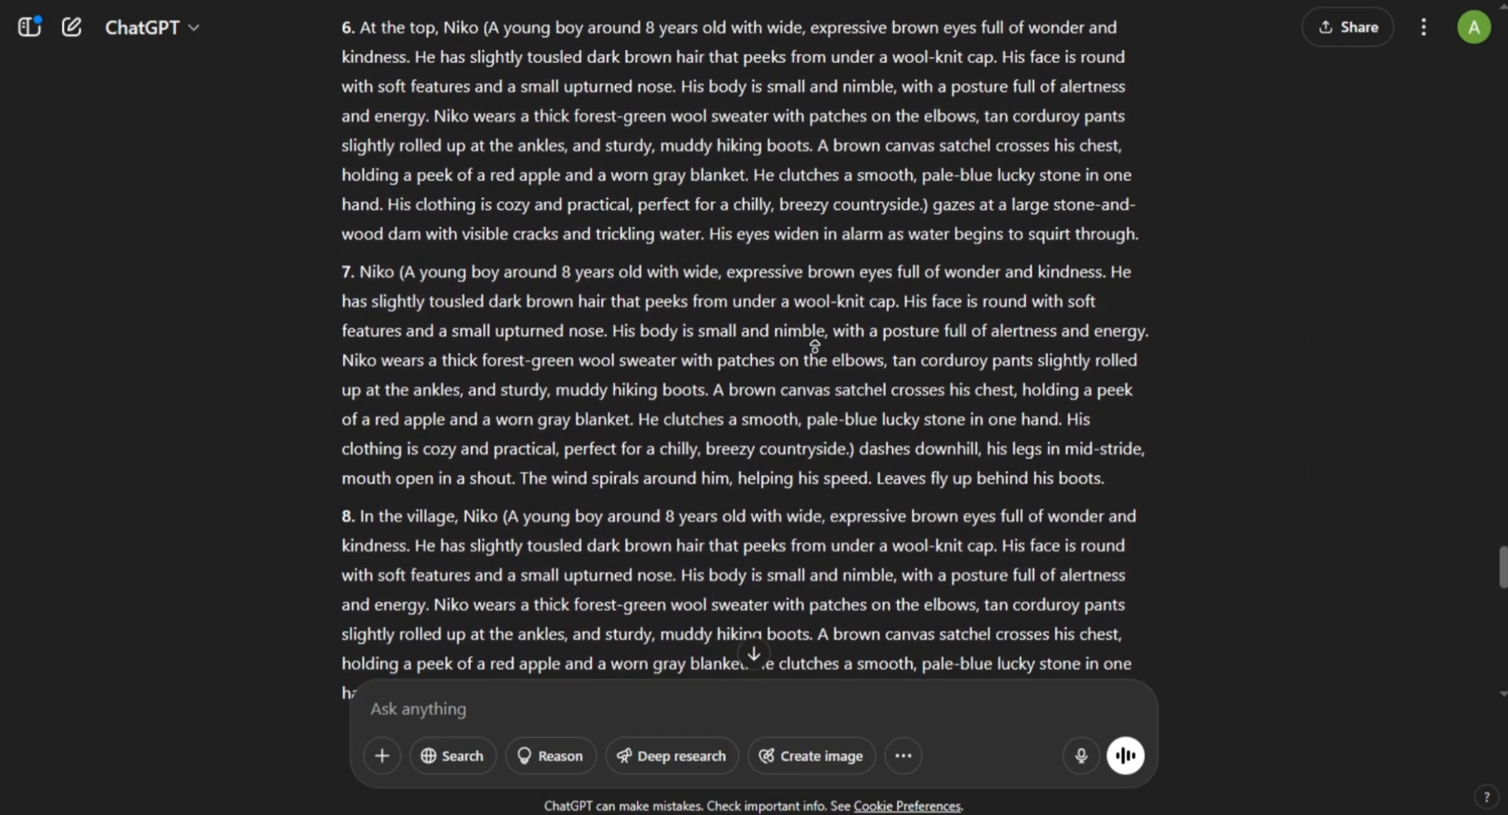
scroll(814, 345, up, 5)
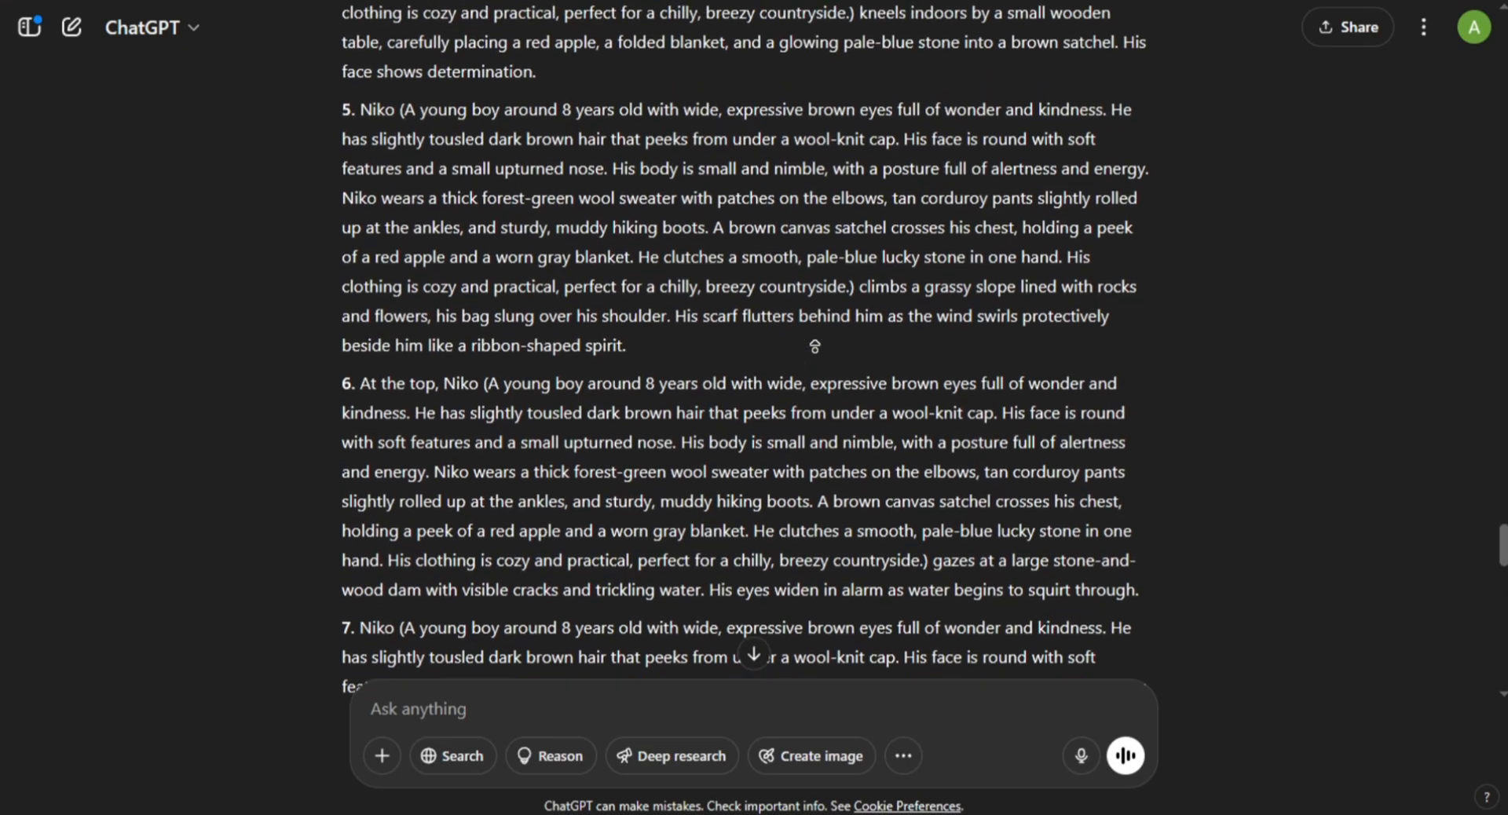
scroll(814, 346, up, 5)
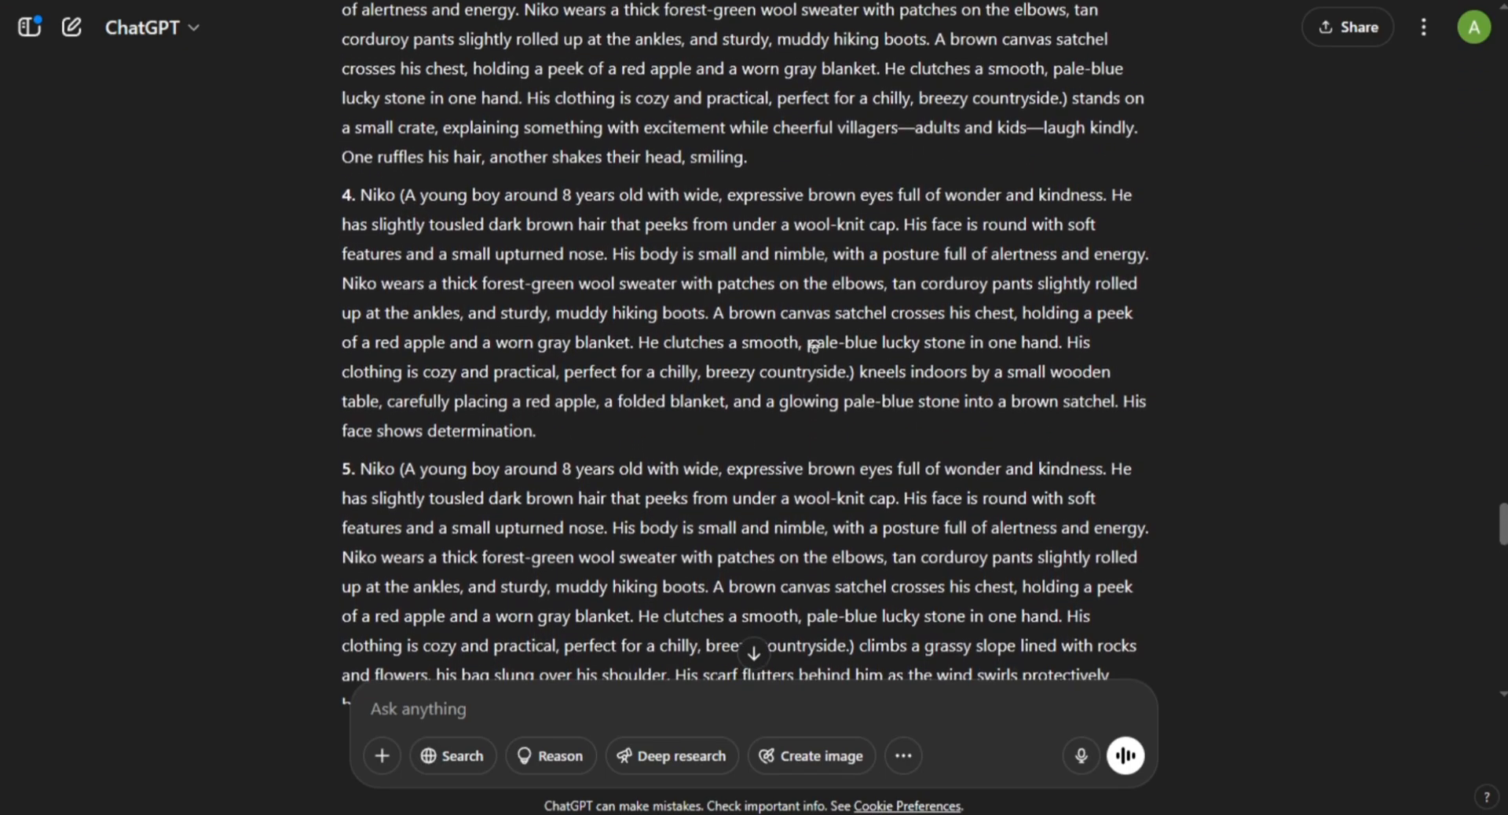
scroll(814, 346, up, 5)
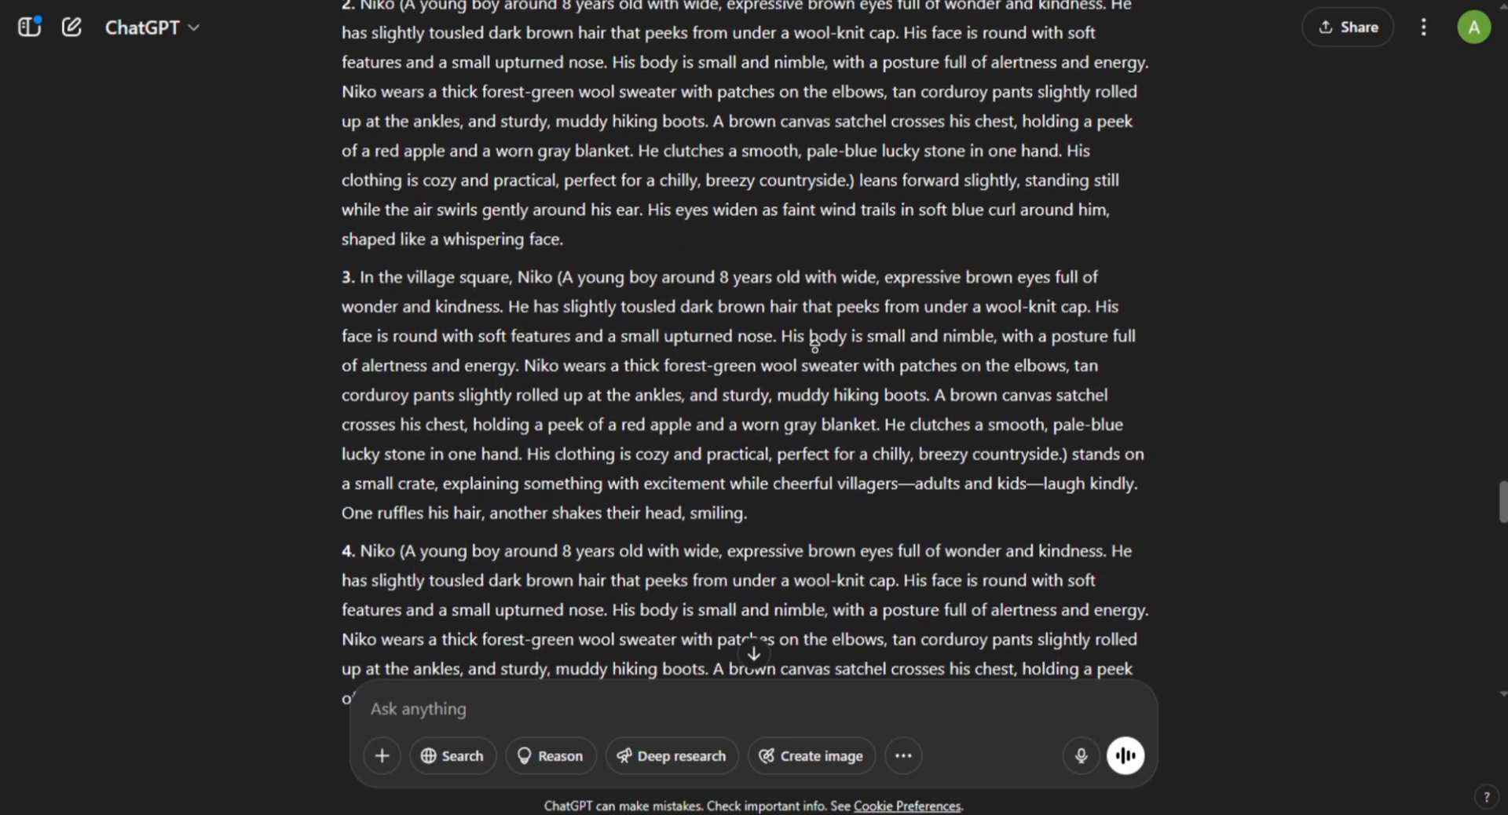
Copy rewritten prompt 1 from the ChatGPT reply into ImageFX in place of the old scene text, keeping the style terms, and generate the images.
scroll(814, 345, up, 5)
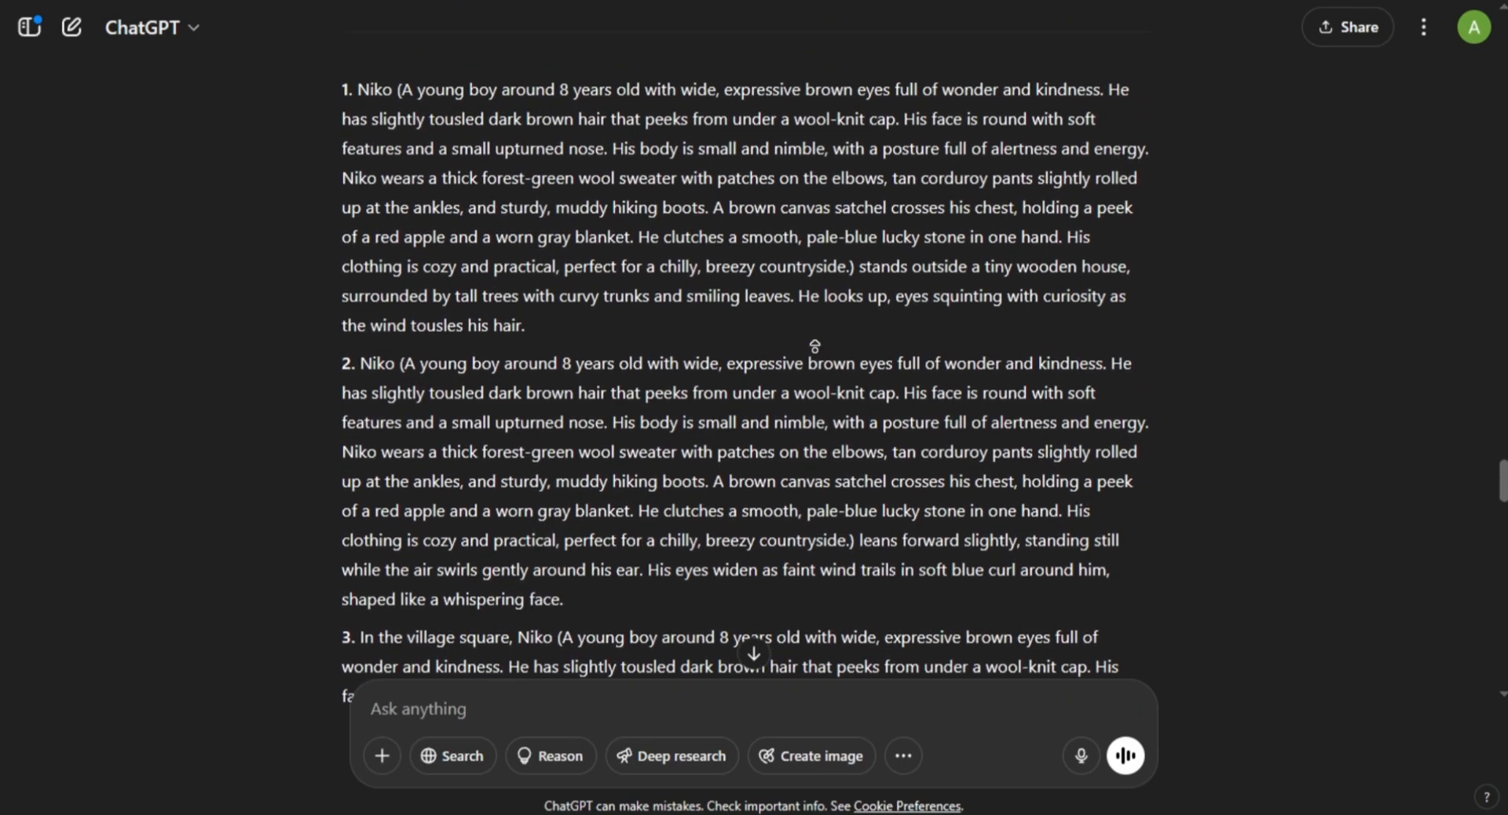
scroll(815, 345, up, 3)
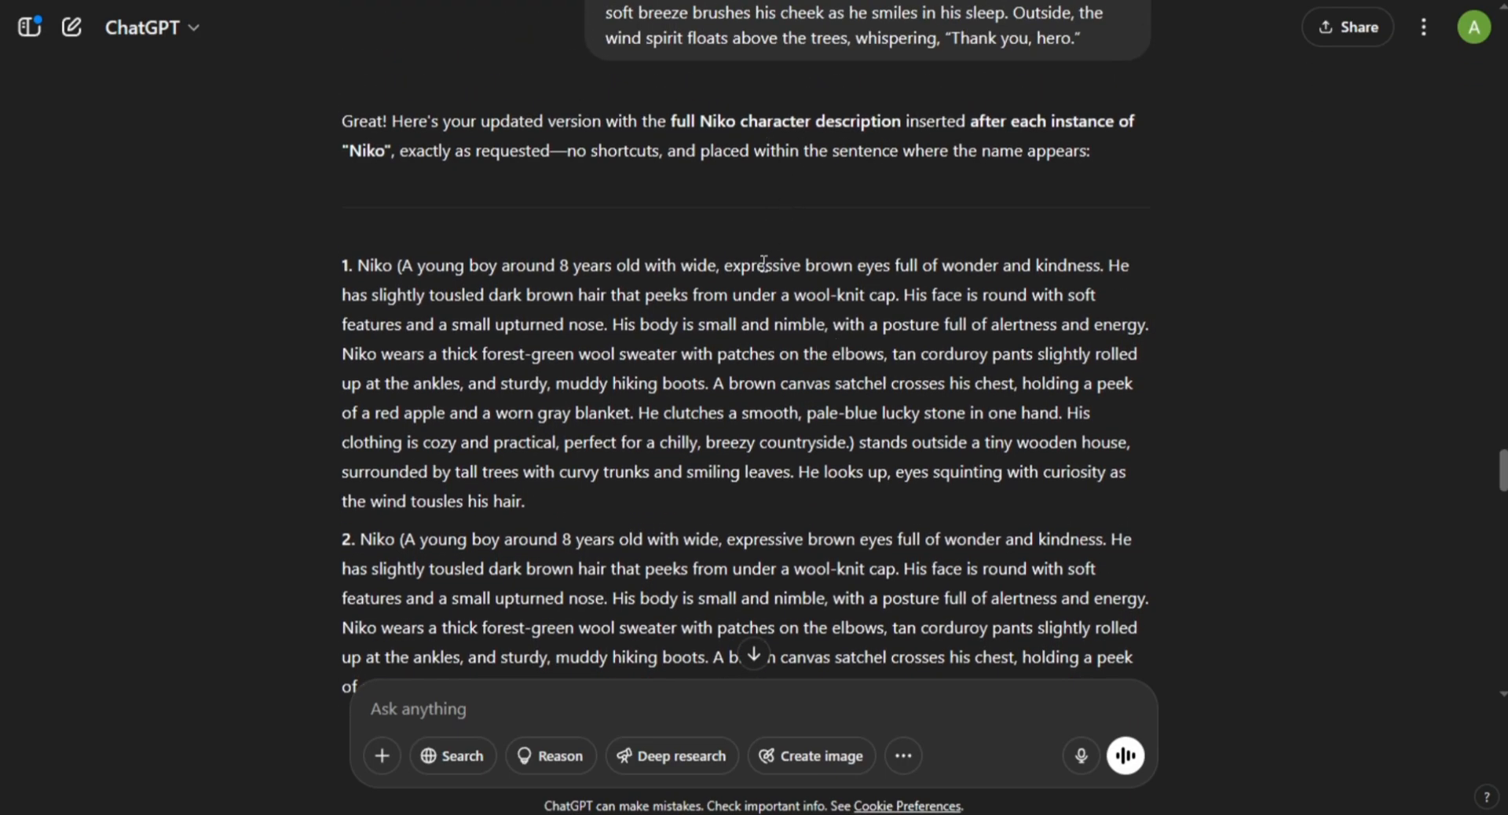
scroll(670, 88, up, 5)
scroll(669, 234, down, 5)
drag(359, 259, 535, 498)
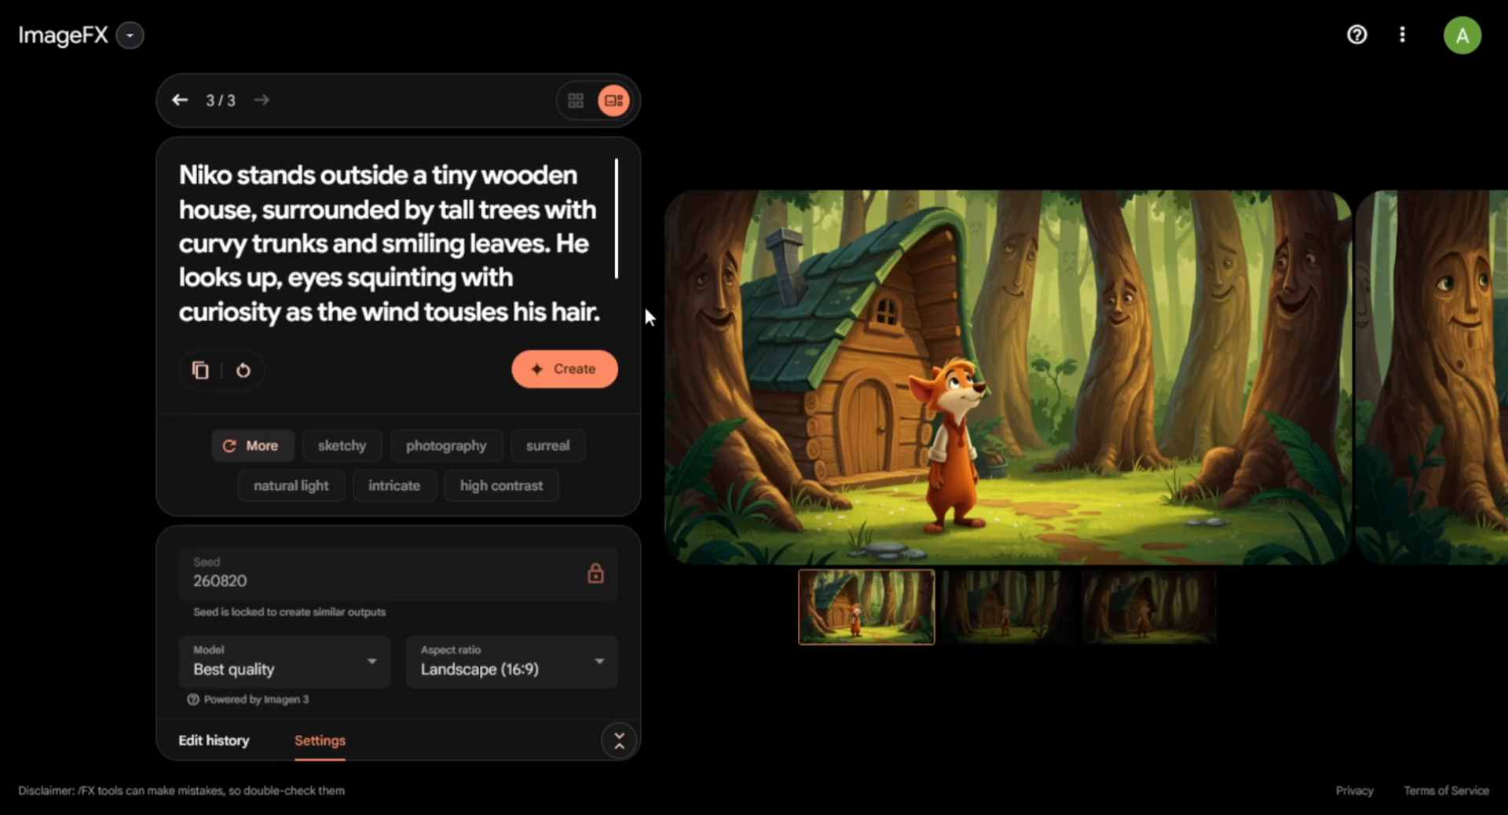
scroll(392, 235, down, 1)
drag(599, 243, 316, 169)
scroll(312, 244, down, 1)
key(ctrl+v)
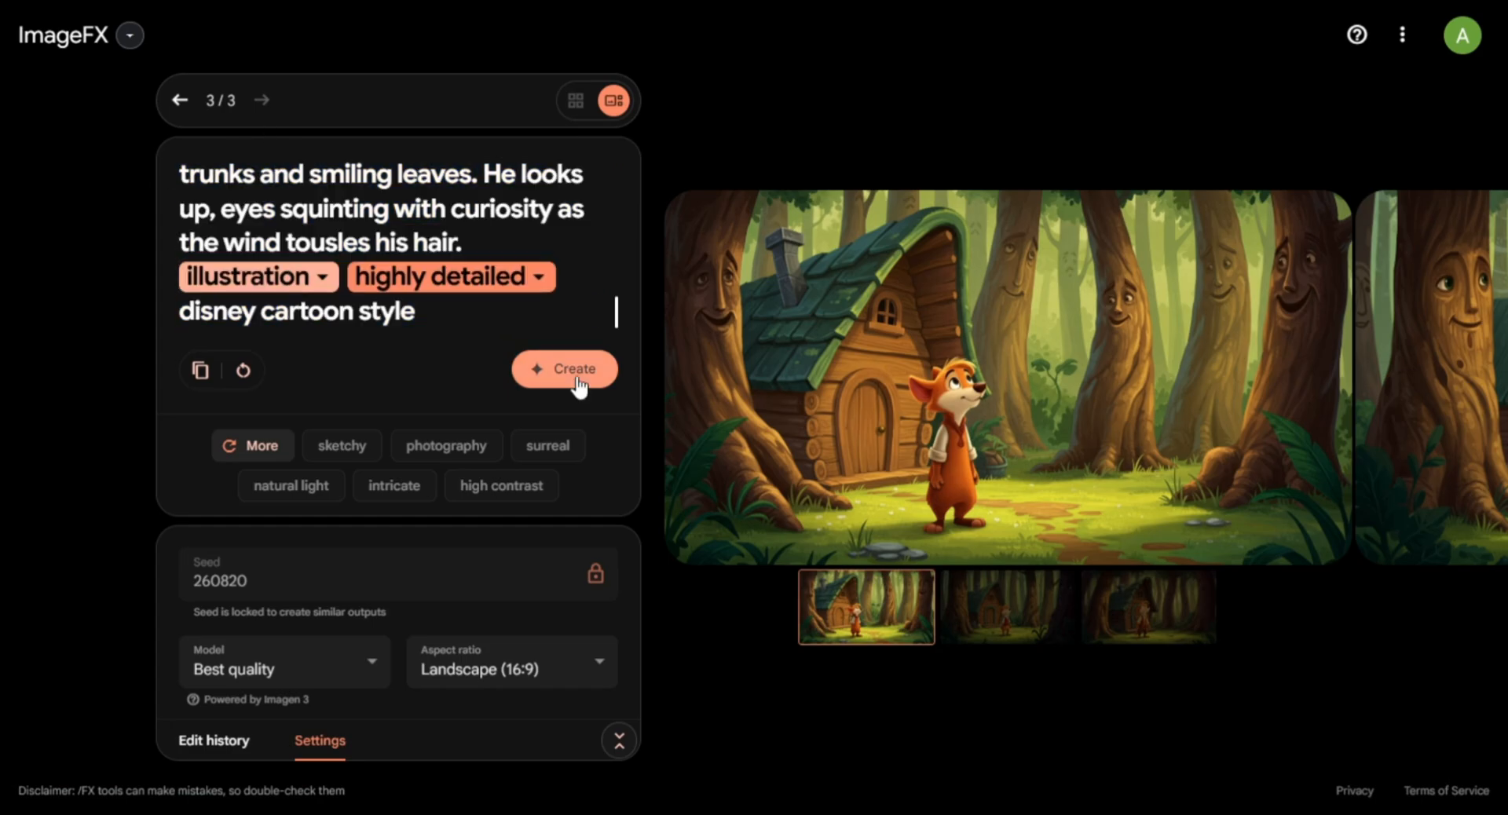
click(575, 372)
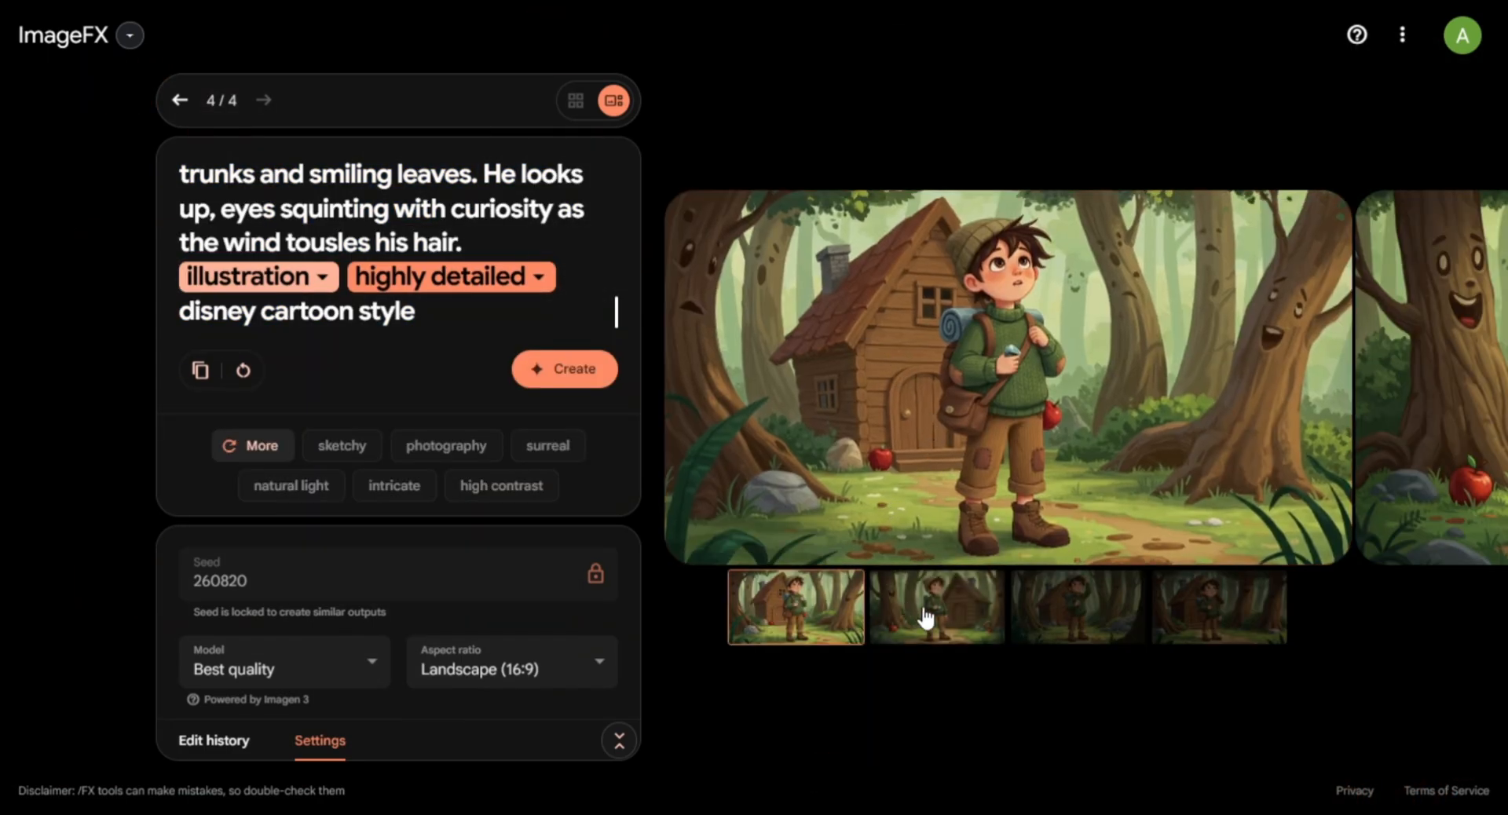
Preview the other three generated frame 1 images one by one and show all four in a grid.
click(927, 618)
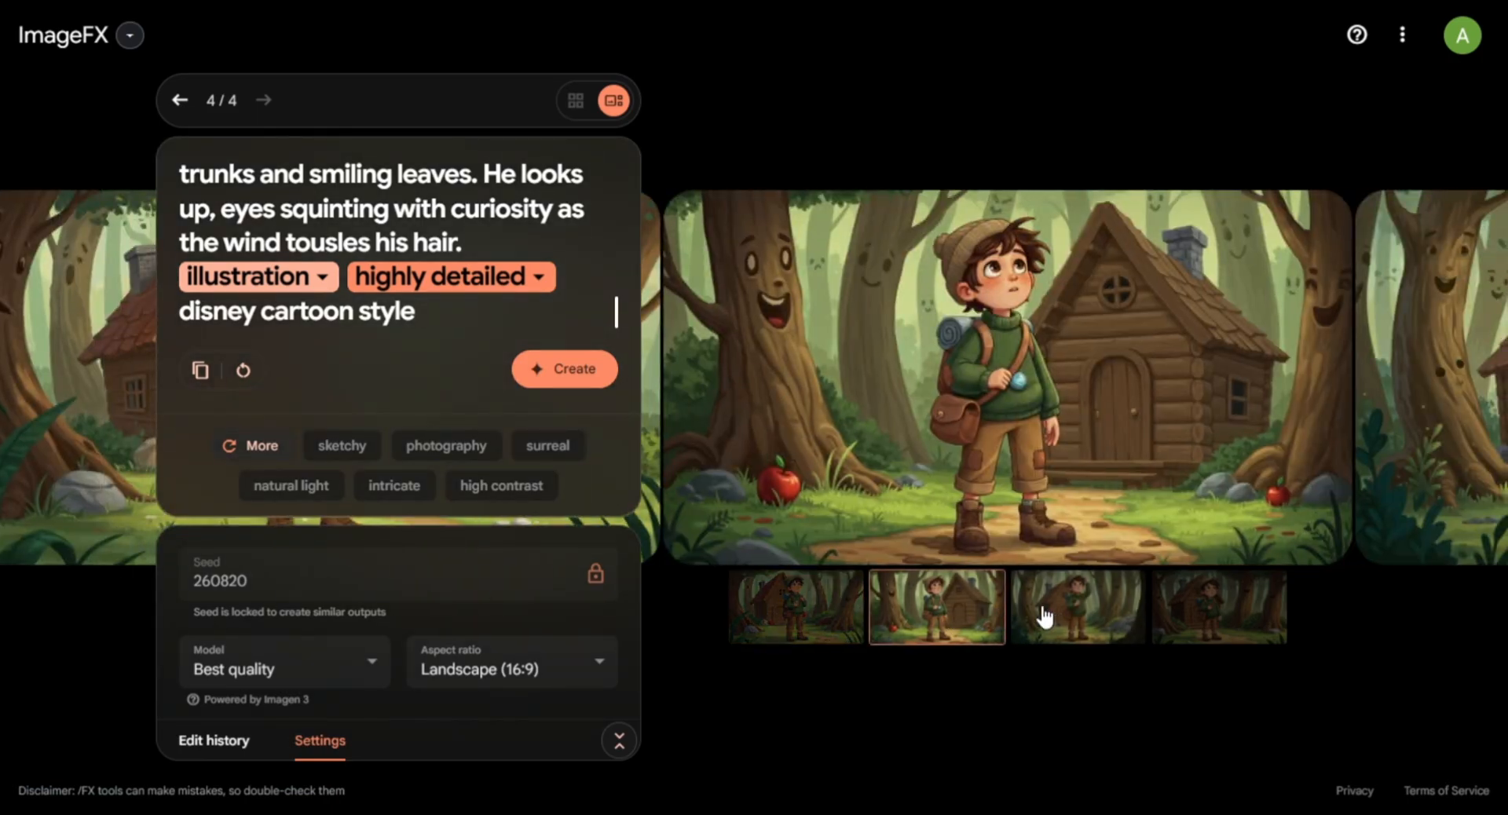
click(1053, 623)
click(1199, 626)
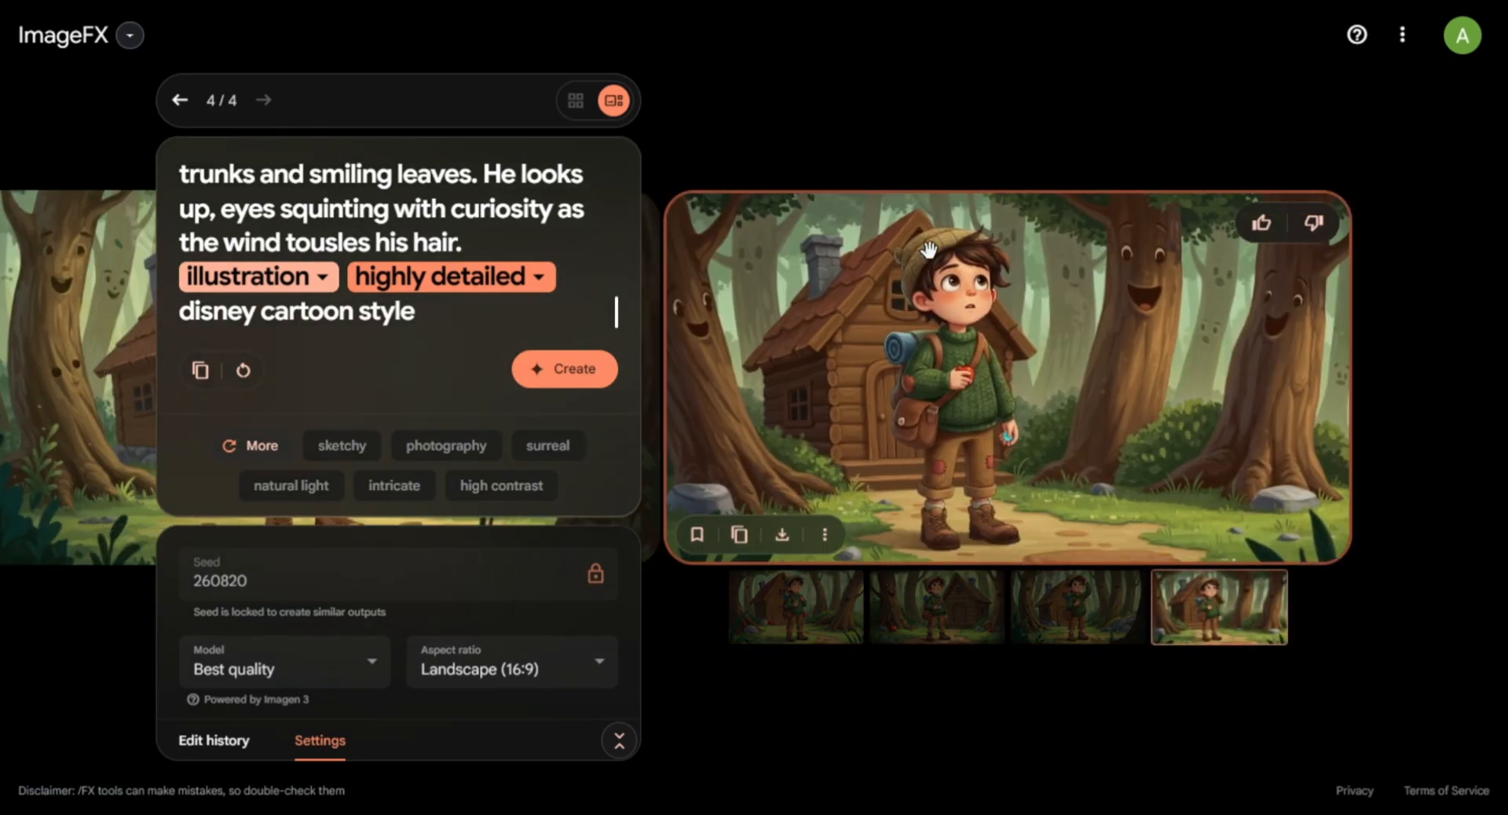
click(576, 100)
Copy rewritten prompt 2 from ChatGPT over the scene text in ImageFX, keeping the style terms, and generate the images.
key(alt+Tab)
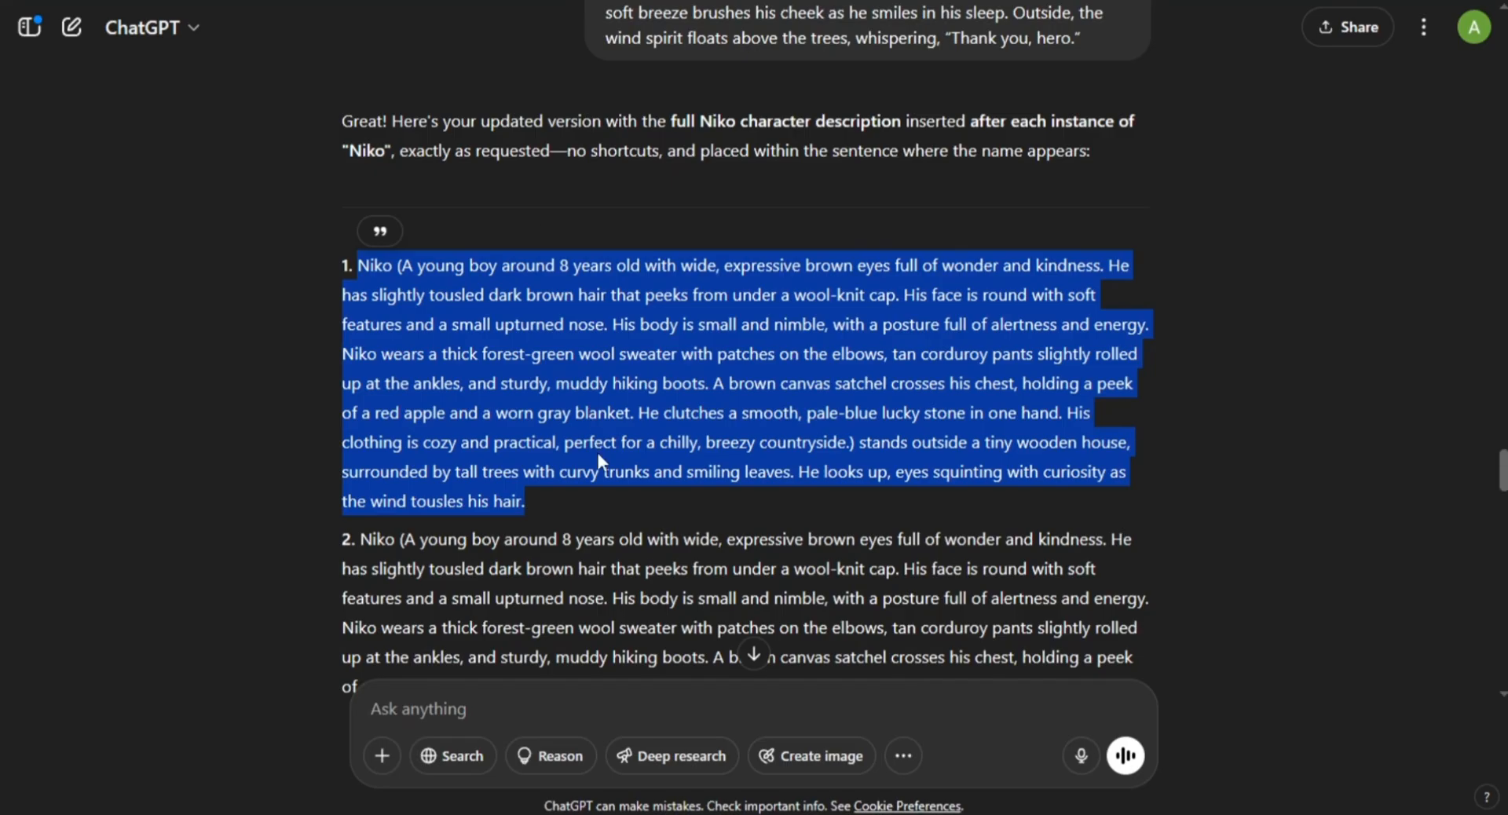
scroll(597, 452, down, 5)
drag(360, 117, 566, 347)
key(ctrl+c)
key(alt+Tab)
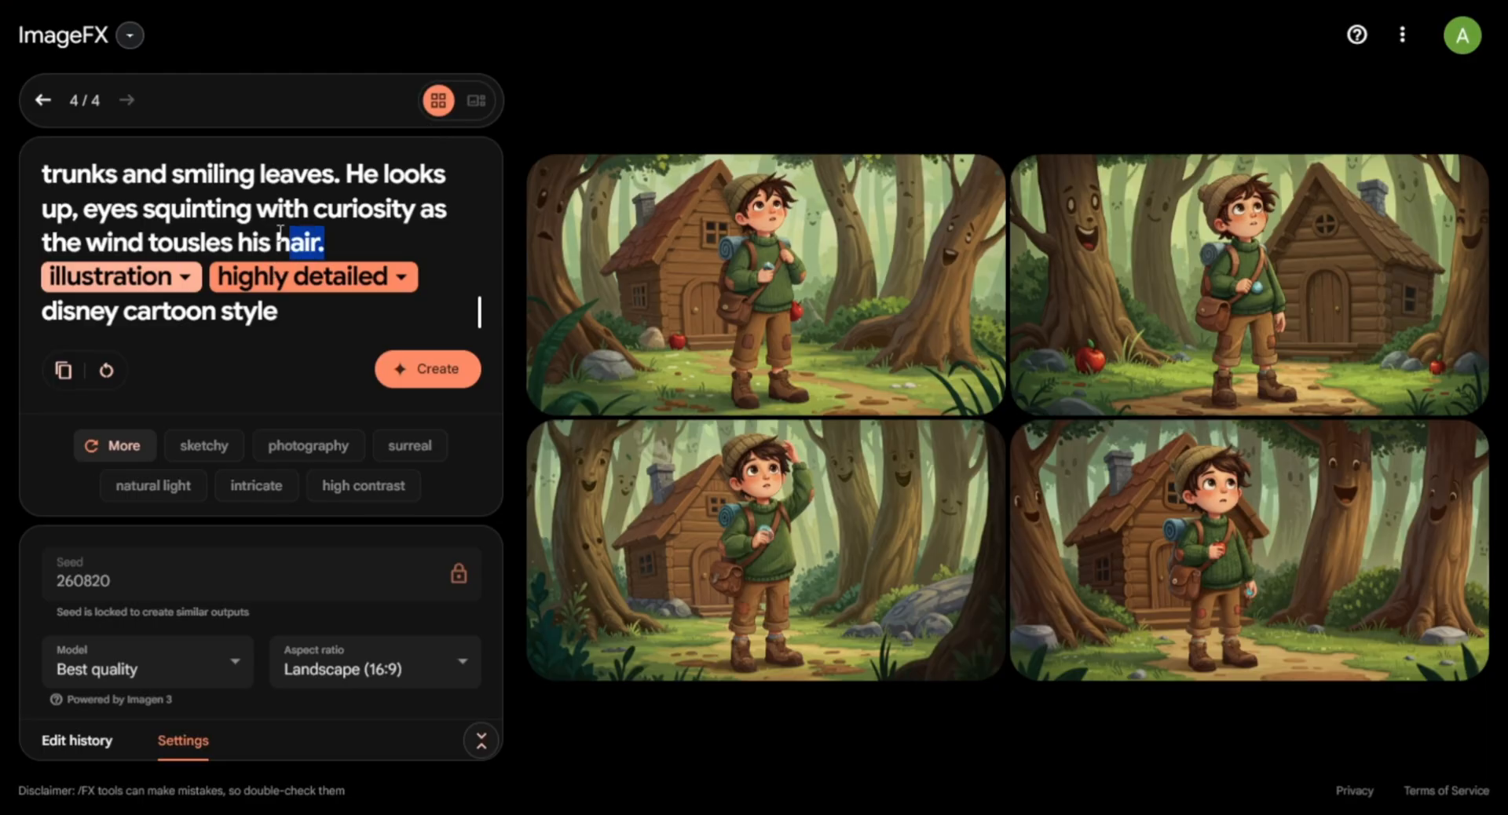
key(ctrl+v)
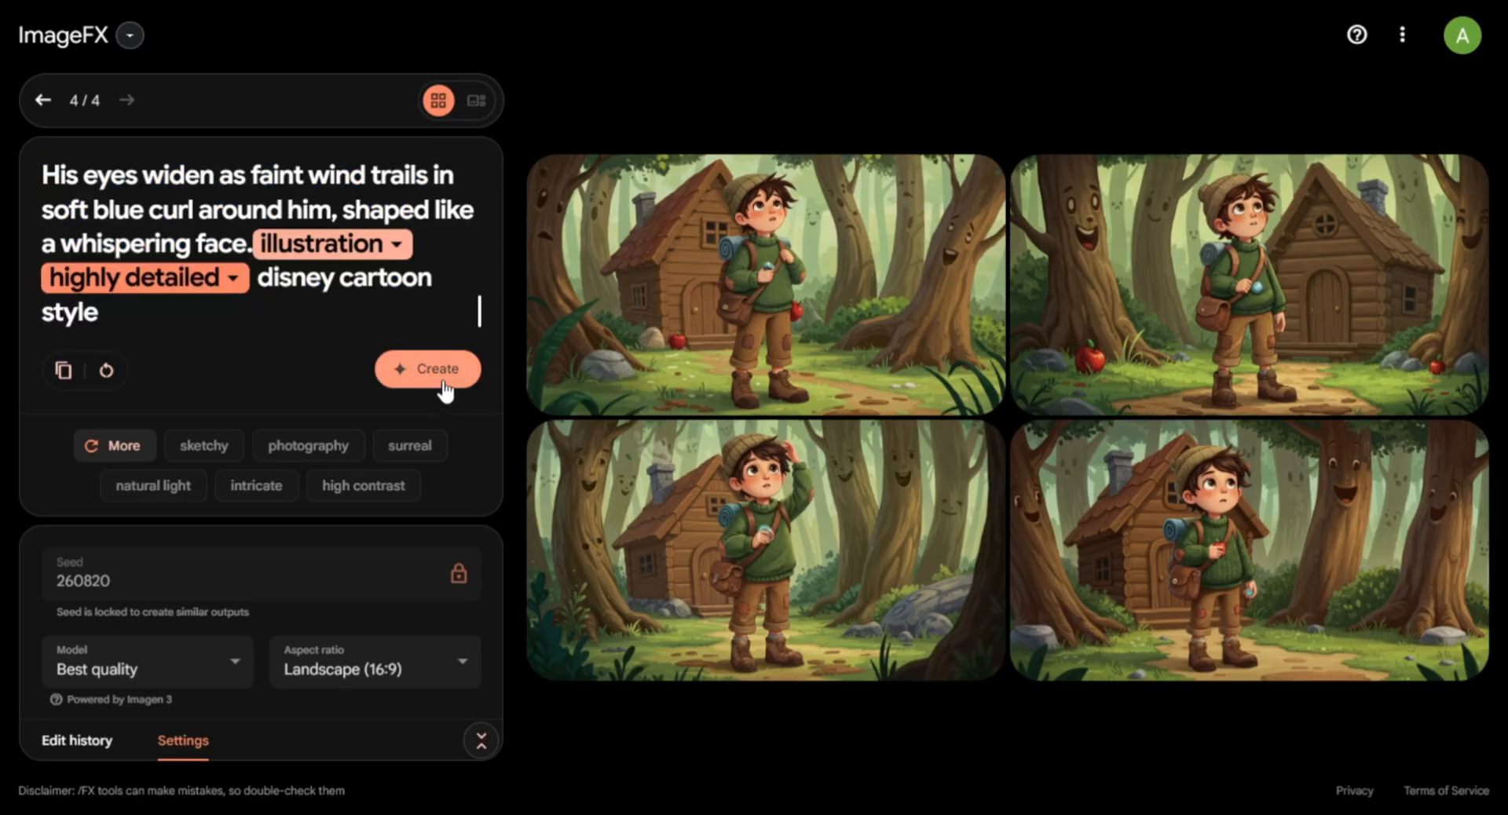
click(441, 377)
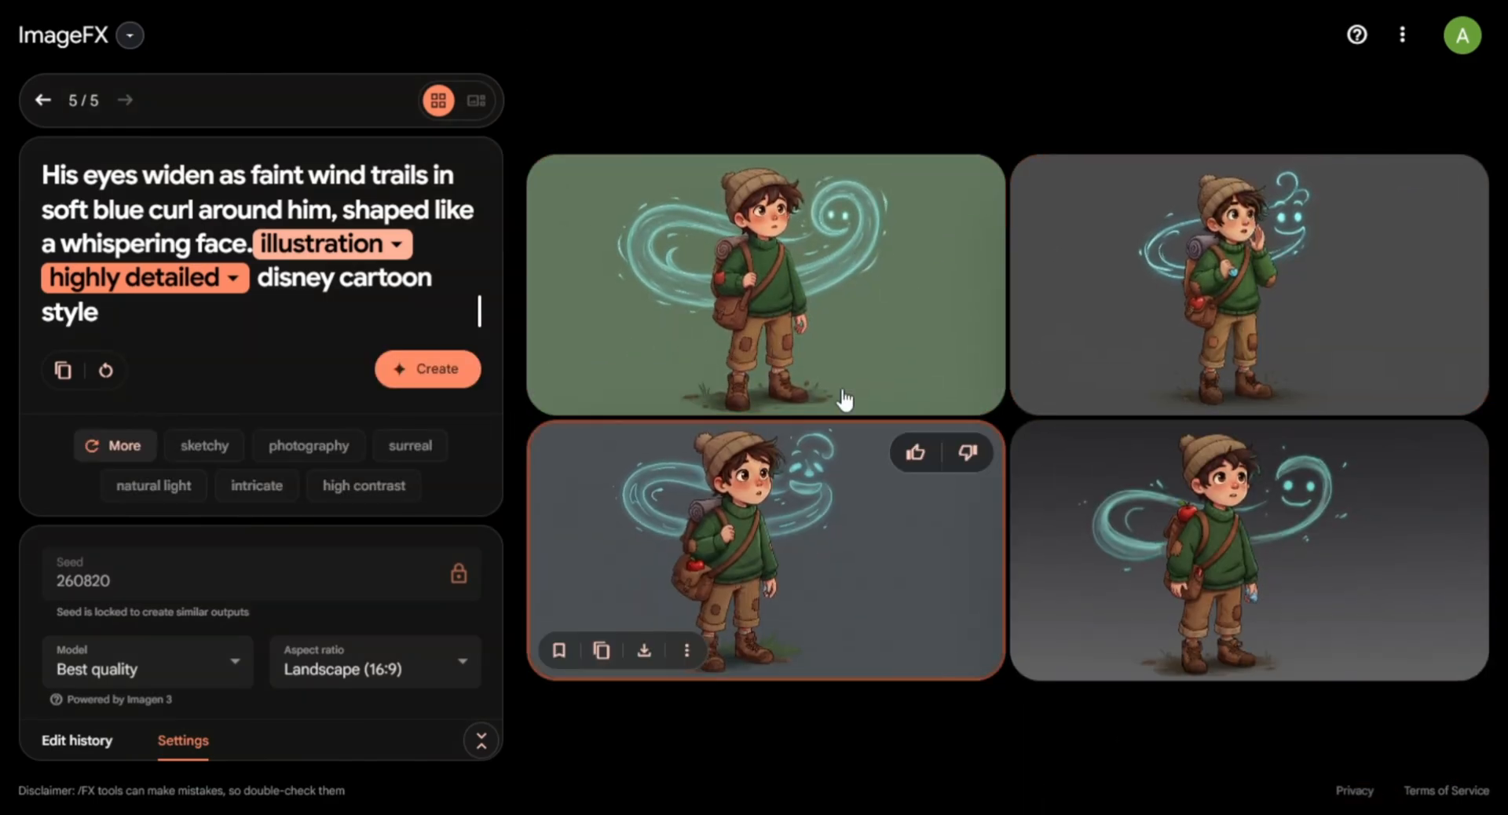
Replace the ImageFX scene text with ChatGPT's village square prompt 3, keeping the style terms, and generate the images.
key(alt+Tab)
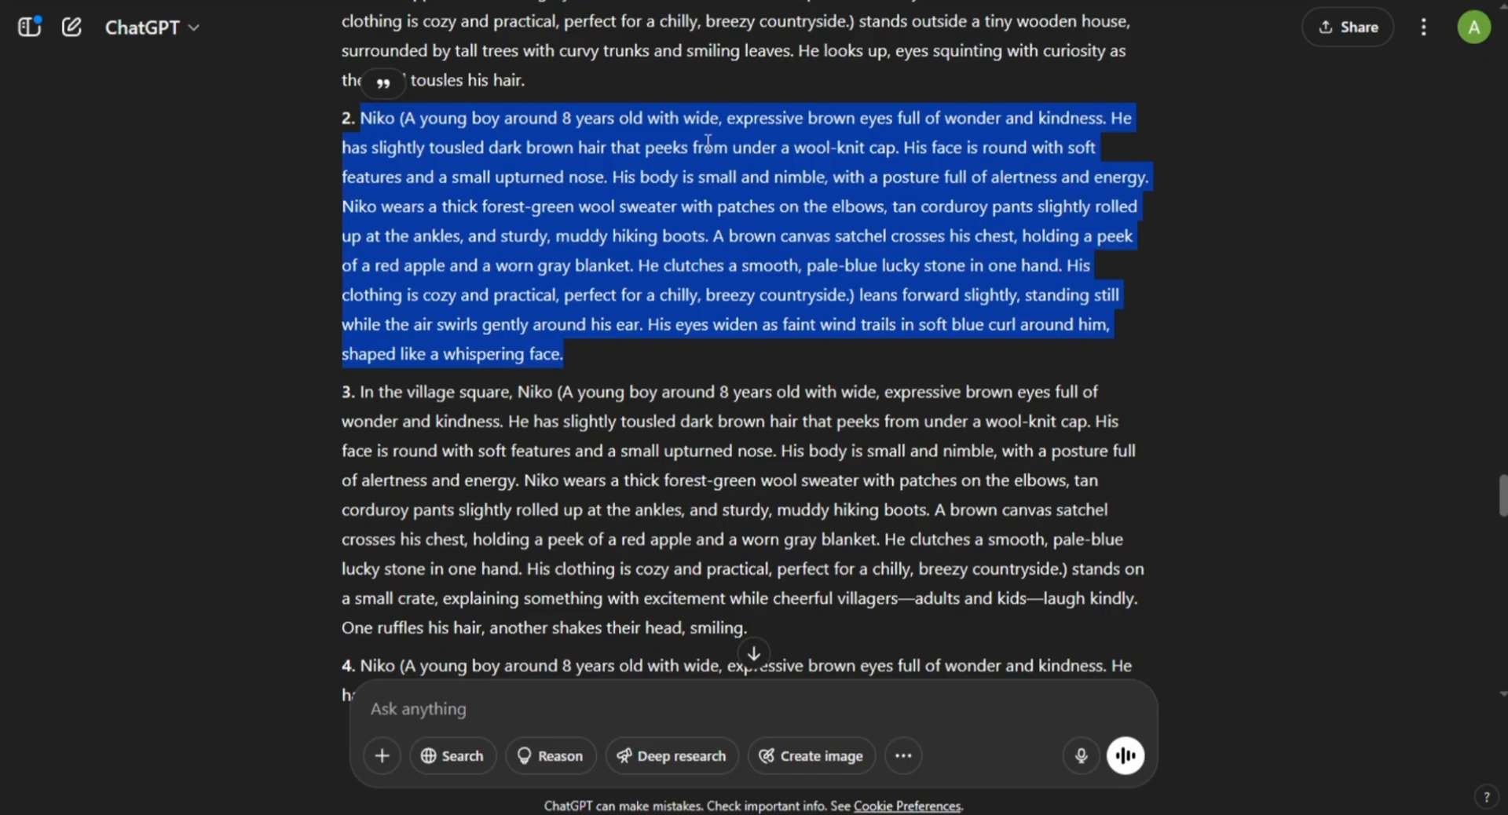
click(596, 360)
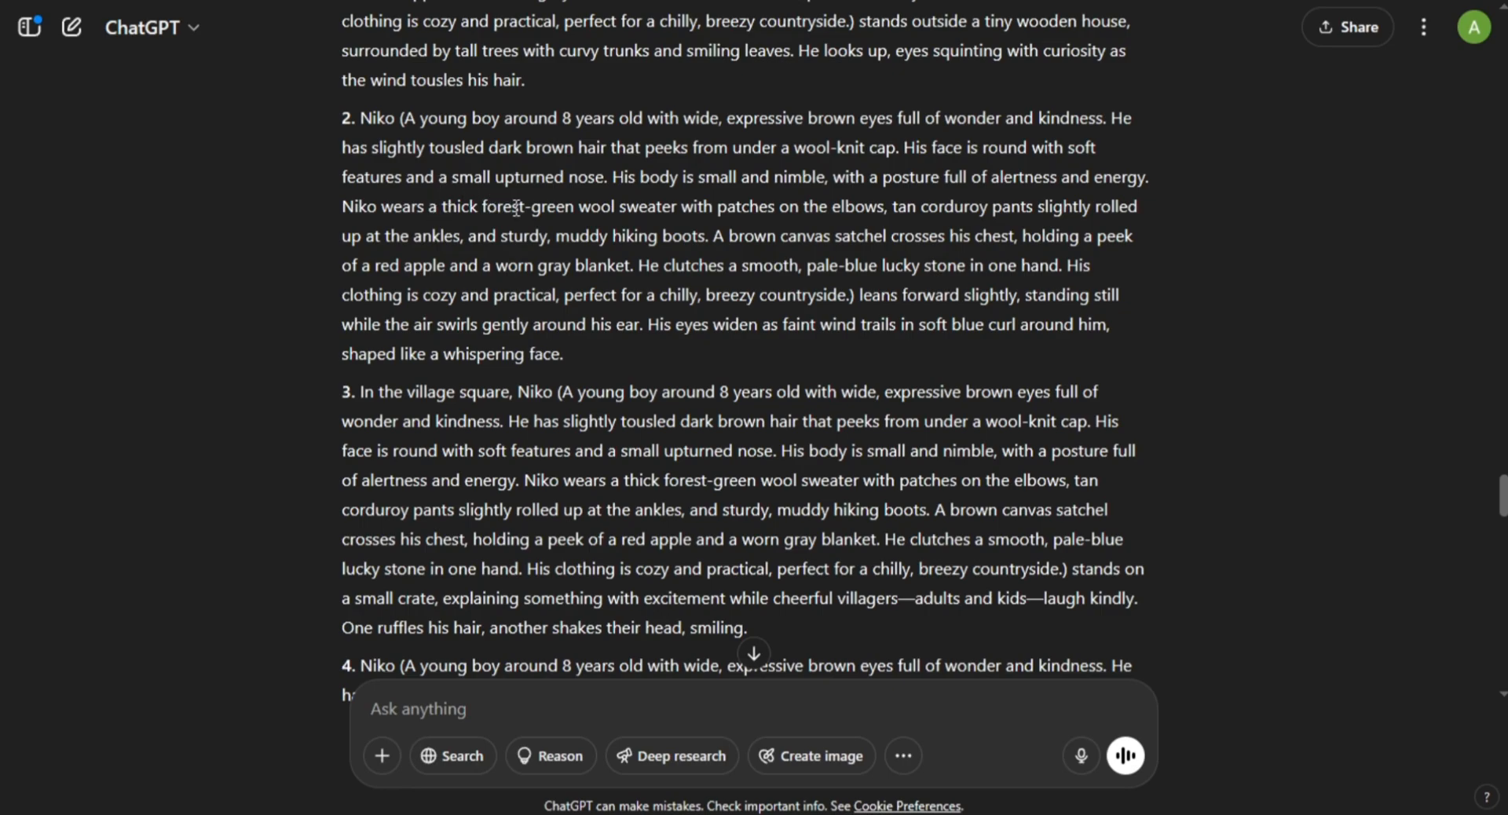
scroll(940, 297, down, 5)
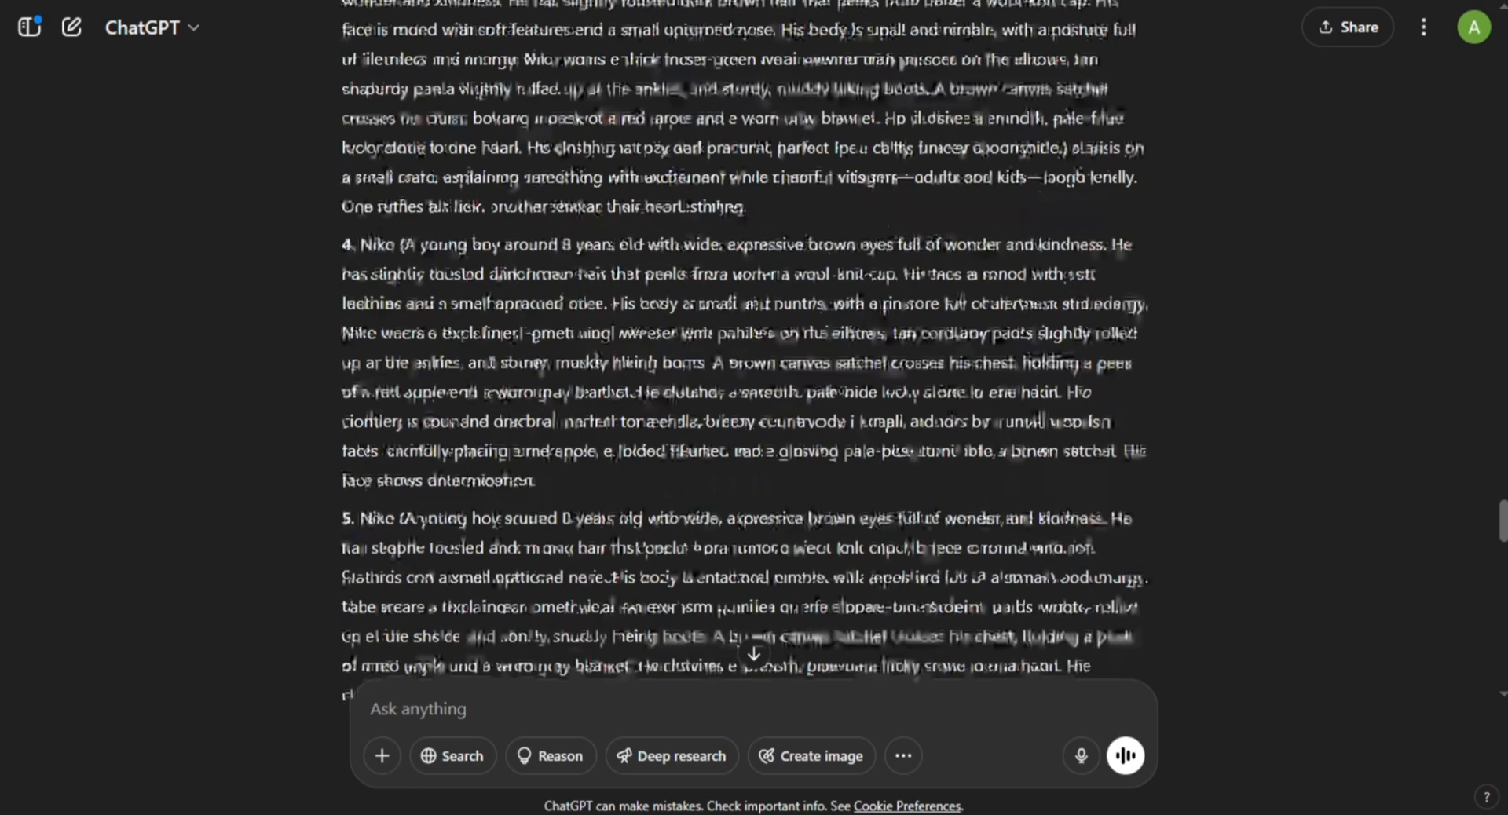
scroll(380, 393, up, 5)
drag(361, 391, 862, 624)
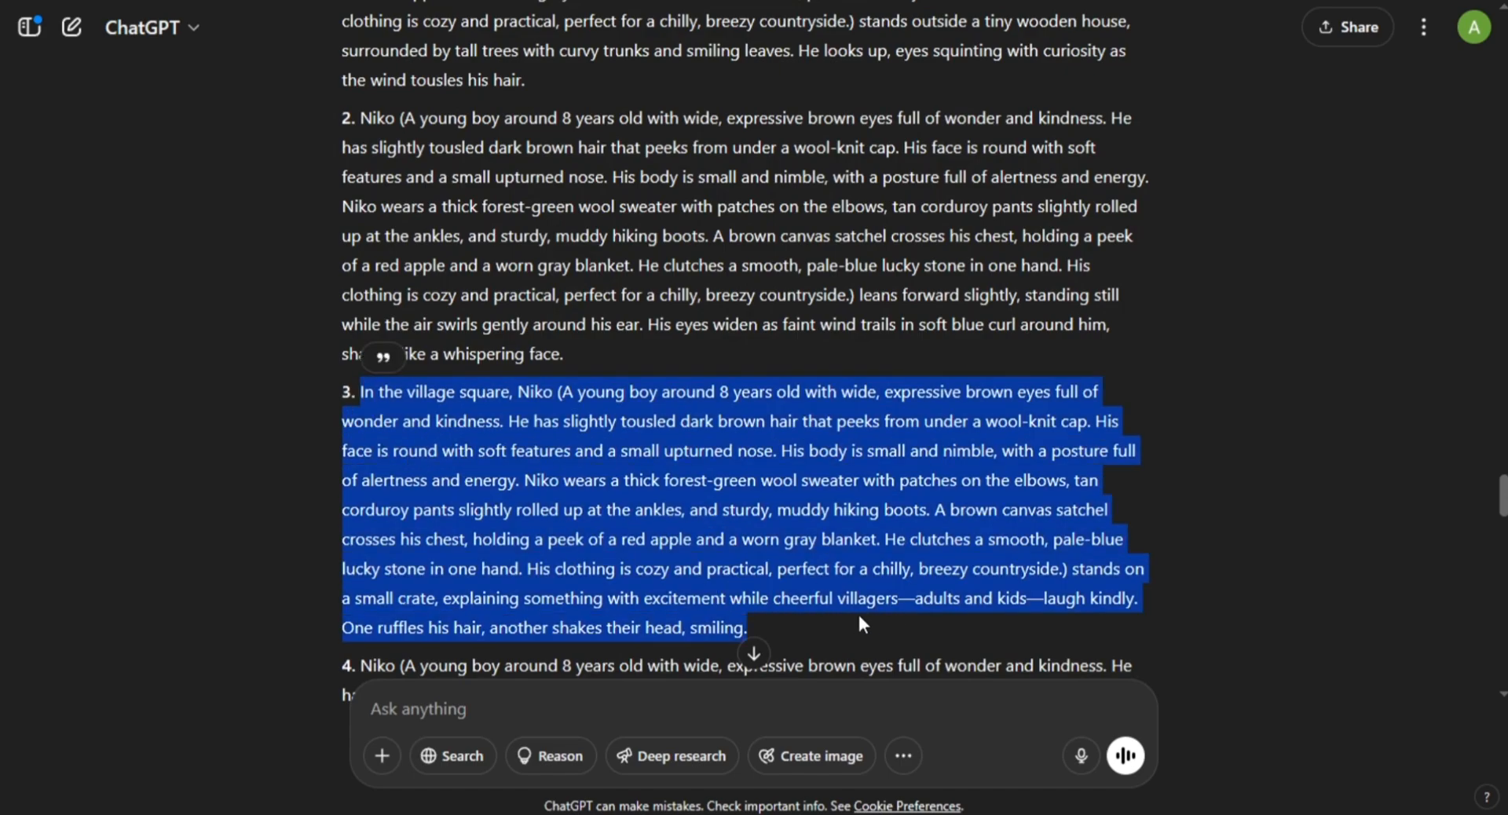
right_click(695, 452)
click(756, 485)
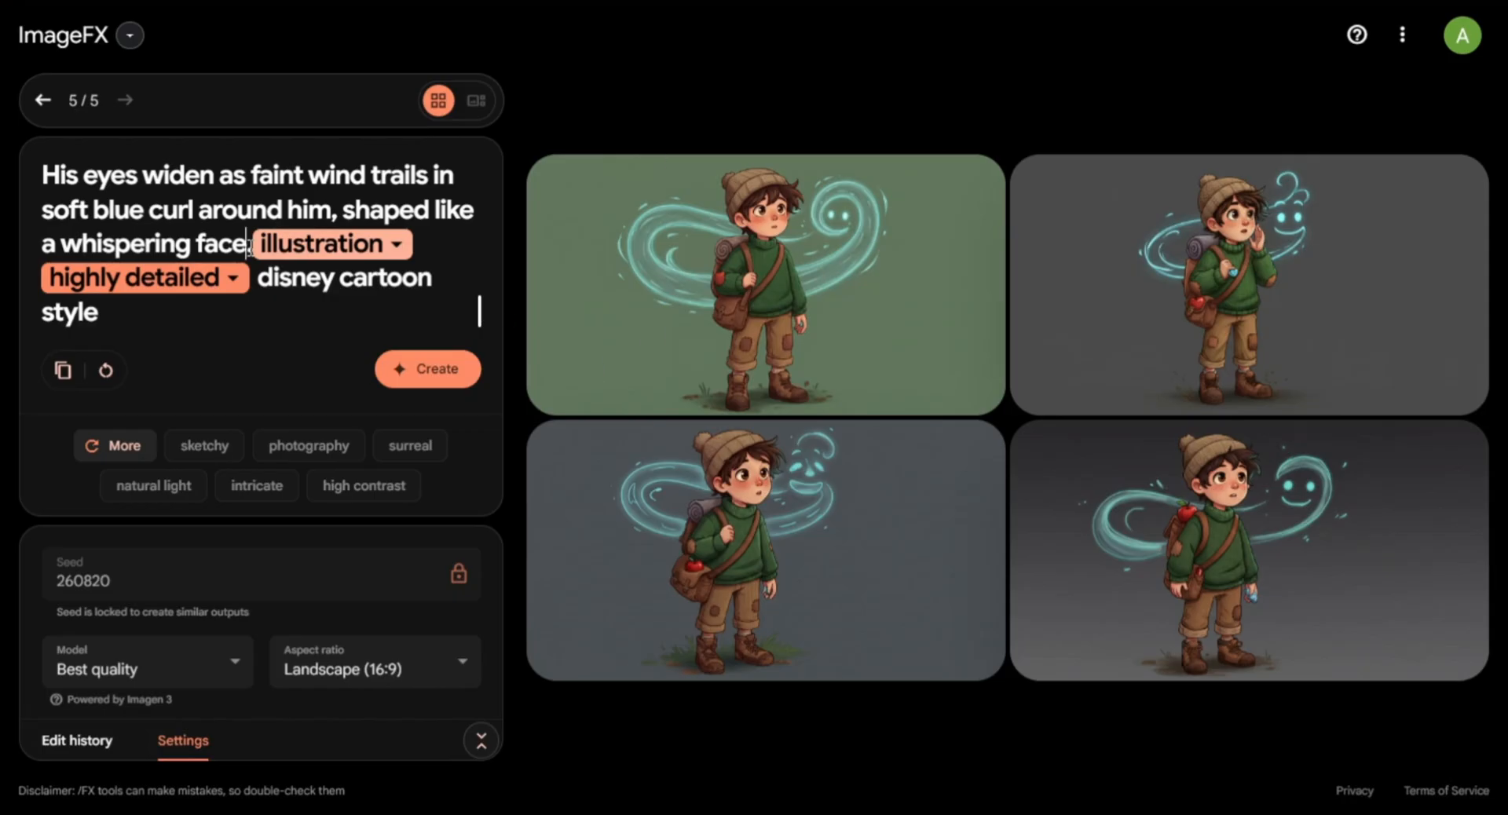
drag(248, 244, 40, 157)
key(ctrl+v)
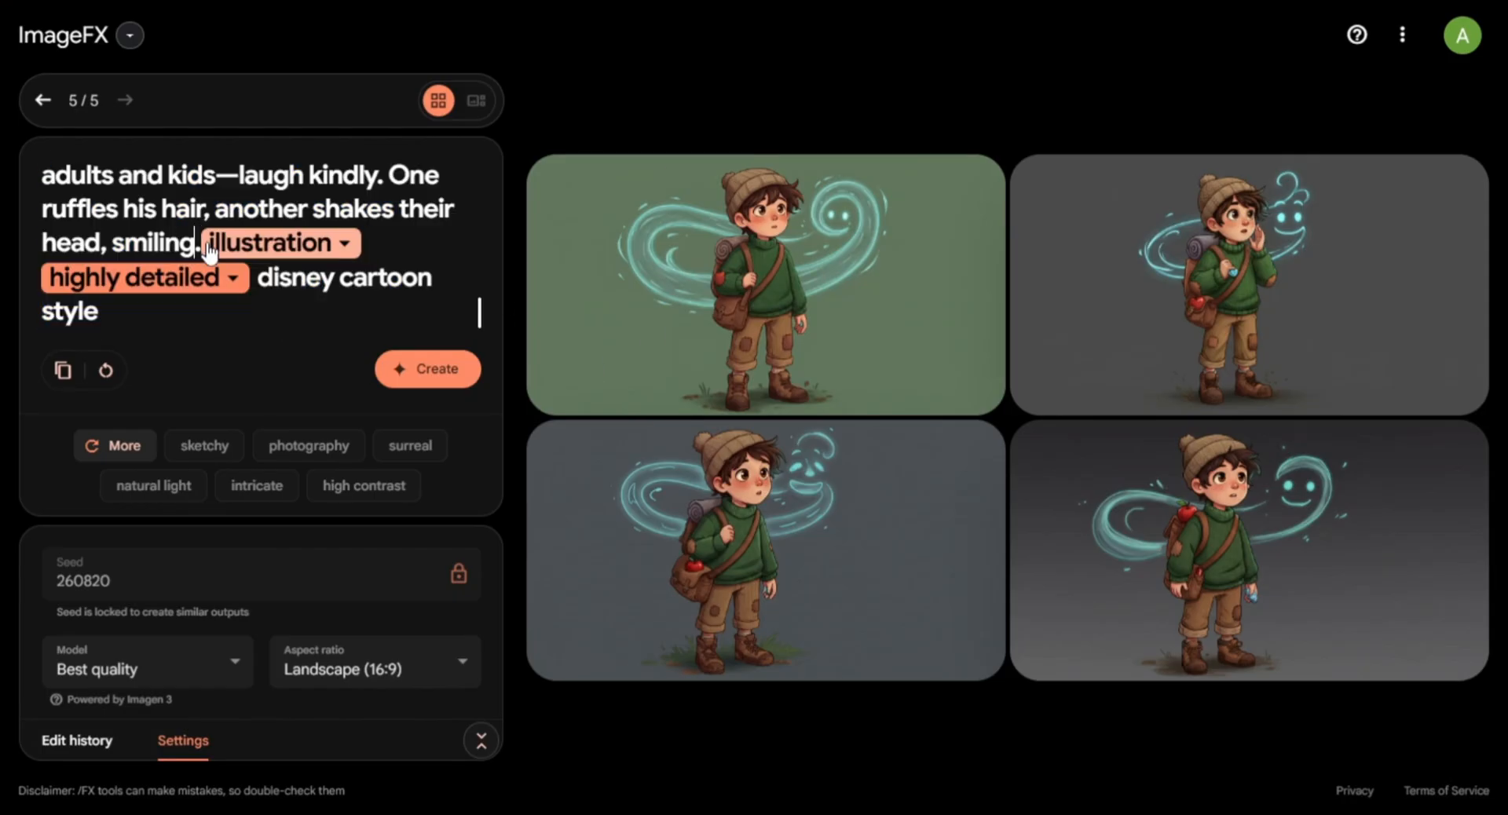
click(404, 368)
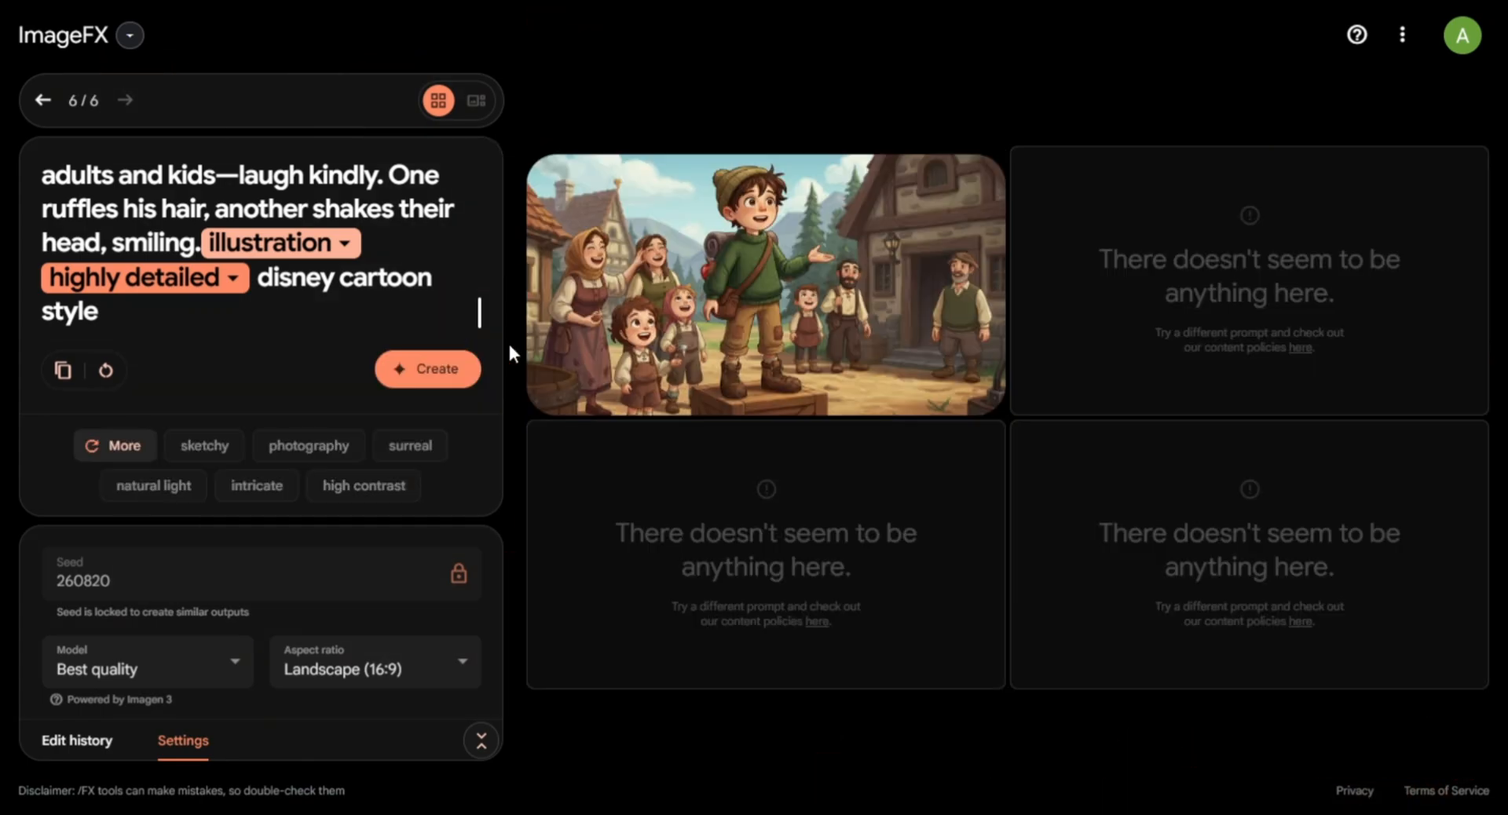
mouse_move(803, 245)
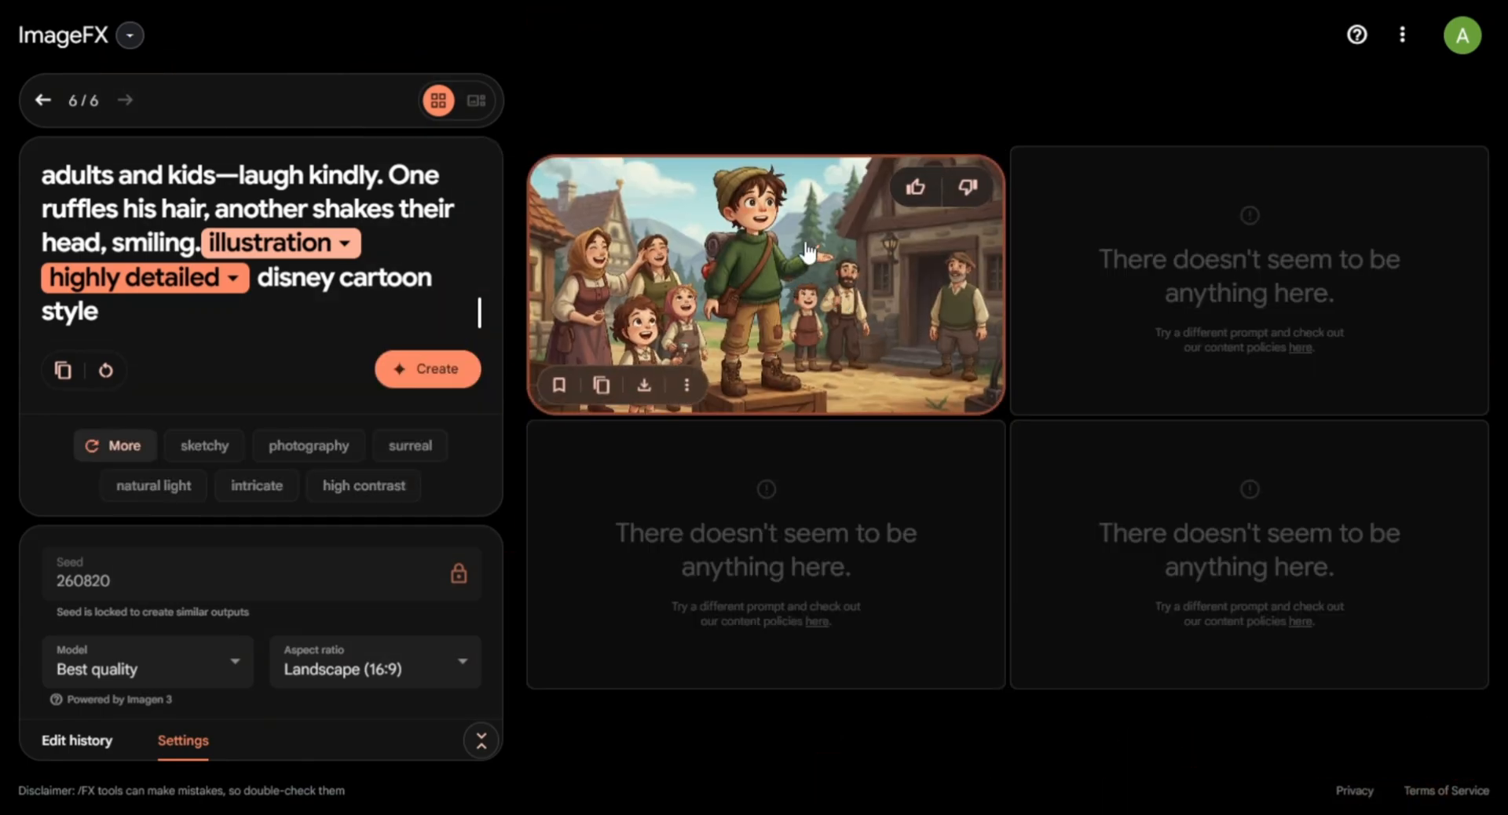
Replace the ImageFX scene text with ChatGPT's prompt 4 of Niko packing his satchel indoors, and generate the images.
key(alt+Tab)
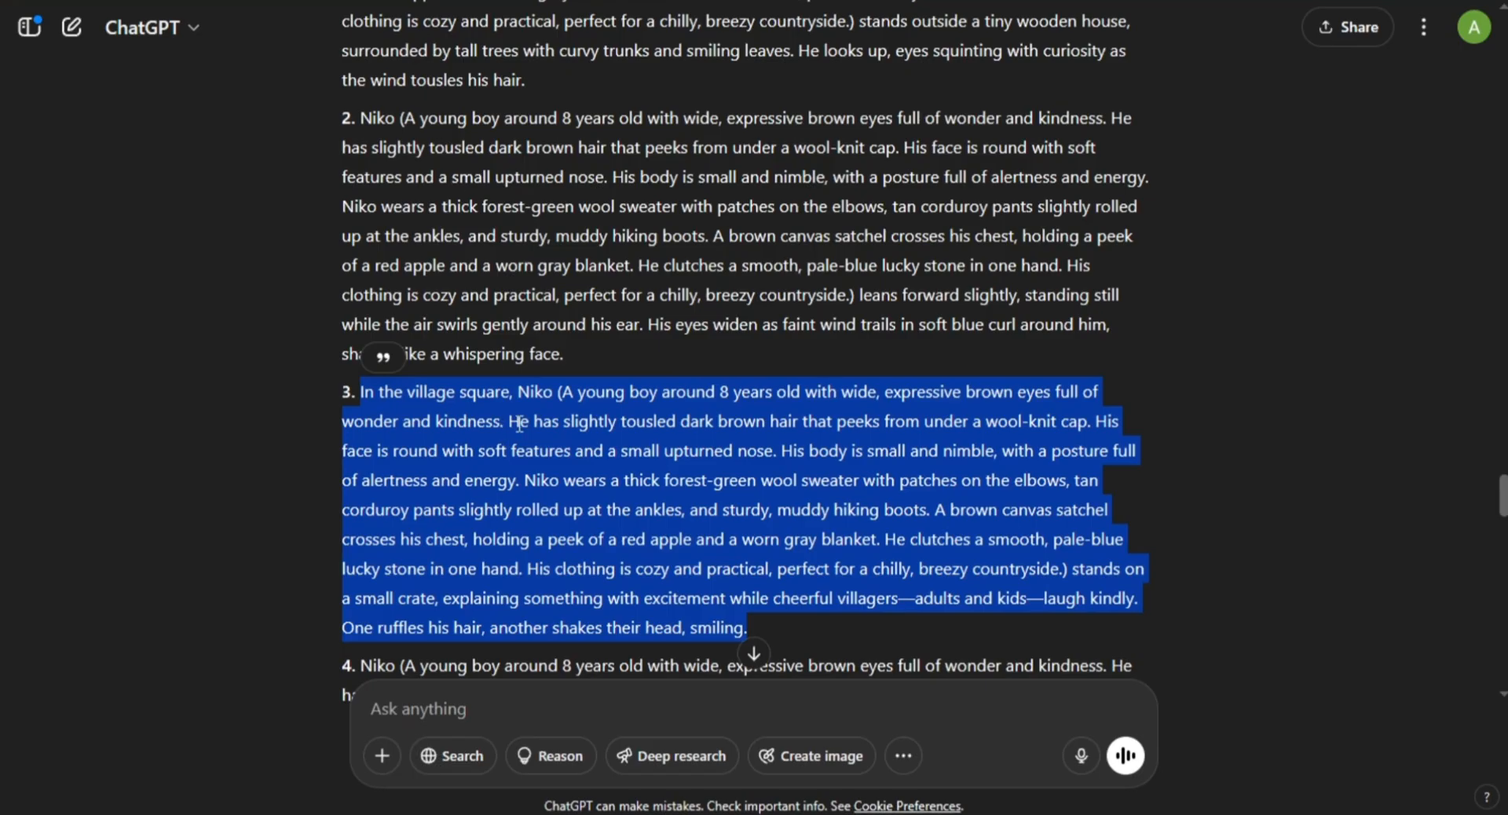
scroll(746, 354, down, 5)
drag(360, 244, 482, 479)
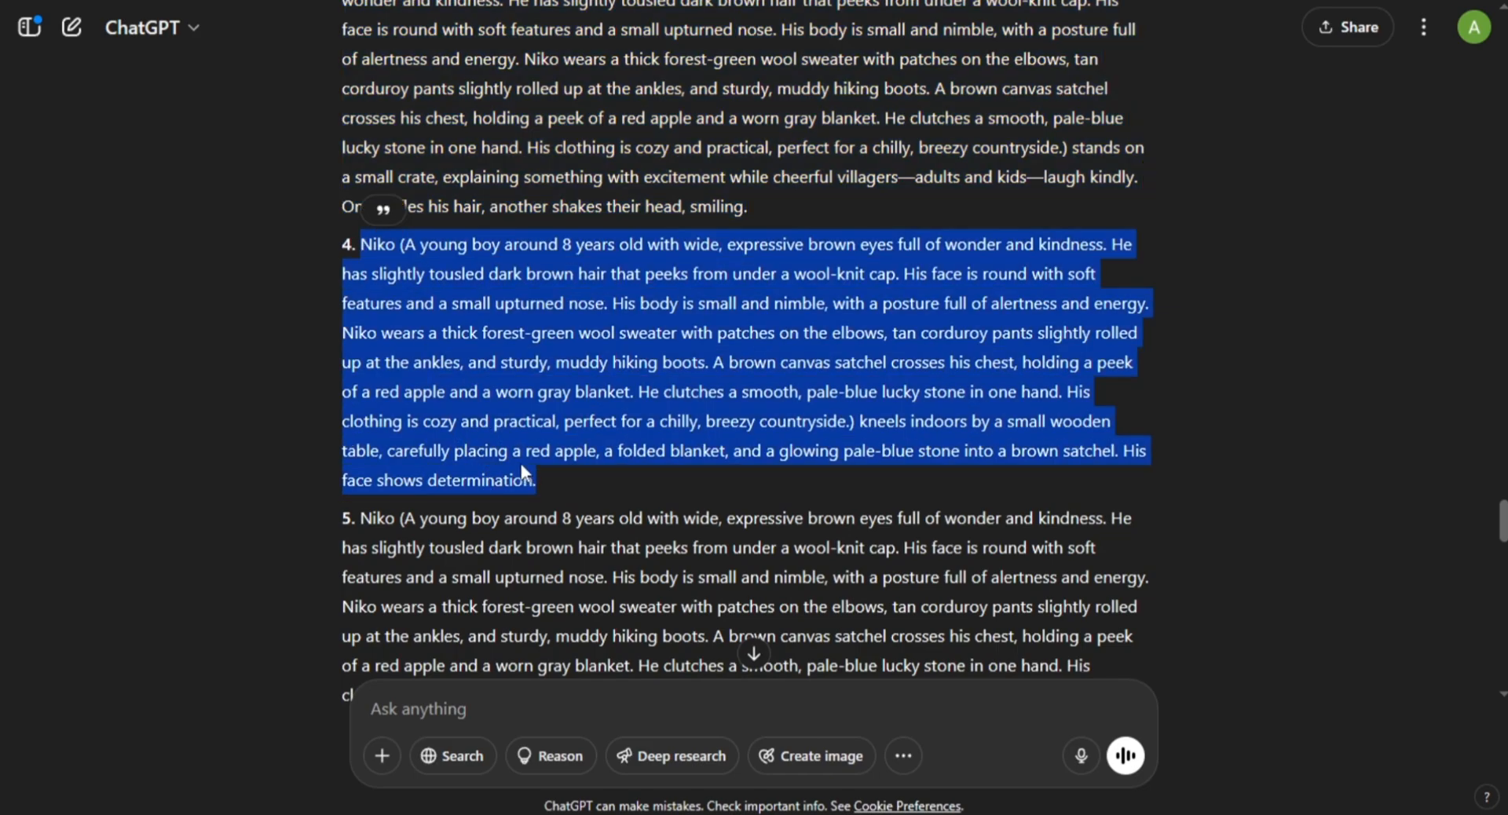
key(alt+Tab)
drag(201, 250, 88, 169)
key(ctrl+v)
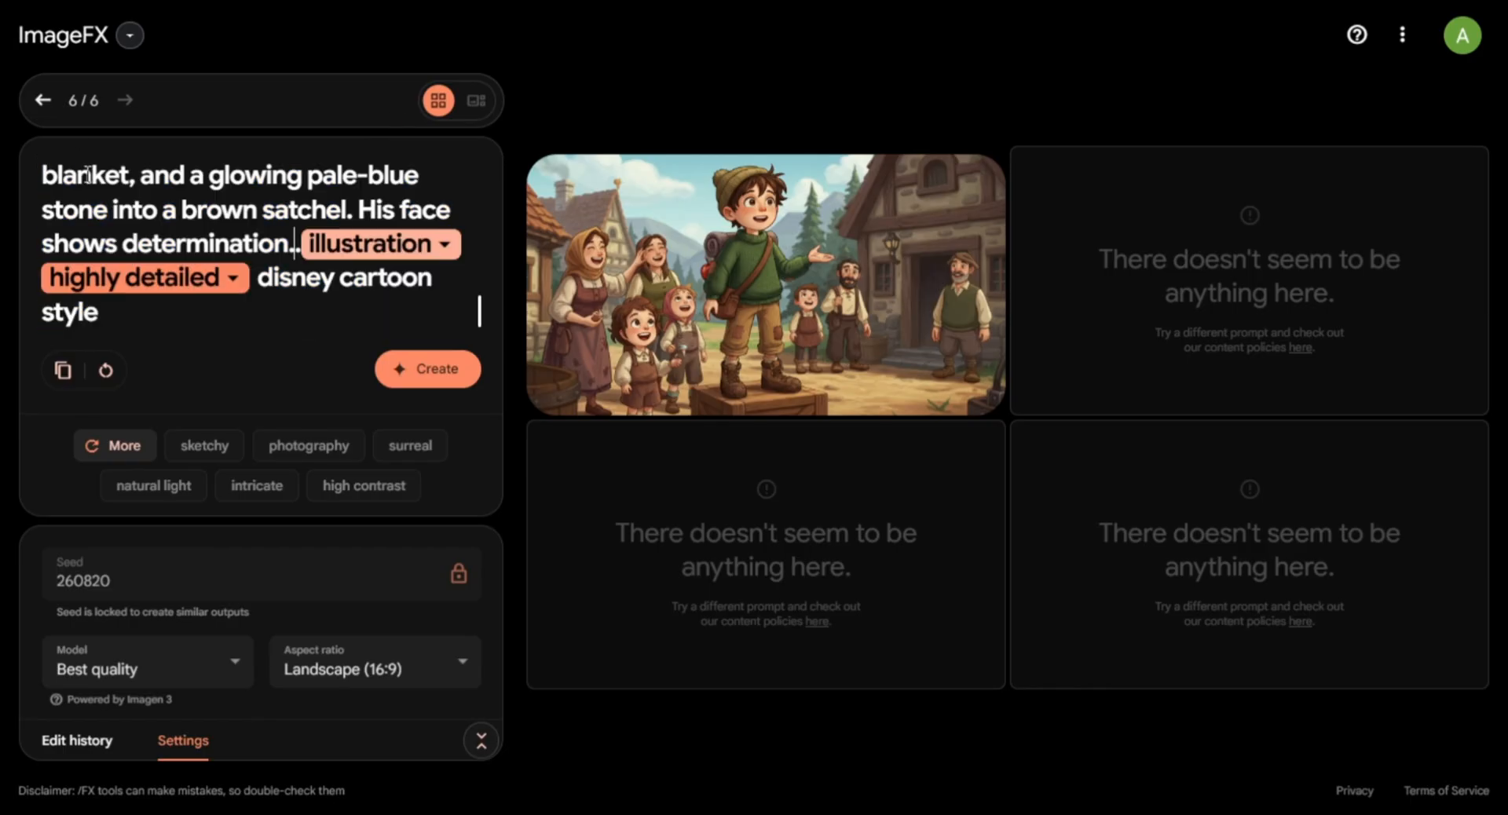
click(436, 377)
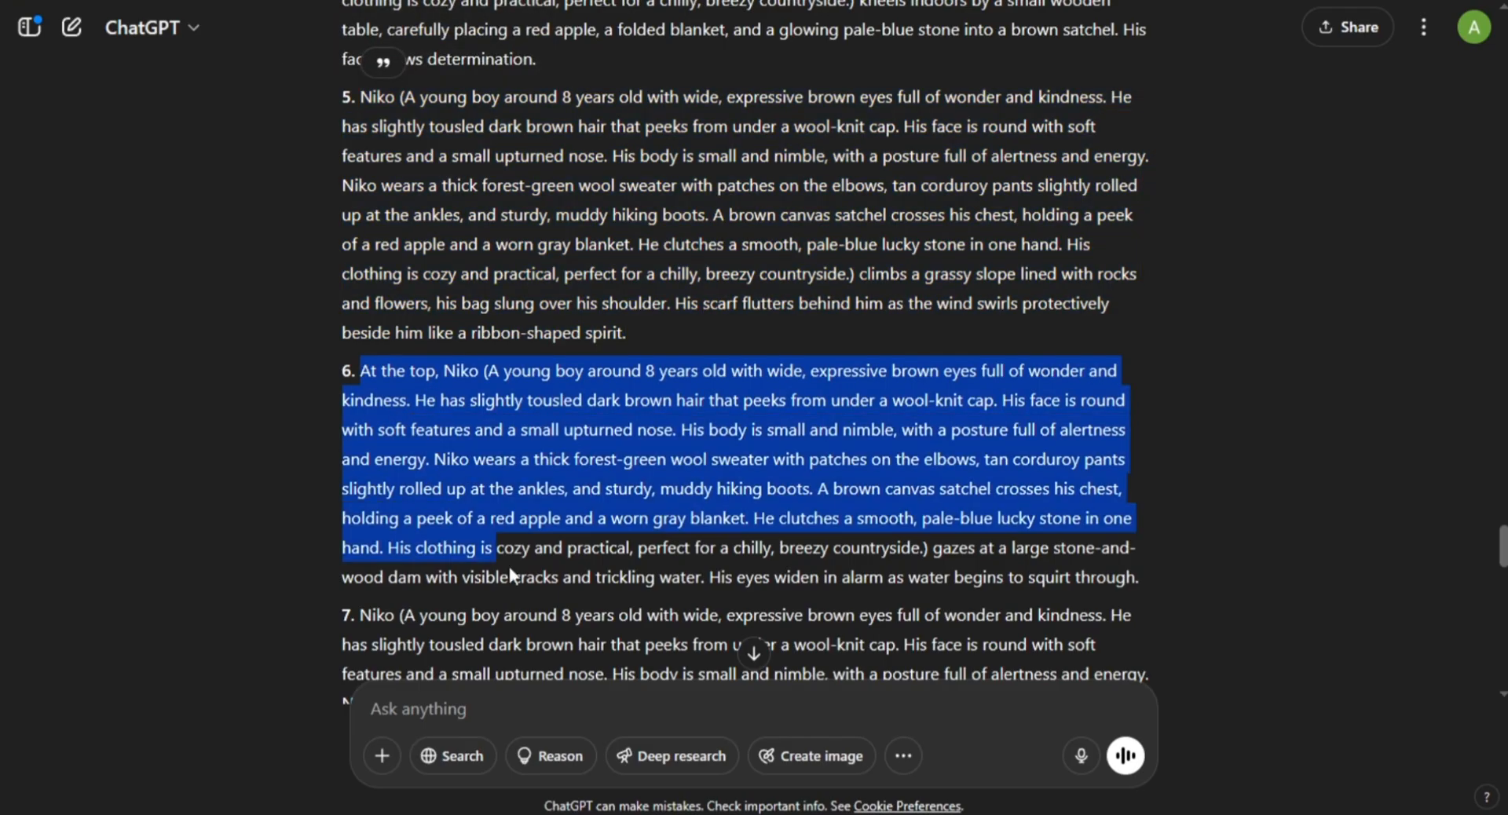
Replace the ImageFX scene text with ChatGPT's prompt 6 of Niko gazing at the cracked dam, and generate the images.
drag(509, 550, 1144, 548)
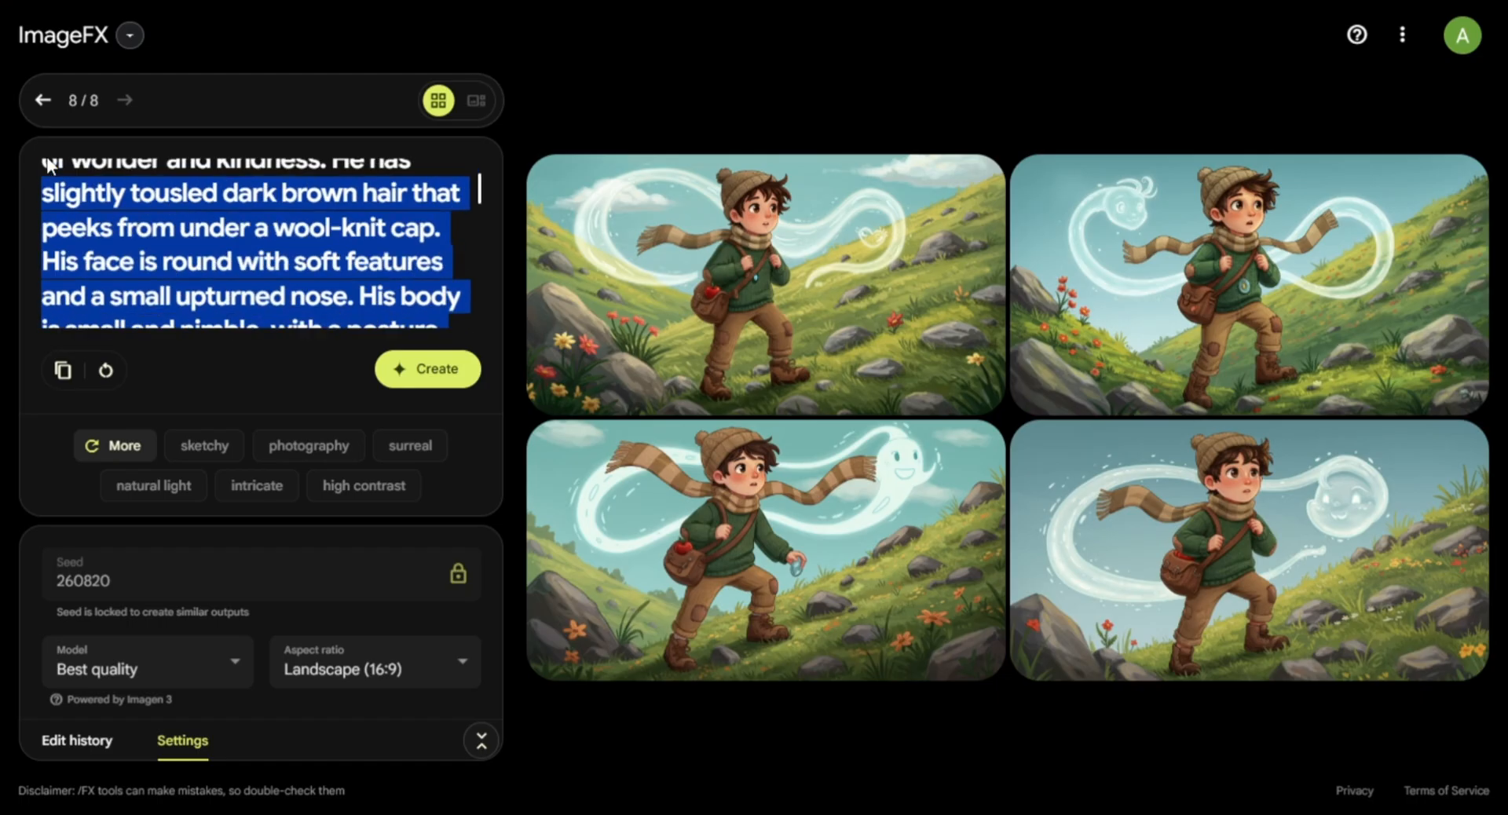
key(ctrl+v)
click(428, 368)
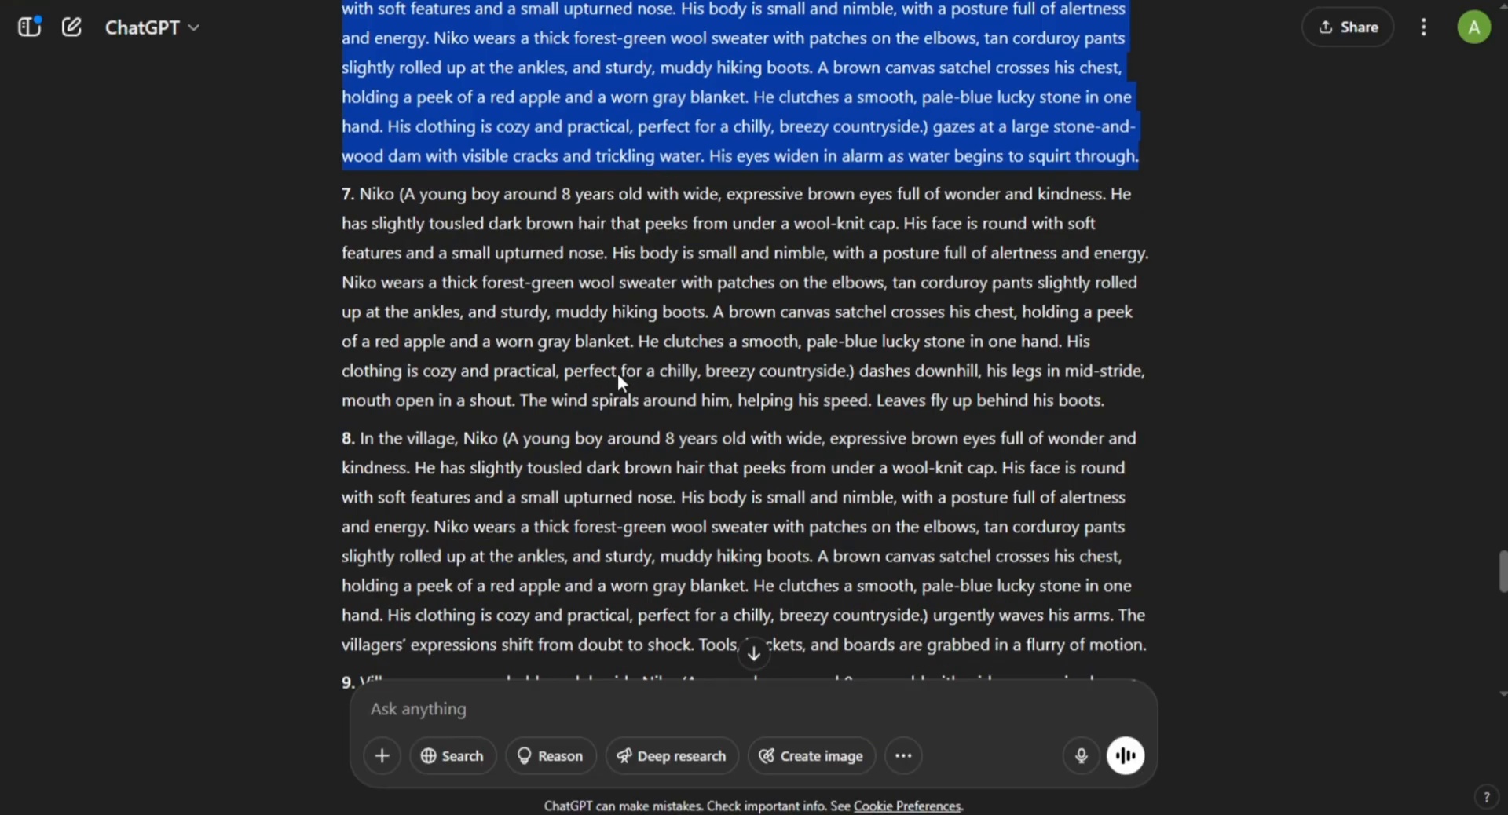
Replace the ImageFX scene text with ChatGPT's prompt 7 of Niko dashing downhill, and generate the images.
drag(359, 194, 1106, 402)
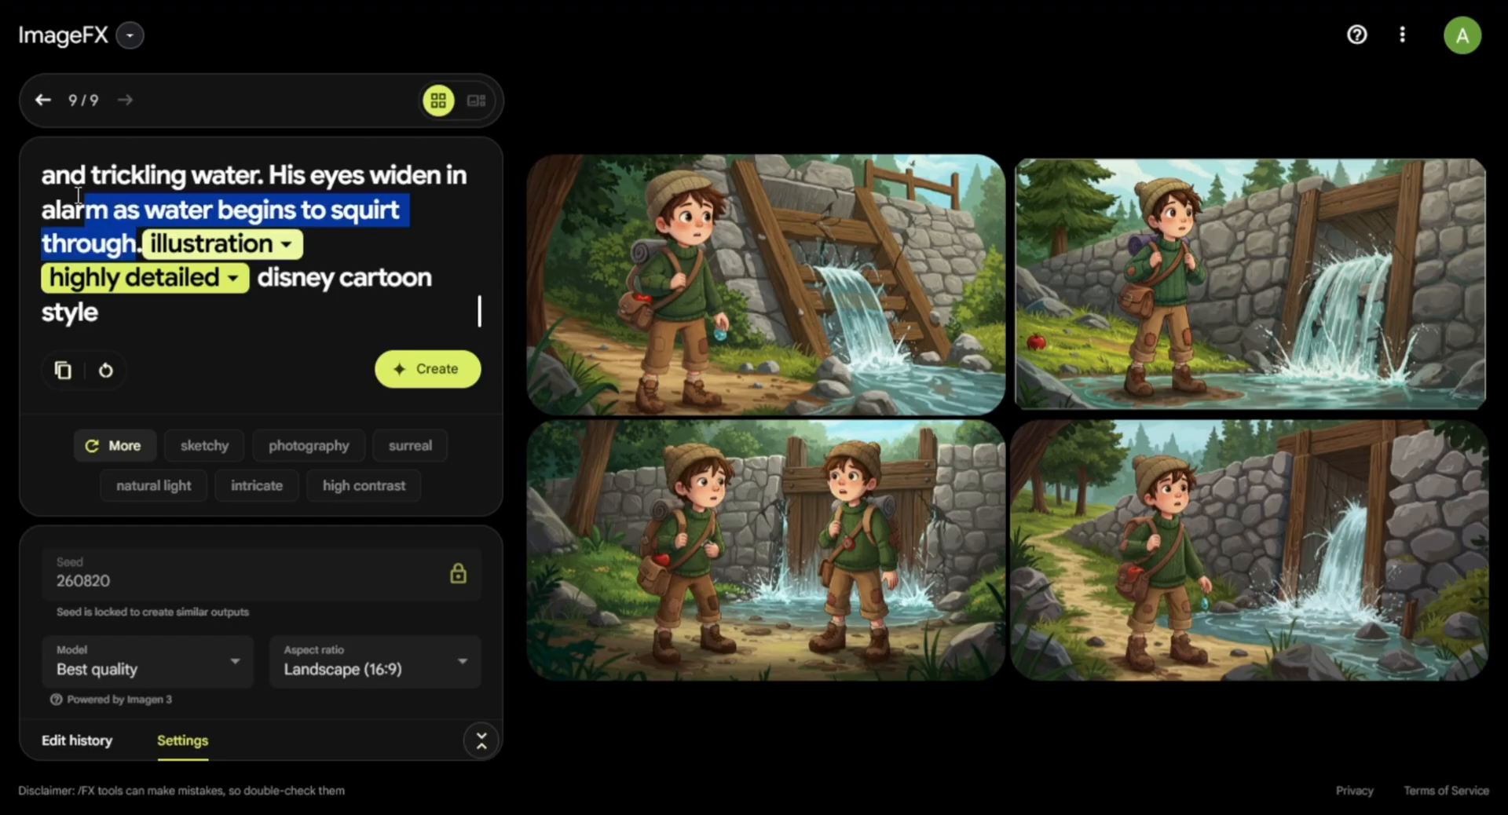
key(ctrl+v)
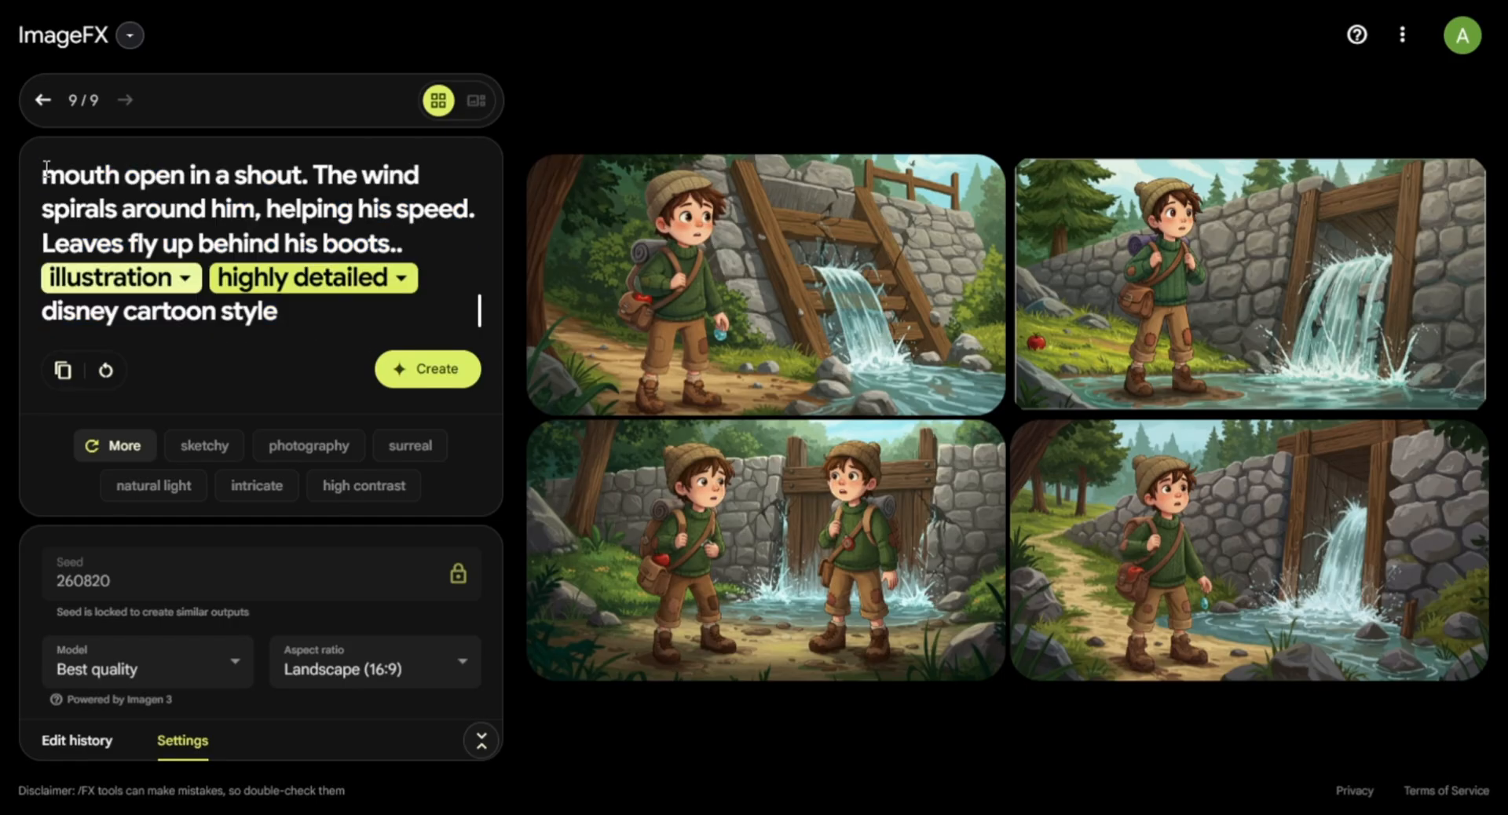
click(404, 375)
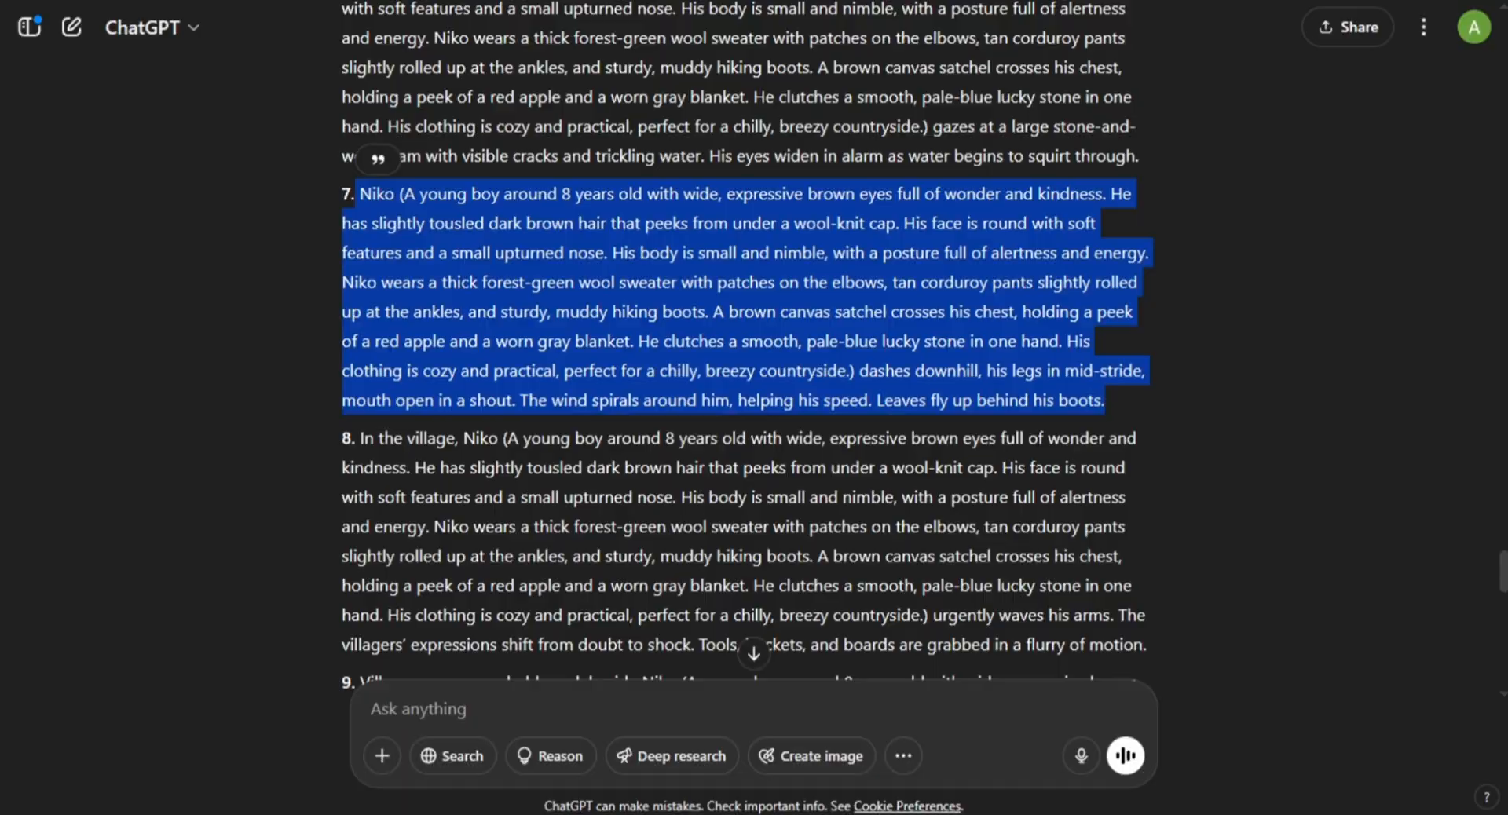
Replace the ImageFX scene text with ChatGPT's prompt 8 of Niko waving to the villagers, and generate the images.
drag(361, 438, 1147, 645)
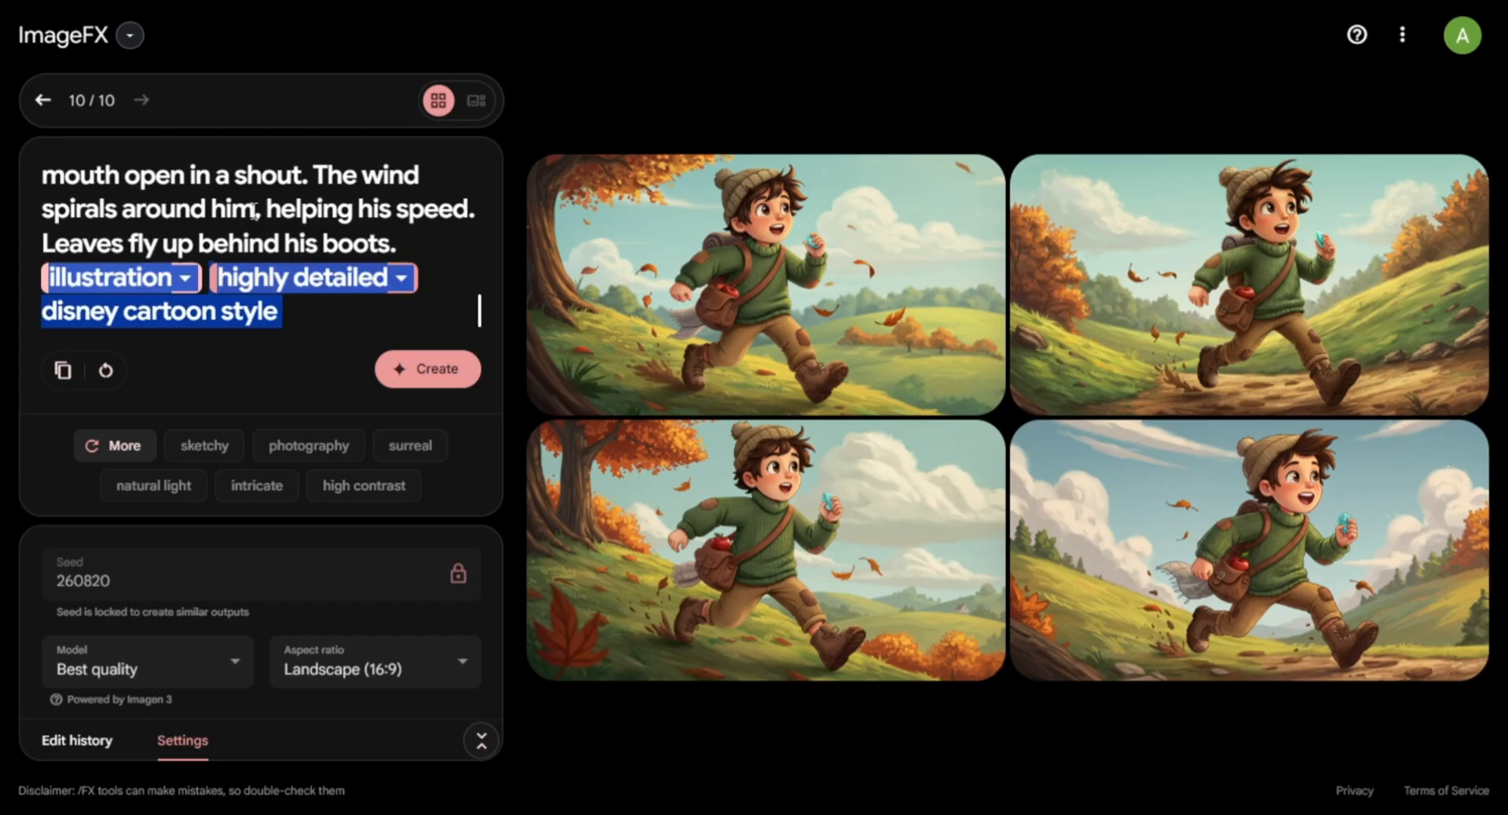
key(ctrl+v)
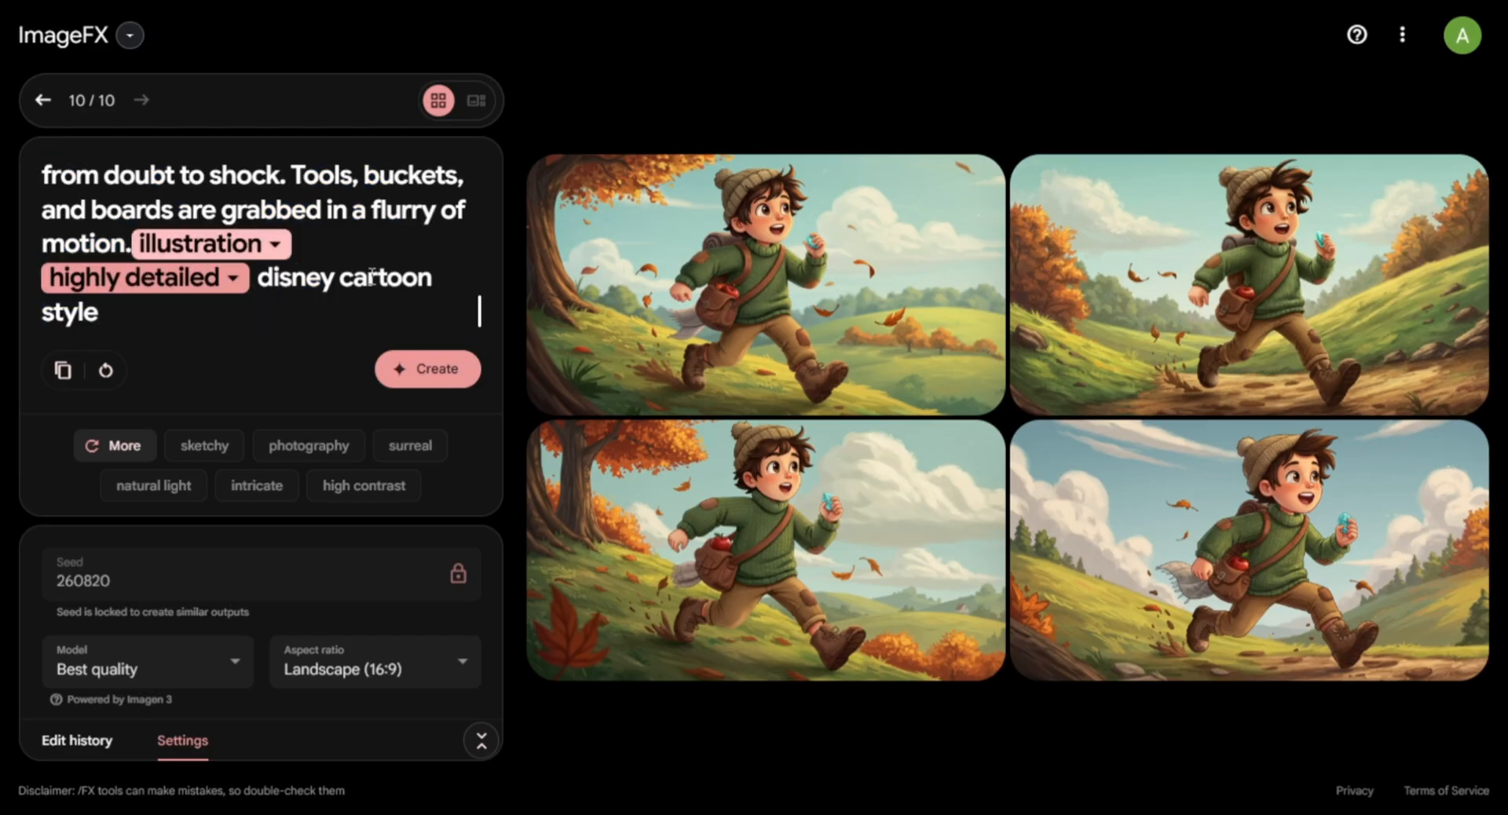
click(414, 368)
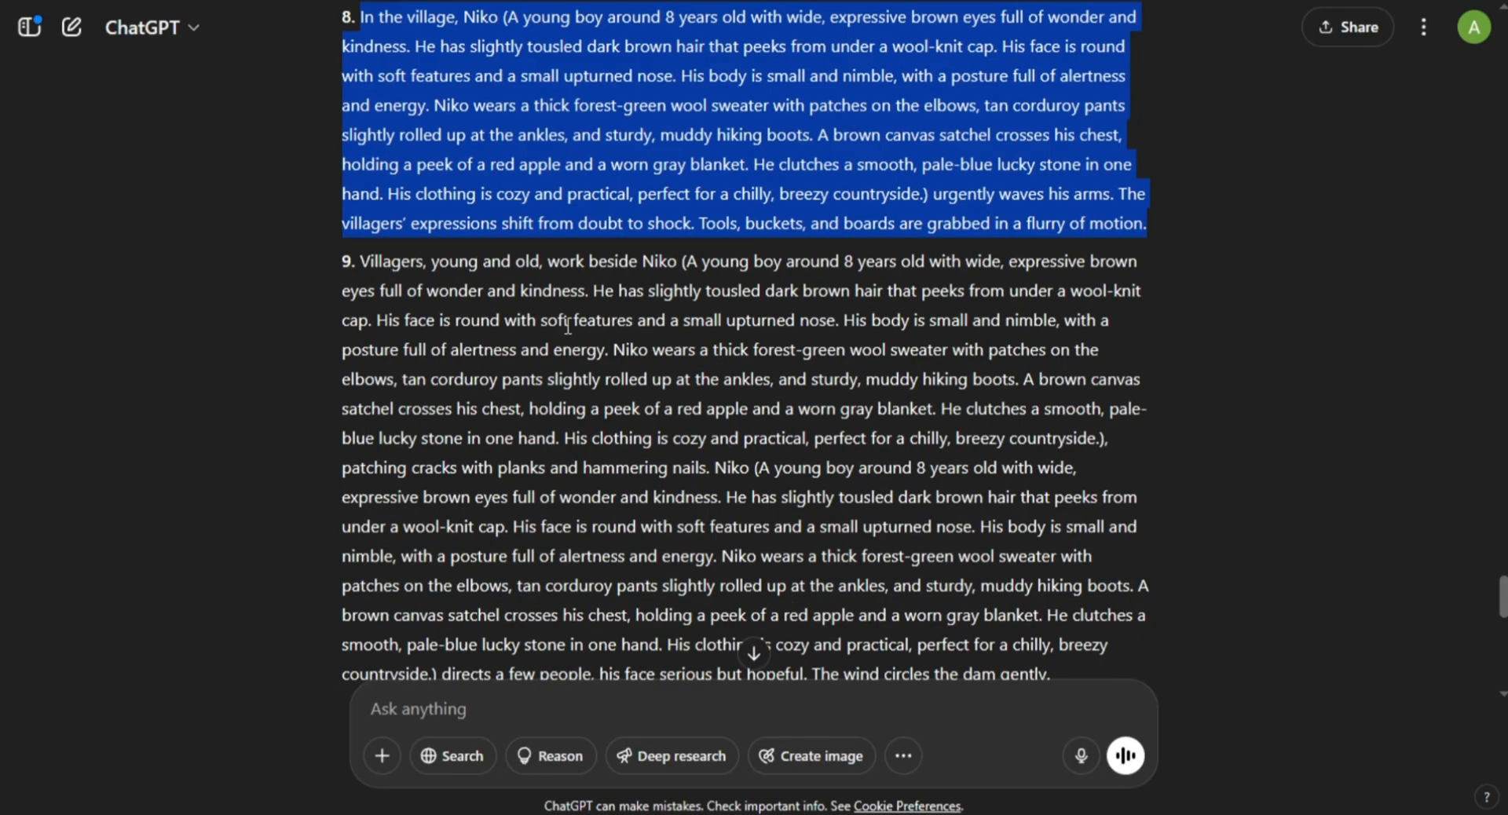
Copy ChatGPT's prompt 9 into the PROMPT document and replace the second mention of Niko and its full description with "He".
drag(361, 261, 1051, 465)
scroll(1043, 595, down, 3)
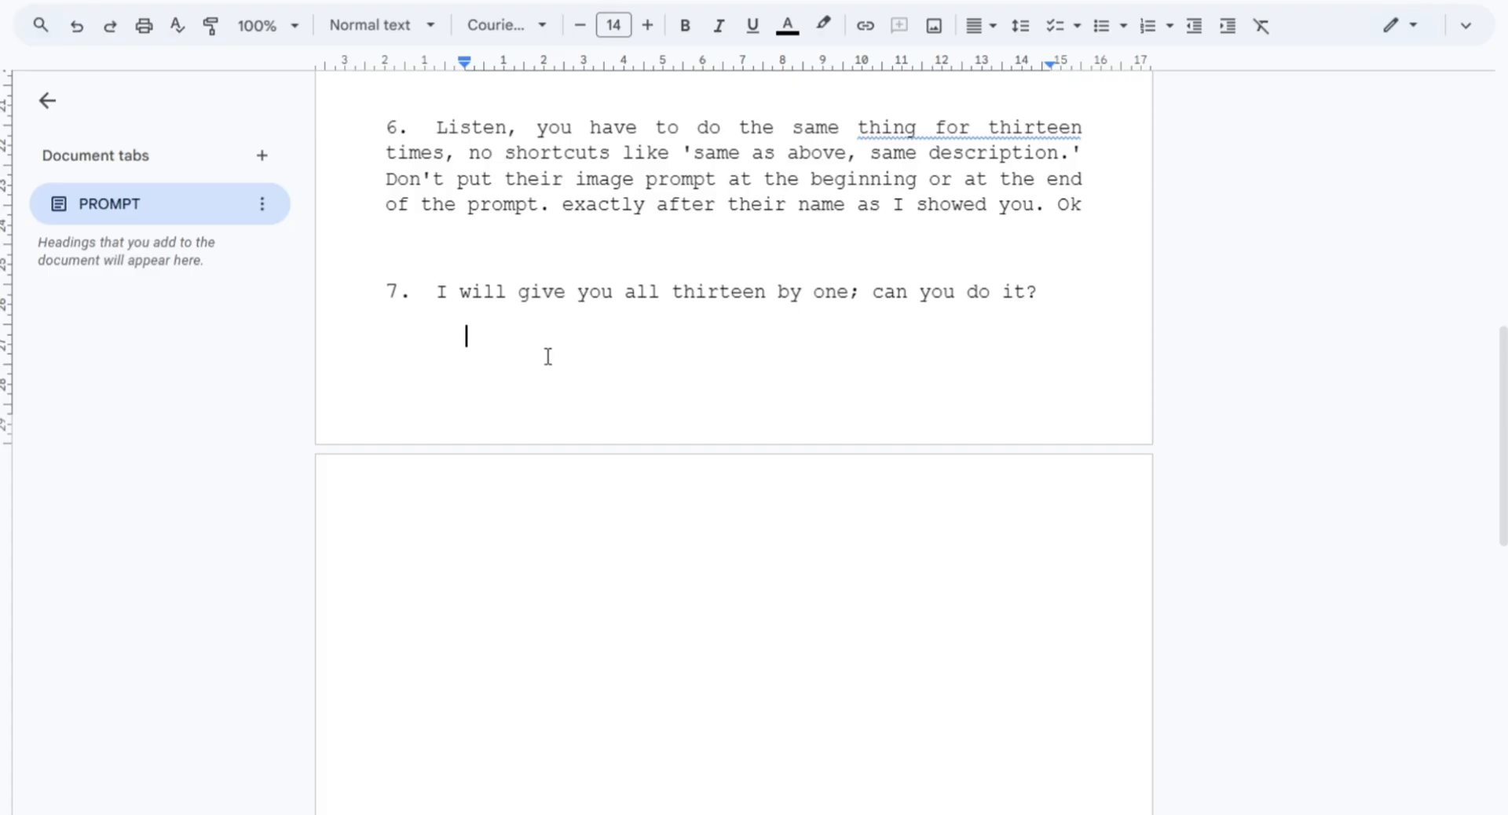
key(ctrl+v)
drag(1026, 312, 869, 696)
key(BackSpace)
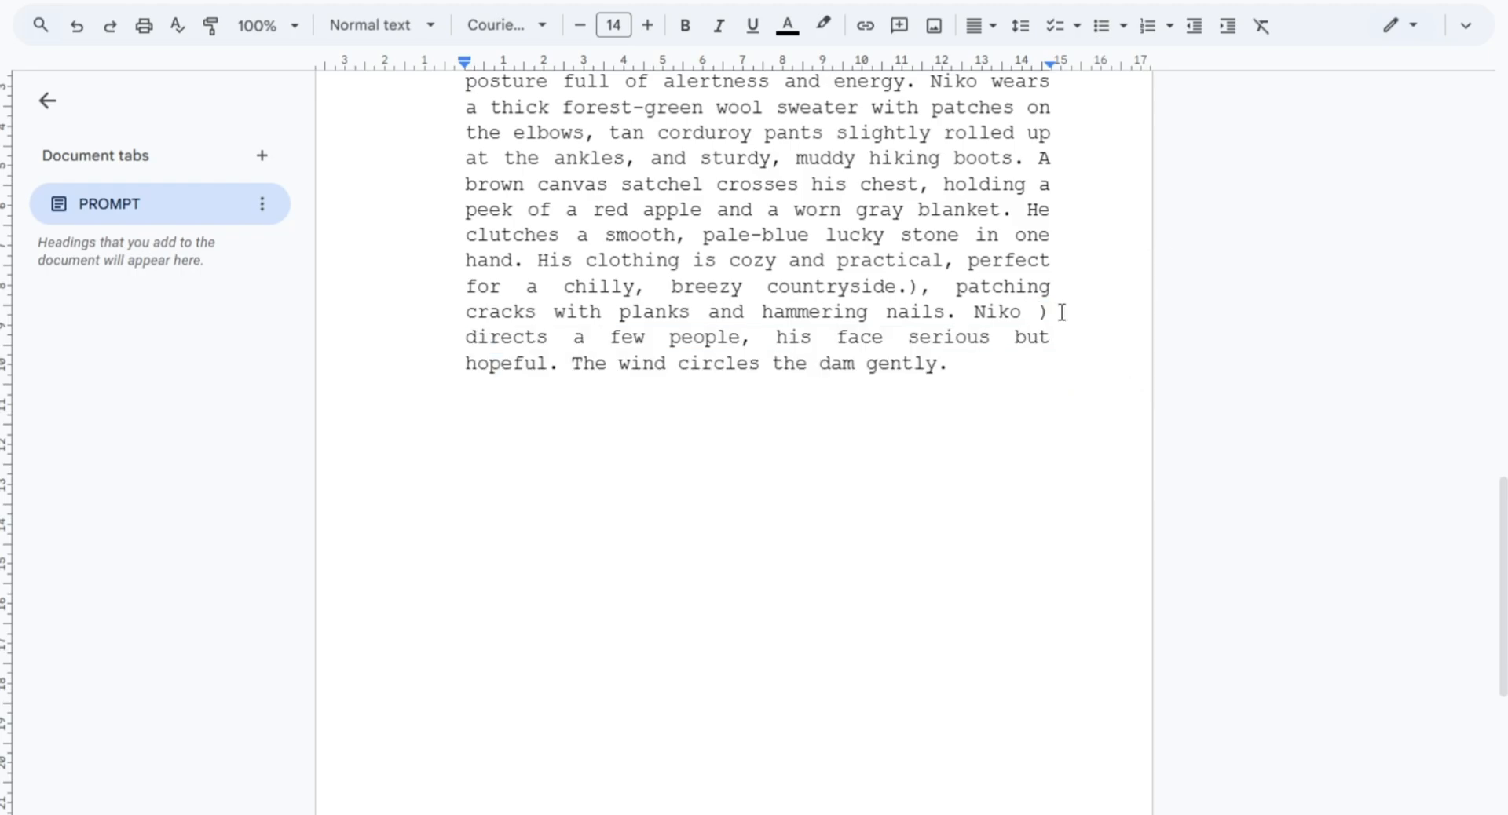
drag(1050, 311, 964, 312)
key(BackSpace)
text(He)
Move the shortened prompt 9 out of the document into ImageFX in place of the village scene text, generate the images, and return to ChatGPT.
drag(795, 363, 471, 188)
key(BackSpace)
key(ctrl+Tab)
key(ctrl+a)
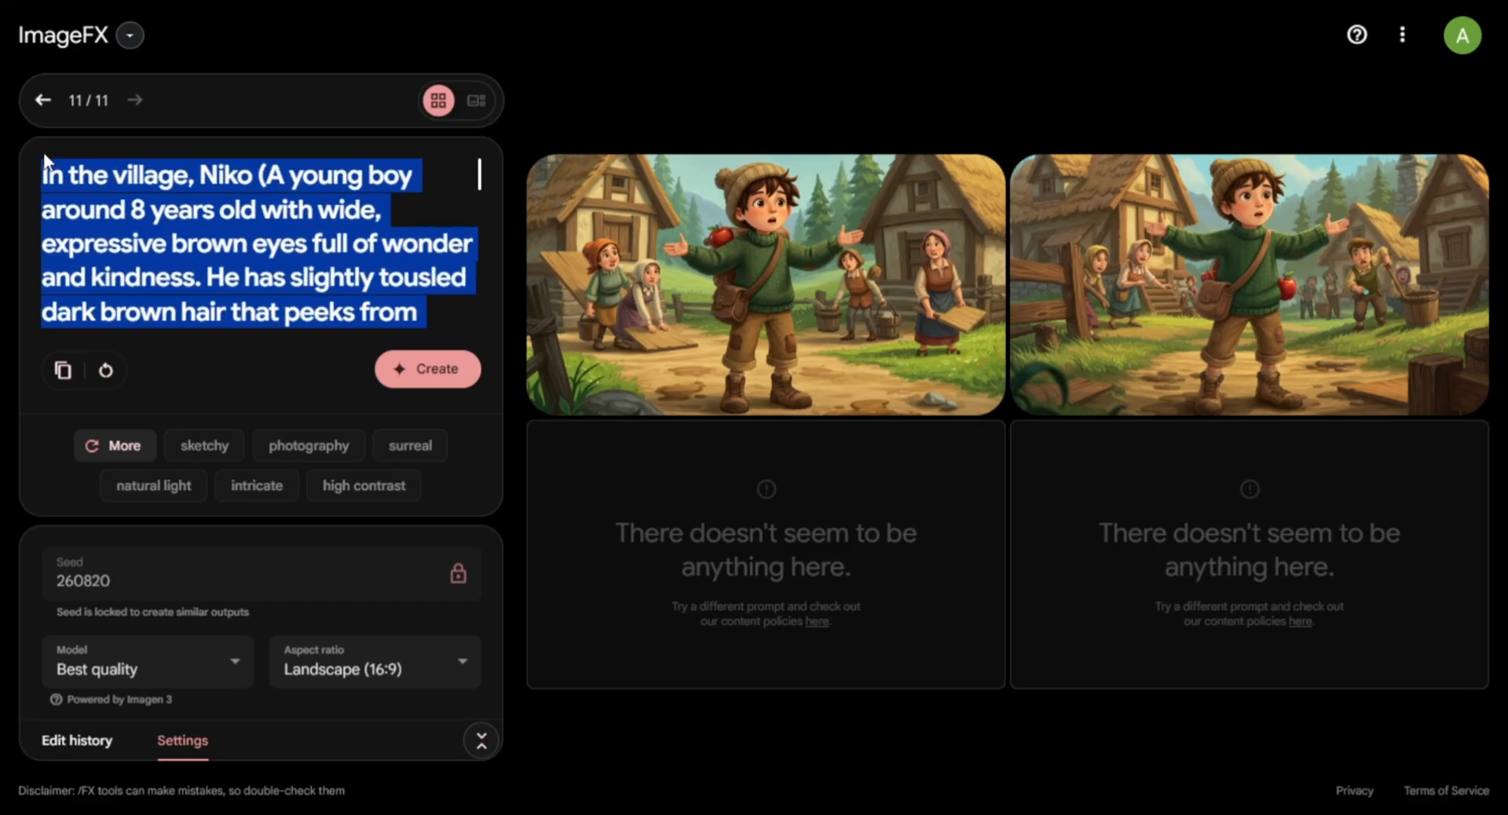
key(ctrl+v)
click(414, 368)
key(ctrl+Tab)
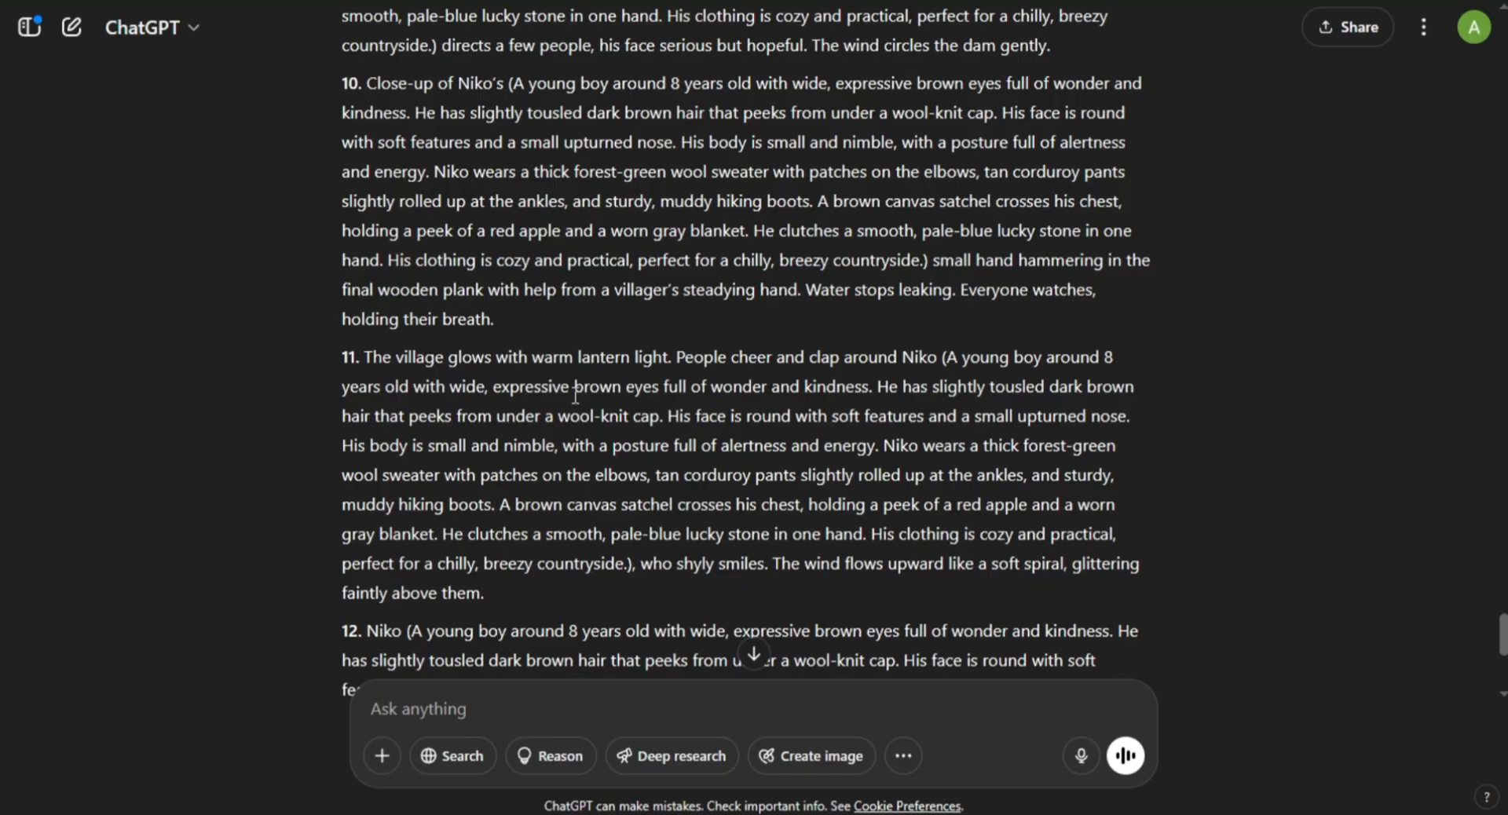
Replace the ImageFX scene text with ChatGPT's full prompt 9 of Niko directing people at the dam, and generate the images.
scroll(745, 353, up, 5)
drag(360, 55, 1025, 482)
key(ctrl+c)
key(ctrl+Tab)
key(ctrl+a)
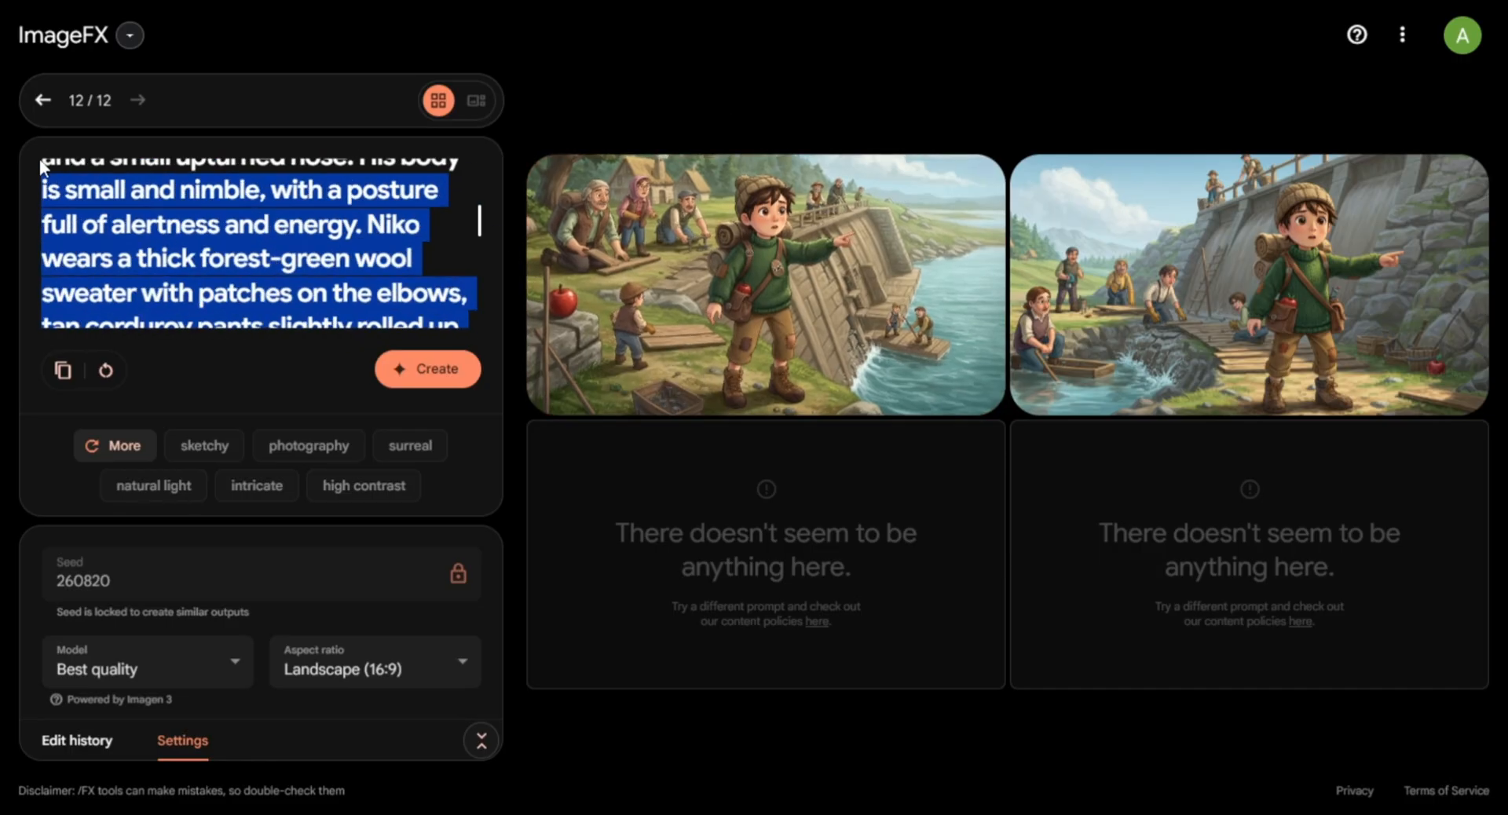
key(ctrl+v)
key(Return)
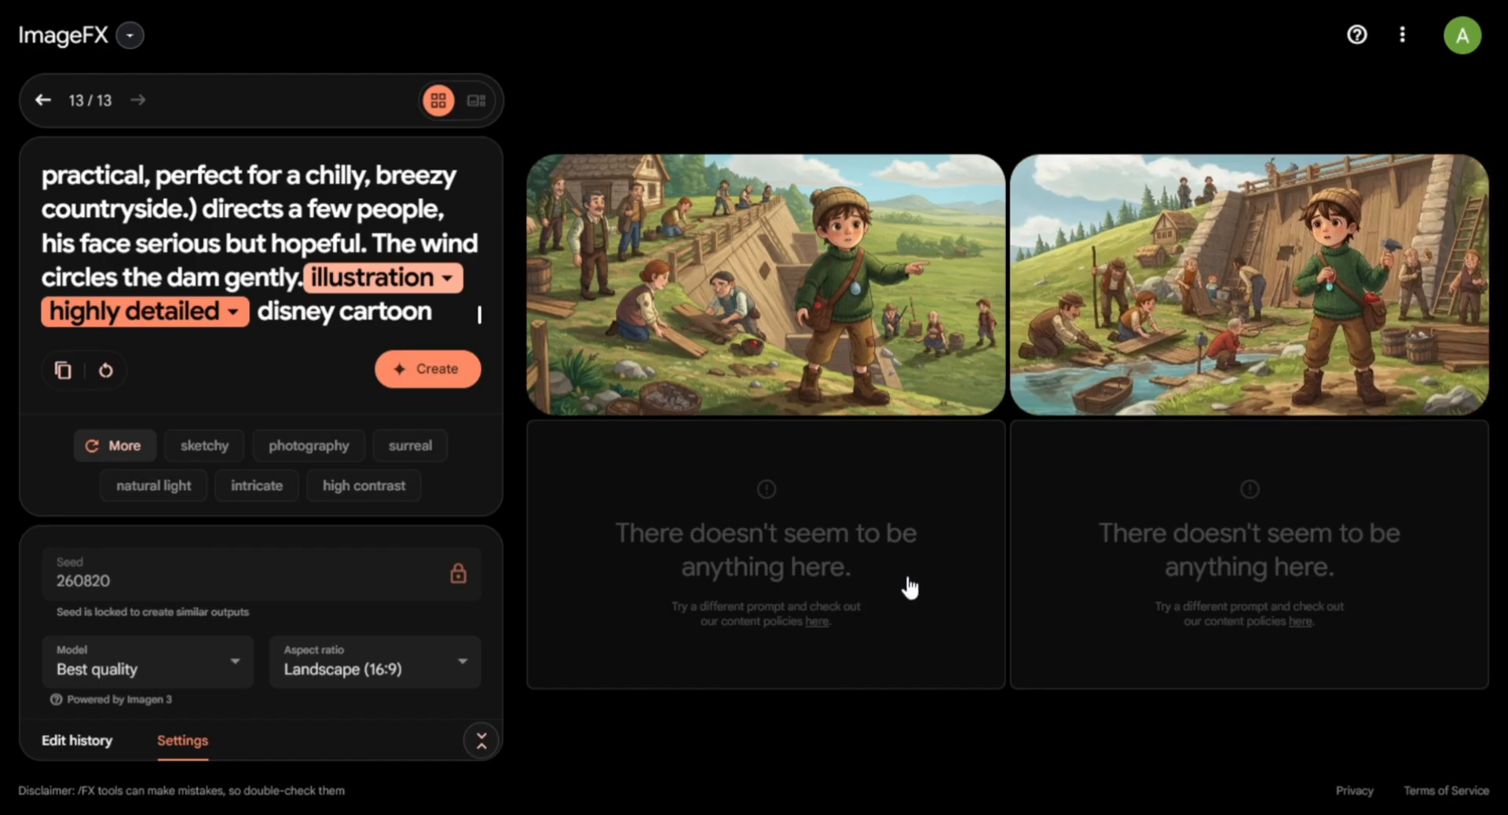
Replace the ImageFX scene text with ChatGPT's prompt 10 of Niko's hand hammering in the final wooden plank, and generate the images.
key(ctrl+Tab)
drag(367, 83, 473, 314)
key(ctrl+c)
key(ctrl+Tab)
key(ctrl+a)
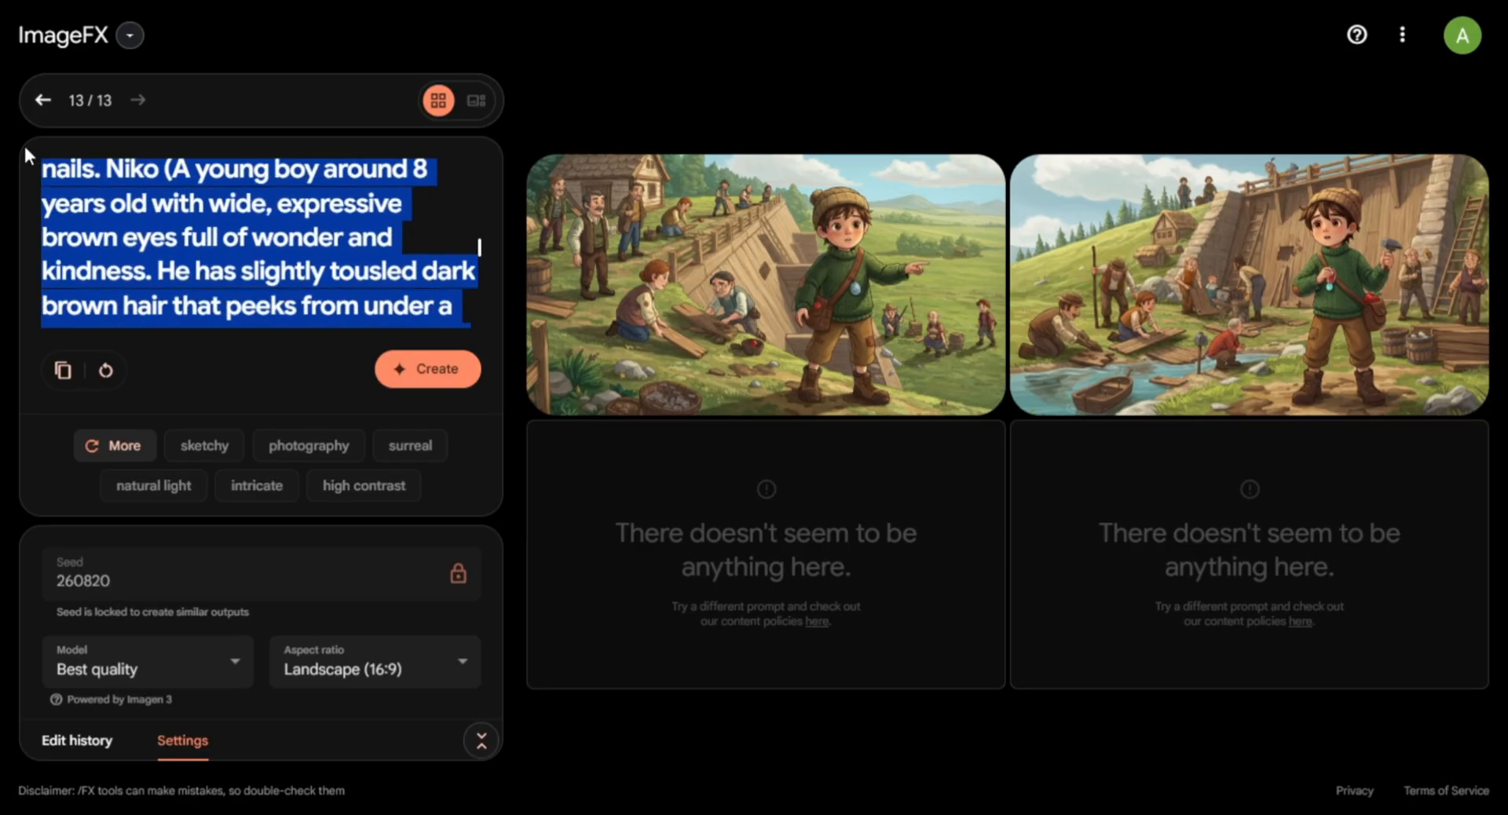
key(ctrl+v)
click(436, 379)
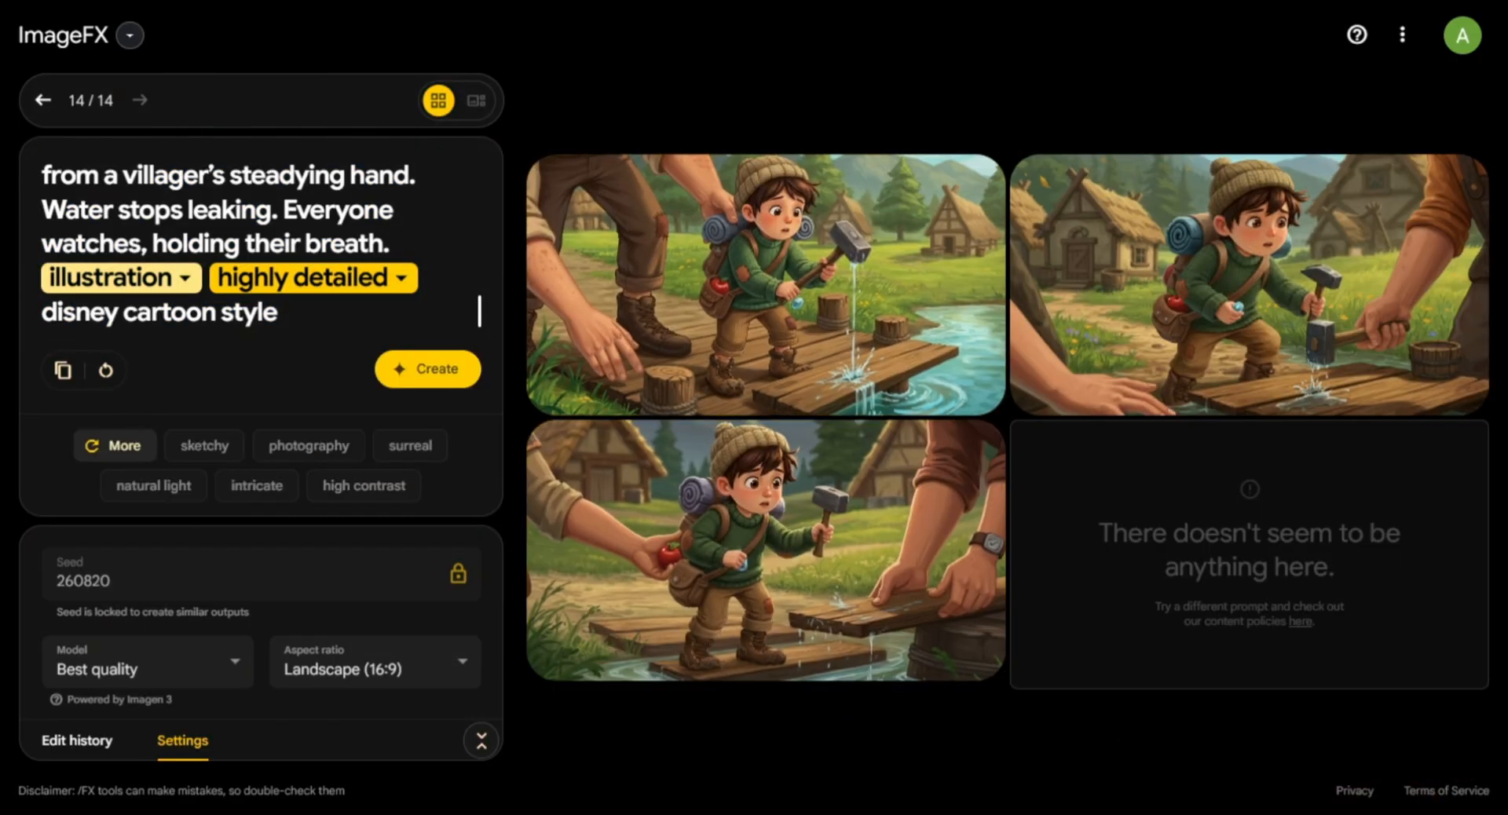
Replace the ImageFX scene text with ChatGPT's prompt 11 of people cheering around Niko in the lantern-lit village, and generate the images.
key(ctrl+Tab)
drag(101, 440, 196, 569)
key(ctrl+Tab)
key(ctrl+a)
key(ctrl+v)
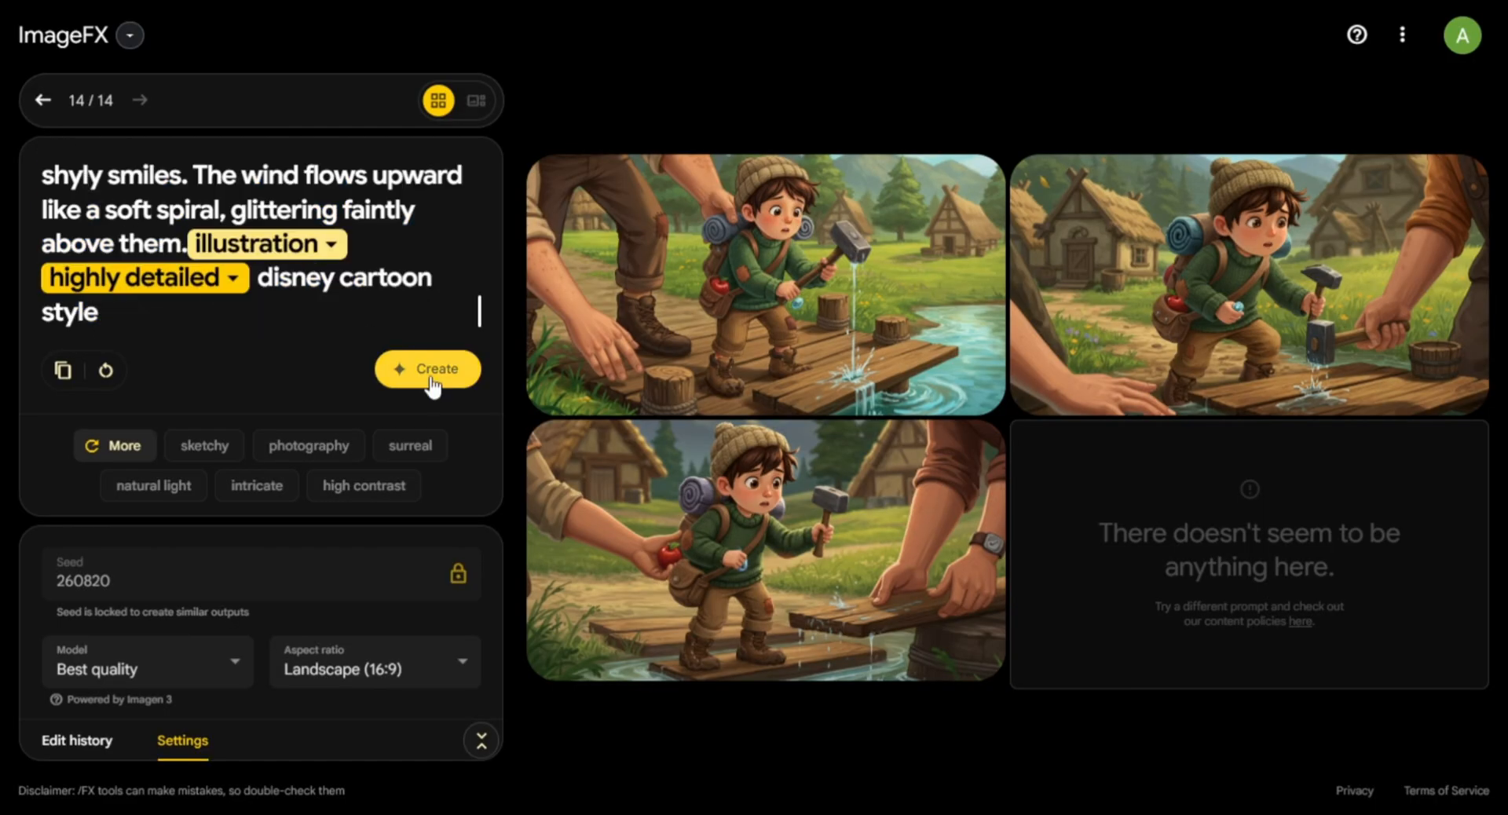
click(428, 368)
Replace the ImageFX scene text with ChatGPT's prompt 12 of Niko smiling asleep in bed, and generate the images.
key(ctrl+Tab)
drag(340, 205, 699, 464)
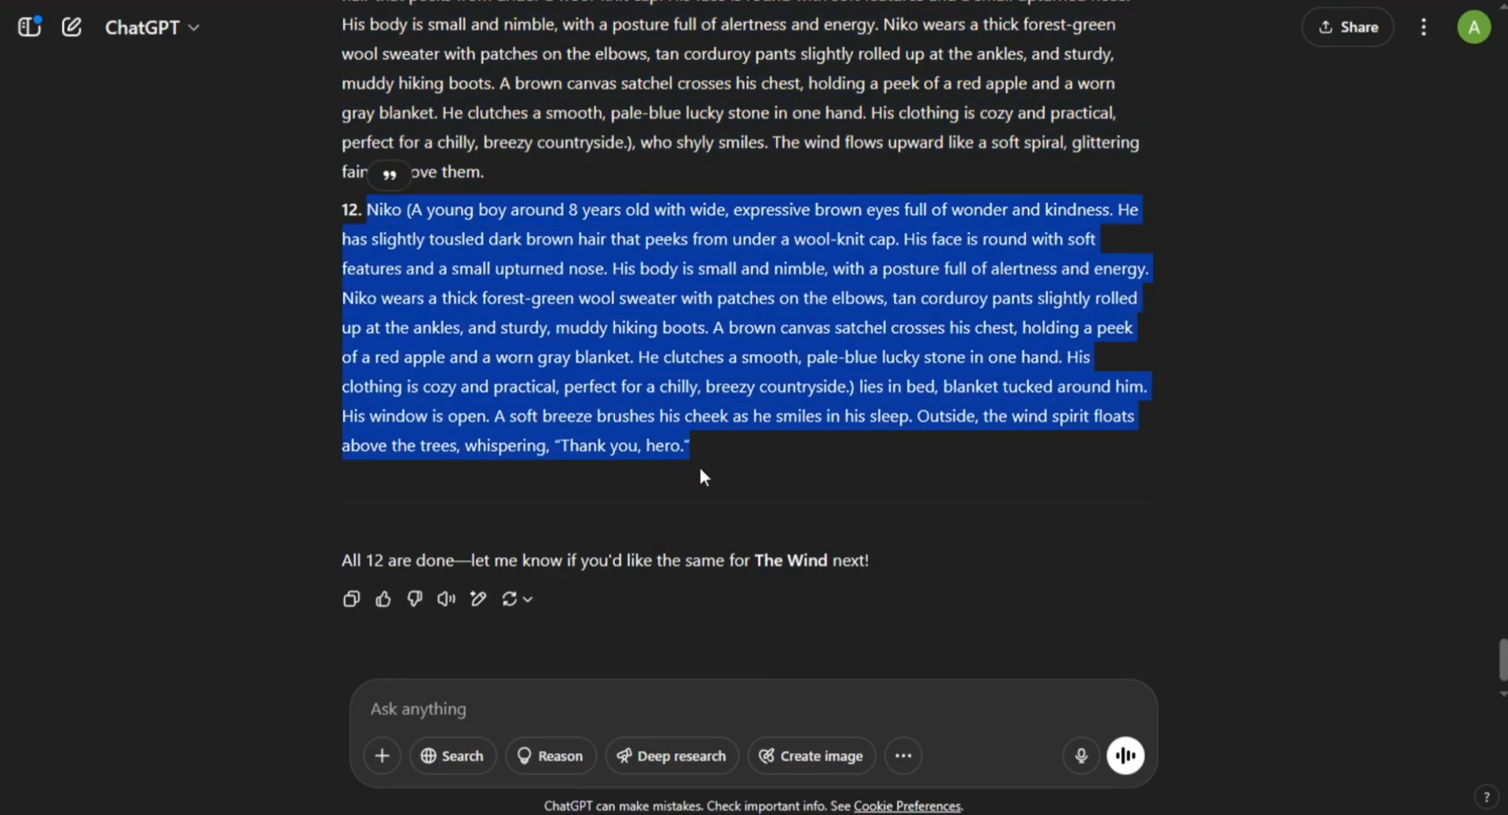
key(ctrl+c)
key(ctrl+Tab)
key(ctrl+a)
key(ctrl+v)
scroll(130, 256, up, 1)
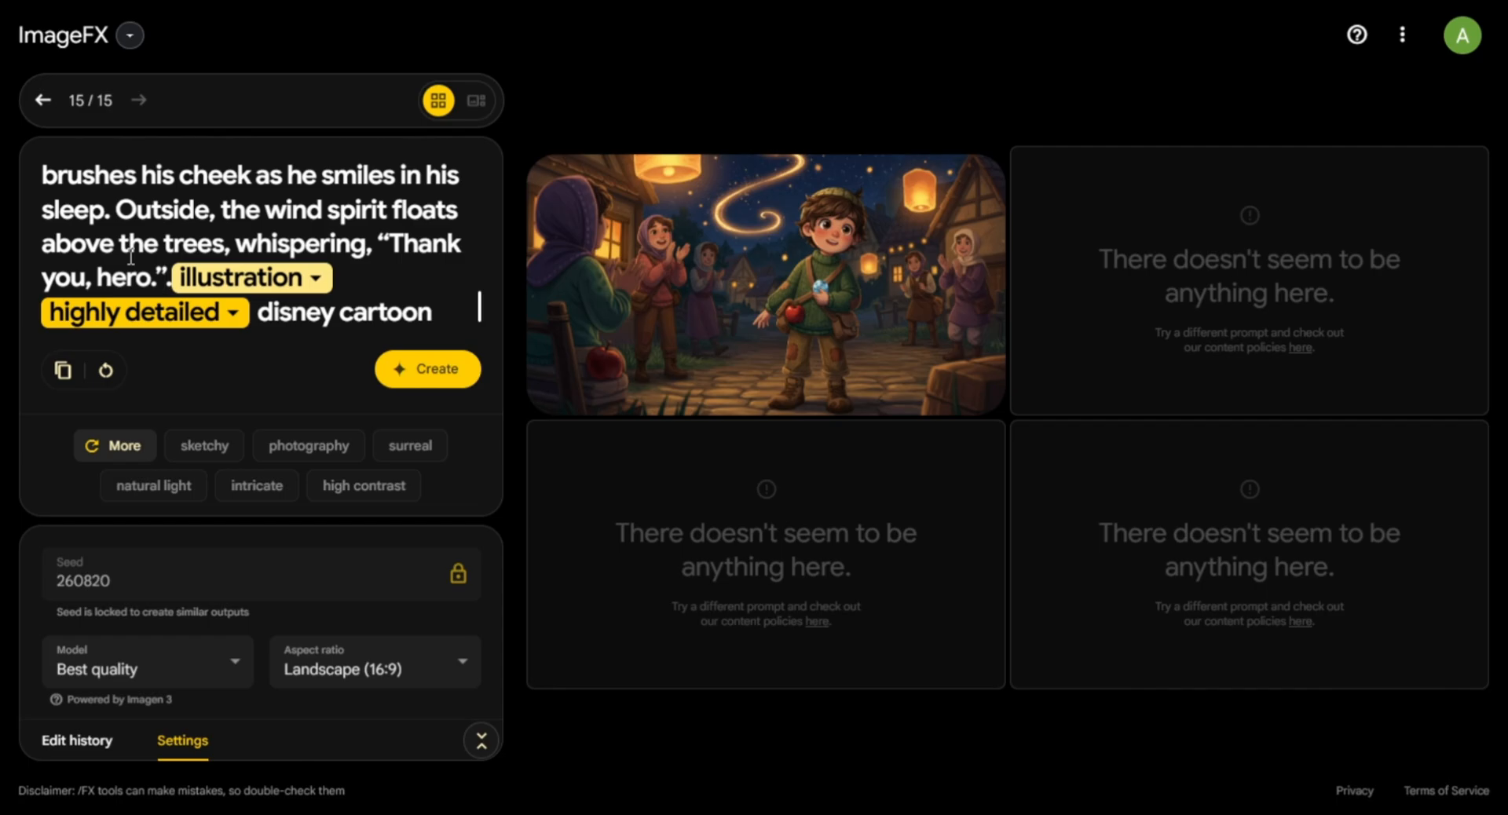
click(437, 380)
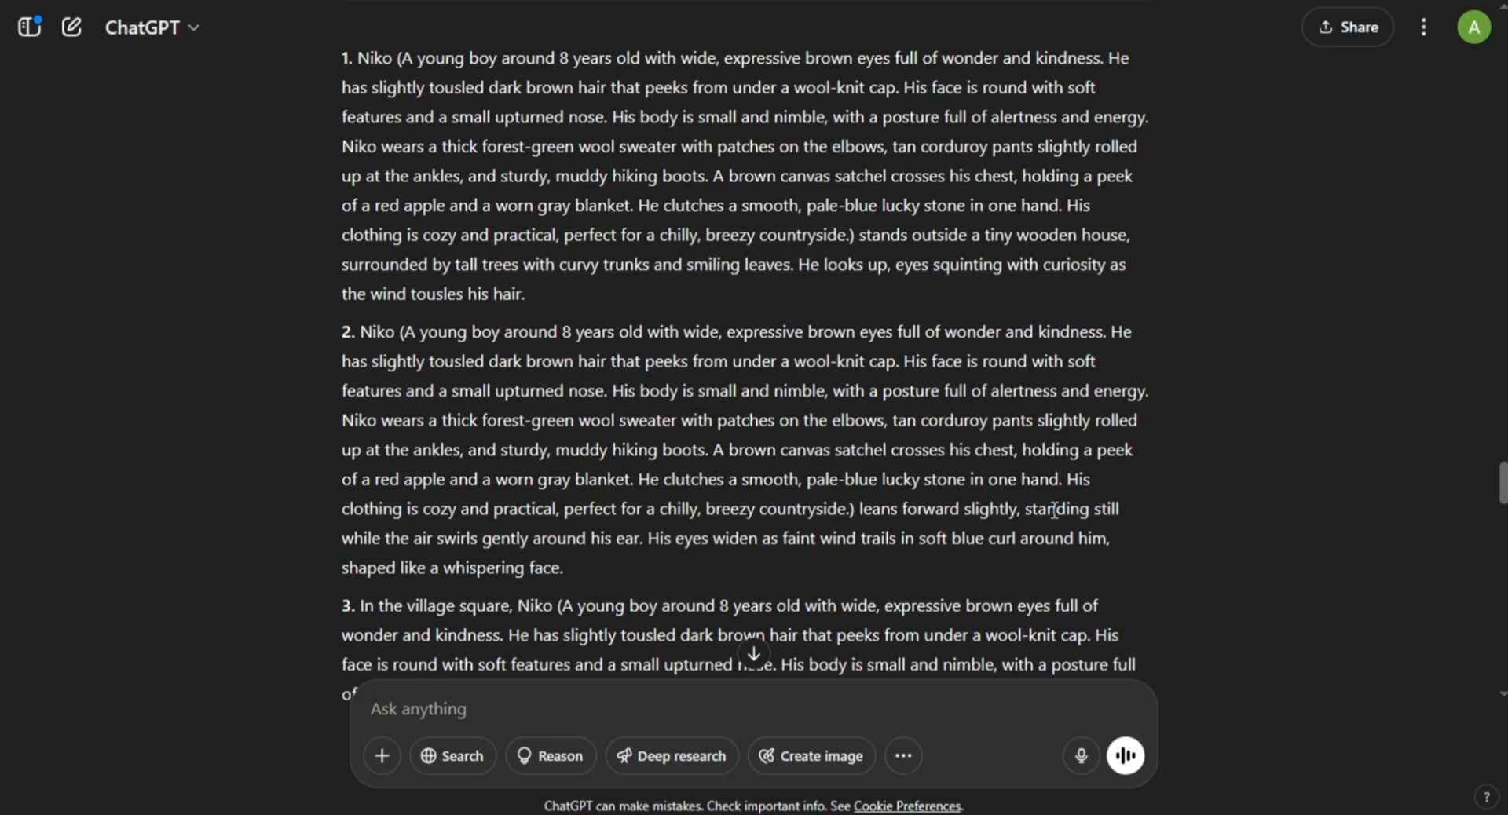
In ImageFX's wooden-house prompt, replace the "He looks up" sentence with prompt 2's action from "leans forward slightly" through "whispering face", and generate the images.
drag(992, 521, 1053, 562)
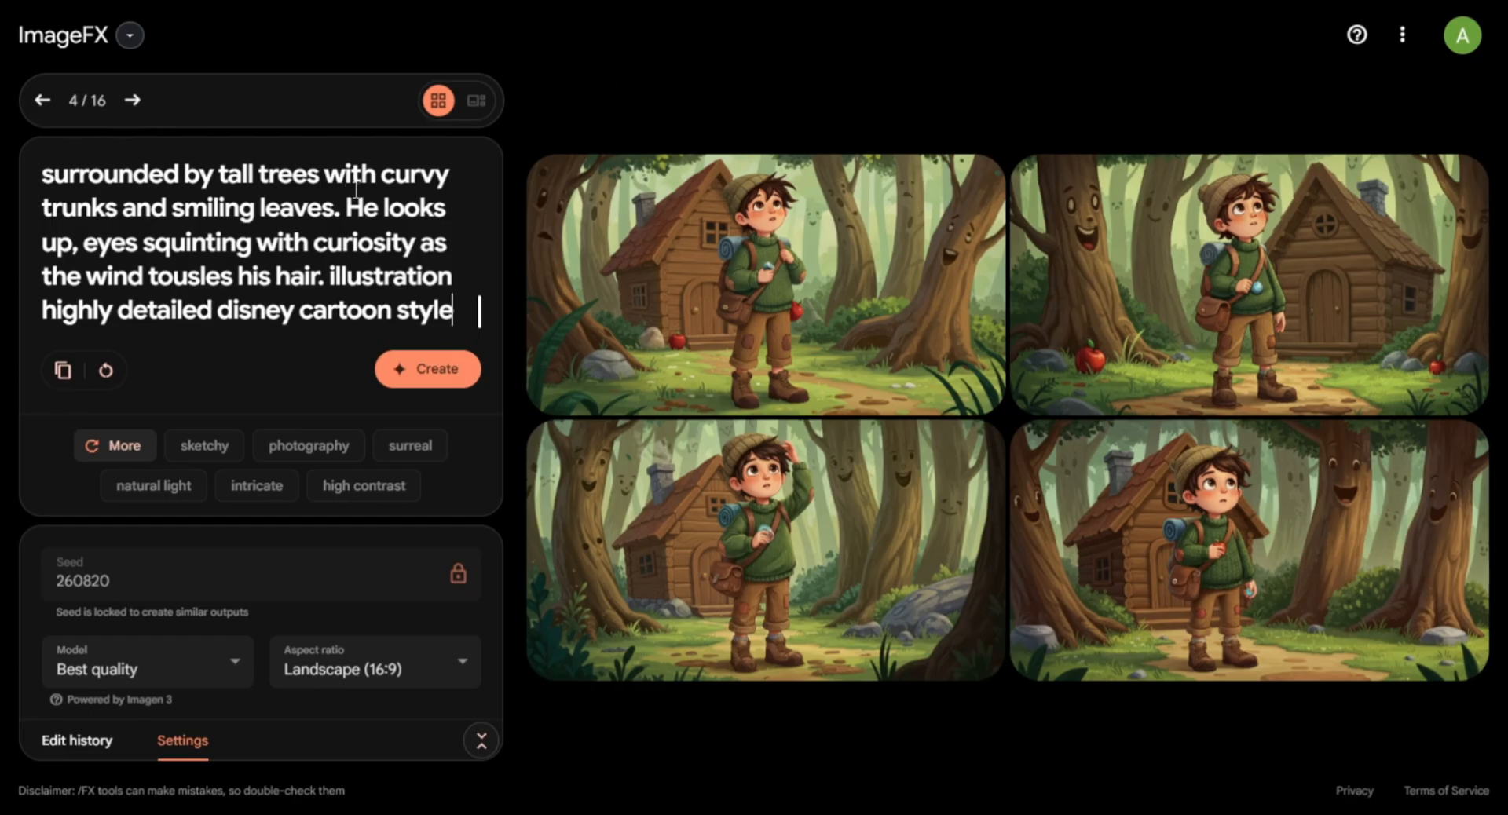
scroll(480, 298, up, 3)
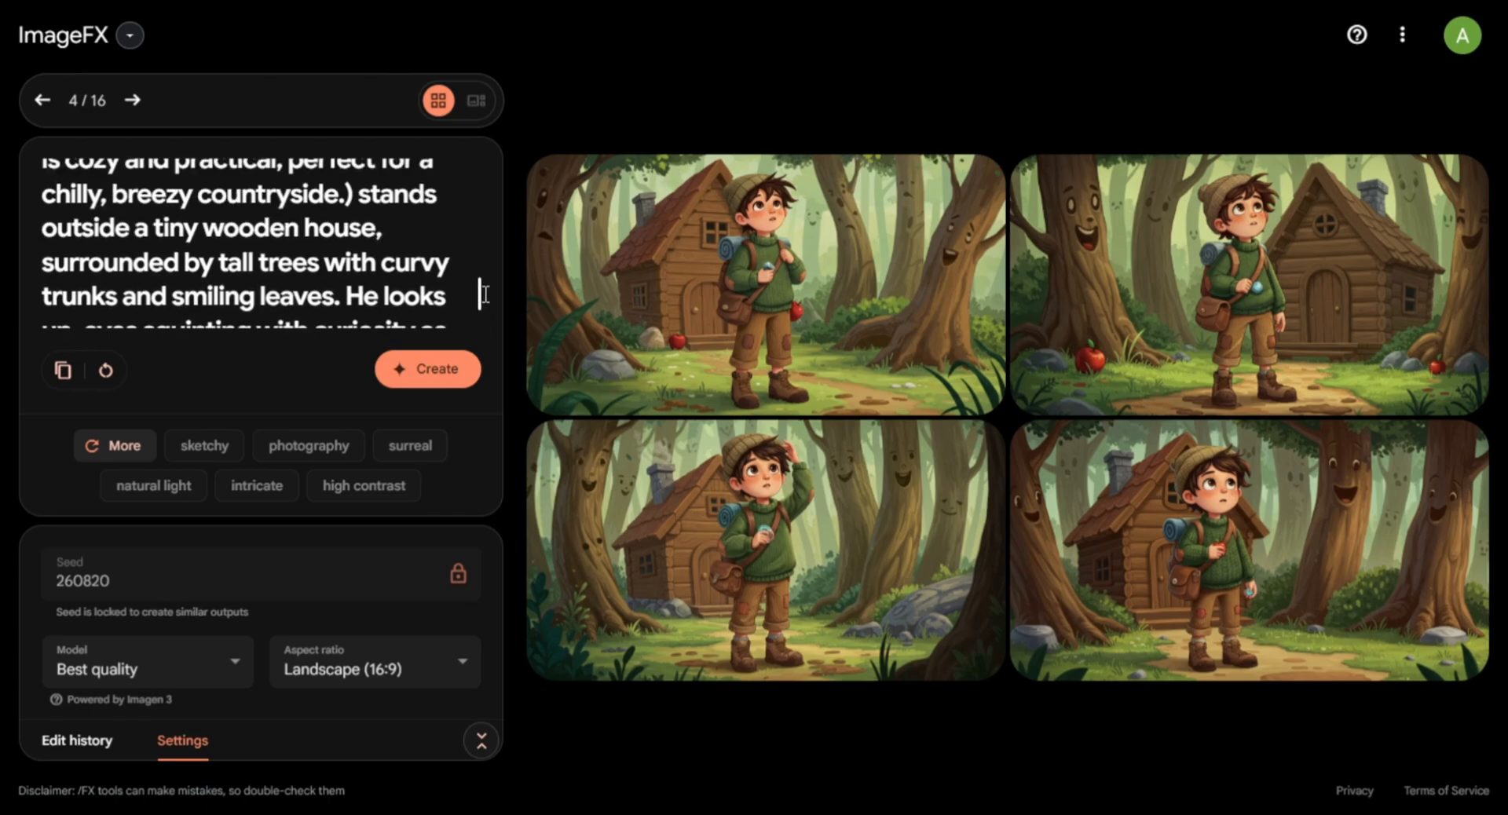
scroll(483, 287, down, 1)
scroll(483, 292, down, 2)
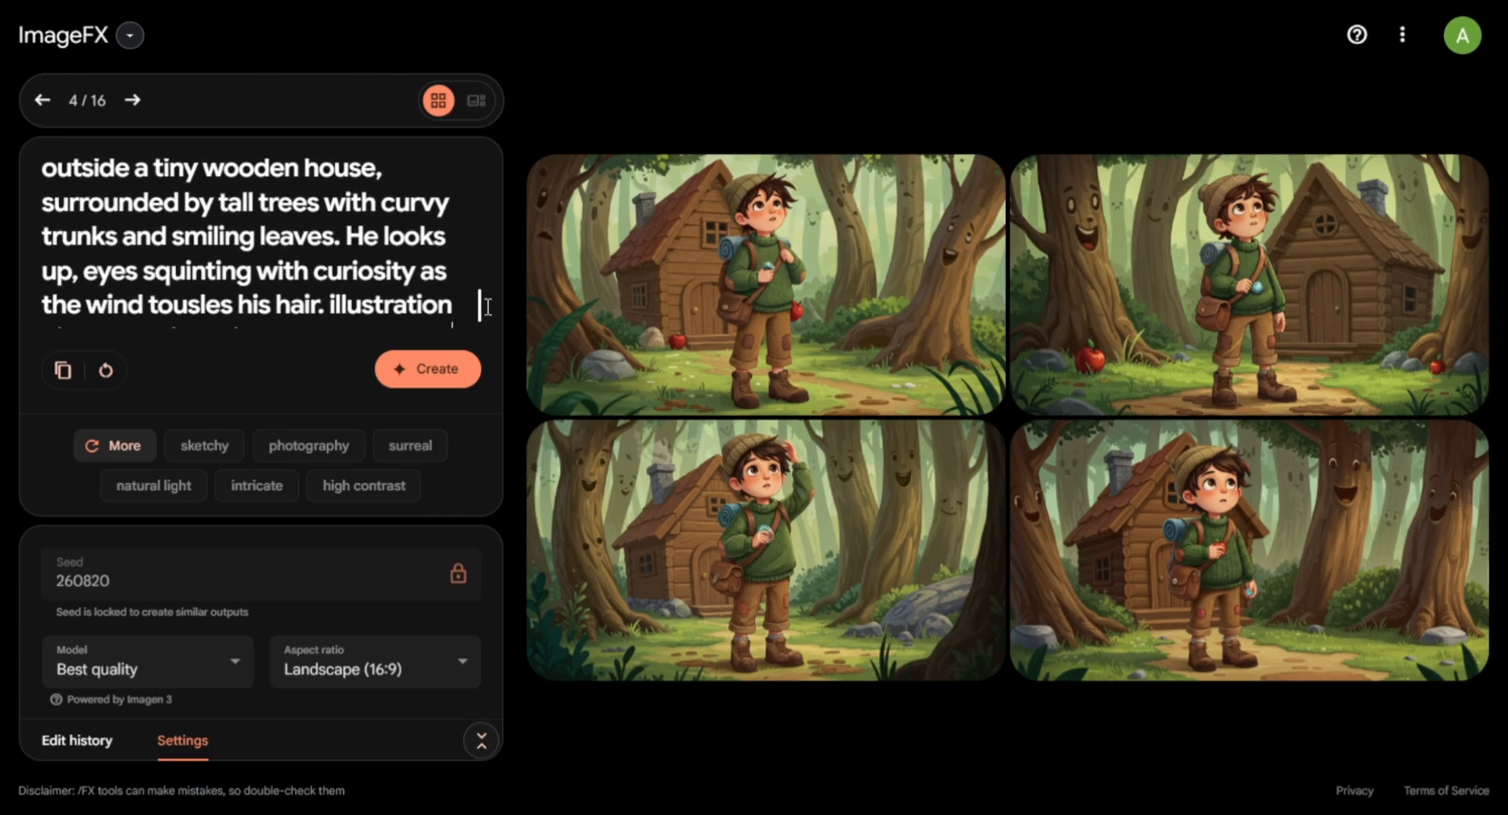
drag(350, 238, 325, 269)
key(ctrl+v)
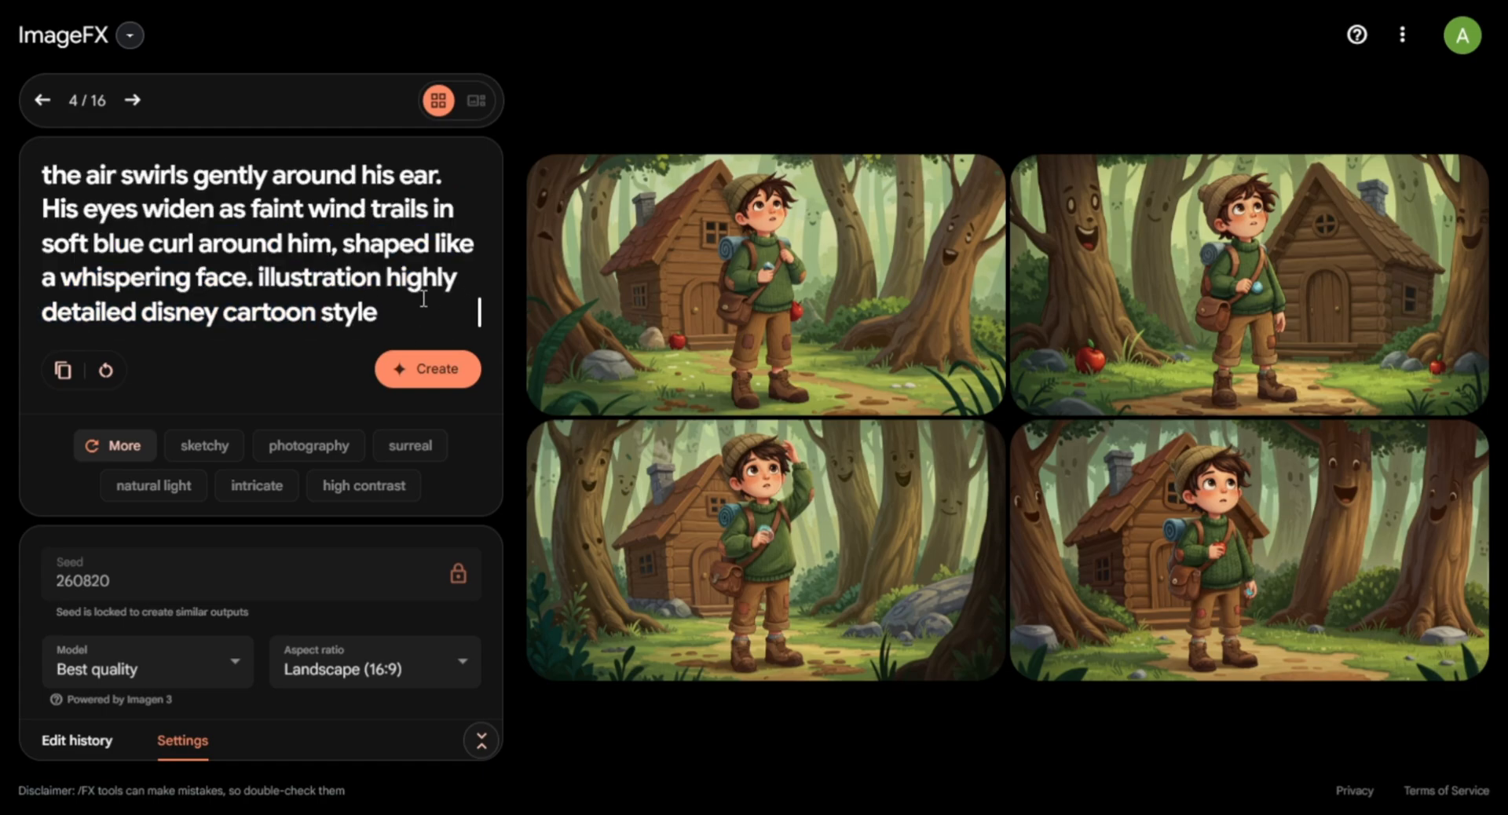
scroll(480, 310, up, 3)
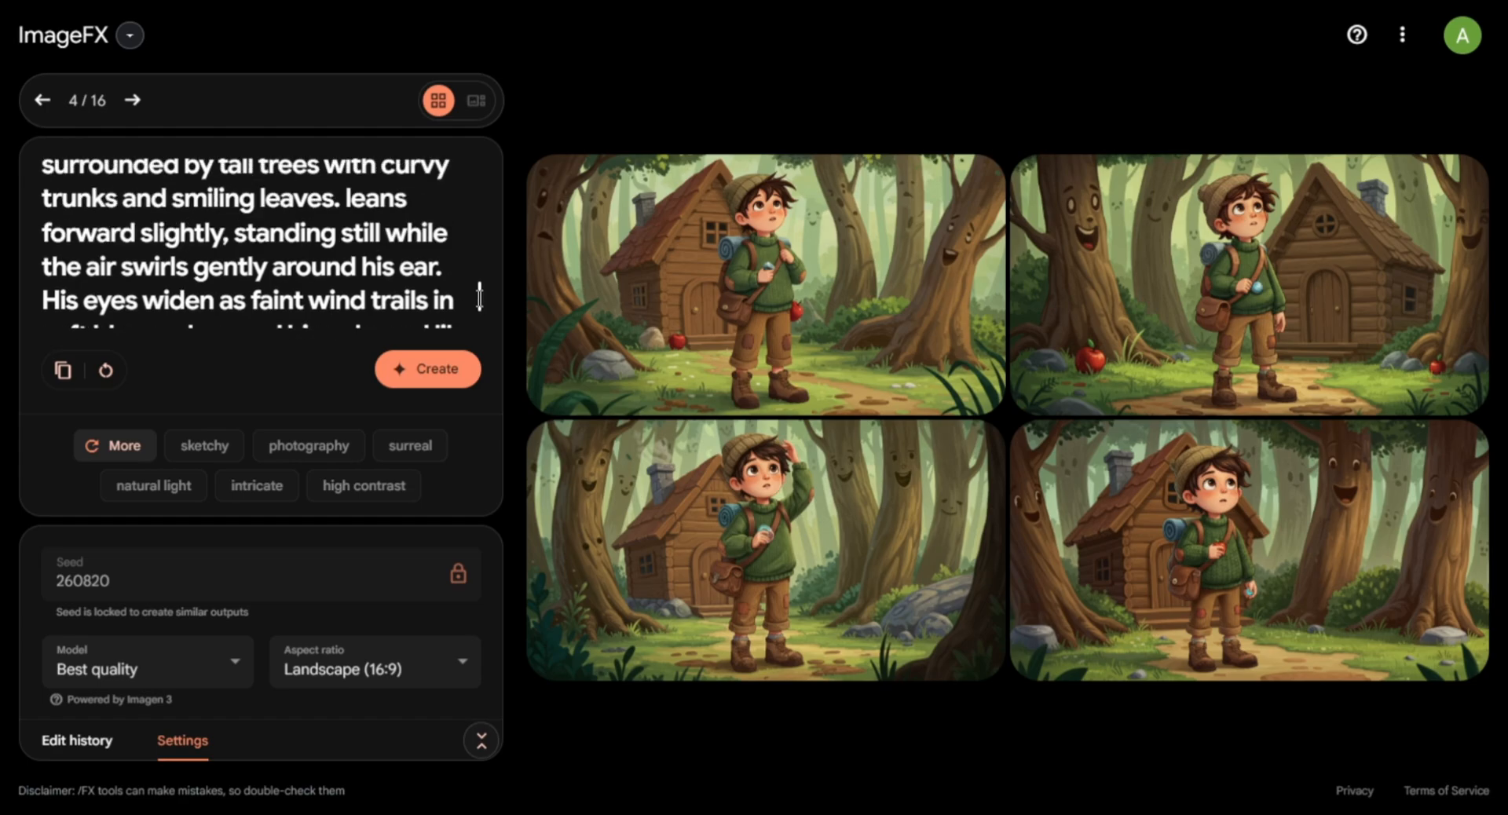
scroll(479, 297, down, 3)
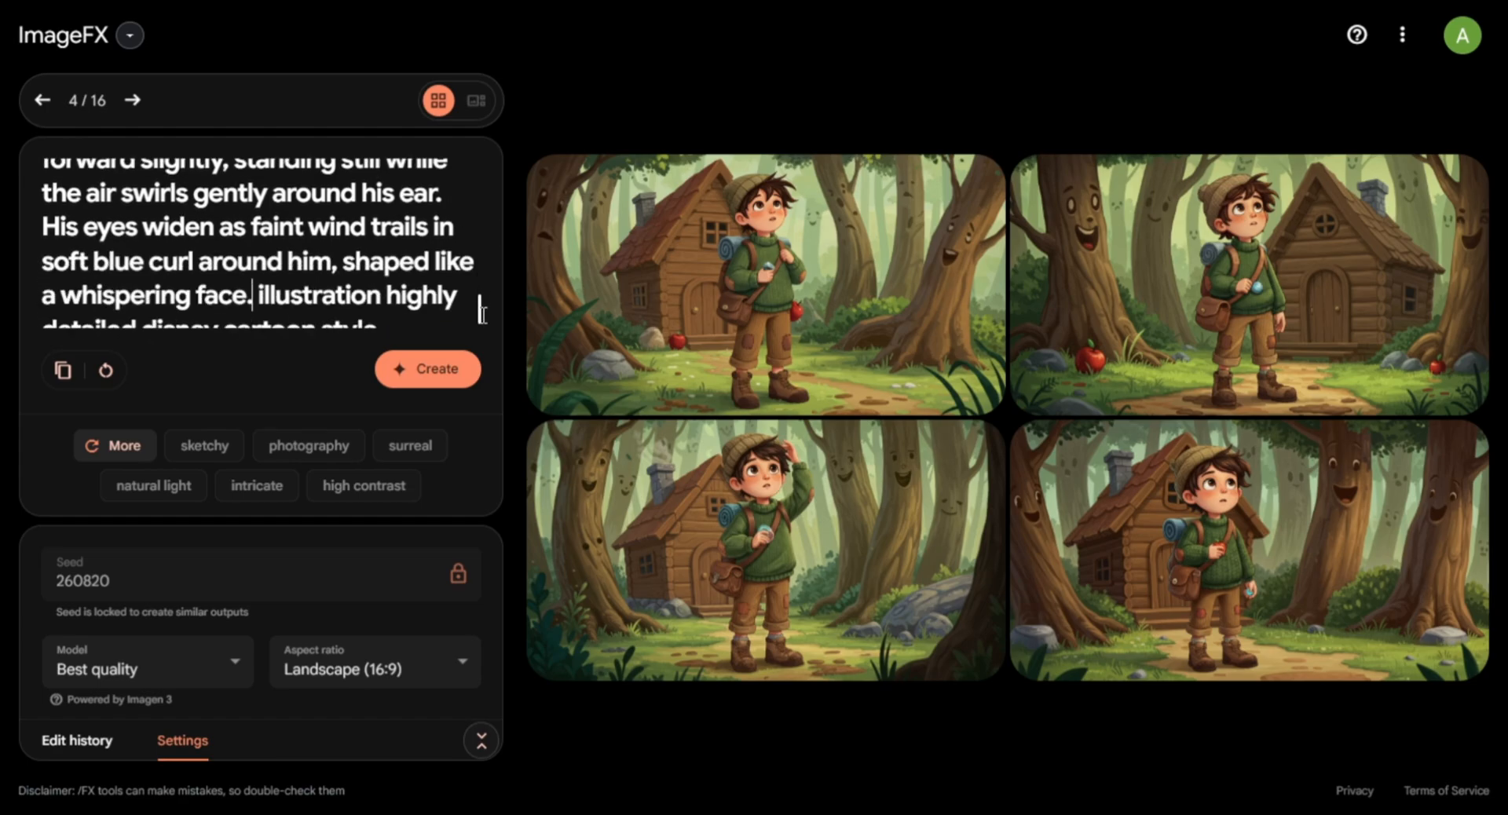
click(436, 369)
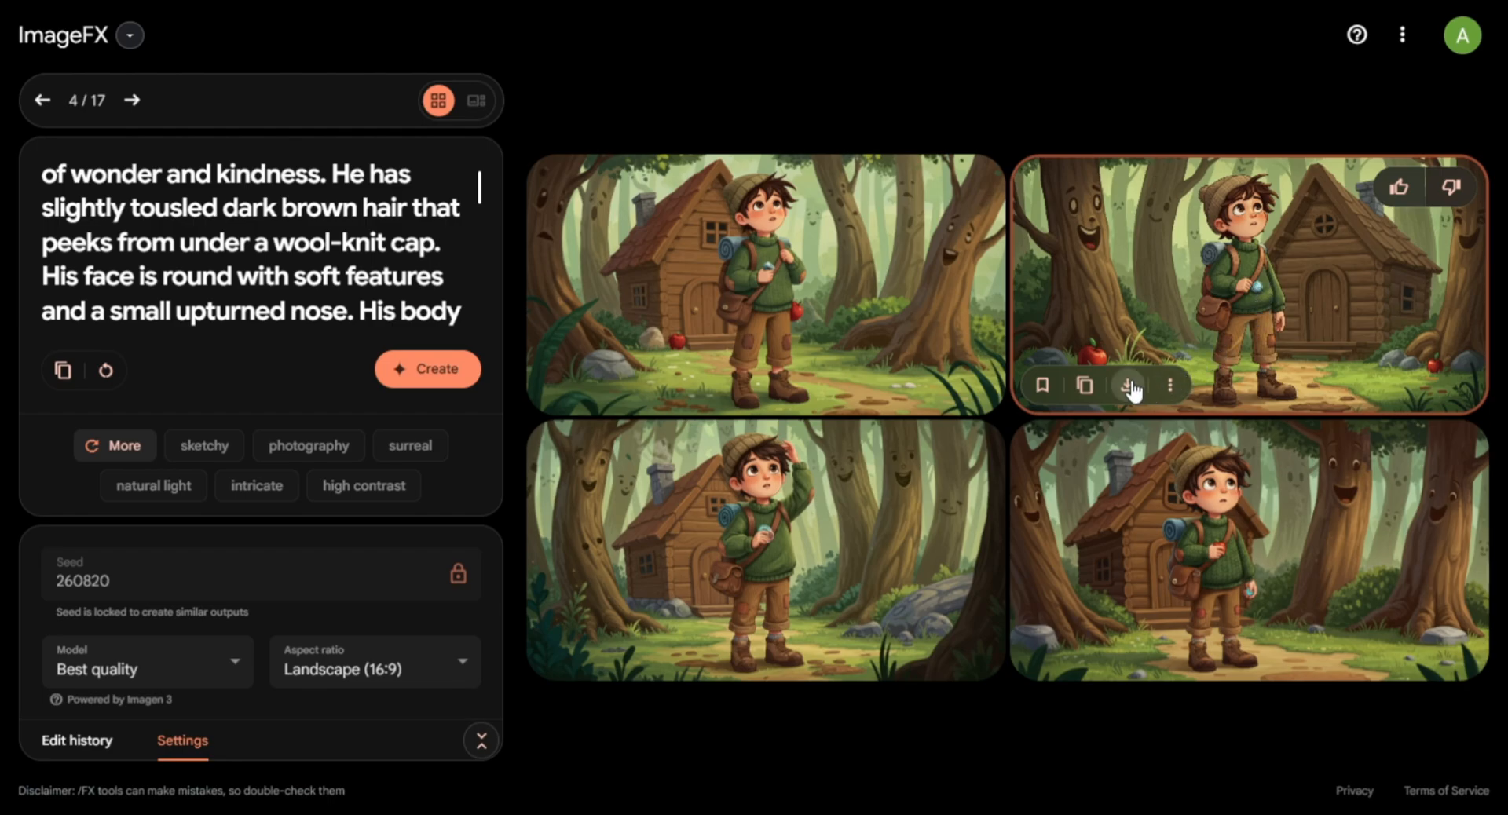
Download the second wooden-house image of Niko, with the red apple beside the smiling tree.
click(1129, 385)
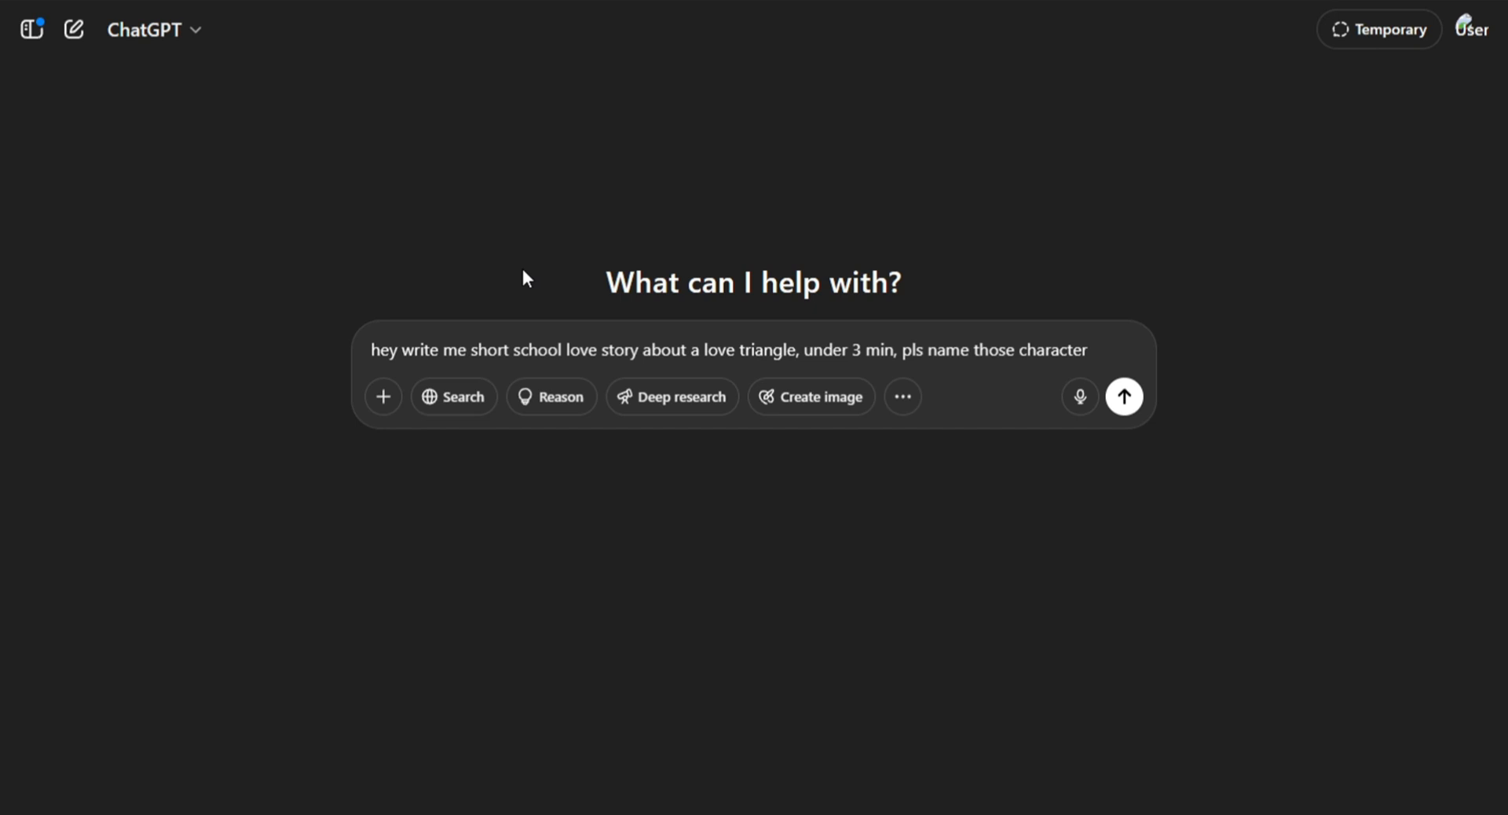
Send ChatGPT the school love triangle story request, followed by the PROMPT document's character prompt 2 with its style changed to "realistic".
key(Return)
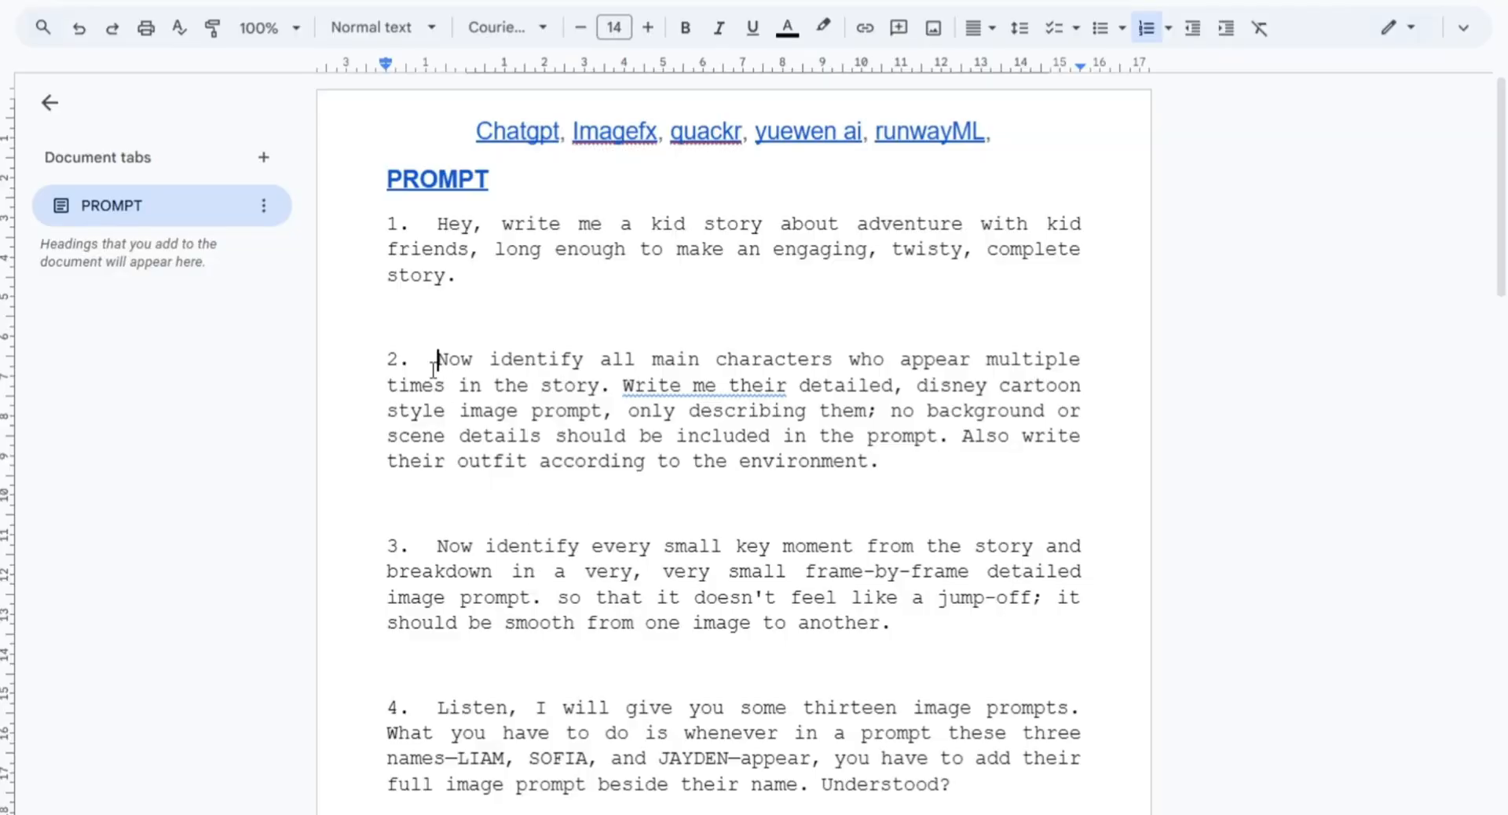
drag(459, 392, 854, 487)
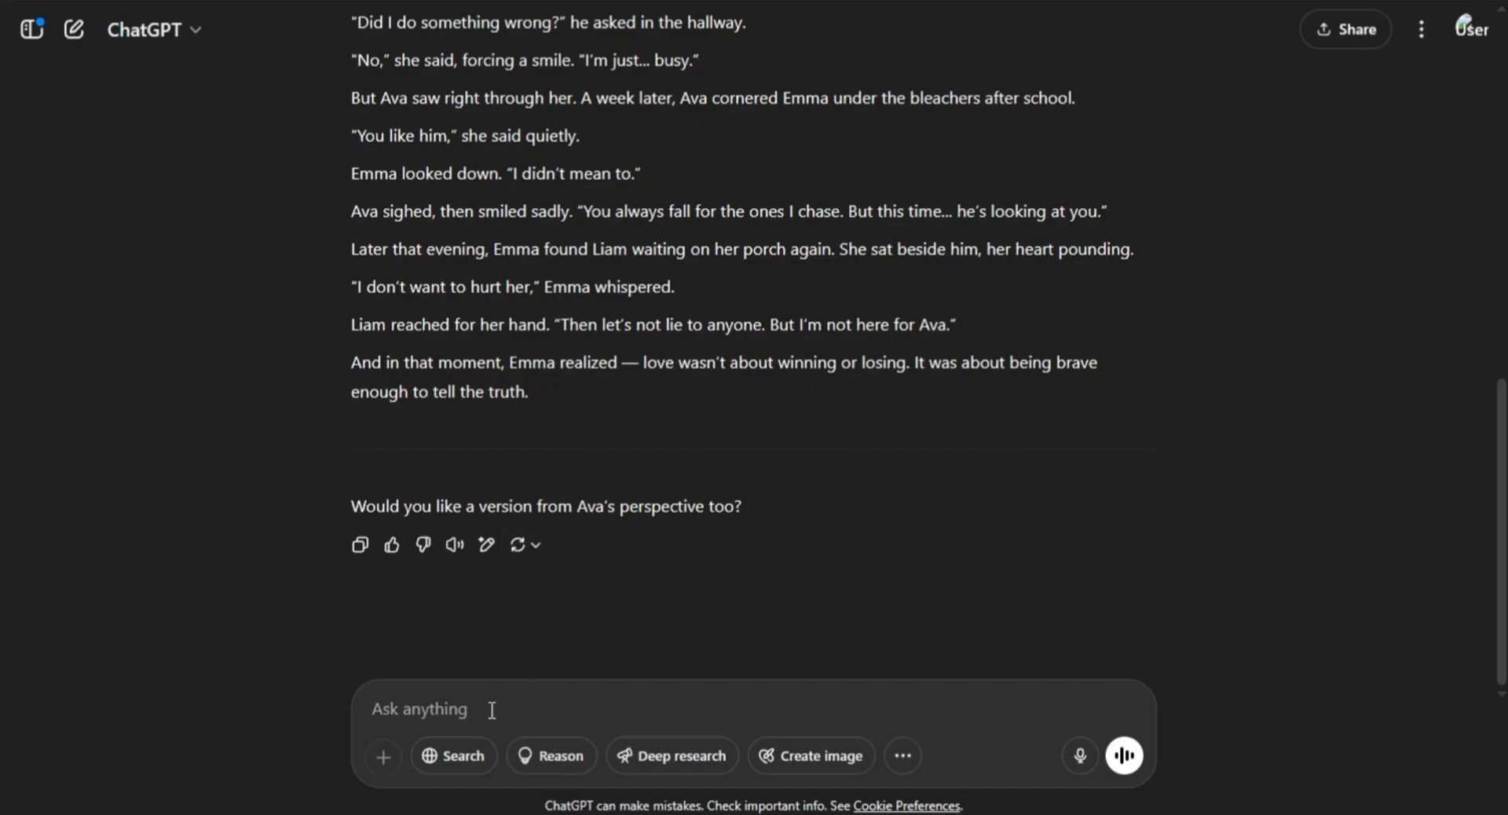
key(ctrl+v)
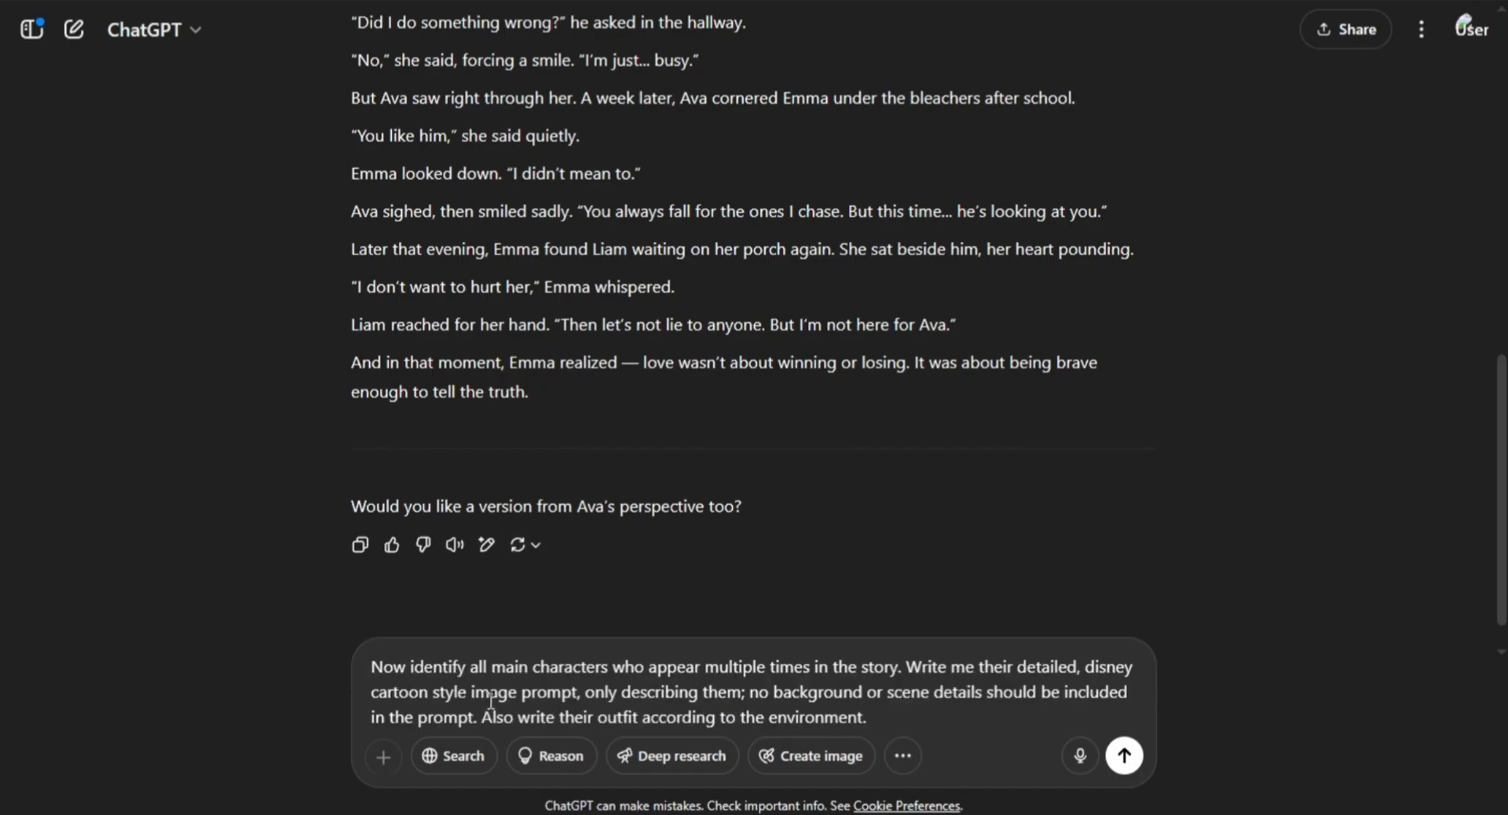
text(realistic)
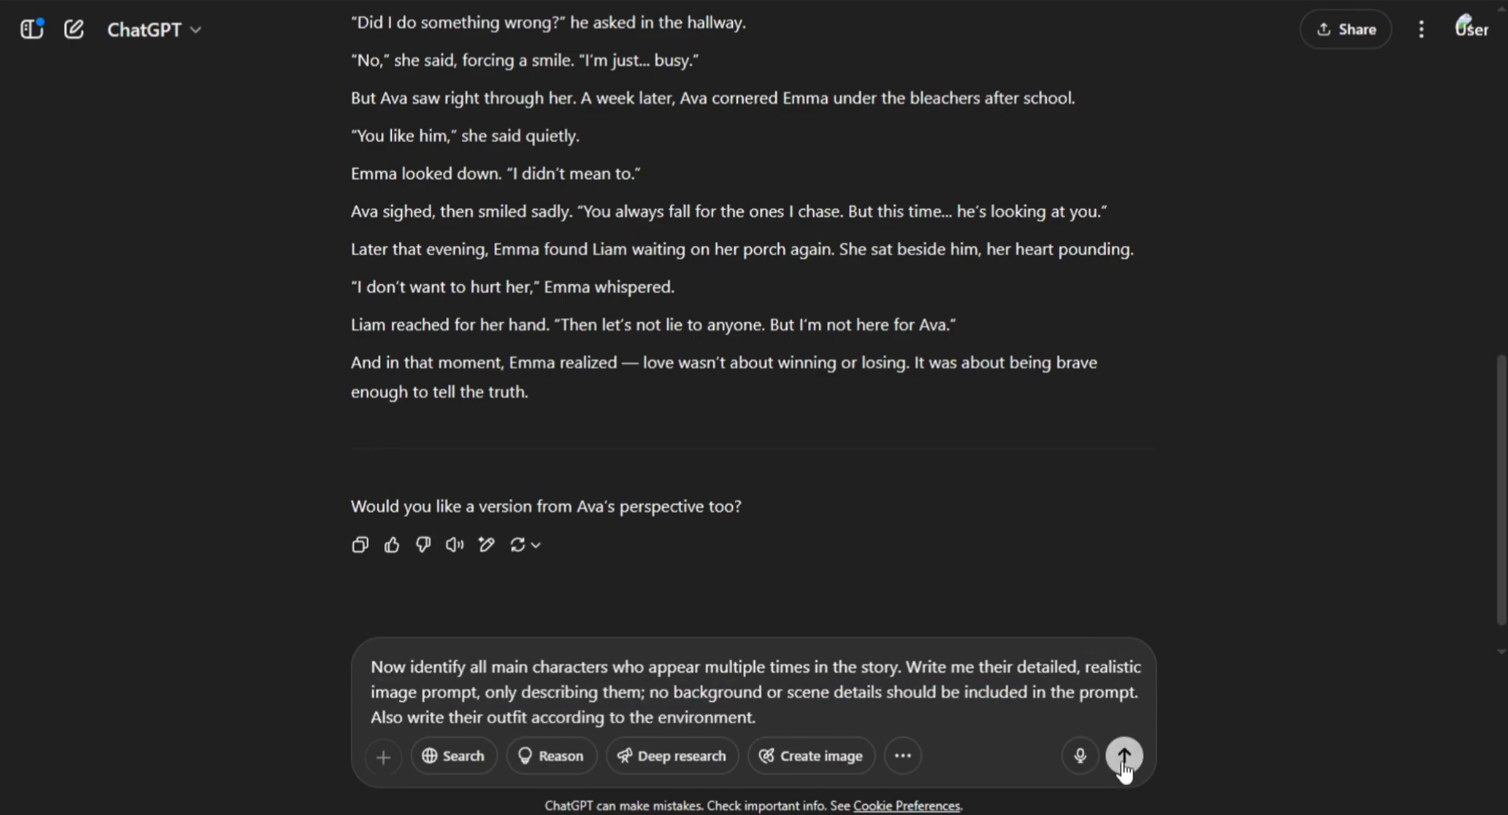
click(1125, 757)
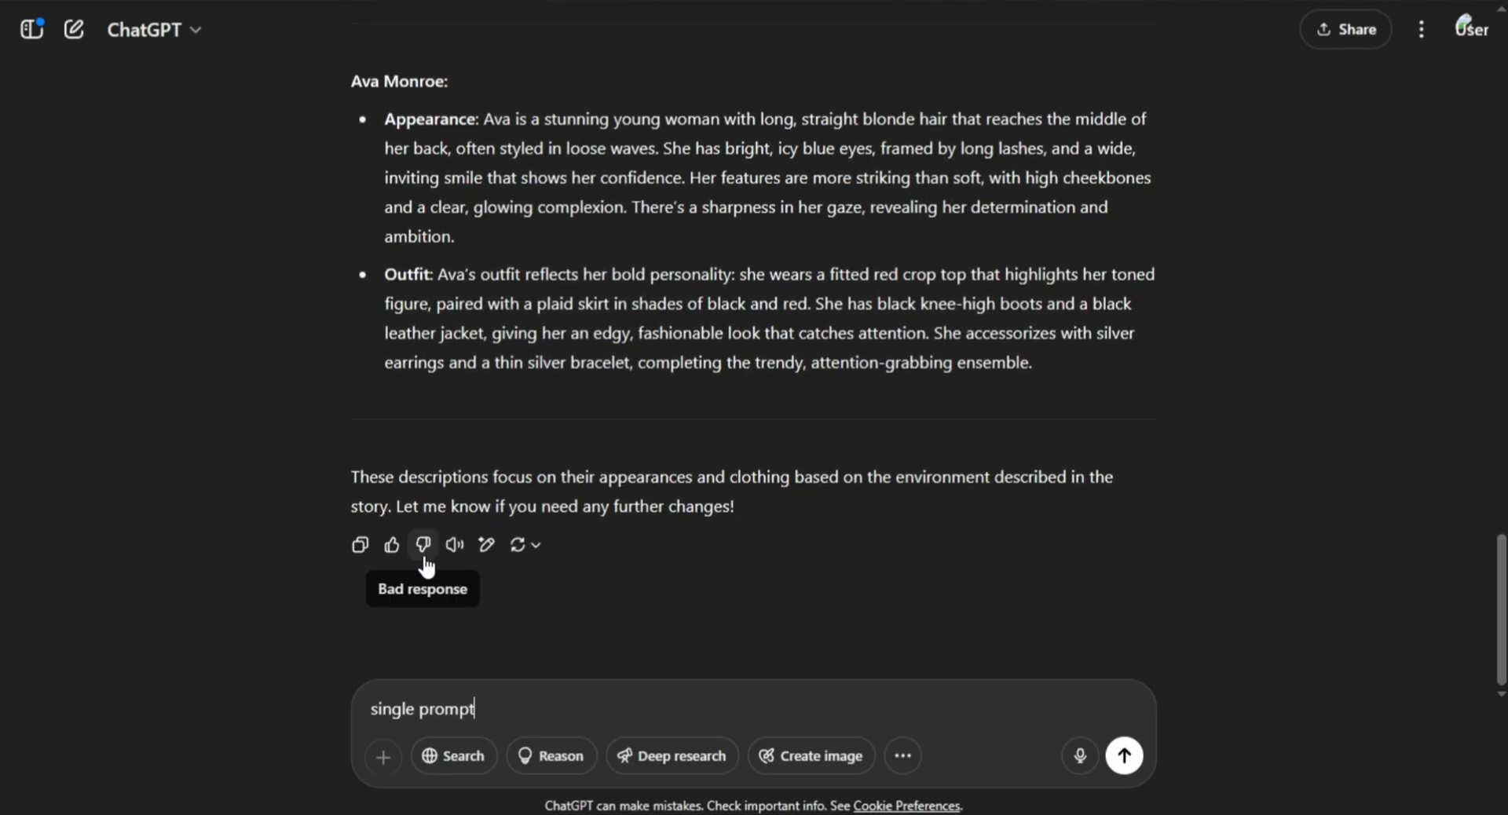
Ask ChatGPT for a "single prompt for one character", followed by a request covering all three characters.
text(single prompt for one character)
key(Return)
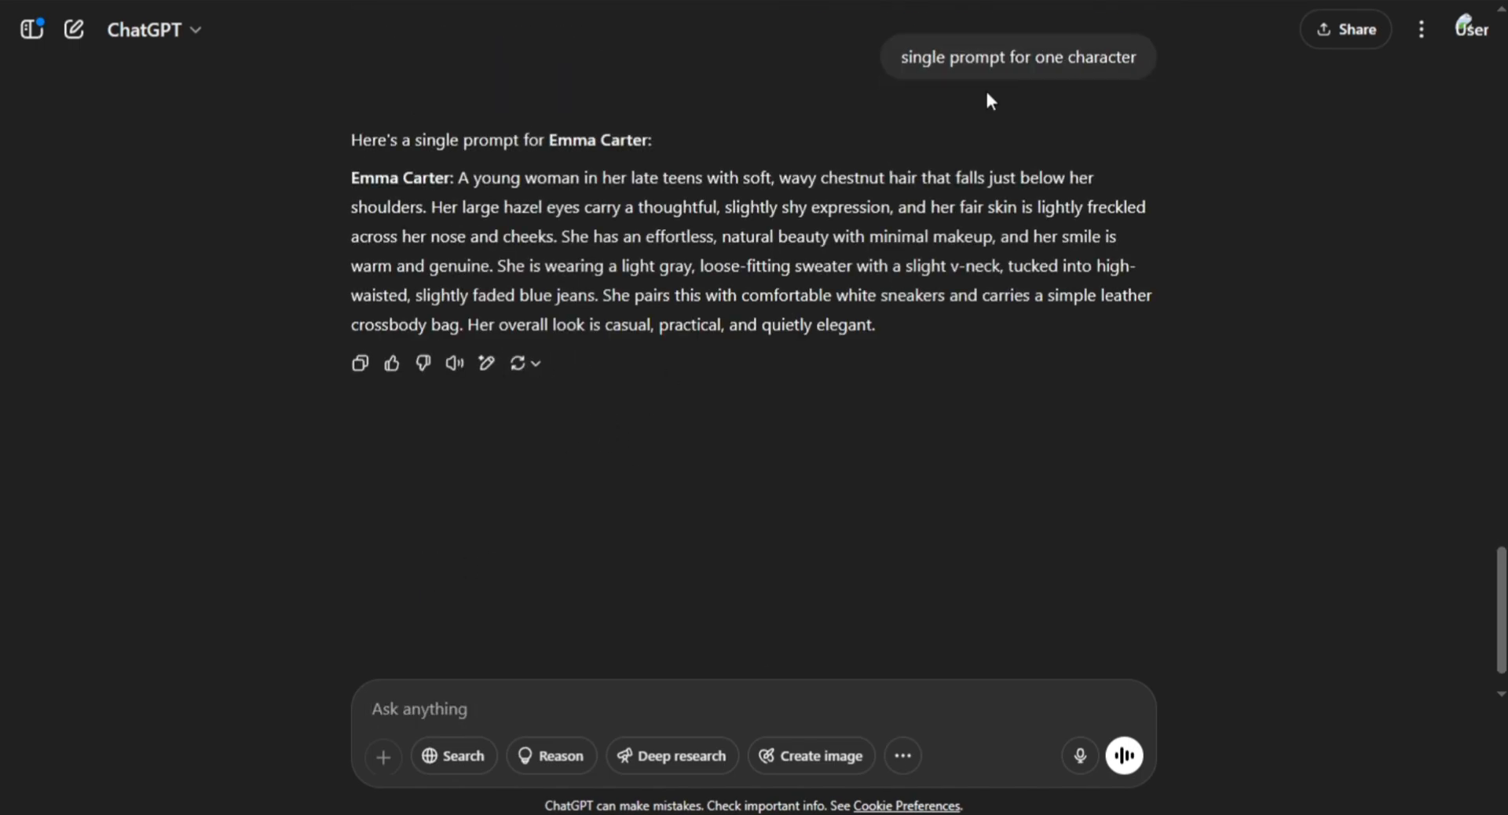
text(all three)
key(Return)
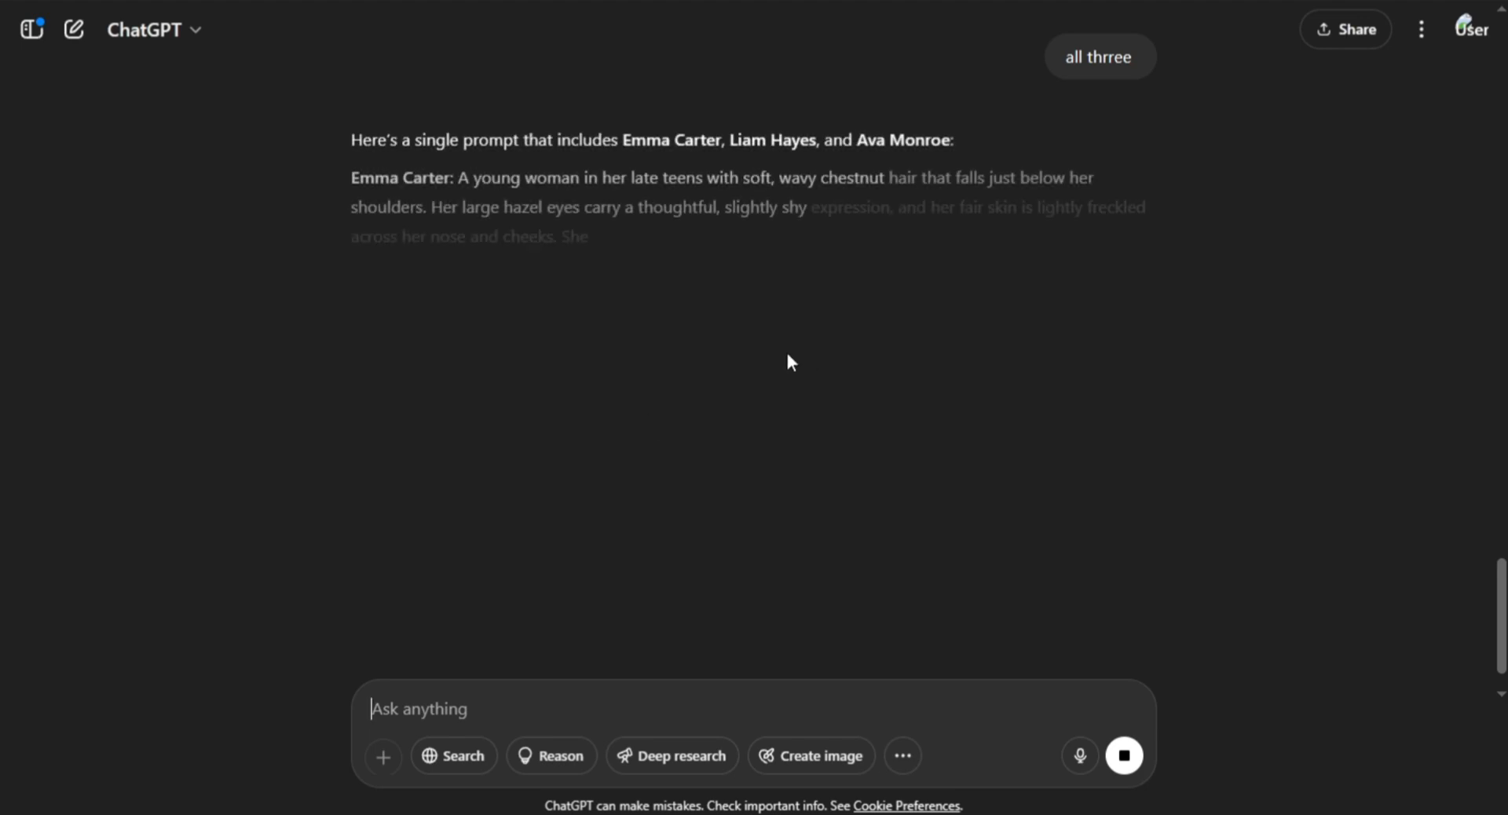
Copy Emma's description from ChatGPT's three-character reply into ImageFX and add the realistic and dynamic styles.
scroll(510, 383, up, 5)
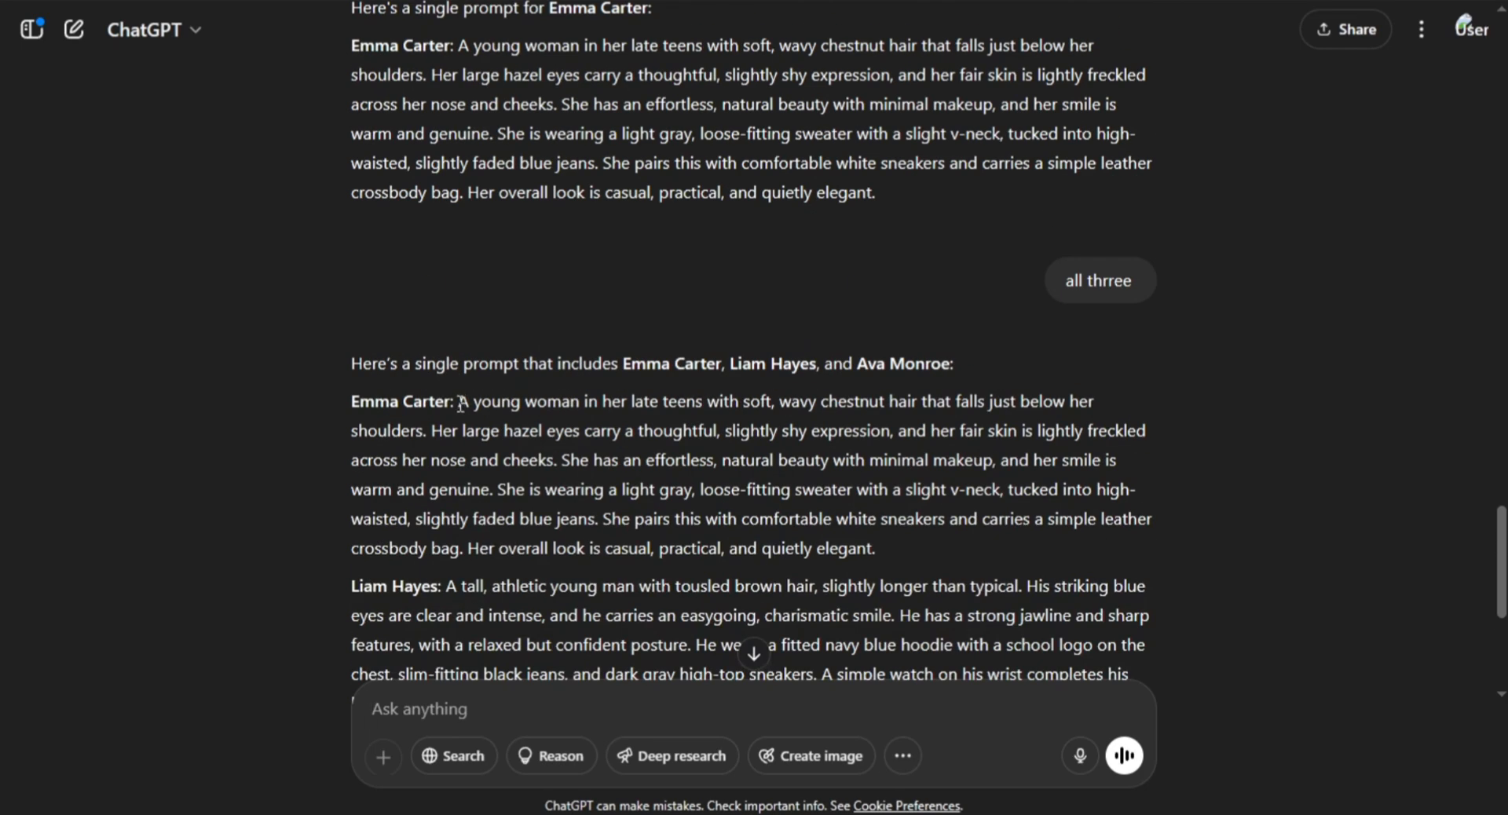
drag(461, 403, 881, 551)
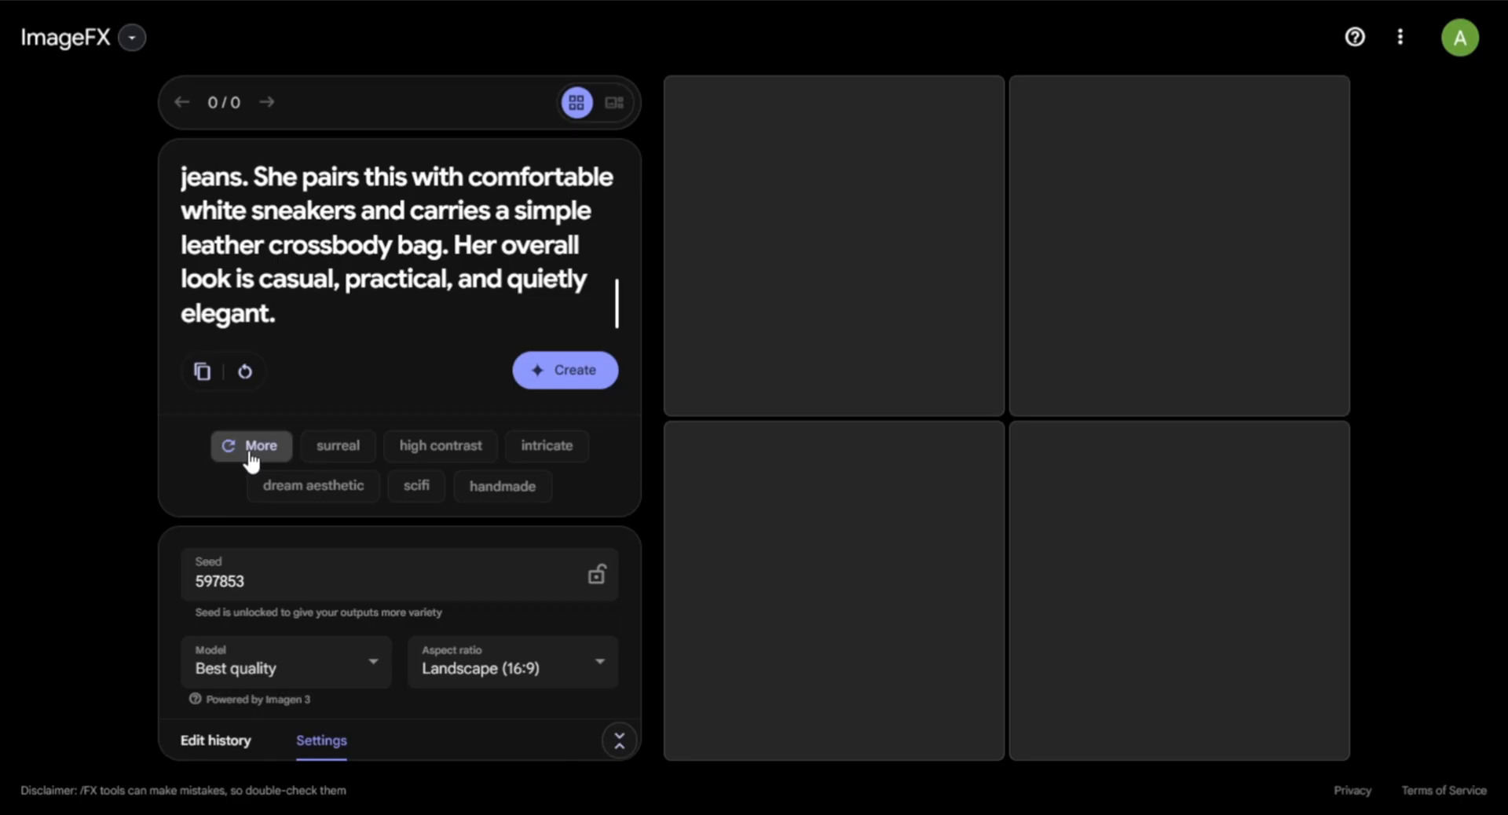
click(249, 460)
click(491, 445)
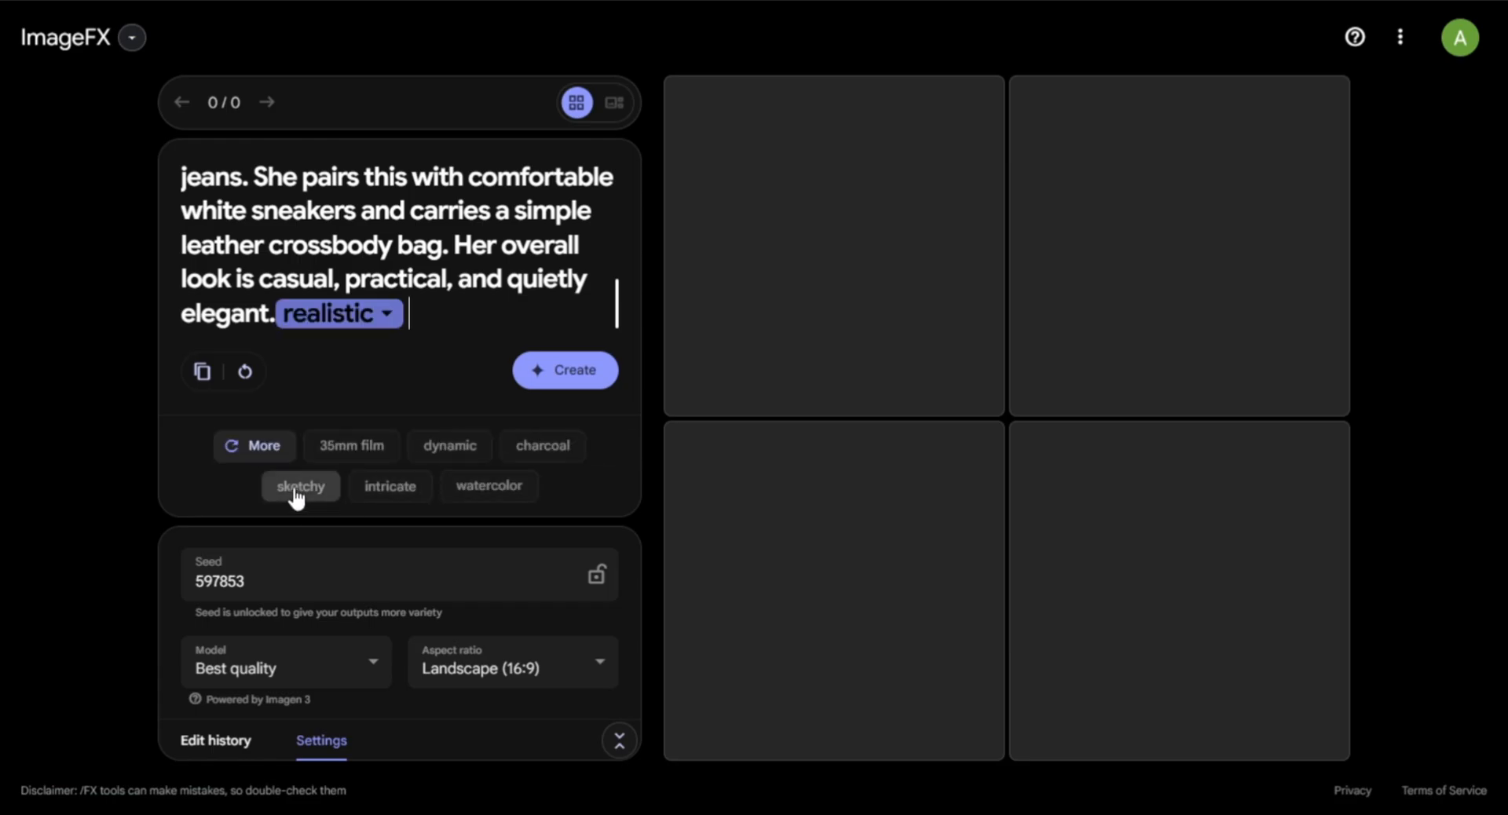
click(450, 444)
Set the aspect ratio to Portrait (9:16) and generate Emma's images.
click(595, 670)
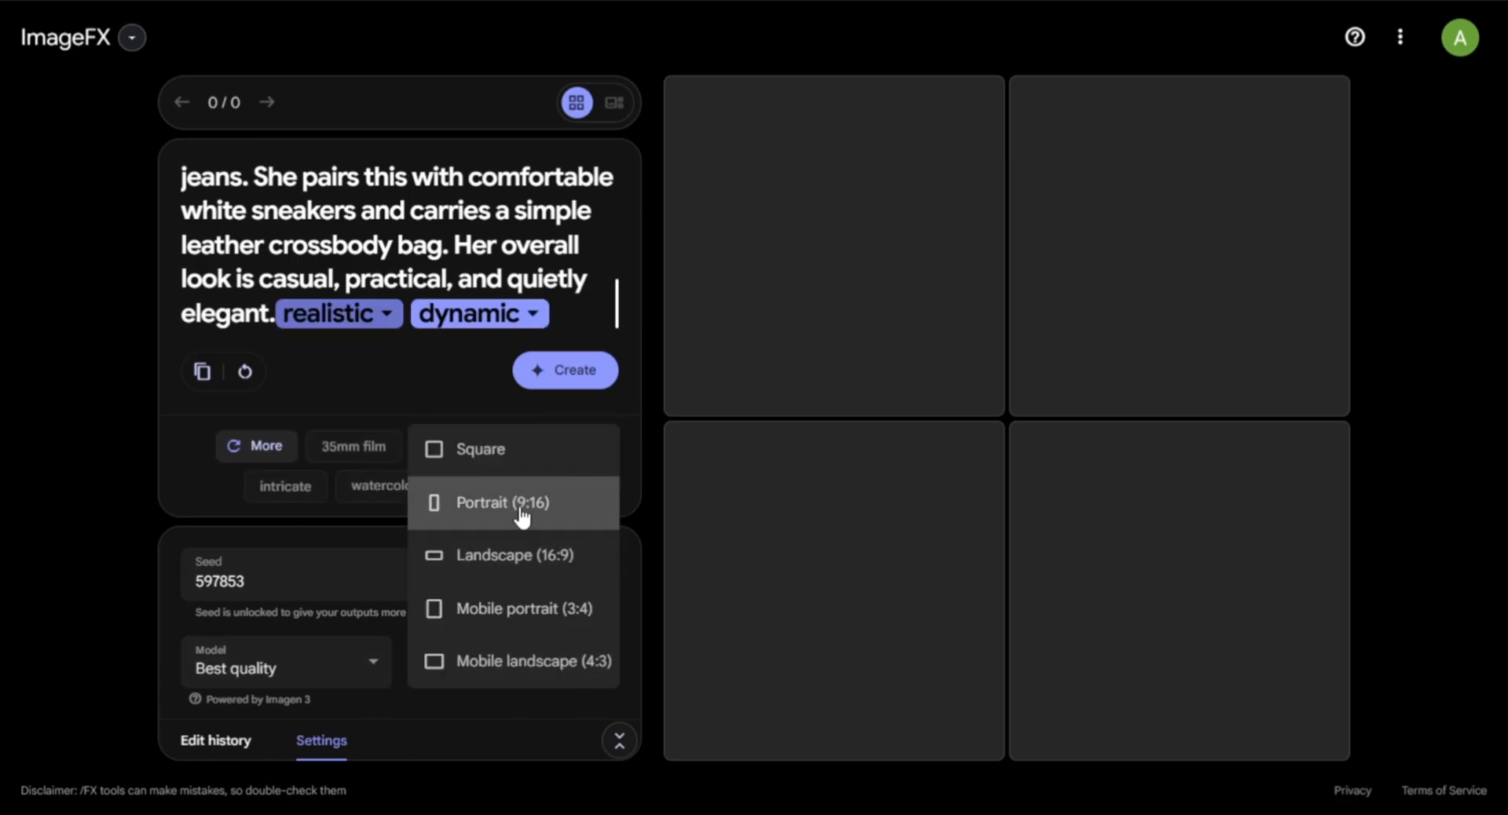
click(528, 507)
click(587, 387)
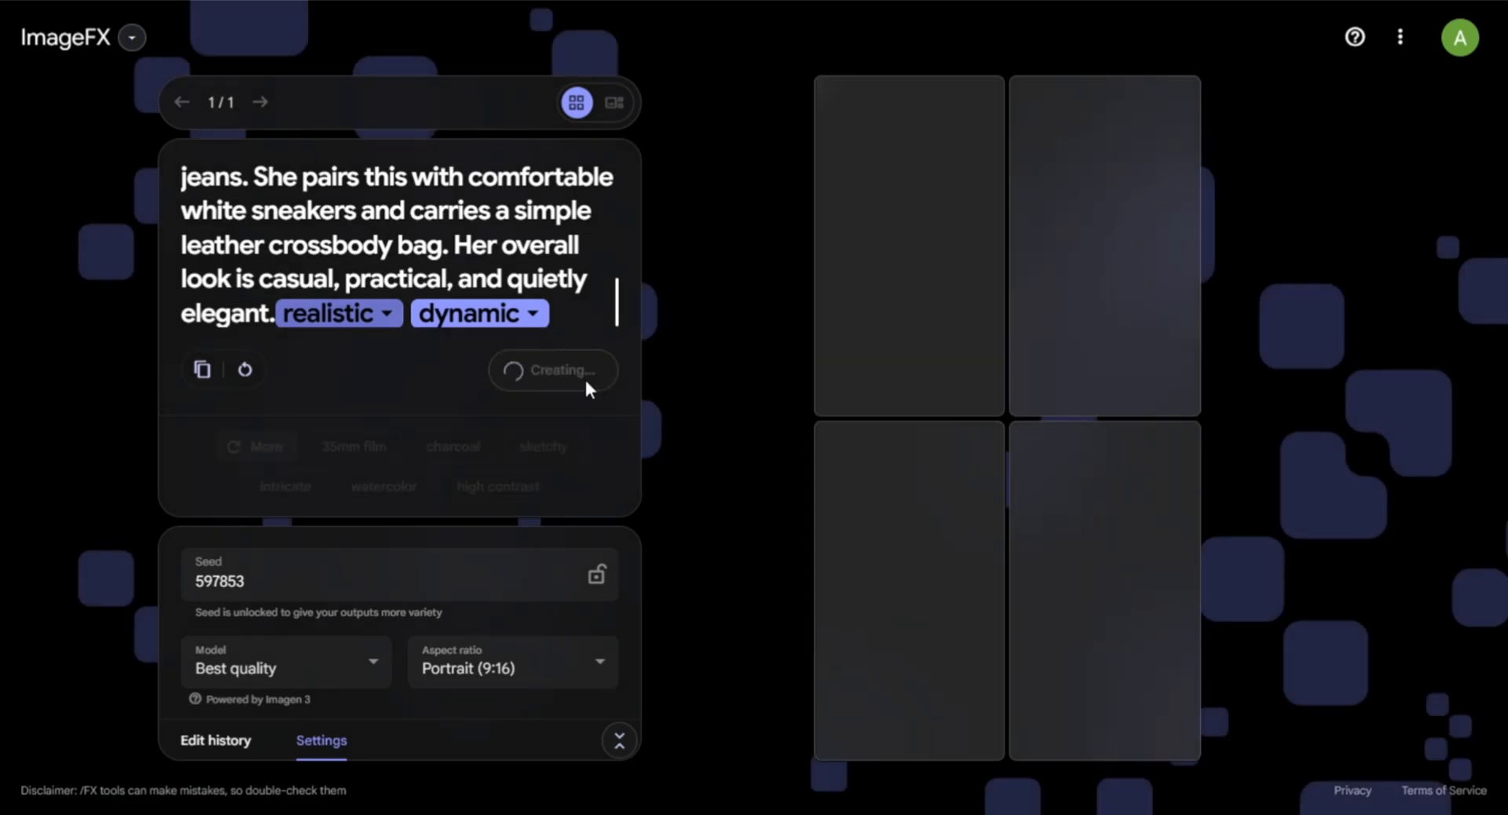
Edit the sent ChatGPT character prompt to remove the "only describing them; no background or scene details" clause, and resend it.
scroll(236, 179, up, 10)
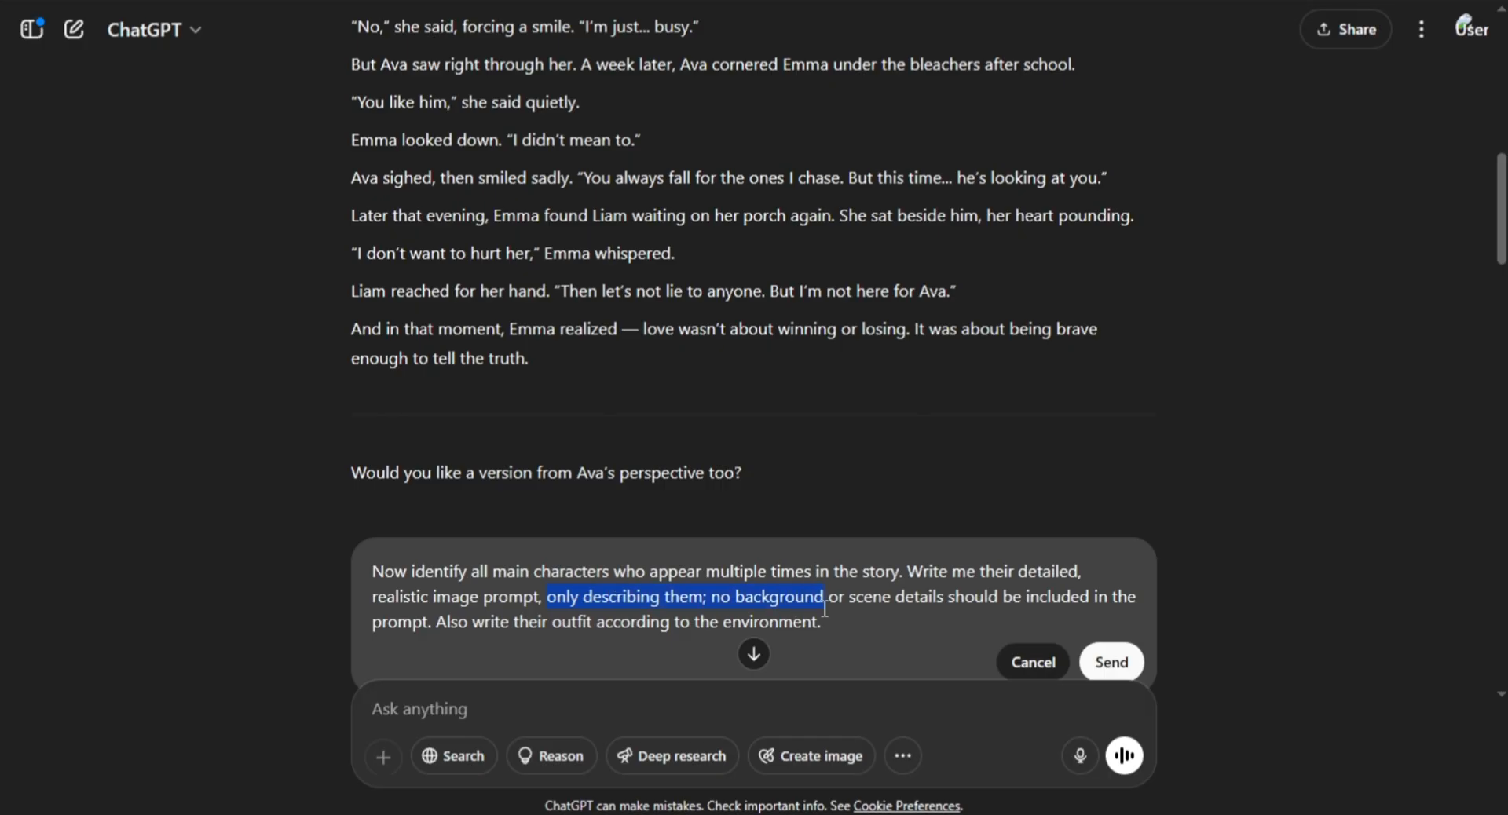
drag(546, 596, 433, 622)
key(BackSpace)
click(1112, 662)
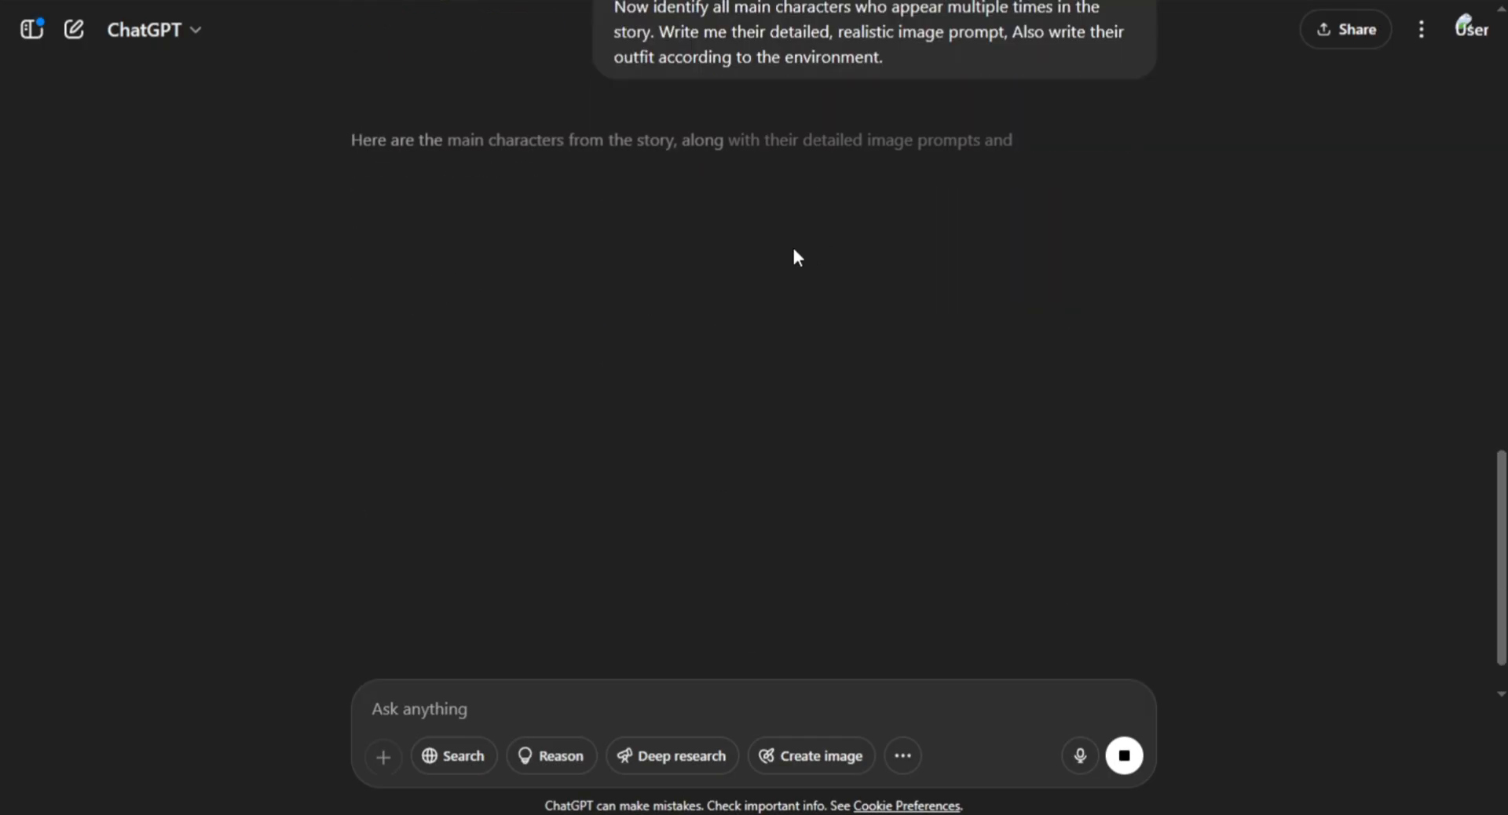
Copy Emma's image prompt from ChatGPT's new reply into the empty ImageFX prompt.
scroll(769, 390, down, 5)
drag(357, 246, 395, 355)
key(ctrl+c)
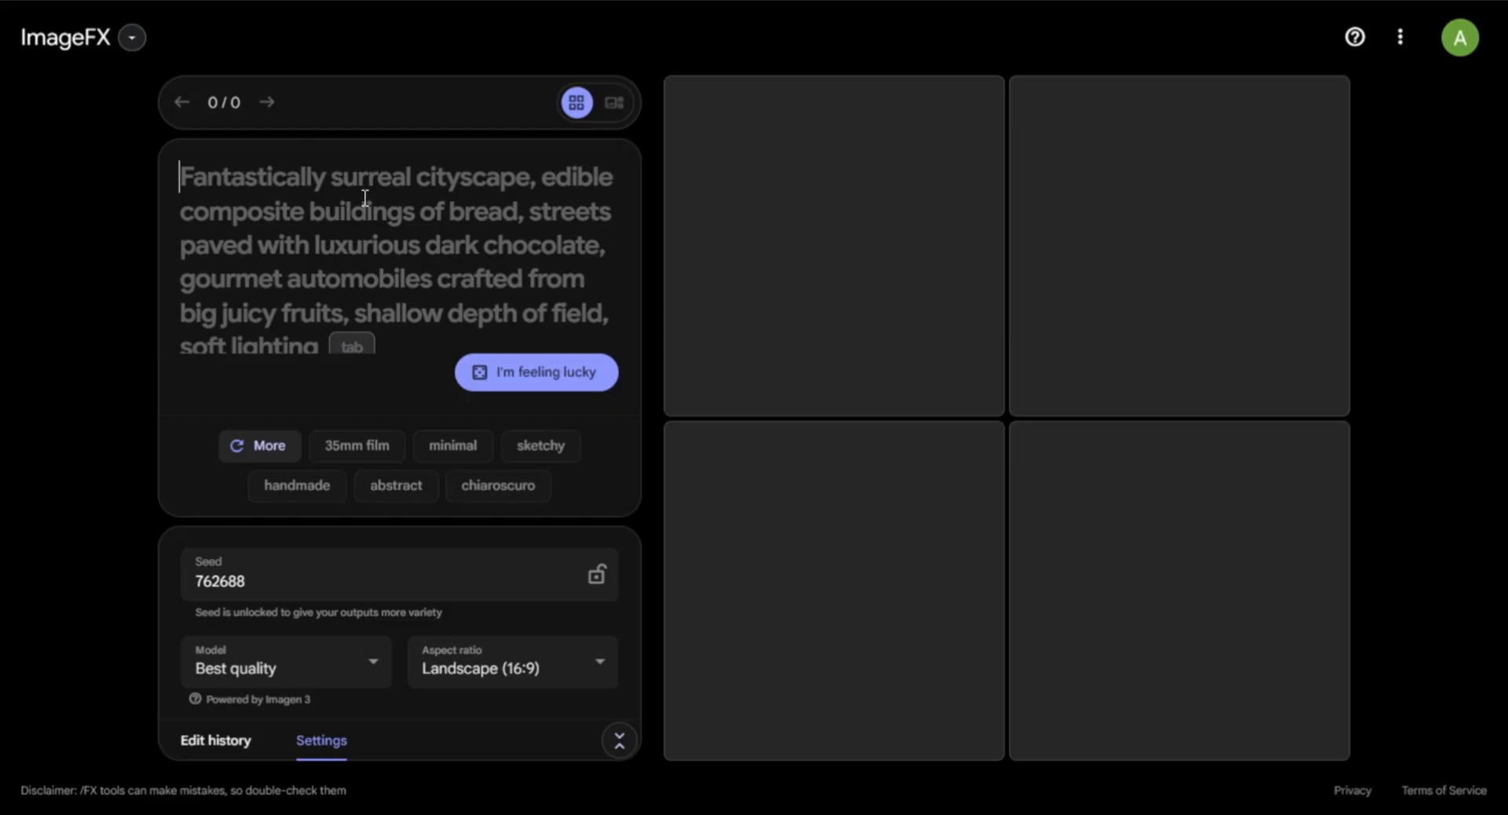
key(ctrl+a)
key(ctrl+v)
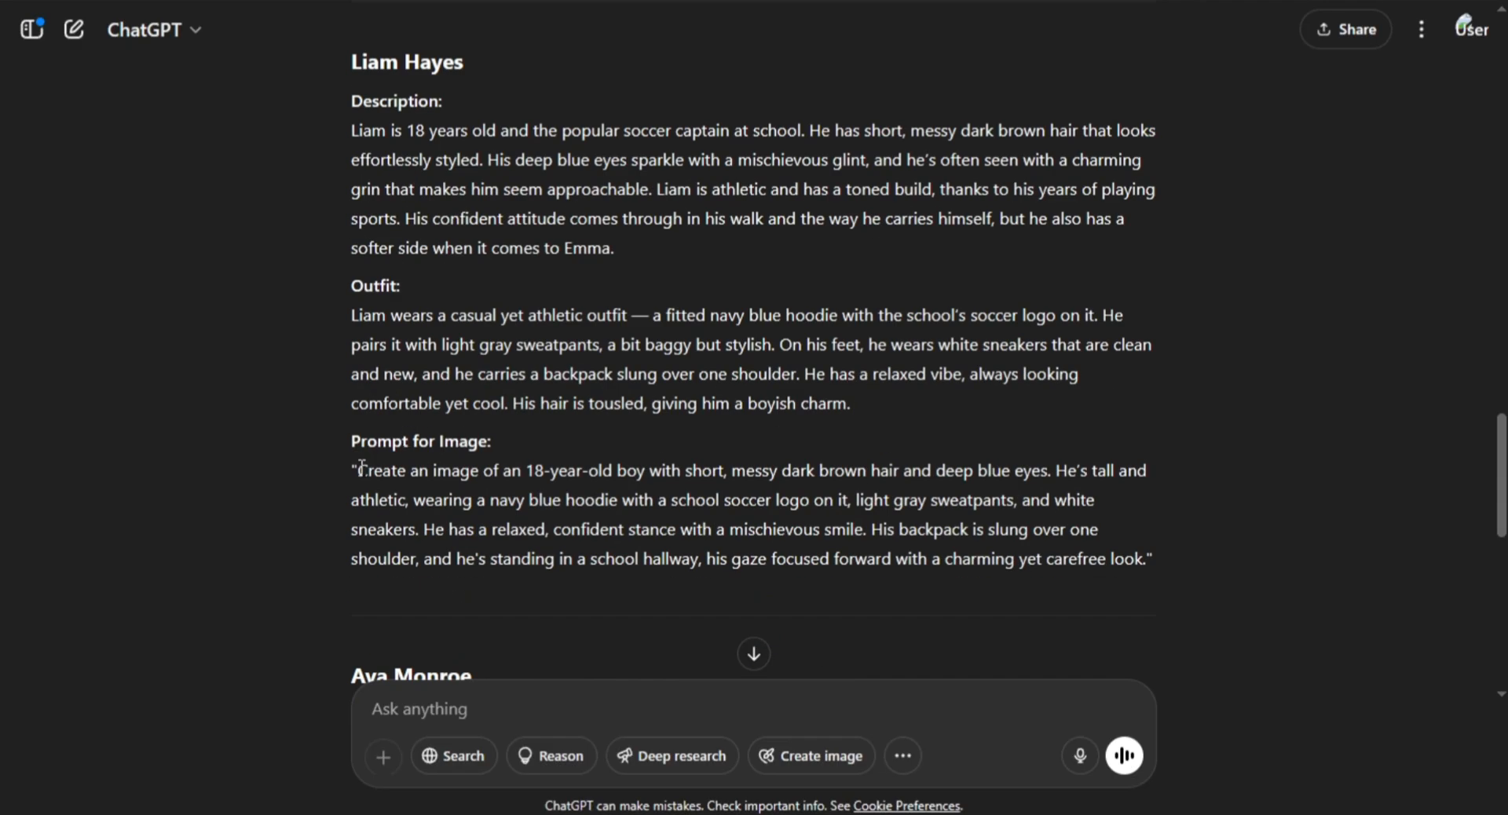
Replace Emma's text in ImageFX with ChatGPT's image prompt for Liam, keeping the style tags, and generate the images.
drag(353, 464, 1154, 558)
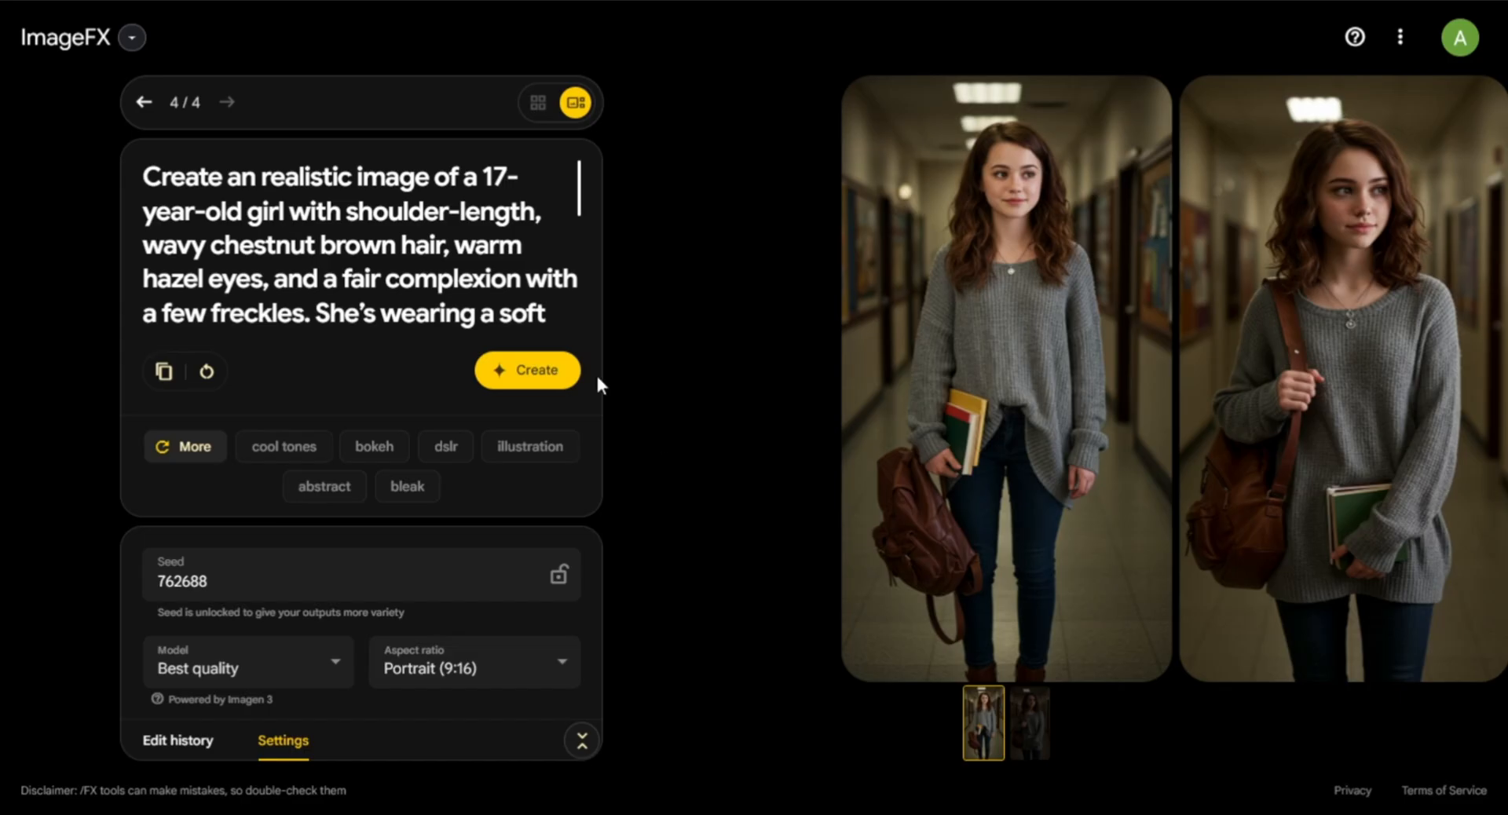
drag(142, 176, 550, 314)
key(ctrl+v)
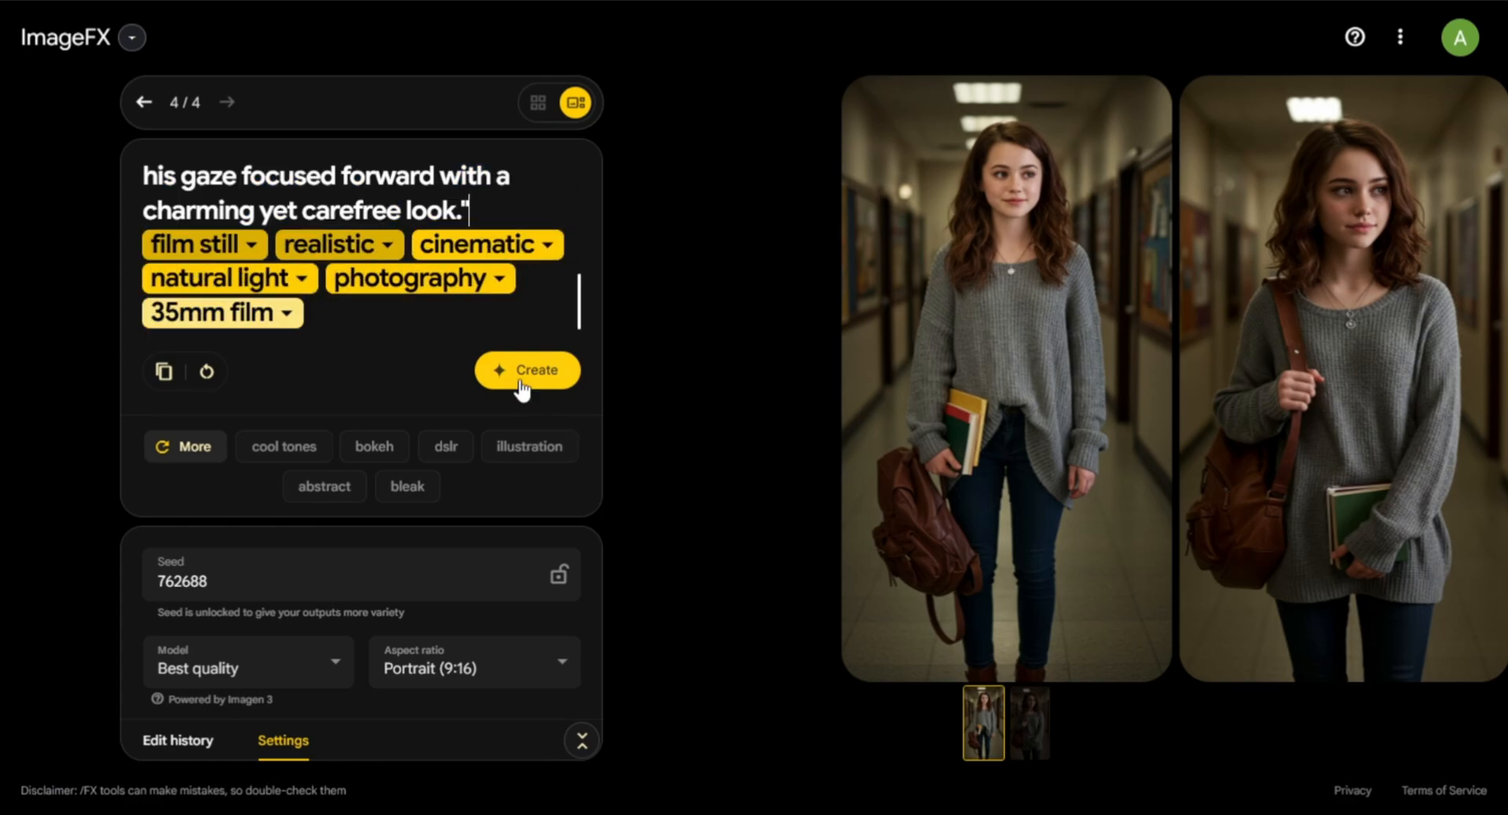
click(521, 372)
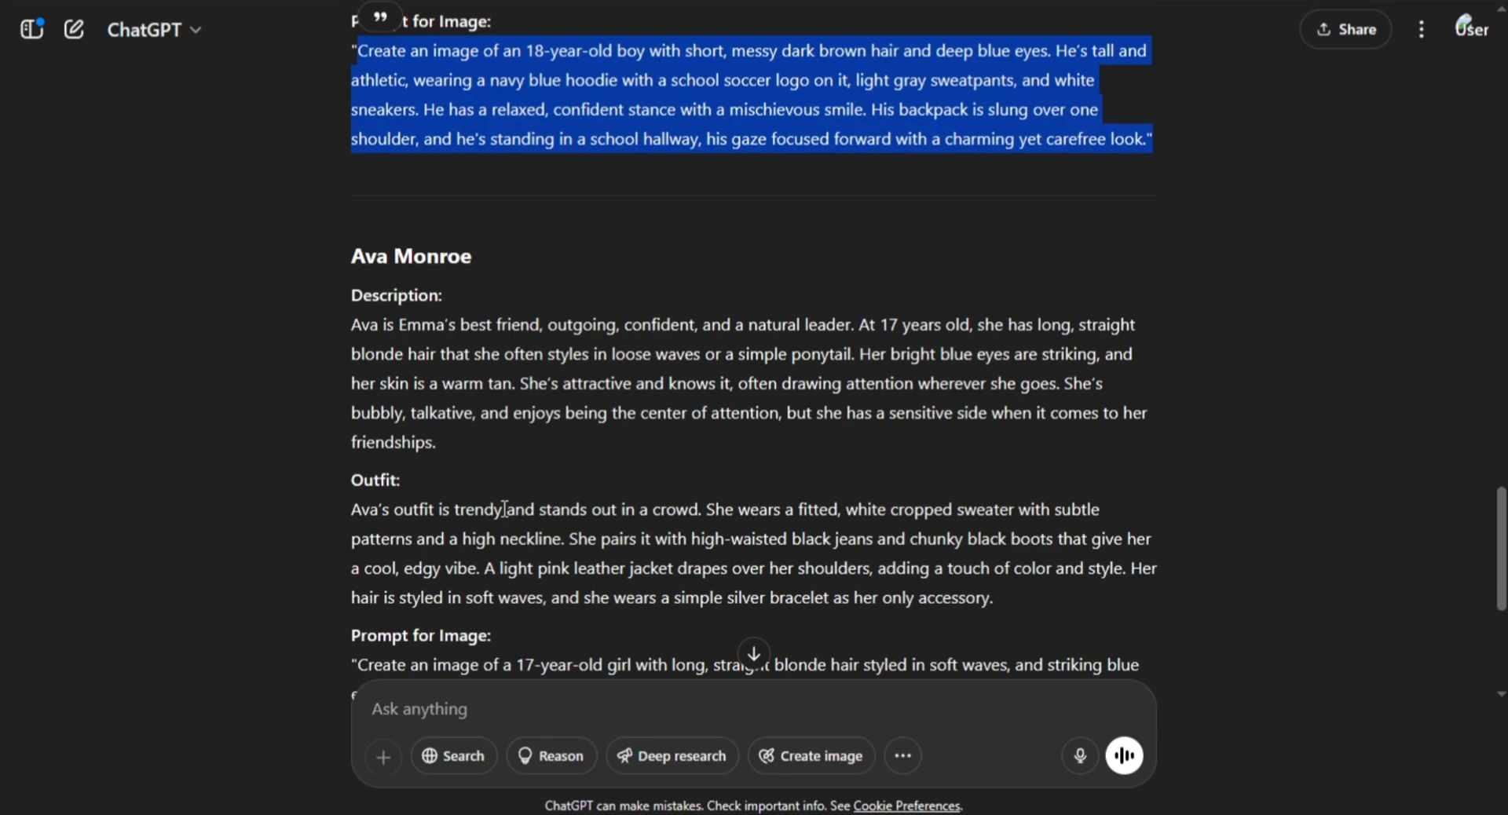
Replace Liam's text in ImageFX with ChatGPT's image prompt for Ava, keeping the style tags, and generate the images.
scroll(406, 292, down, 5)
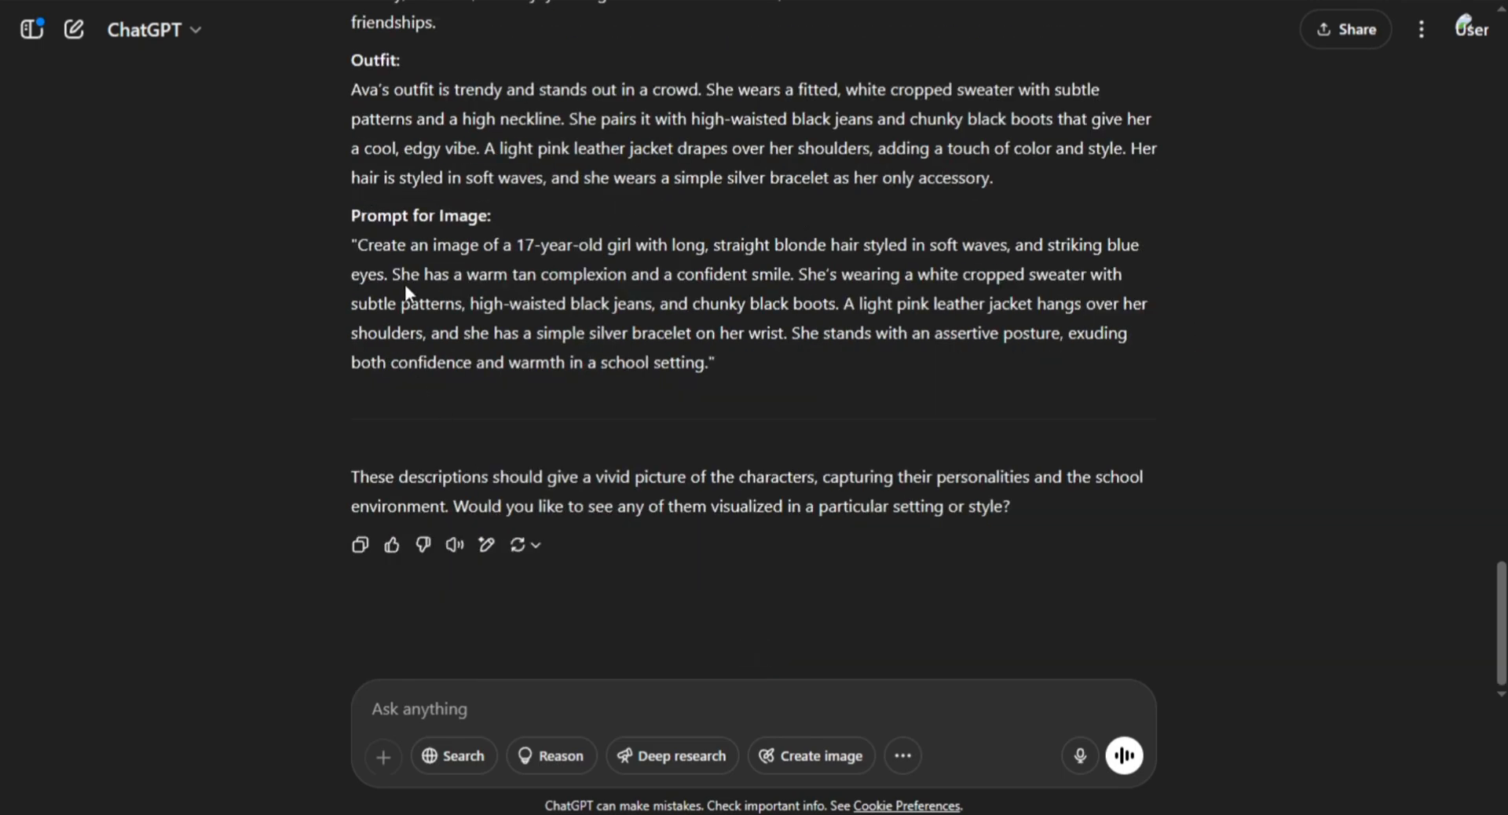
drag(361, 245, 708, 351)
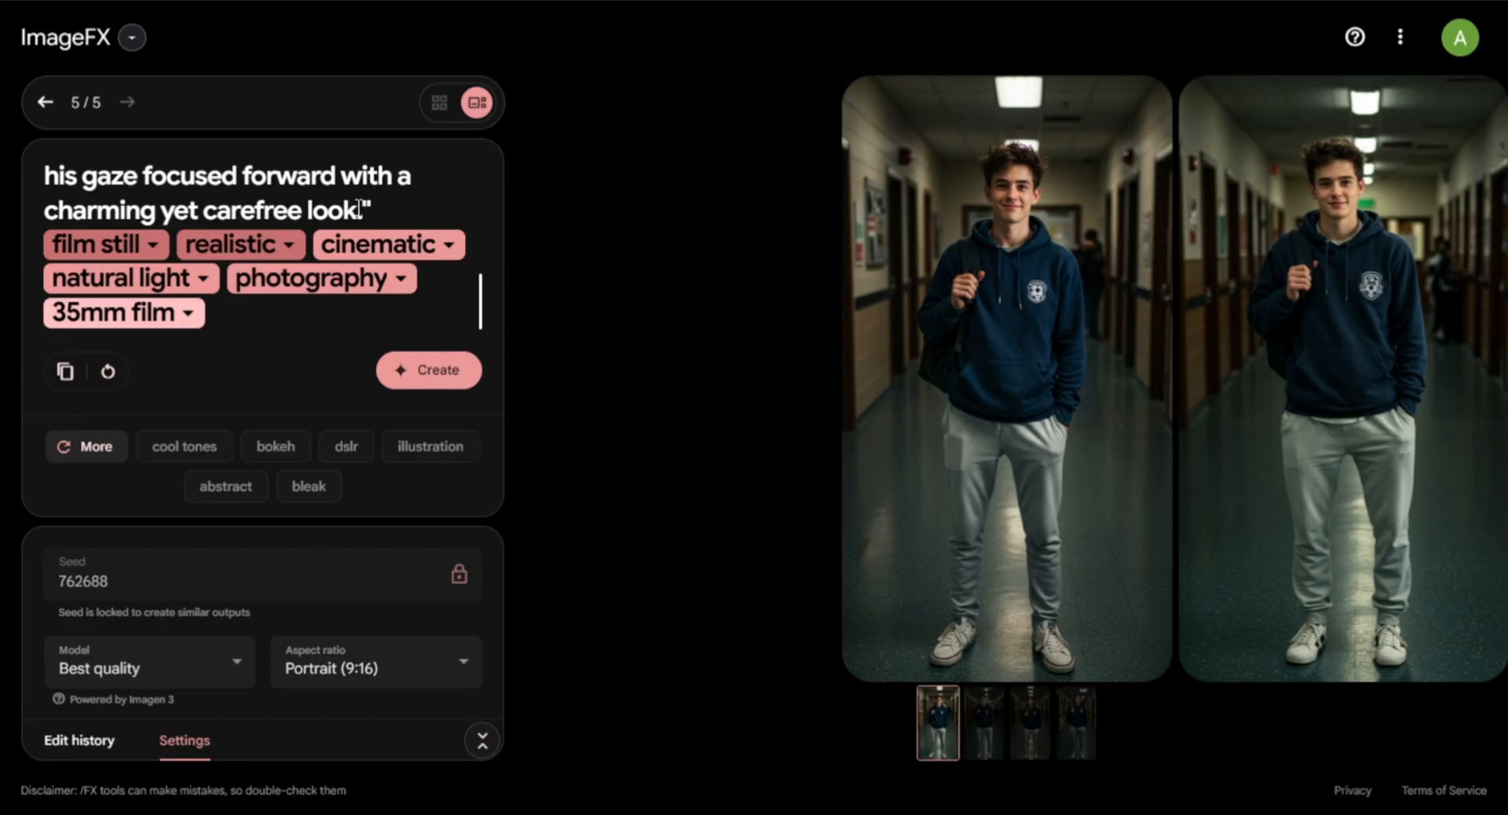
drag(359, 208, 49, 163)
key(ctrl+v)
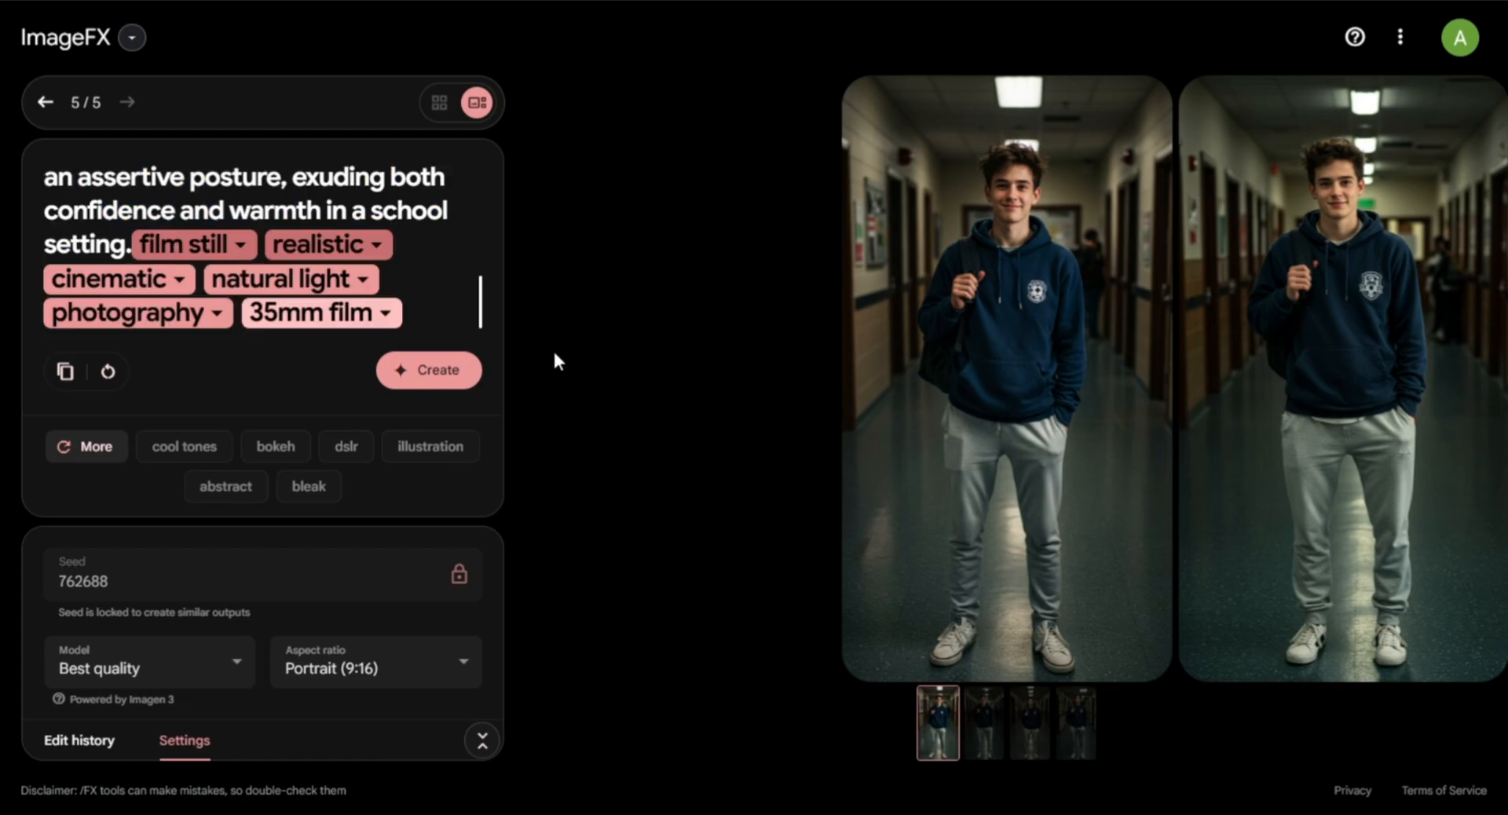
click(450, 385)
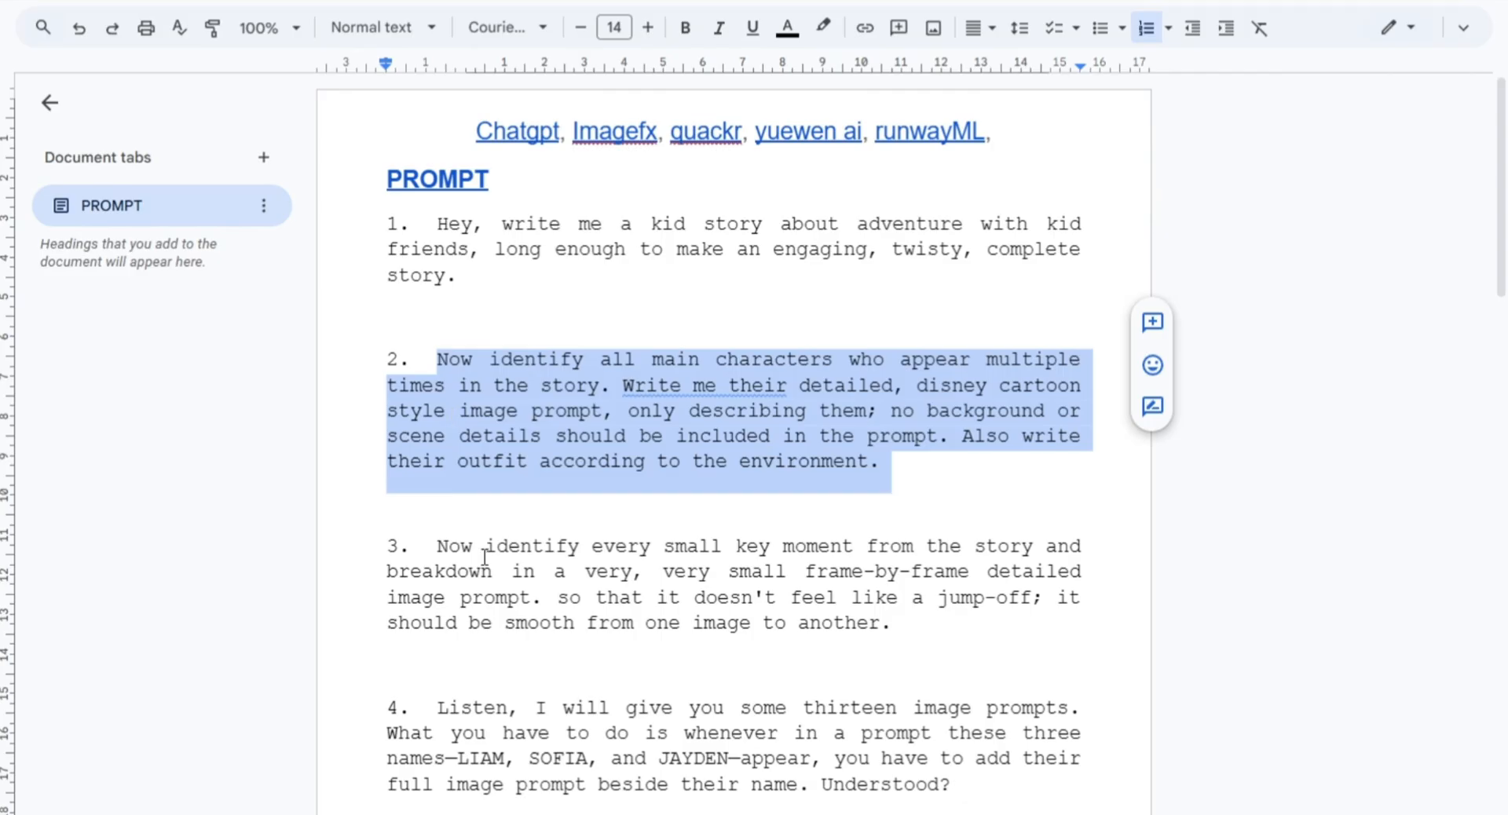
Copy the document's third prompt into ChatGPT, insert "realistic" before "image prompt", and send it.
scroll(394, 550, down, 5)
drag(439, 114, 887, 197)
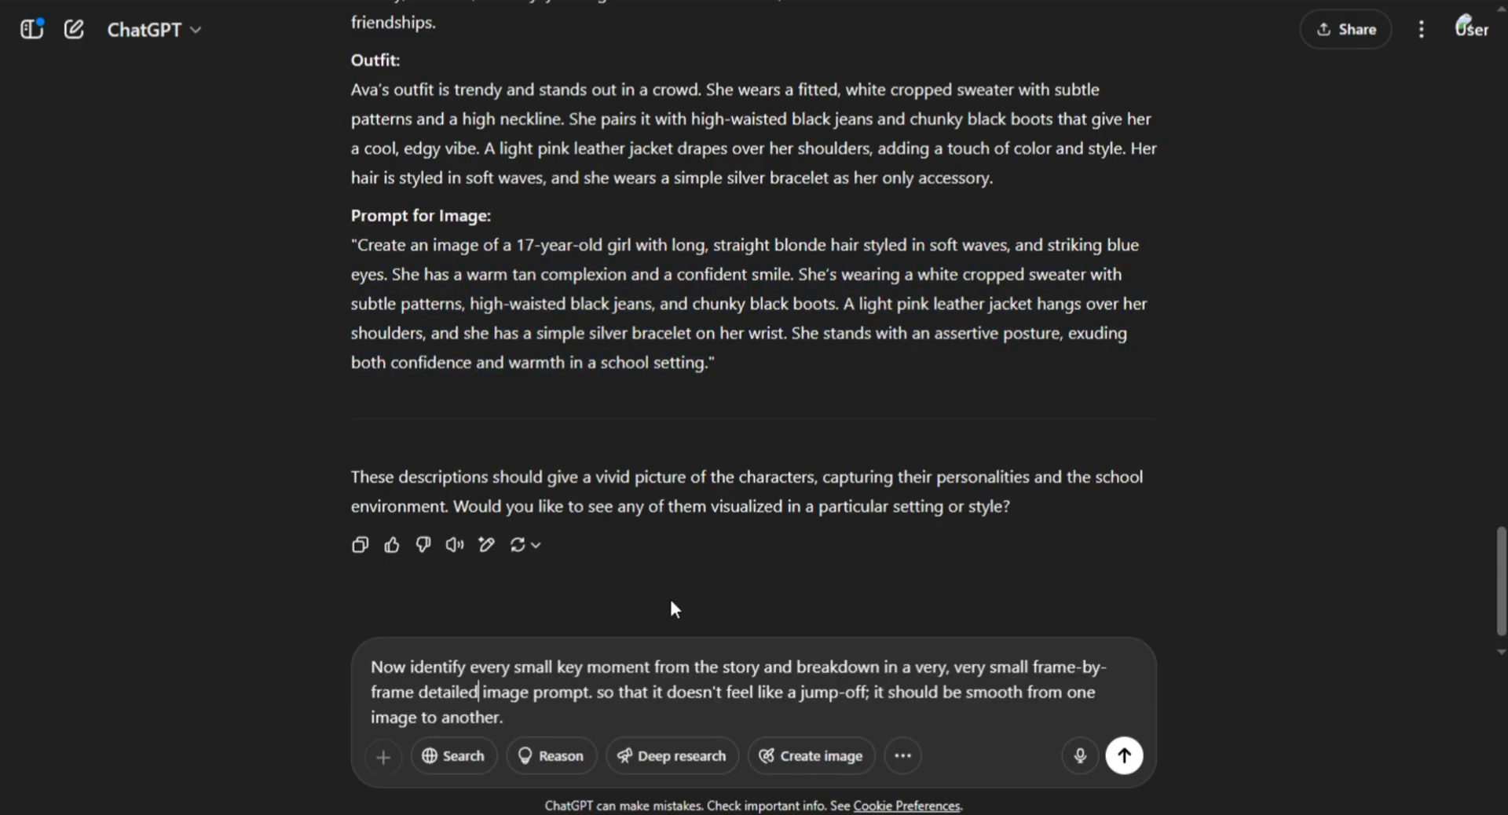
text(realis)
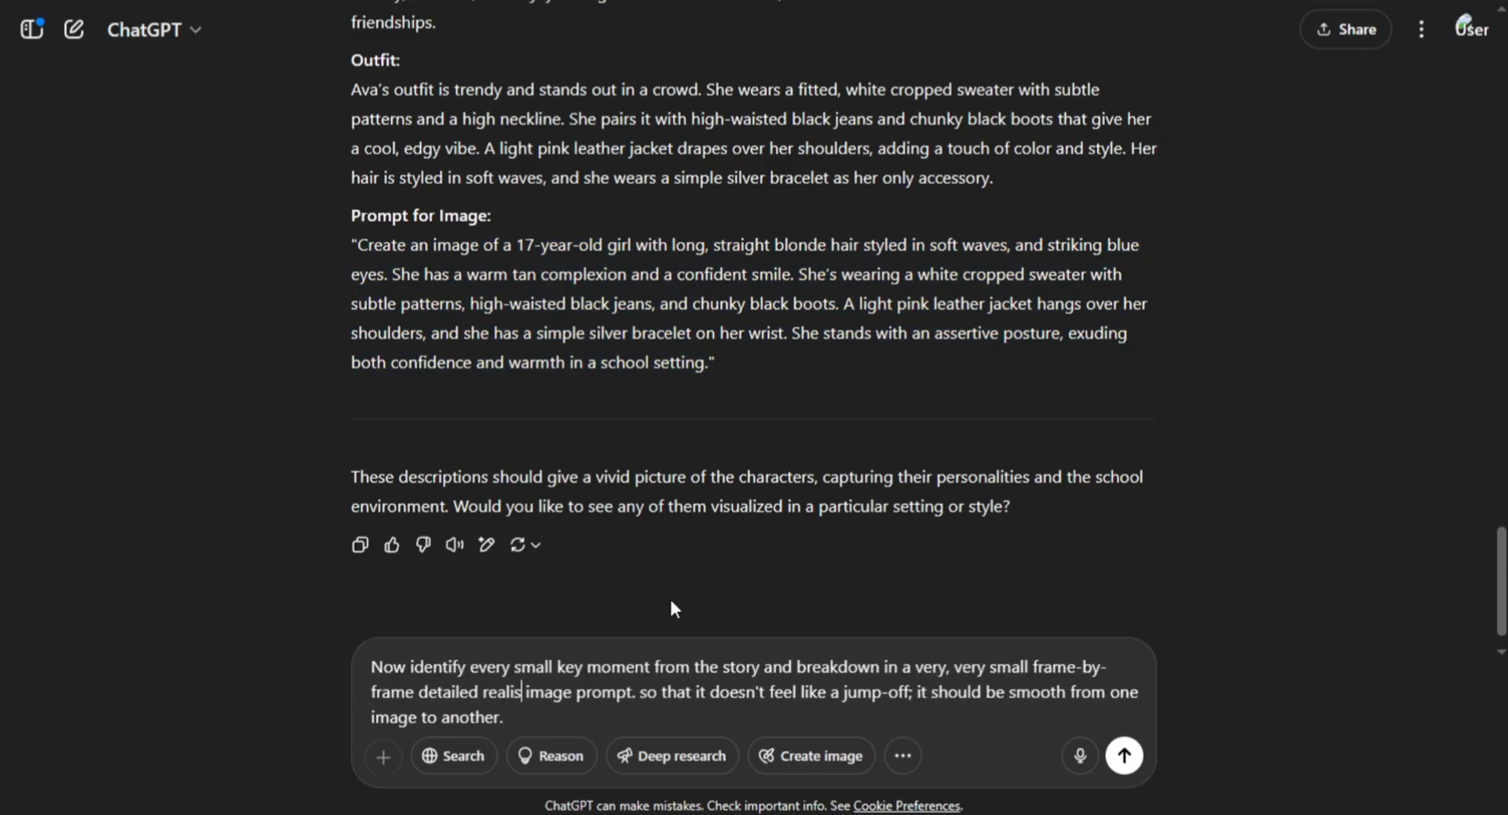
text(tic)
key(Return)
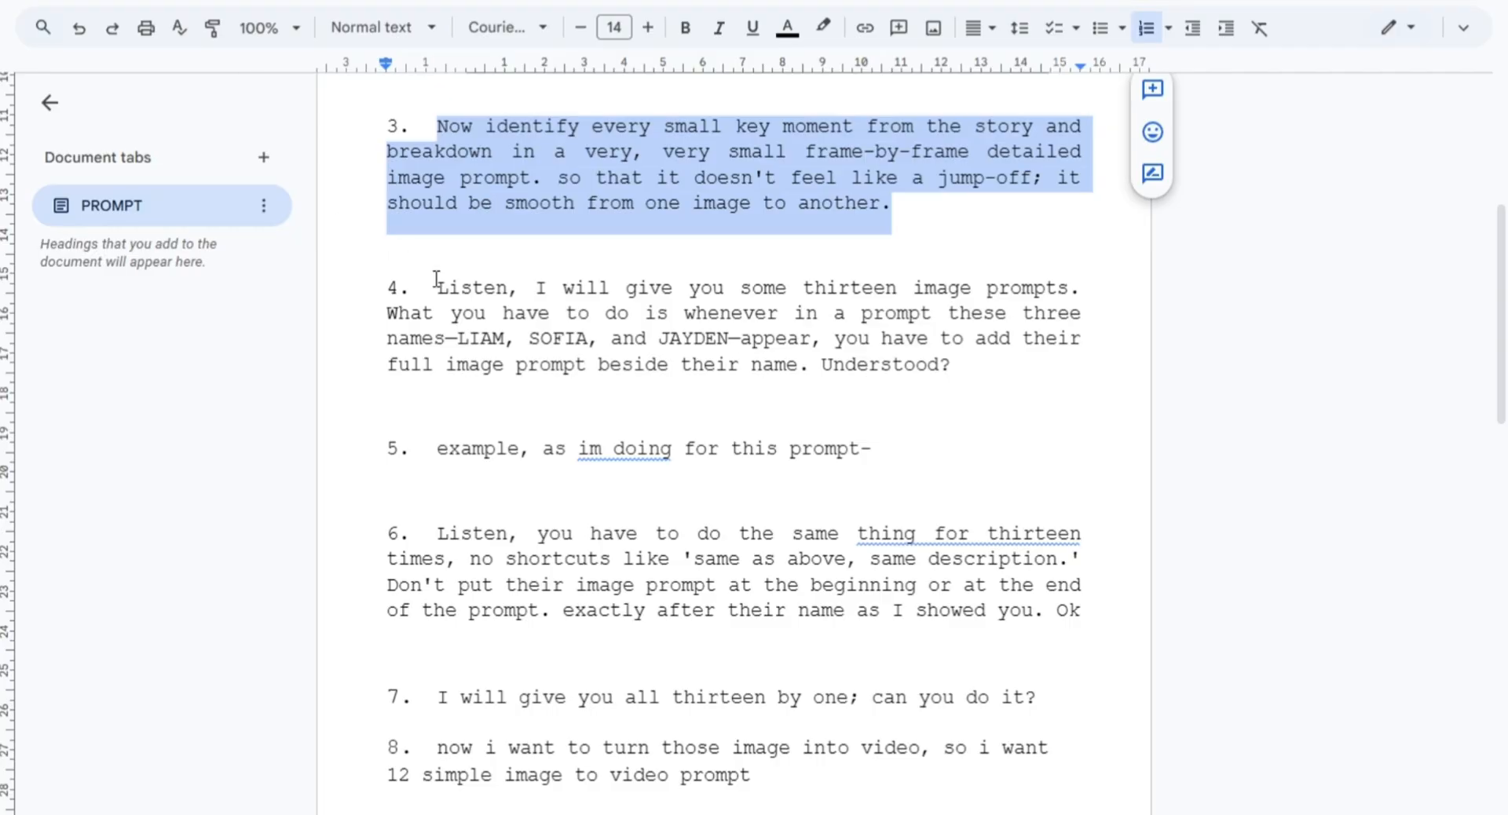
Send ChatGPT the document's fourth prompt, changed to 8 image prompts, 3 names, and the full names of Emma, Liam and Ava.
drag(436, 287, 976, 363)
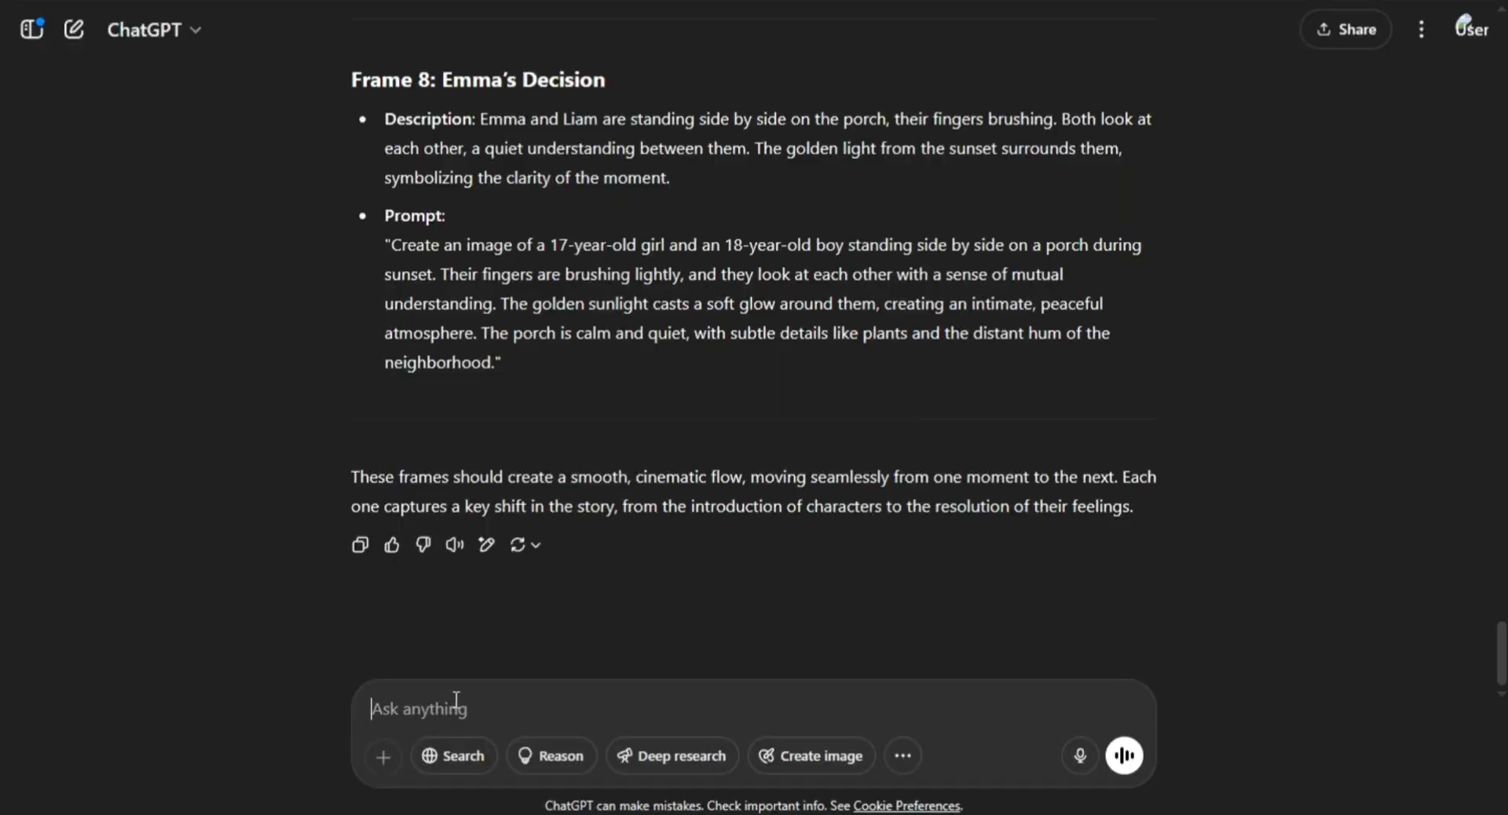
key(ctrl+v)
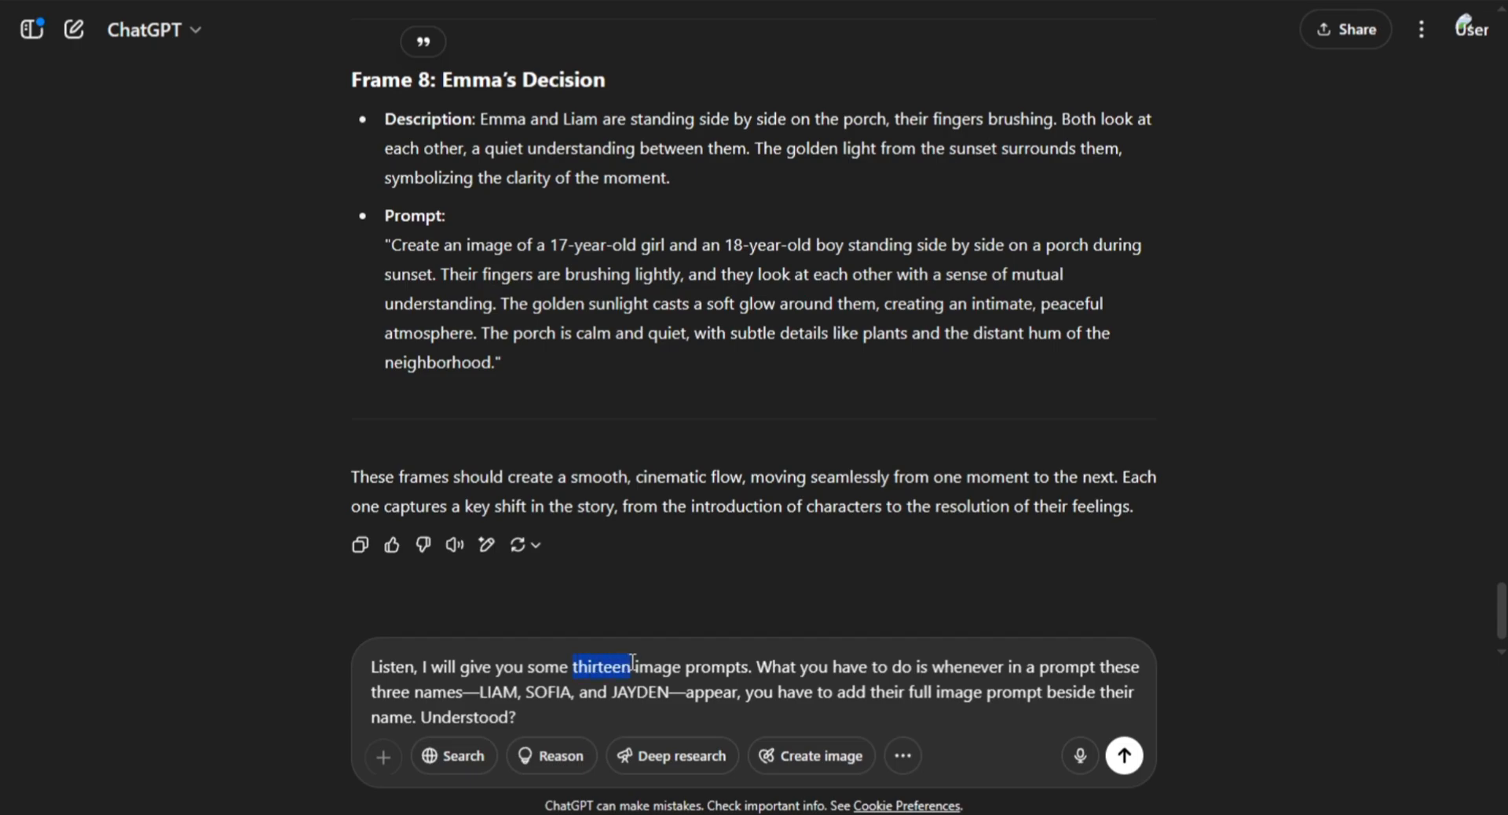
text(8)
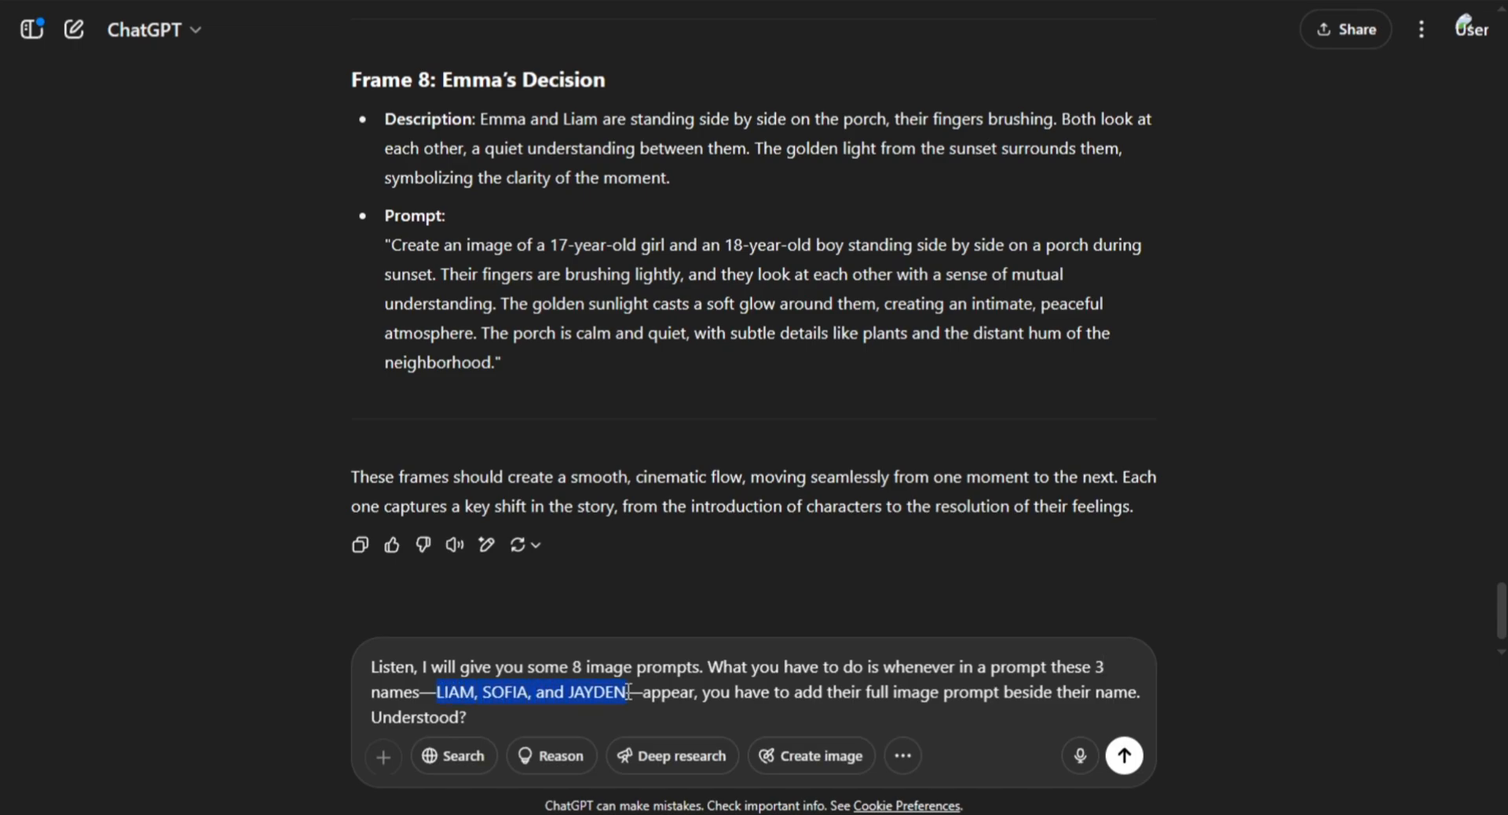
key(ctrl+v)
click(1124, 755)
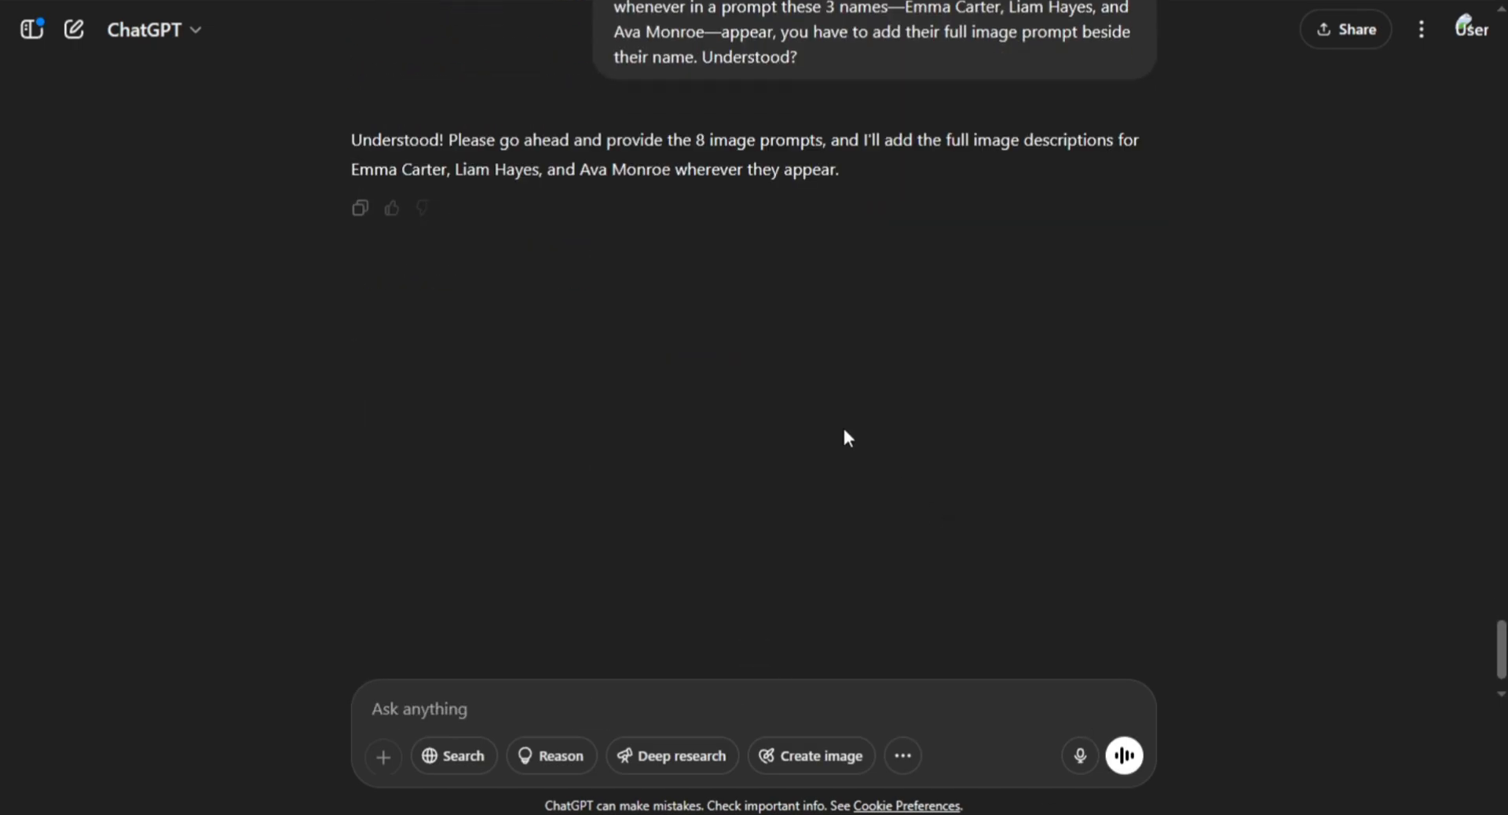
Start a ChatGPT message with the document's "example, as im doing for this prompt-" line followed by Frame 8's description.
key(alt+Tab)
drag(436, 449, 853, 456)
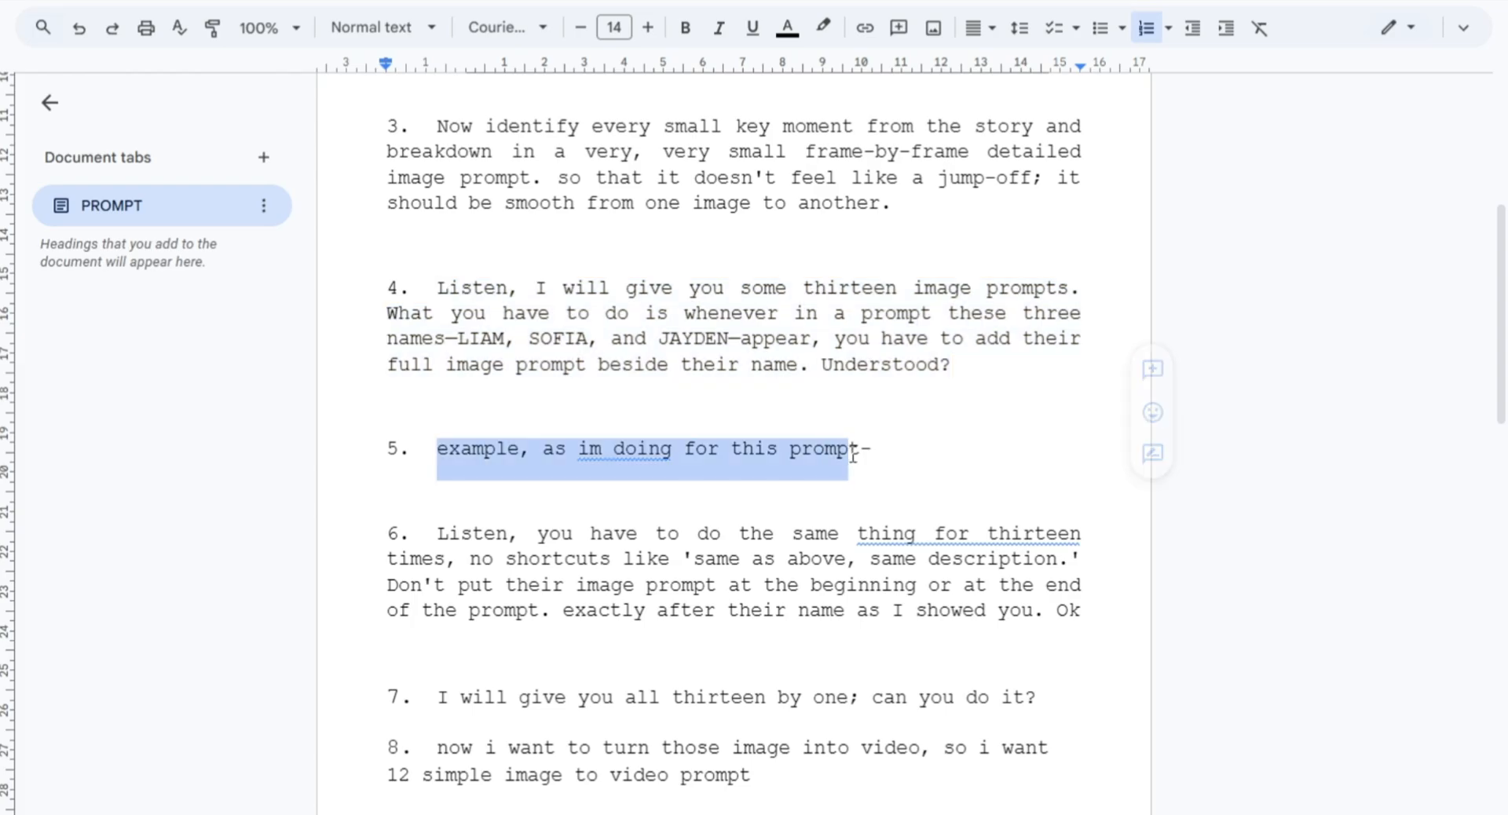
key(alt+Tab)
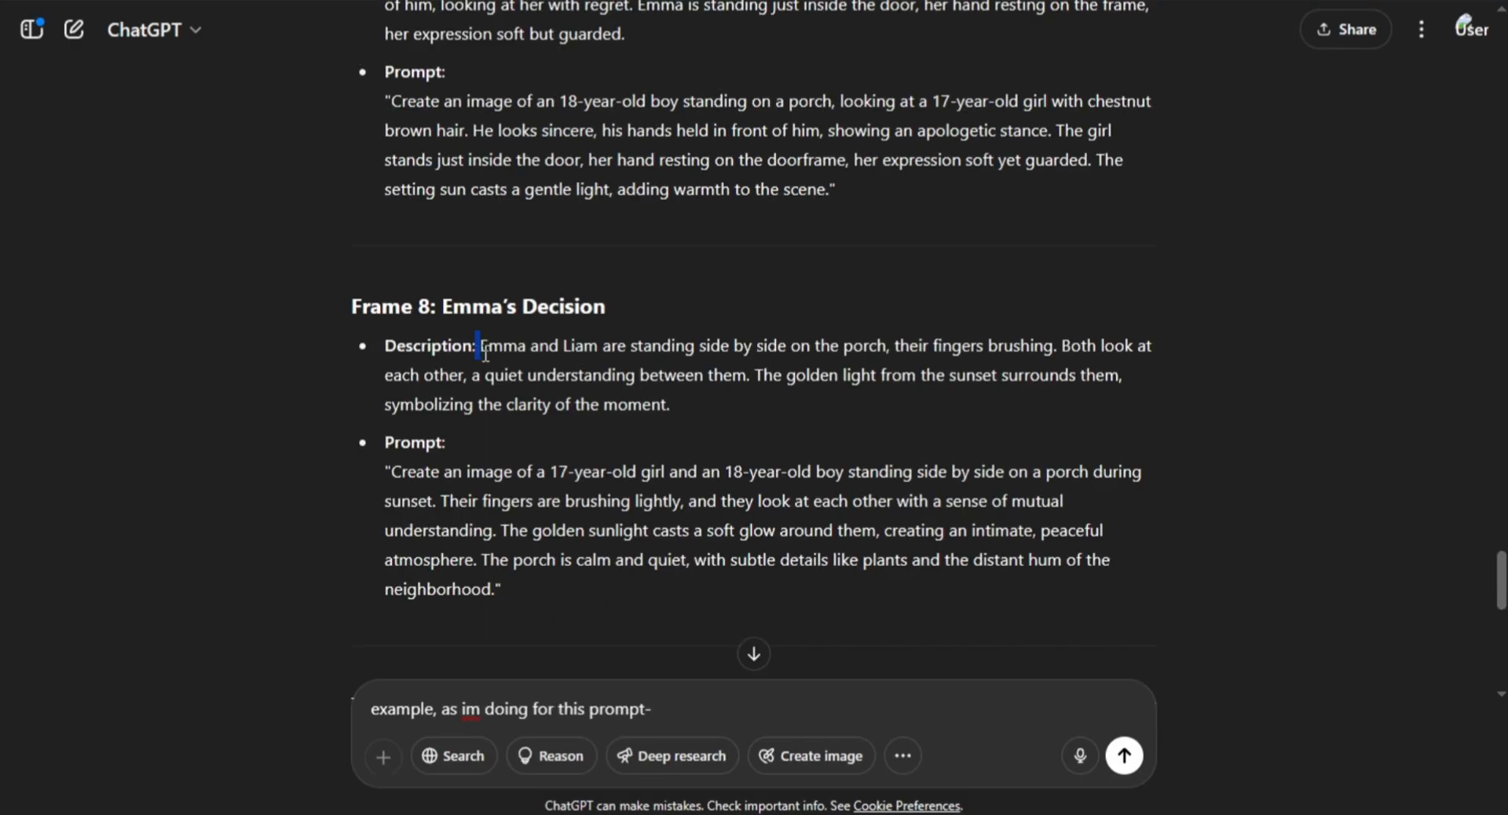
drag(485, 353, 512, 399)
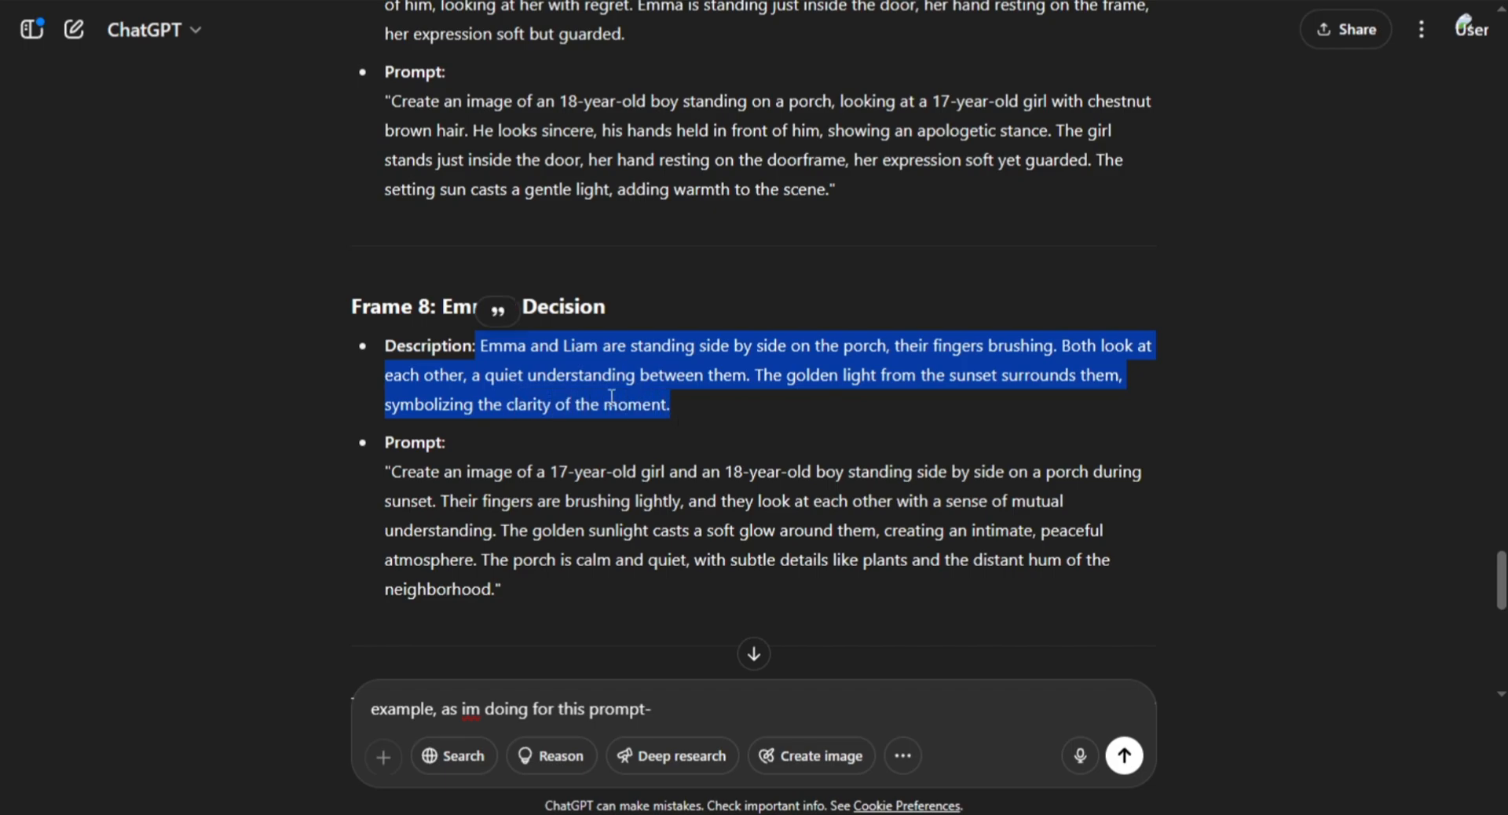
click(706, 700)
key(ctrl+v)
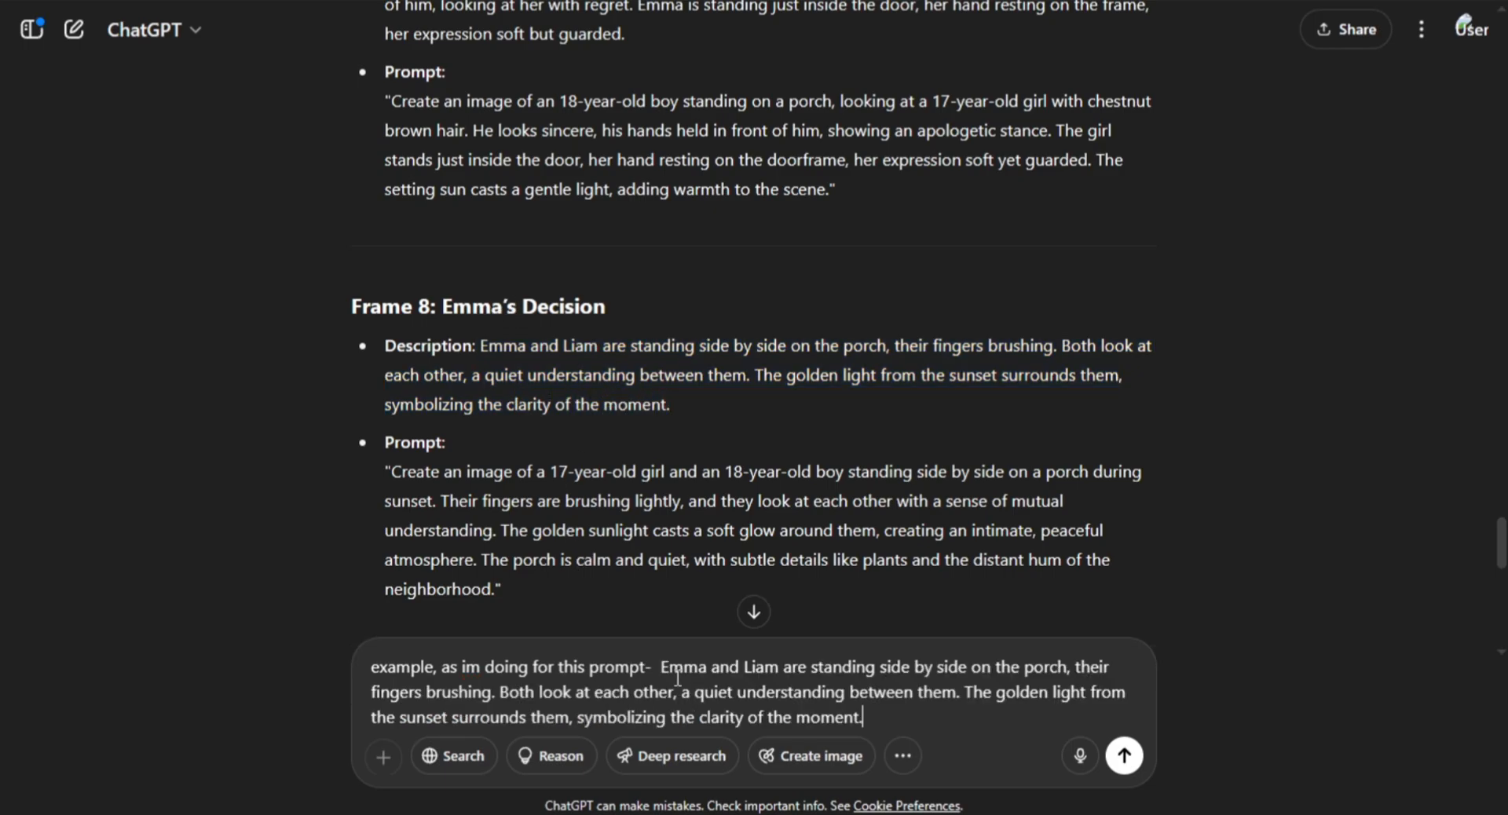
Insert Emma's full image prompt in parentheses directly after her name in the example message.
click(707, 667)
scroll(698, 628, up, 15)
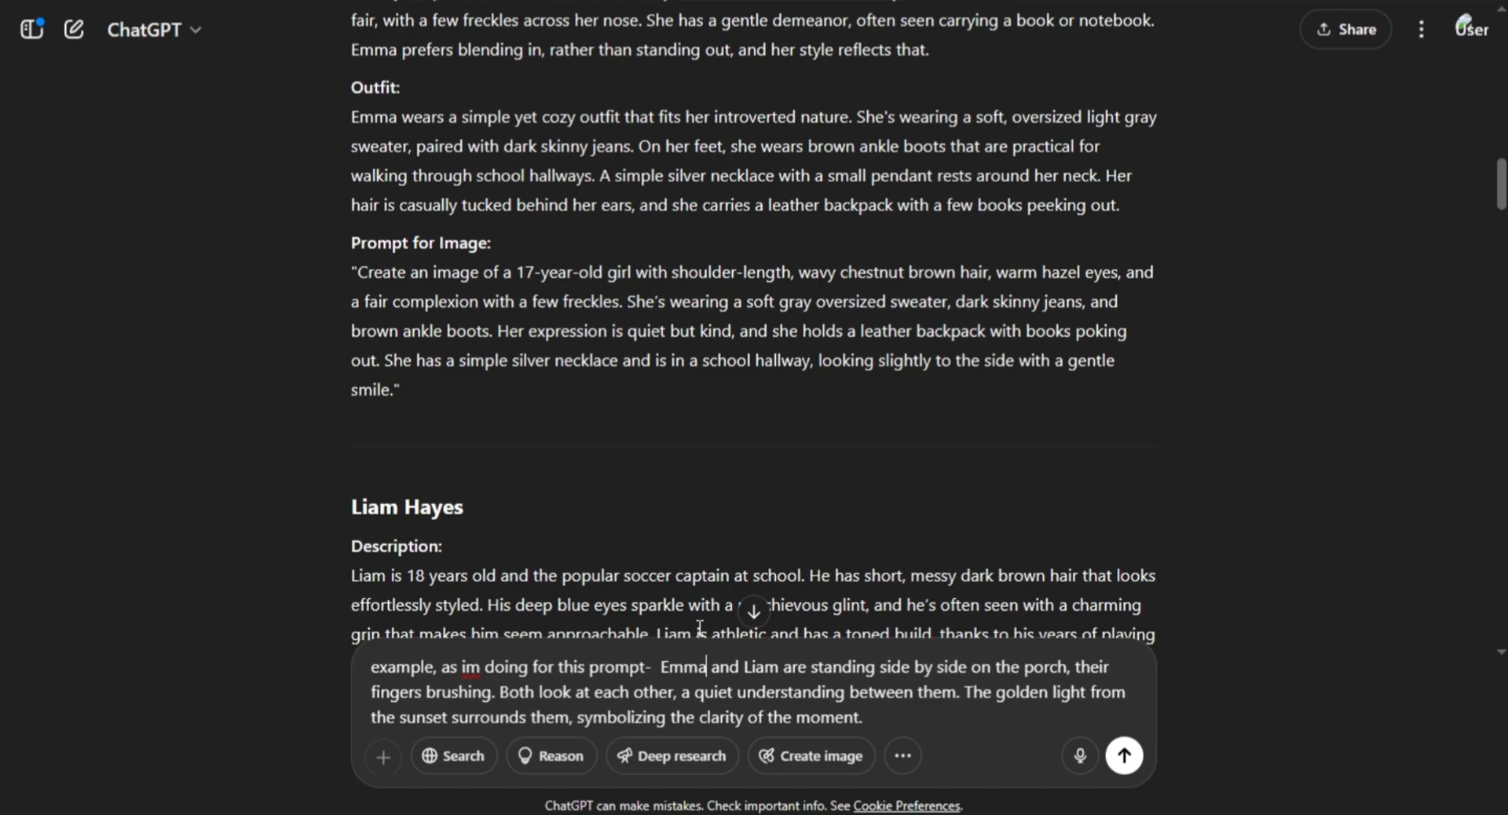
key(ctrl+v)
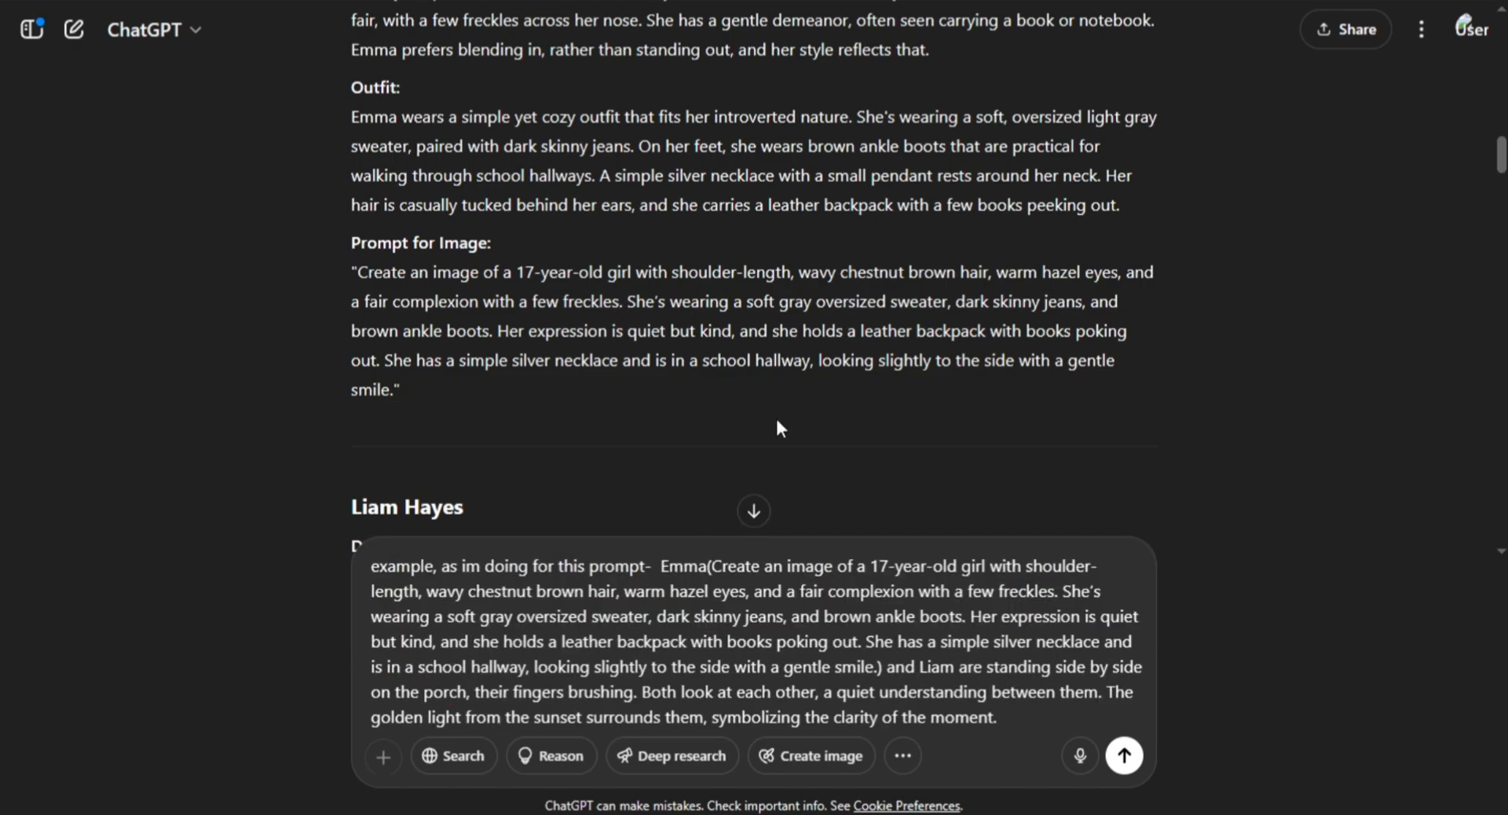
Insert Liam's full image prompt in parentheses after his name in the example, and send the message.
click(955, 666)
scroll(689, 281, down, 5)
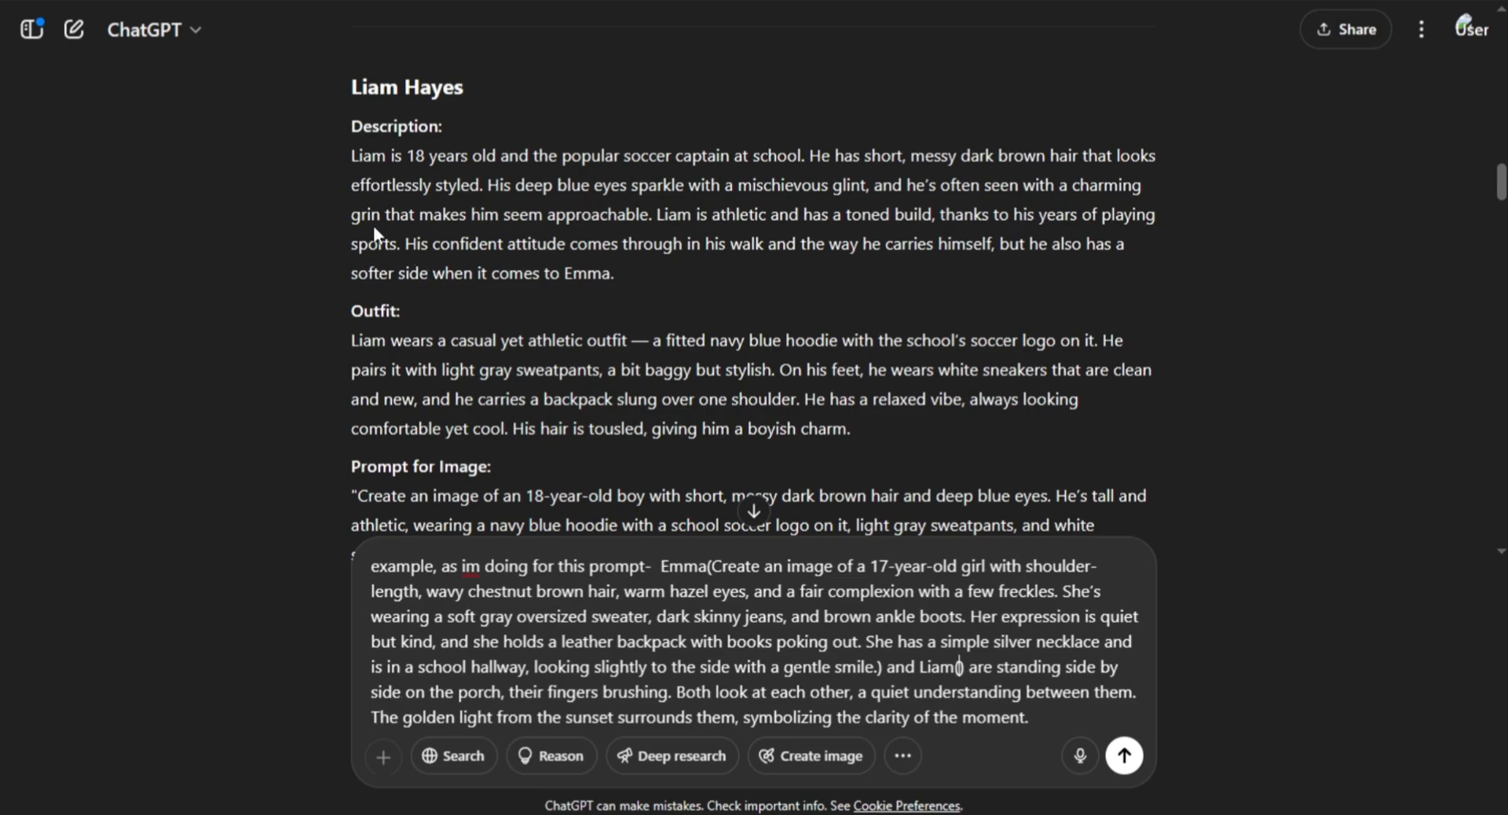
scroll(374, 224, down, 5)
drag(380, 81, 1073, 163)
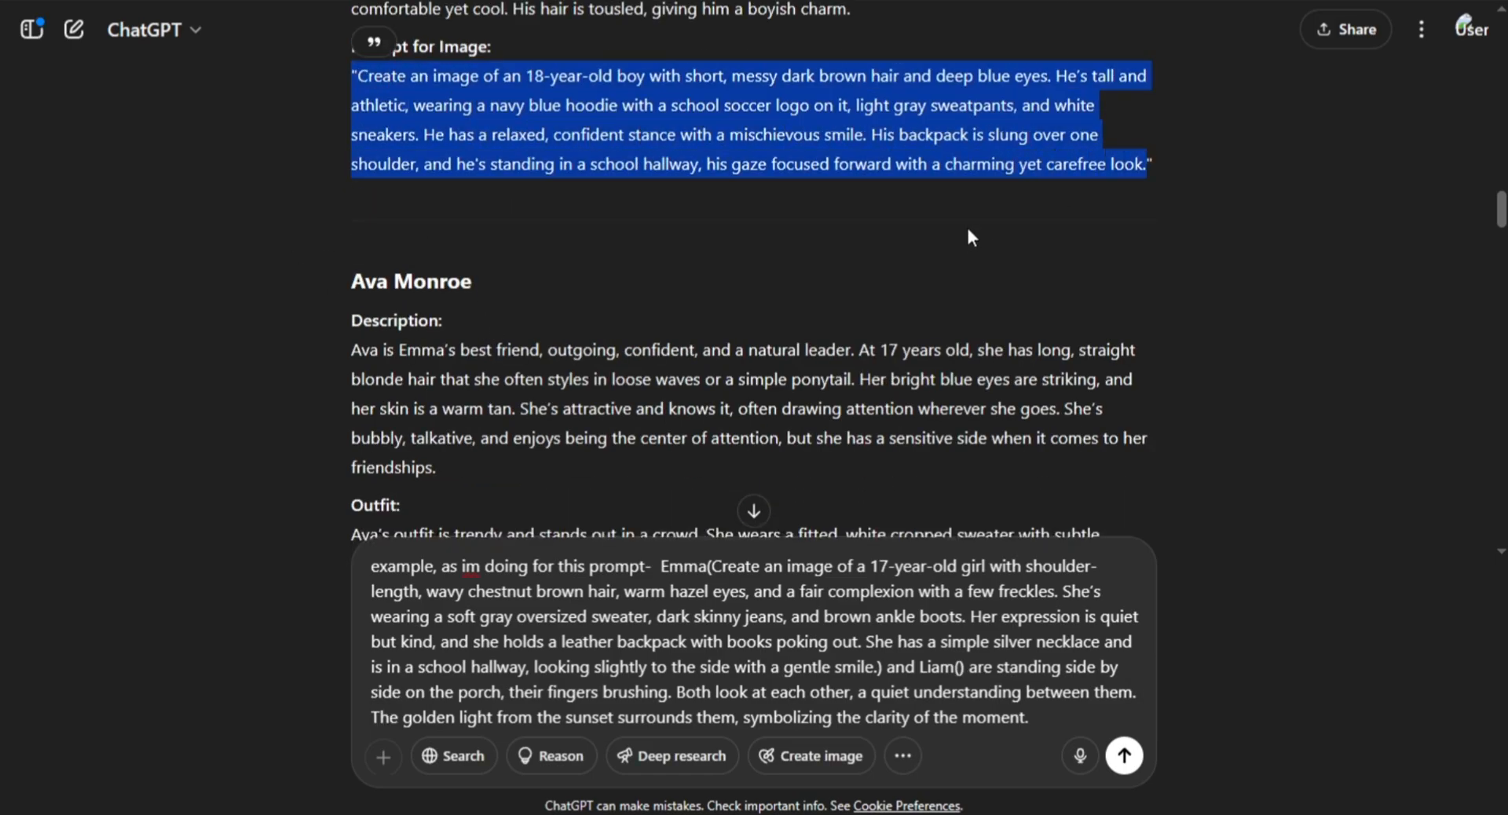
click(960, 667)
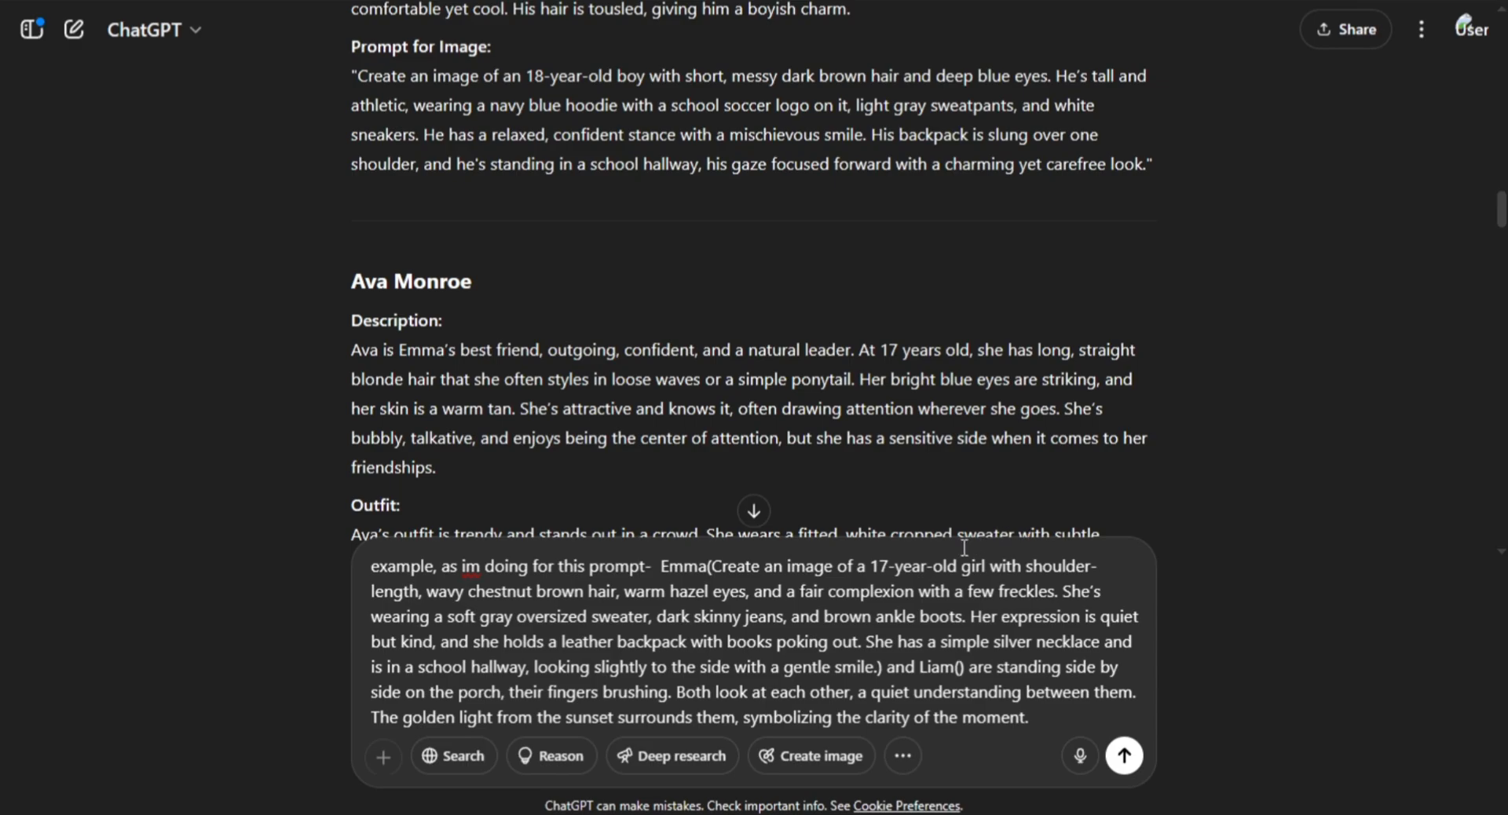
key(ctrl+v)
scroll(987, 642, down, 10)
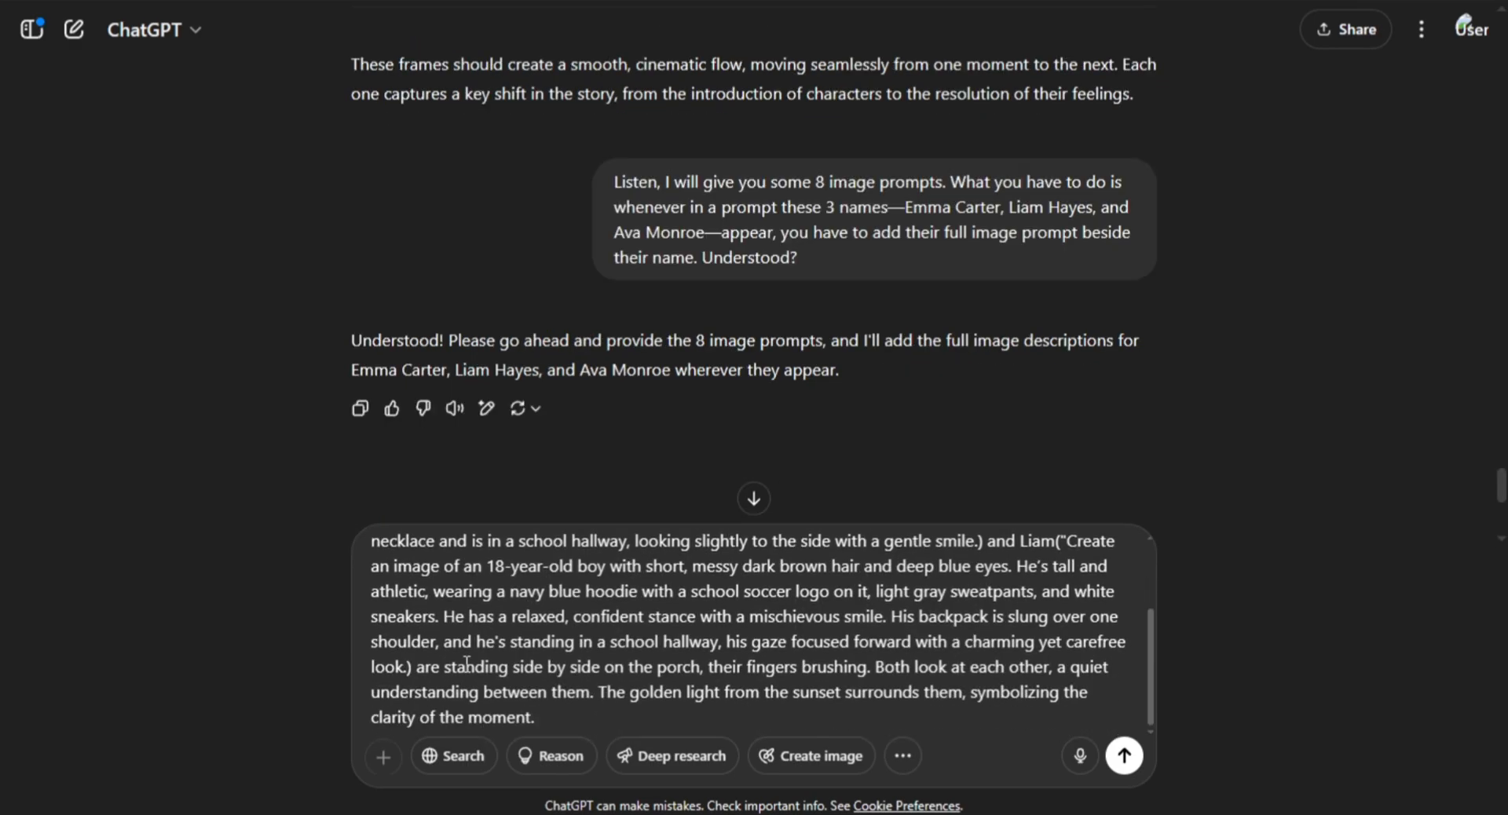
click(1124, 755)
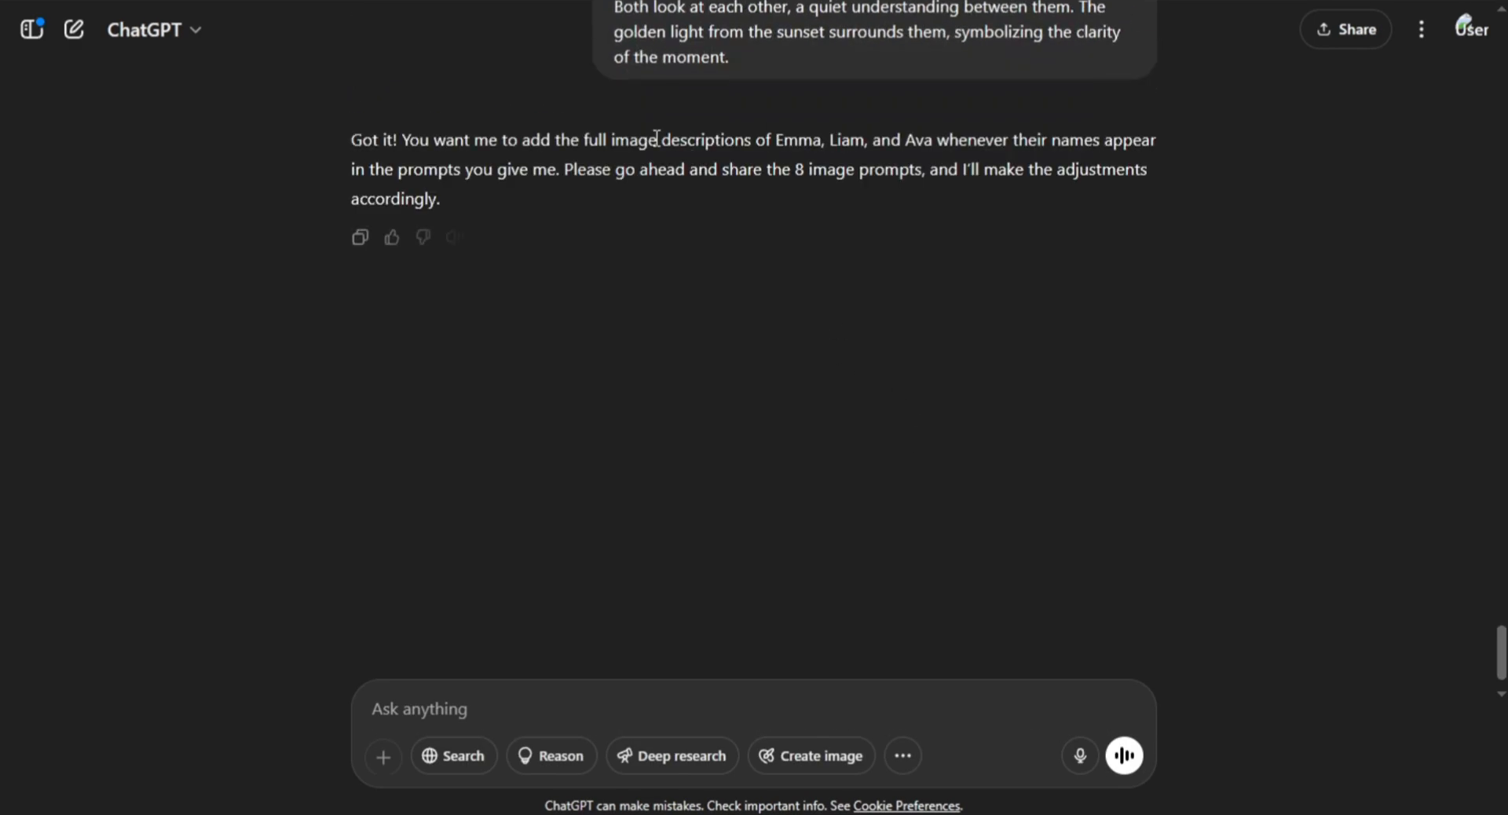
Send ChatGPT the document's sixth prompt forbidding shortcuts, with "thirteen times" changed to "8 times".
key(alt+Tab)
drag(438, 533, 996, 621)
key(alt+Tab)
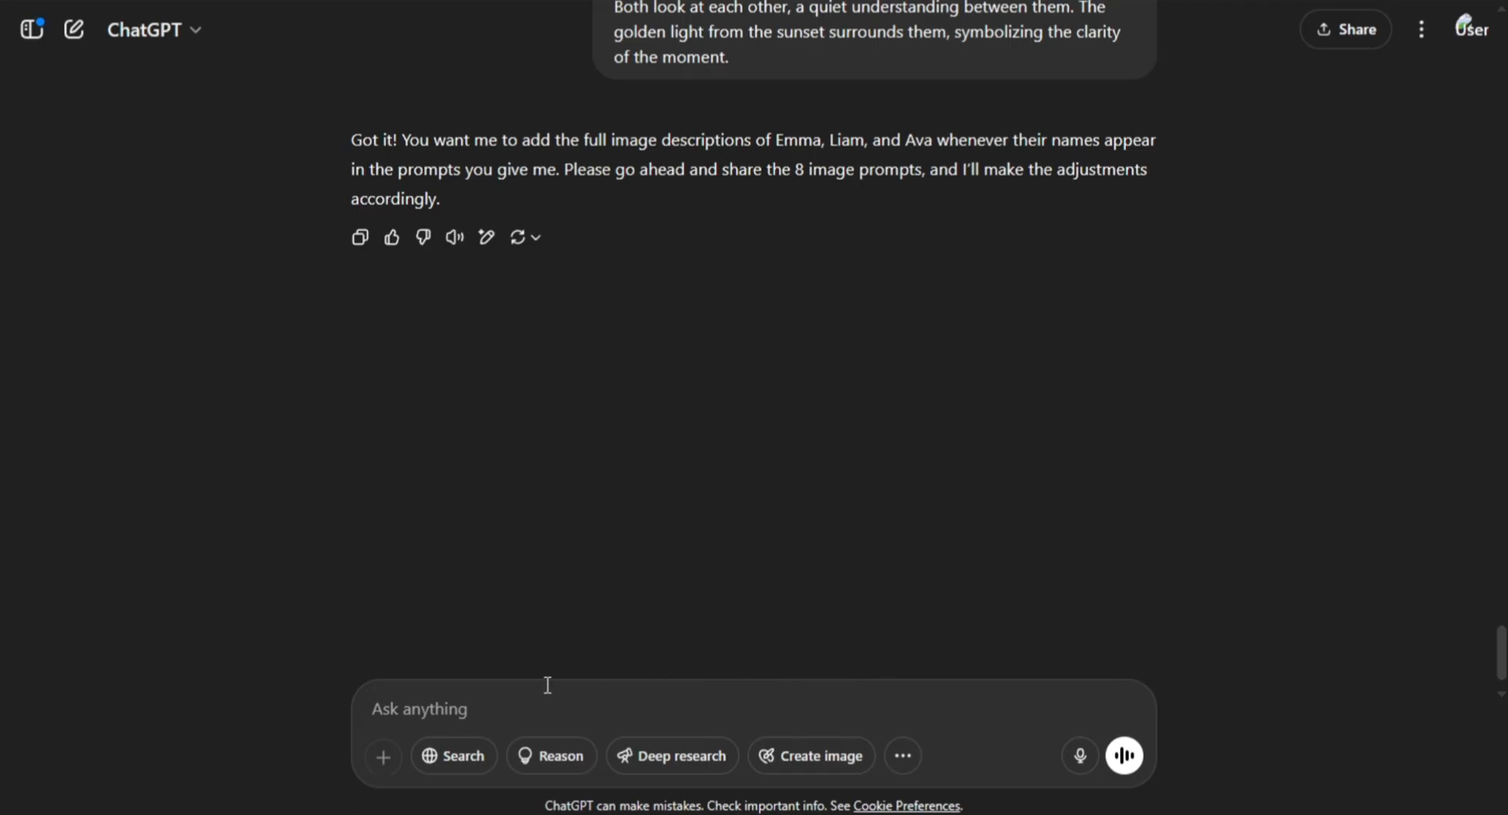
text(Listen, you have to do the same thing for thirteen times, no shortcuts like 'same as above, same description.' Don't put their image prompt at the beginning or at the end of the prompt. exactly after their name as I showed you. Ok)
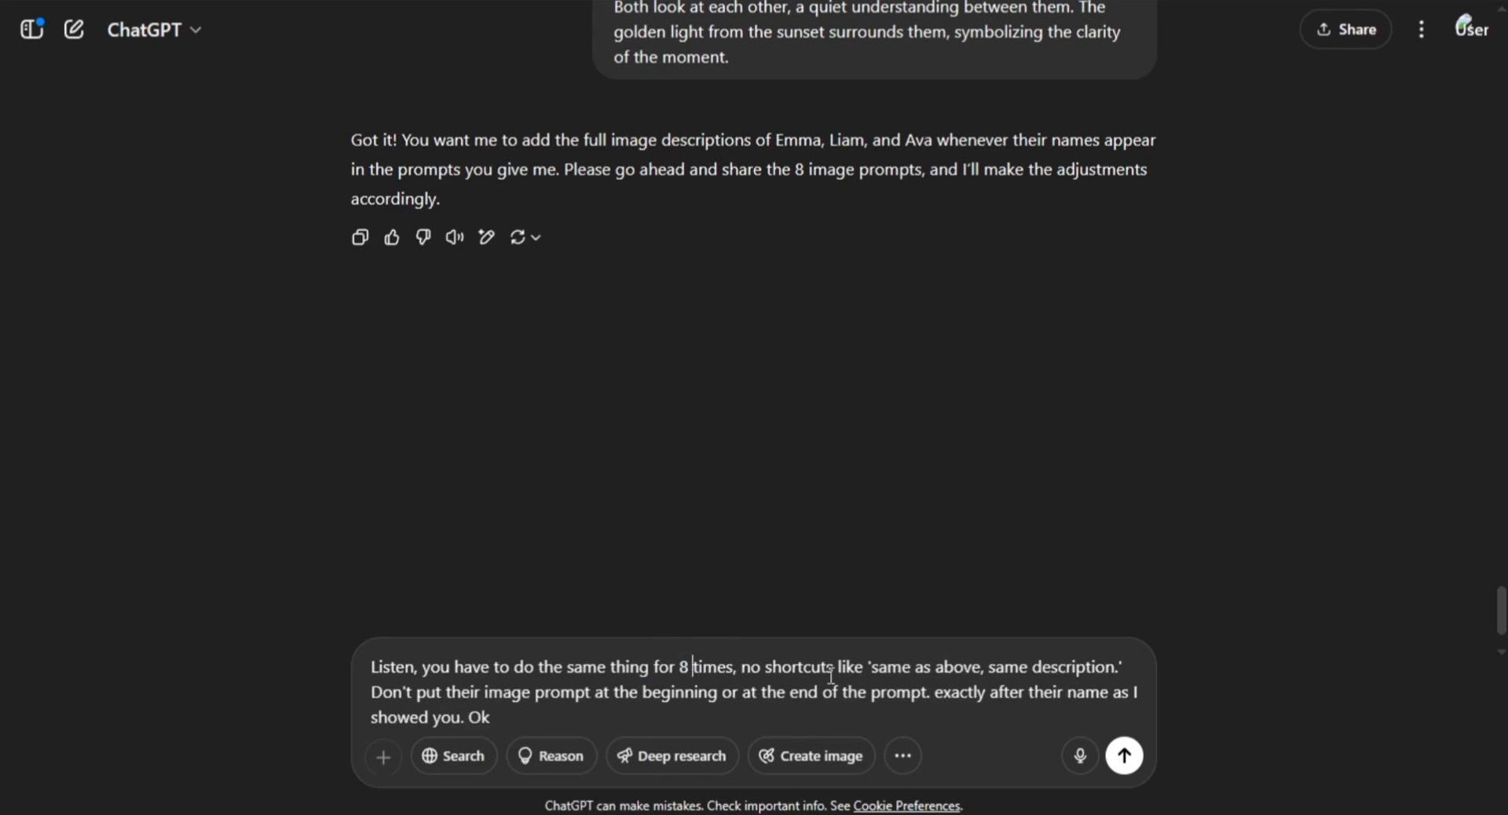
click(1125, 756)
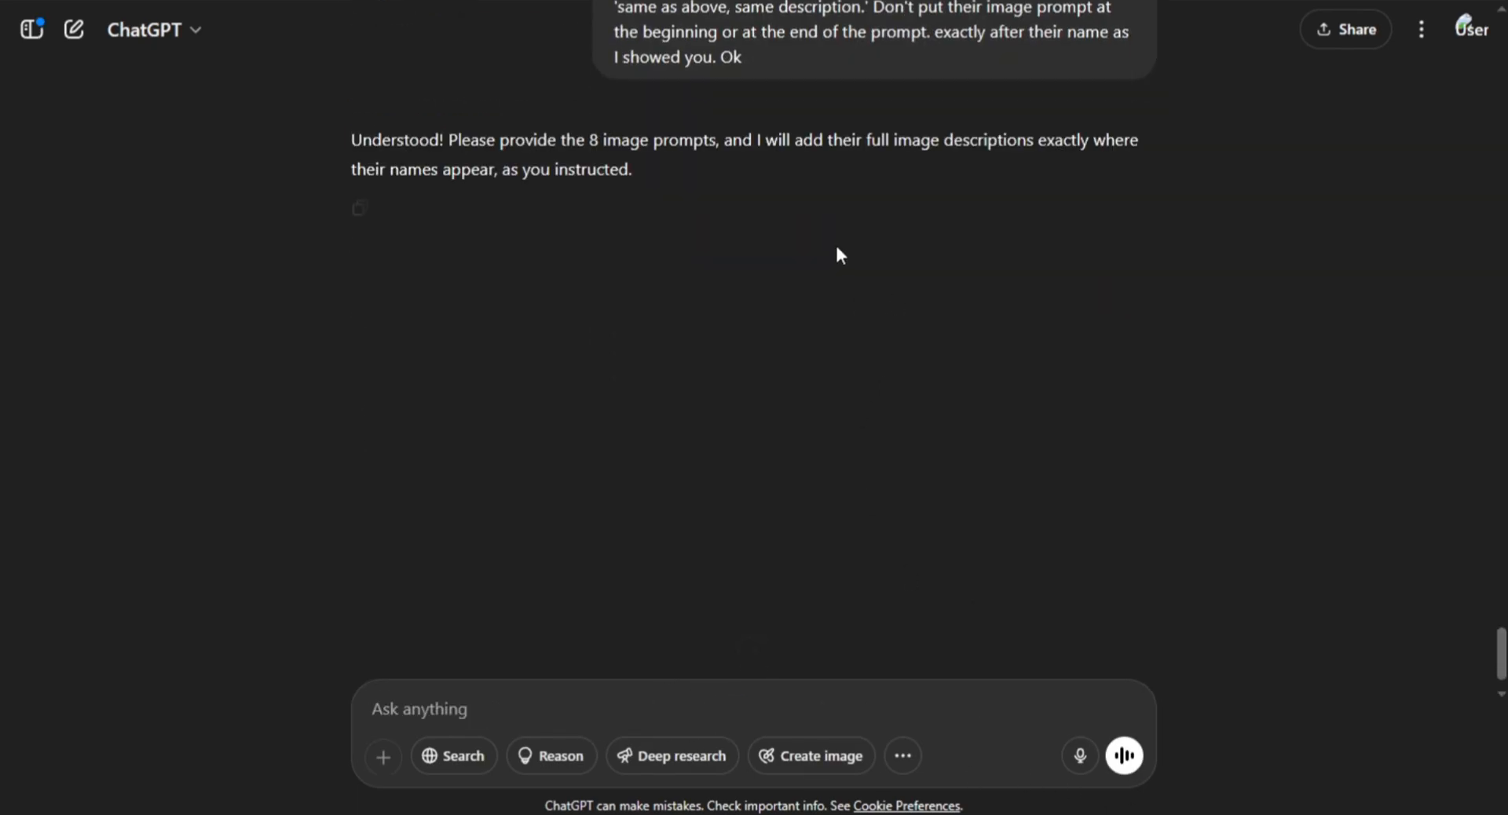
Copy the document's seventh prompt, ending in "can you do it?", into ChatGPT and send it.
key(alt+Tab)
scroll(509, 553, down, 3)
drag(437, 278, 1121, 284)
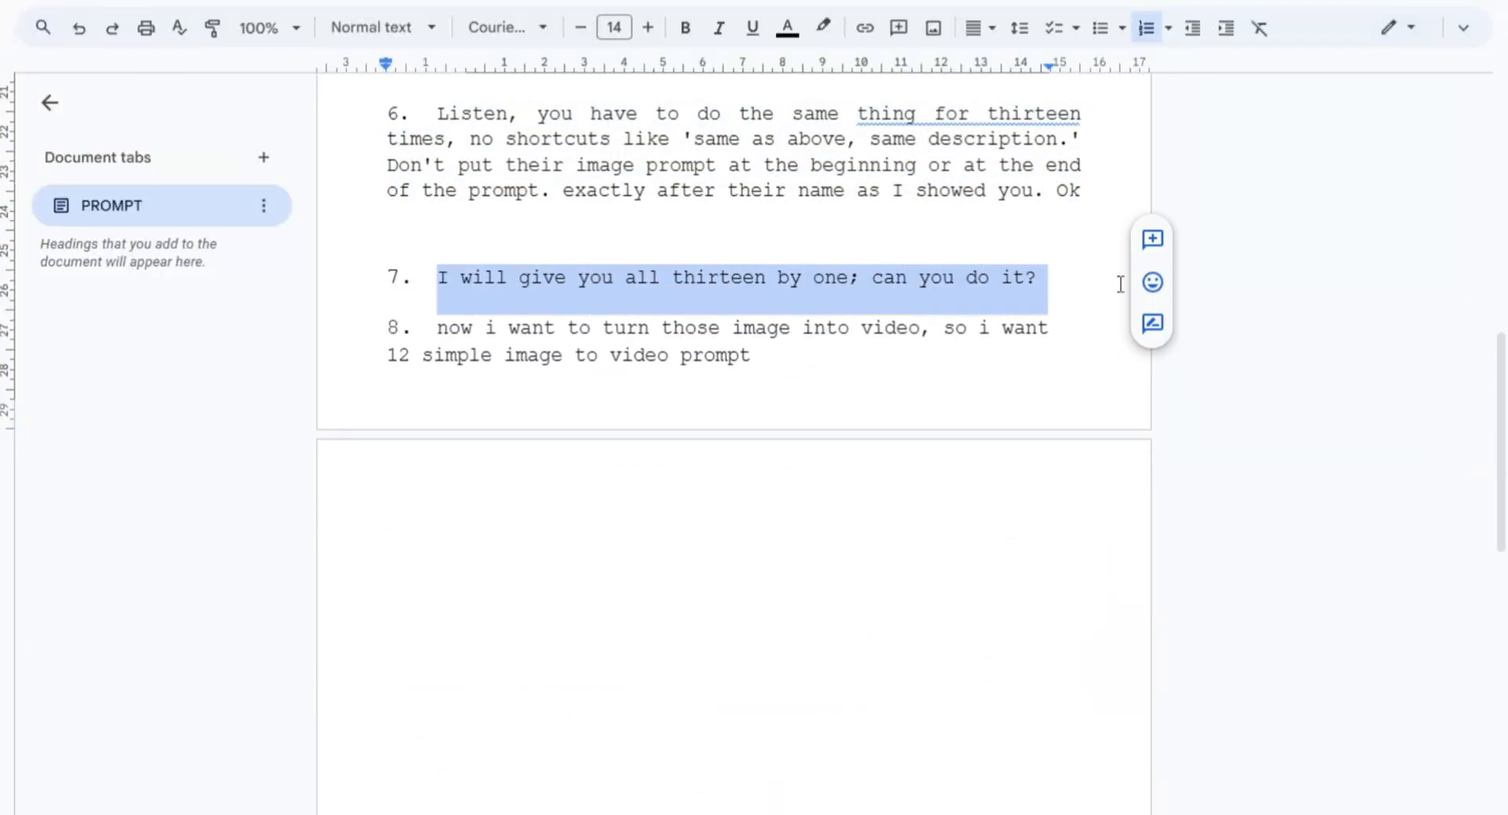
key(alt+Tab)
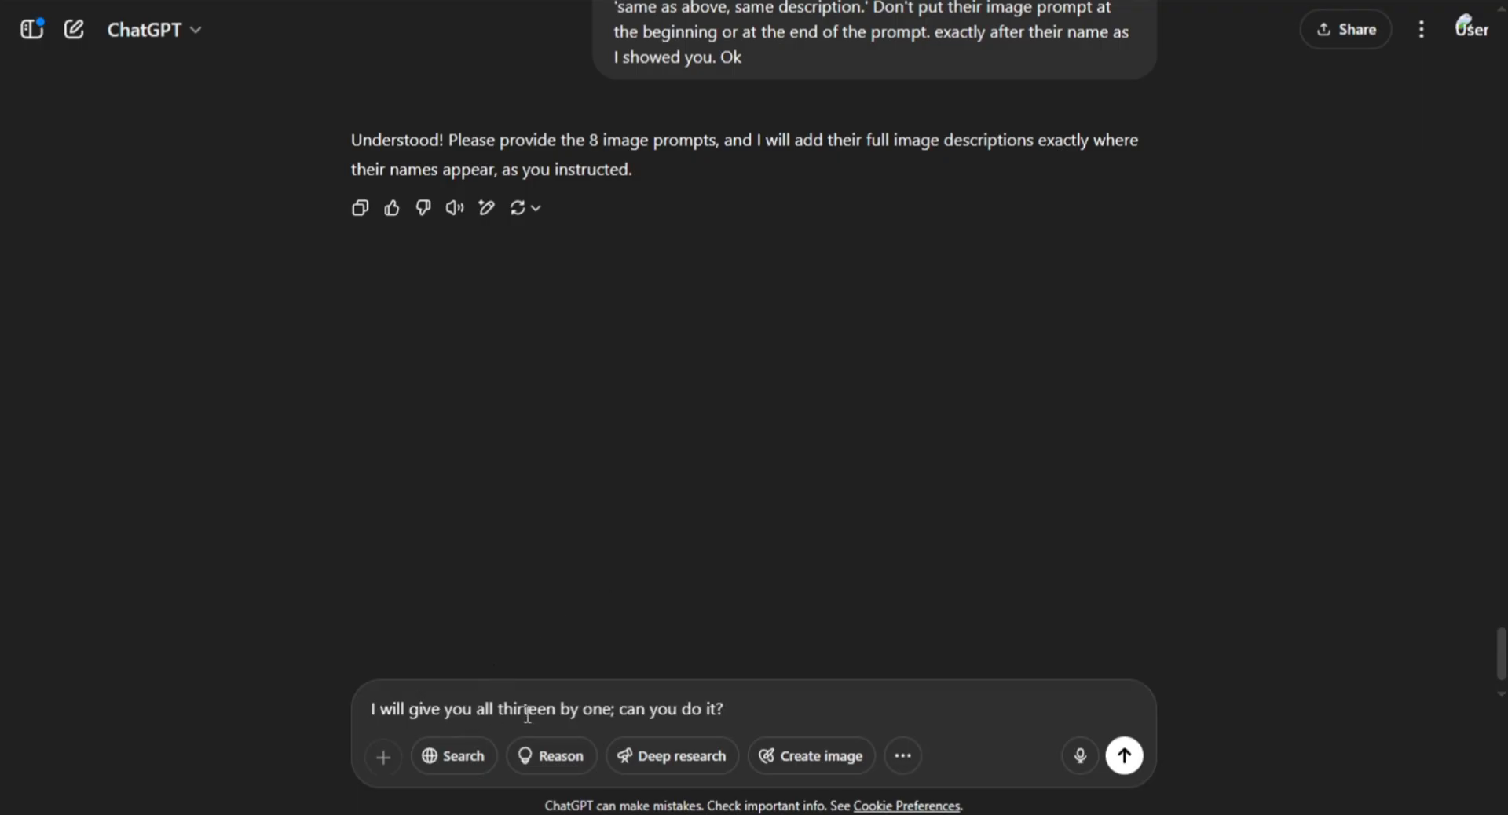
click(1124, 756)
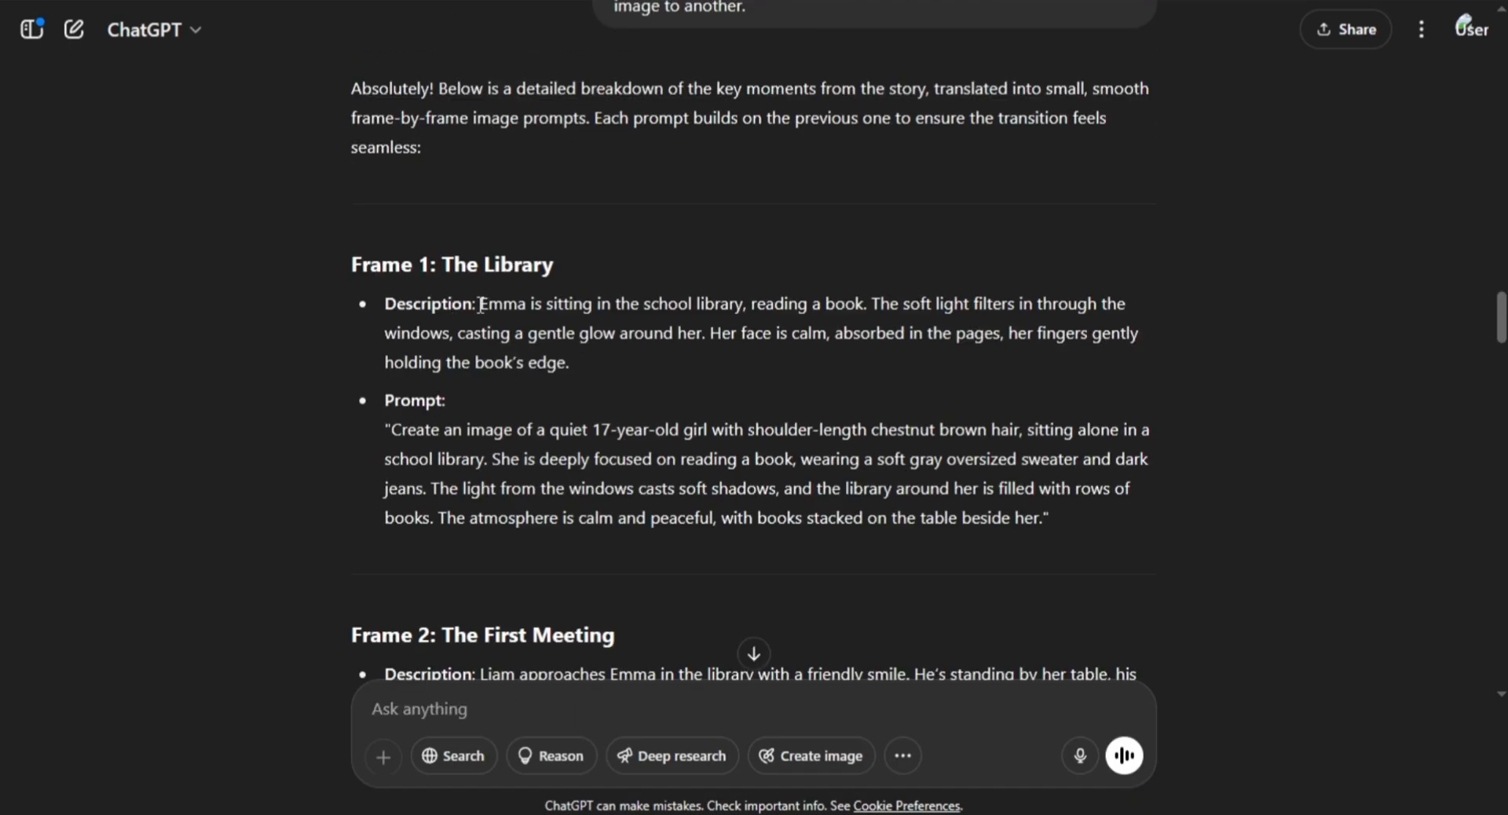
Copy ChatGPT's frame breakdown into a Word document and strip the title and "Description" label from Frame 8.
drag(481, 304, 570, 369)
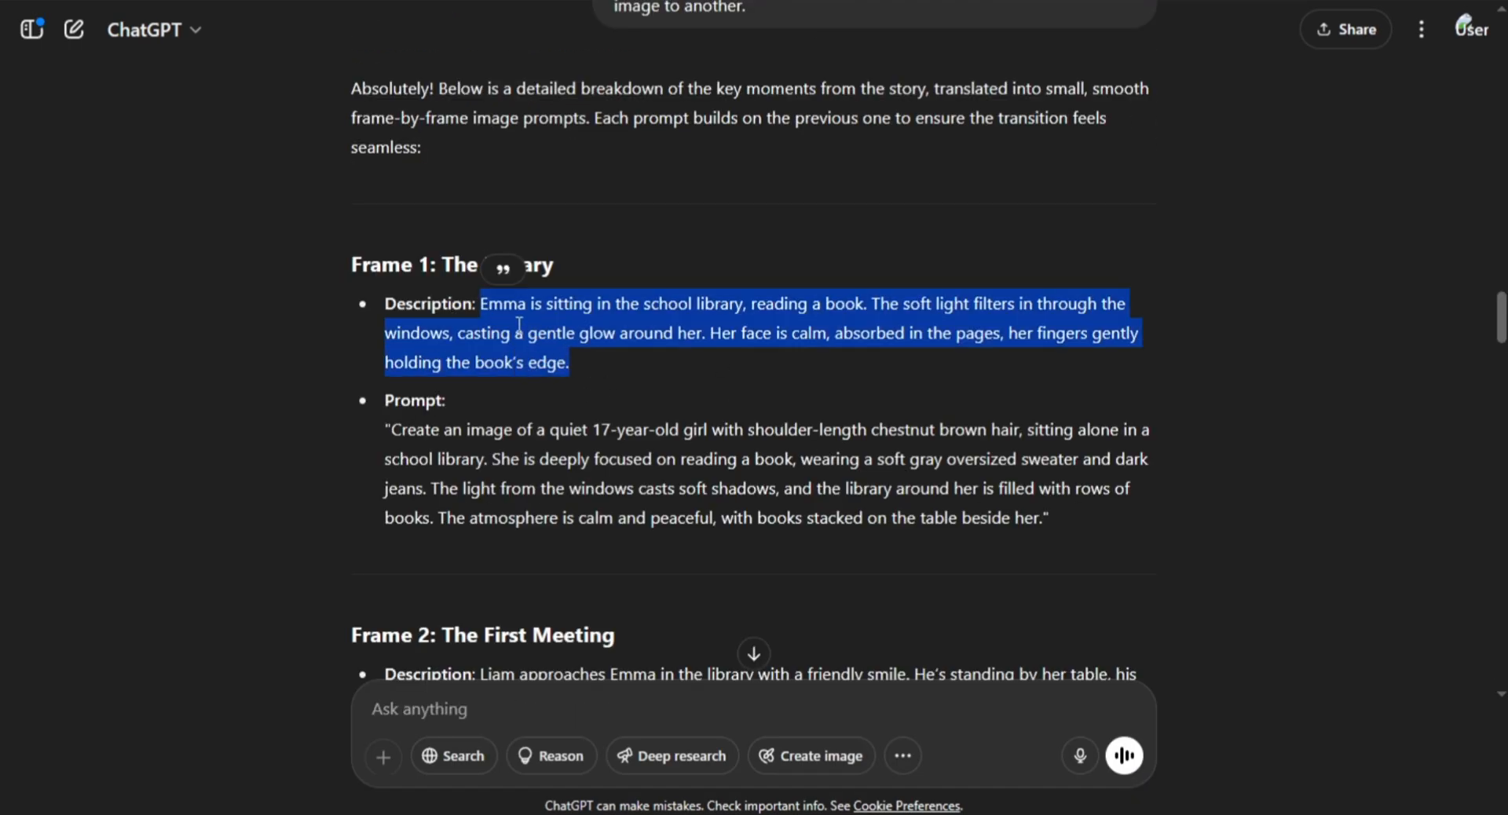
drag(481, 303, 536, 427)
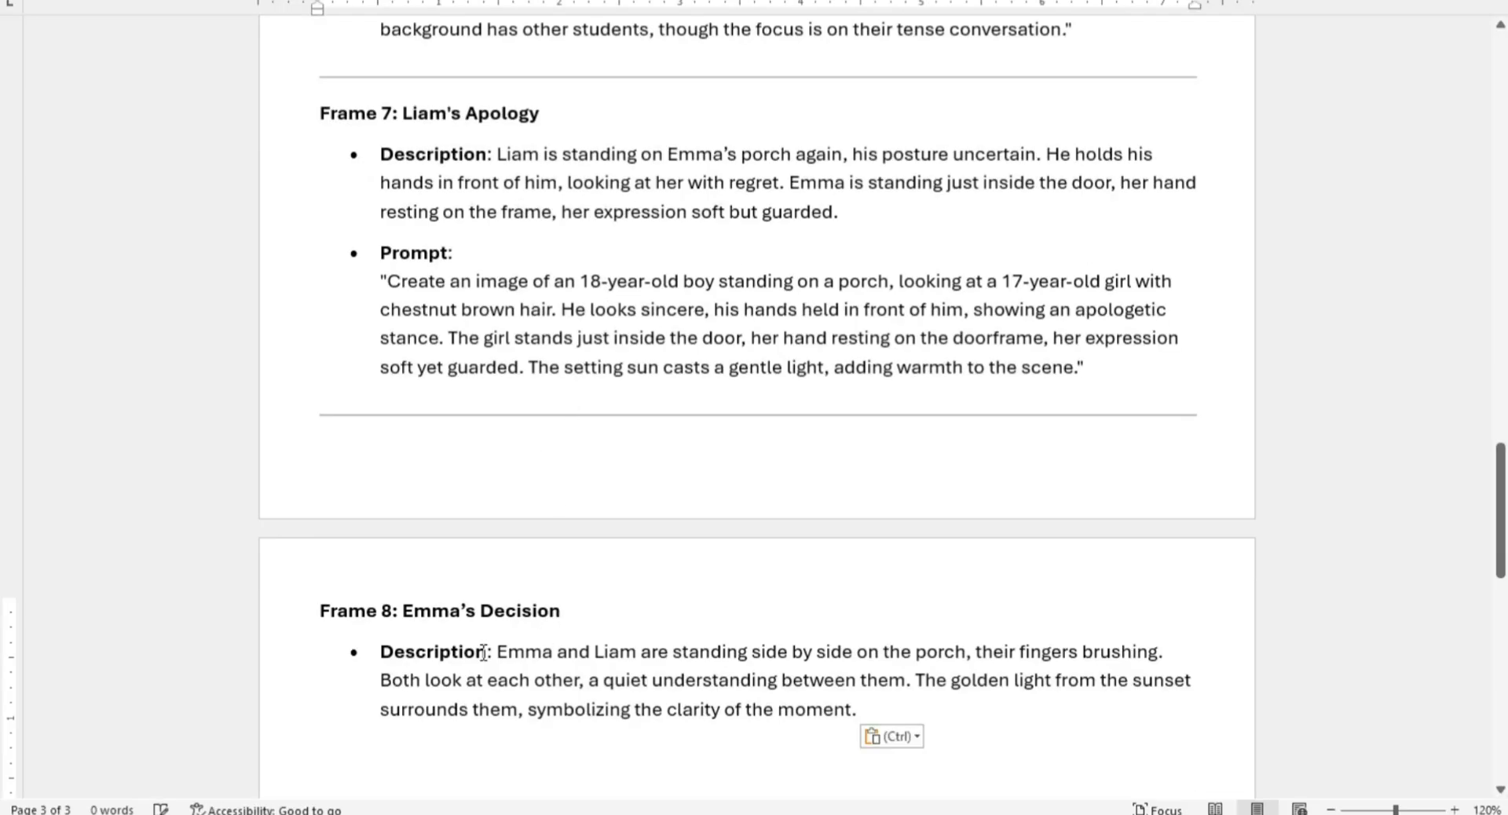
key(BackSpace)
key(BackSpace)
key(BackSpace)
Delete Frame 7's image prompt, title and "Description" label, keeping only the frame number and description text.
drag(785, 428, 369, 252)
key(BackSpace)
key(BackSpace)
drag(540, 372, 402, 372)
key(BackSpace)
Reduce Frame 6 to its number and description text by deleting its image prompt, title and "Description" label.
drag(628, 338, 749, 106)
key(BackSpace)
scroll(454, 282, up, 3)
drag(496, 285, 380, 285)
click(380, 286)
key(BackSpace)
Remove Frame 5's image prompt, title and "Description" label, leaving the description as a paragraph below the frame number.
scroll(444, 324, up, 3)
drag(773, 428, 932, 209)
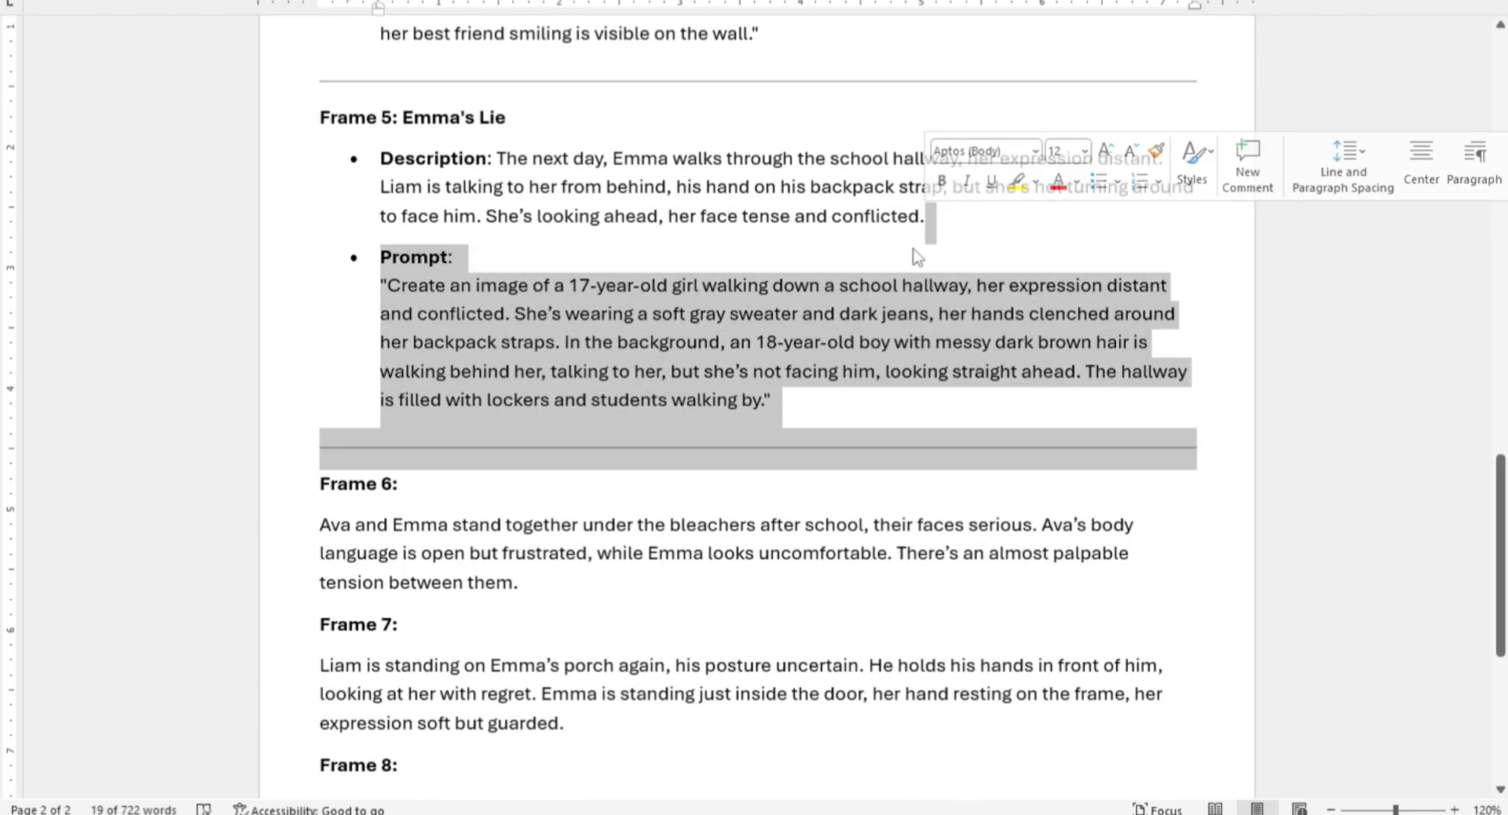
key(BackSpace)
drag(521, 155, 400, 118)
key(BackSpace)
key(Return)
Strip Frame 4 of its image prompt, title and "Description" label, keeping the frame number and description text.
scroll(423, 214, up, 5)
drag(786, 572, 522, 388)
key(BackSpace)
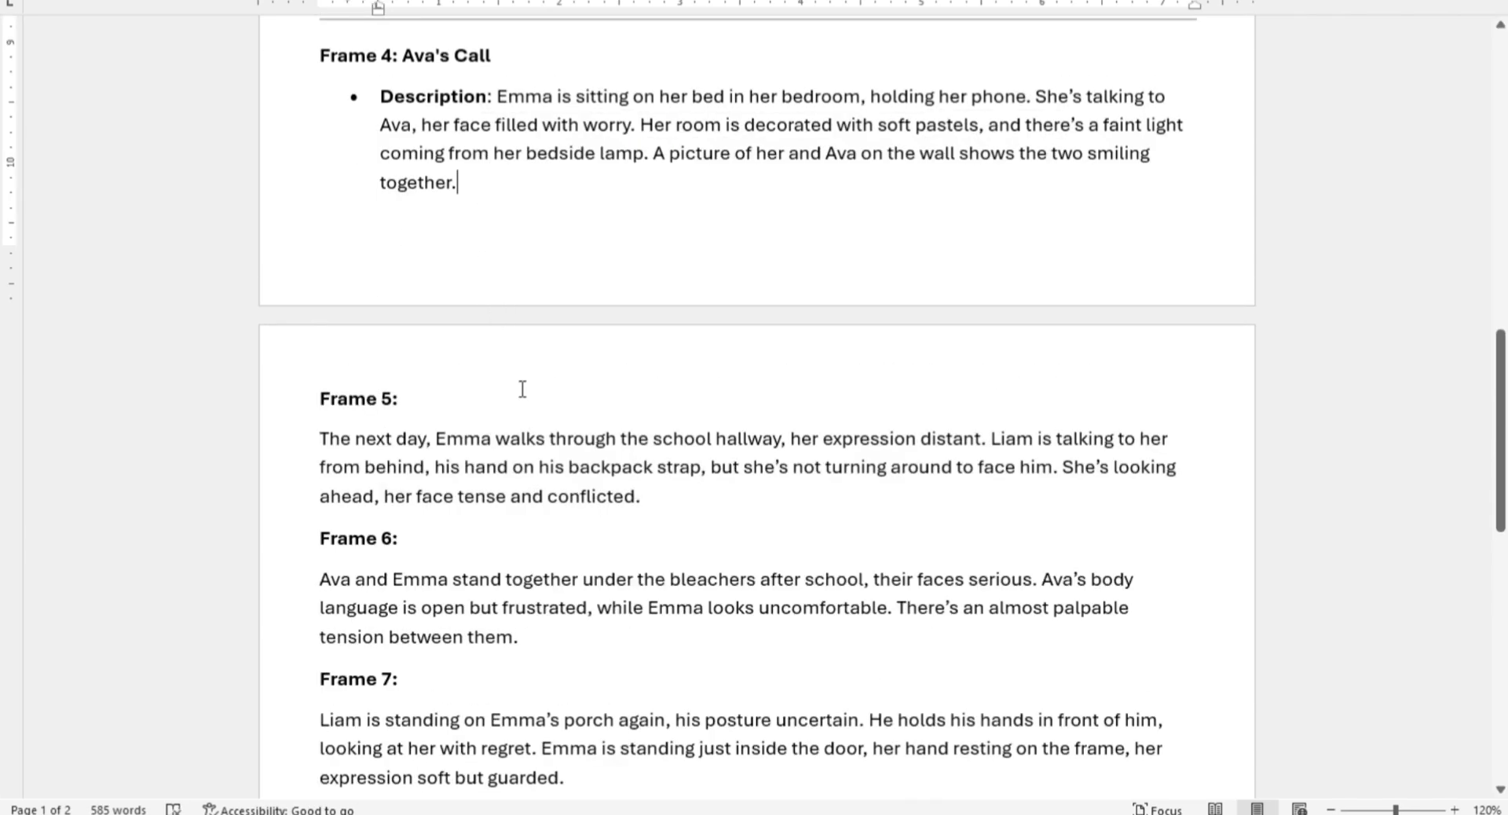
scroll(522, 388, up, 3)
drag(496, 337, 399, 293)
key(BackSpace)
Delete Frame 3's image prompt, title and "Description" label so only the number and description text remain.
scroll(504, 465, up, 3)
drag(504, 465, 659, 271)
key(BackSpace)
scroll(502, 314, up, 3)
drag(496, 420, 417, 397)
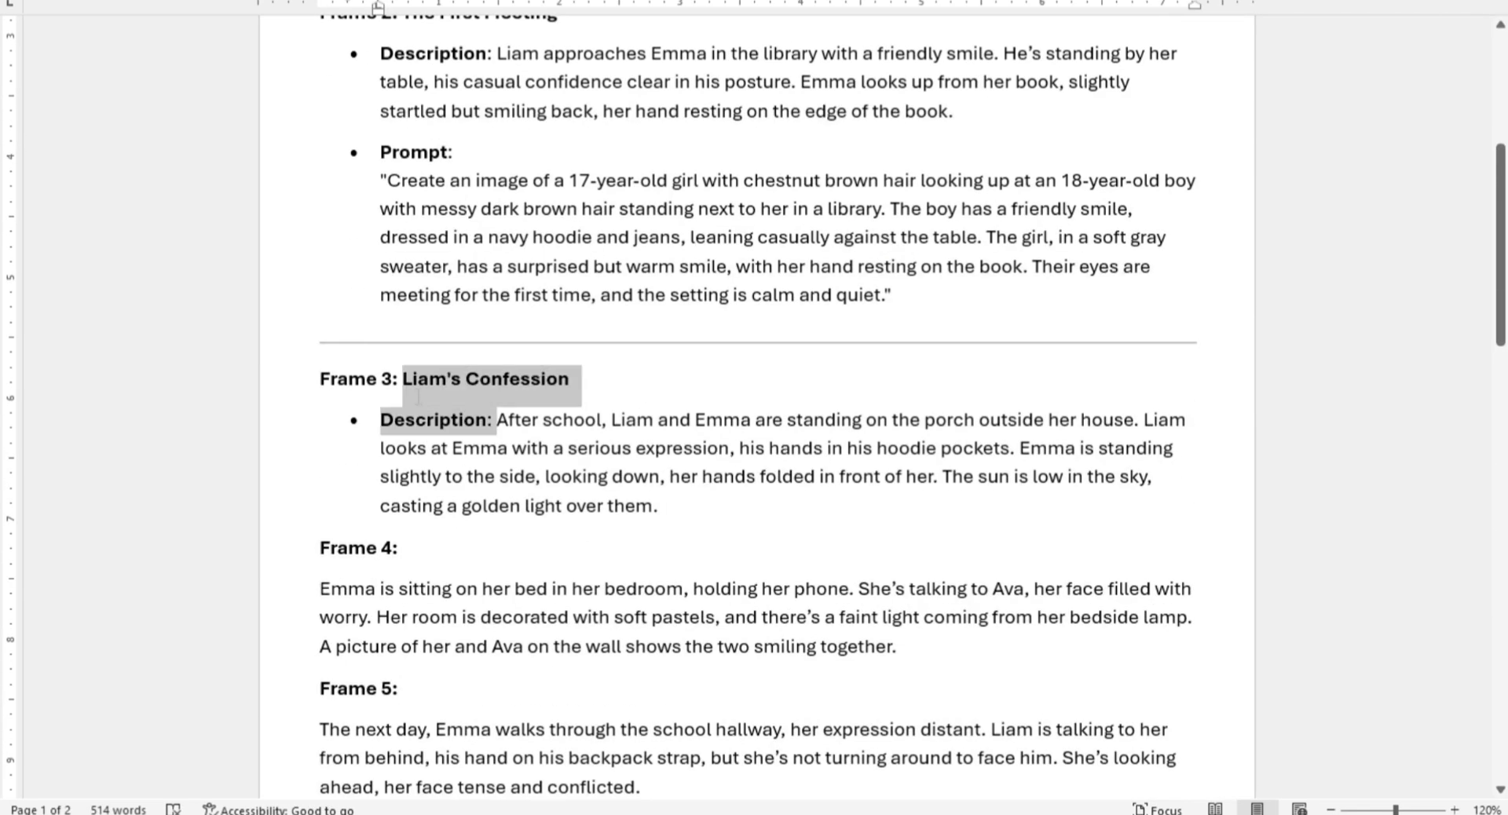
key(BackSpace)
Delete Frame 2's image prompt, title and "Description" label, keeping the frame number and description text.
drag(895, 310, 381, 149)
key(BackSpace)
scroll(673, 219, up, 3)
drag(511, 491, 437, 438)
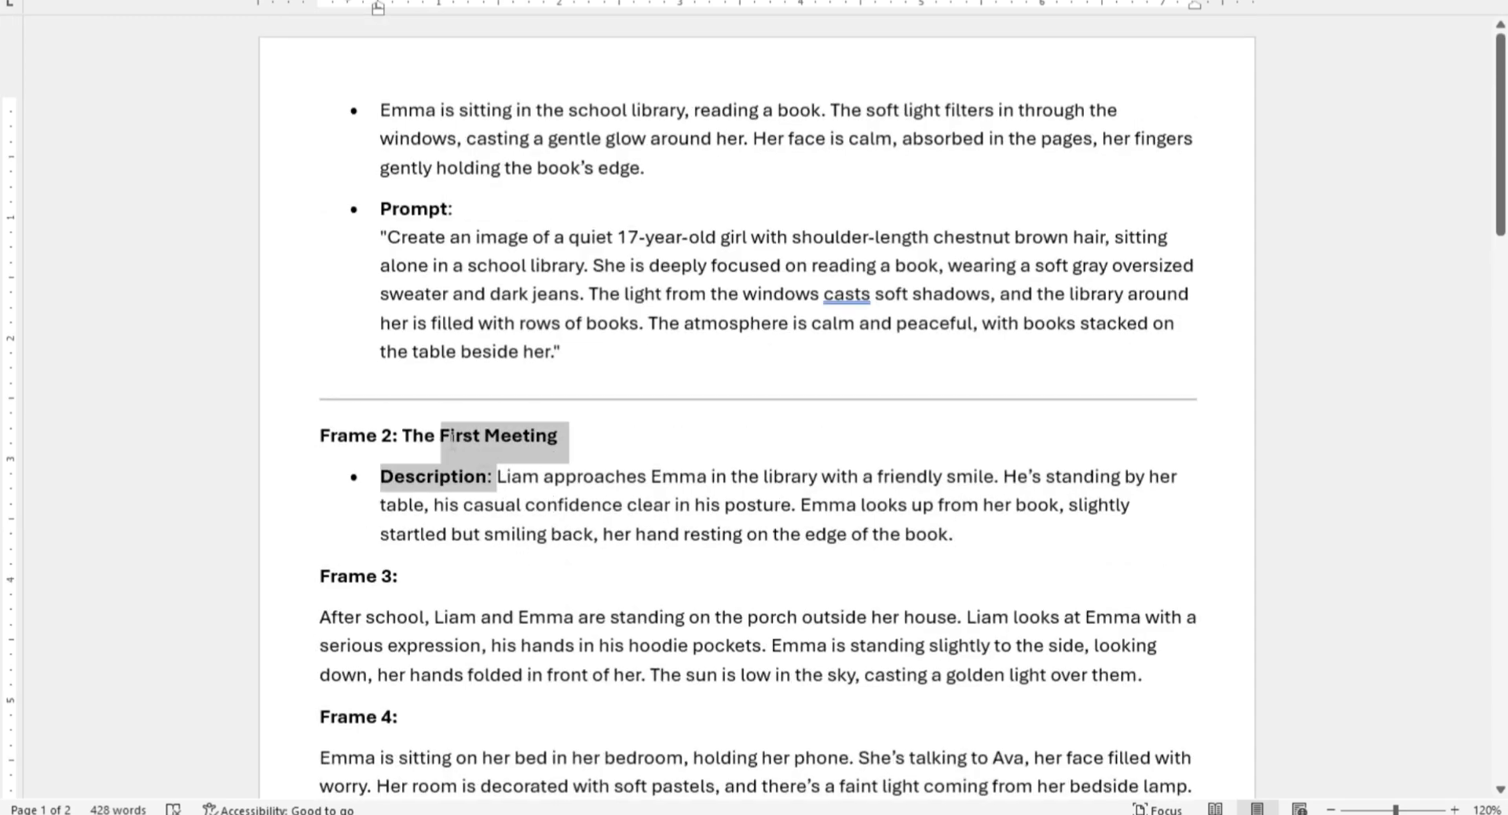
key(BackSpace)
Delete Frame 1's image prompt and add an empty line above its description.
drag(562, 365, 380, 206)
key(BackSpace)
key(Return)
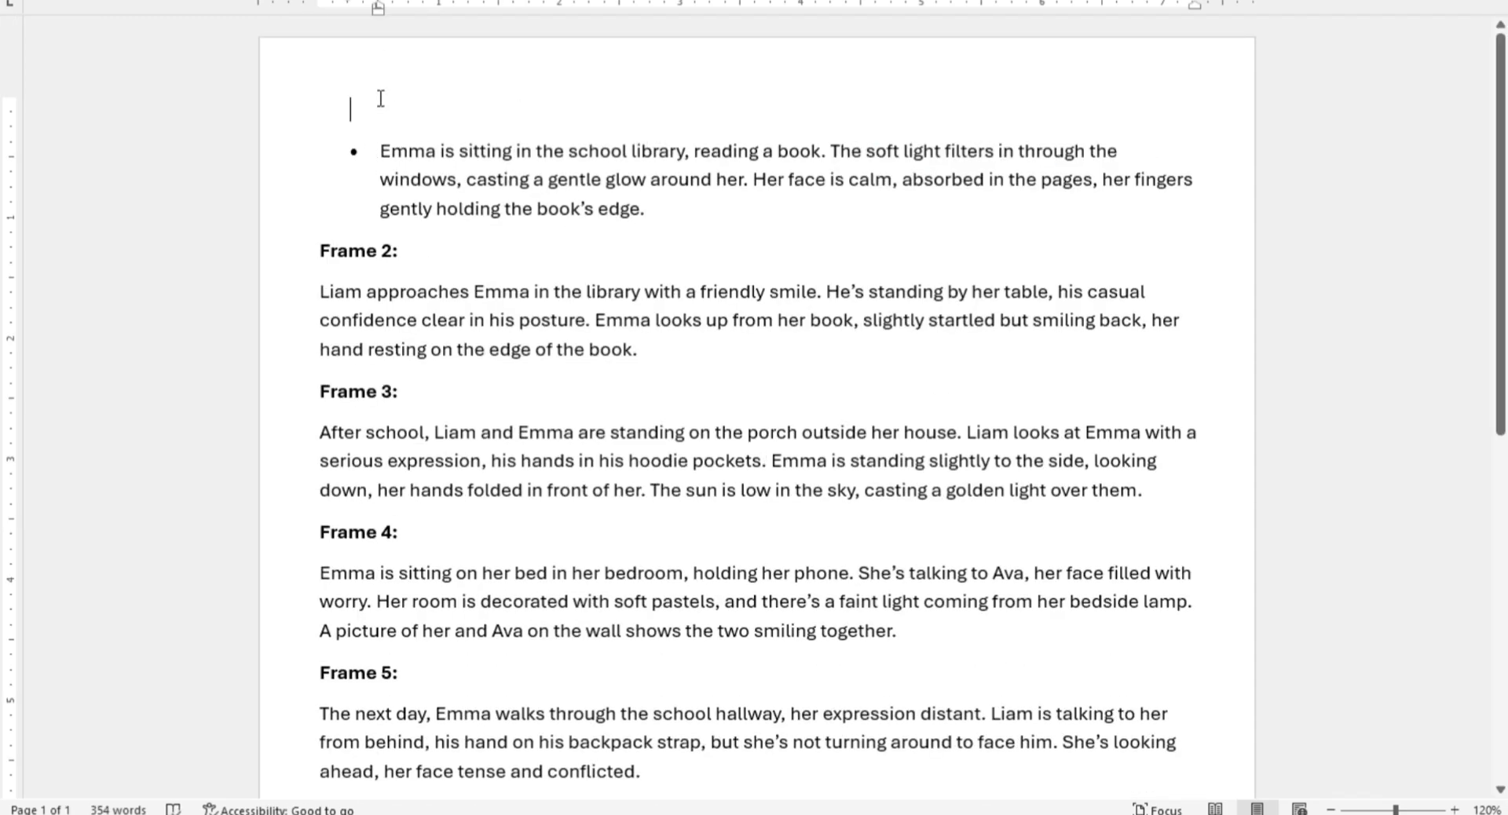
Copy all eight frame descriptions from the Word document and submit them in the ChatGPT conversation.
drag(318, 110, 544, 532)
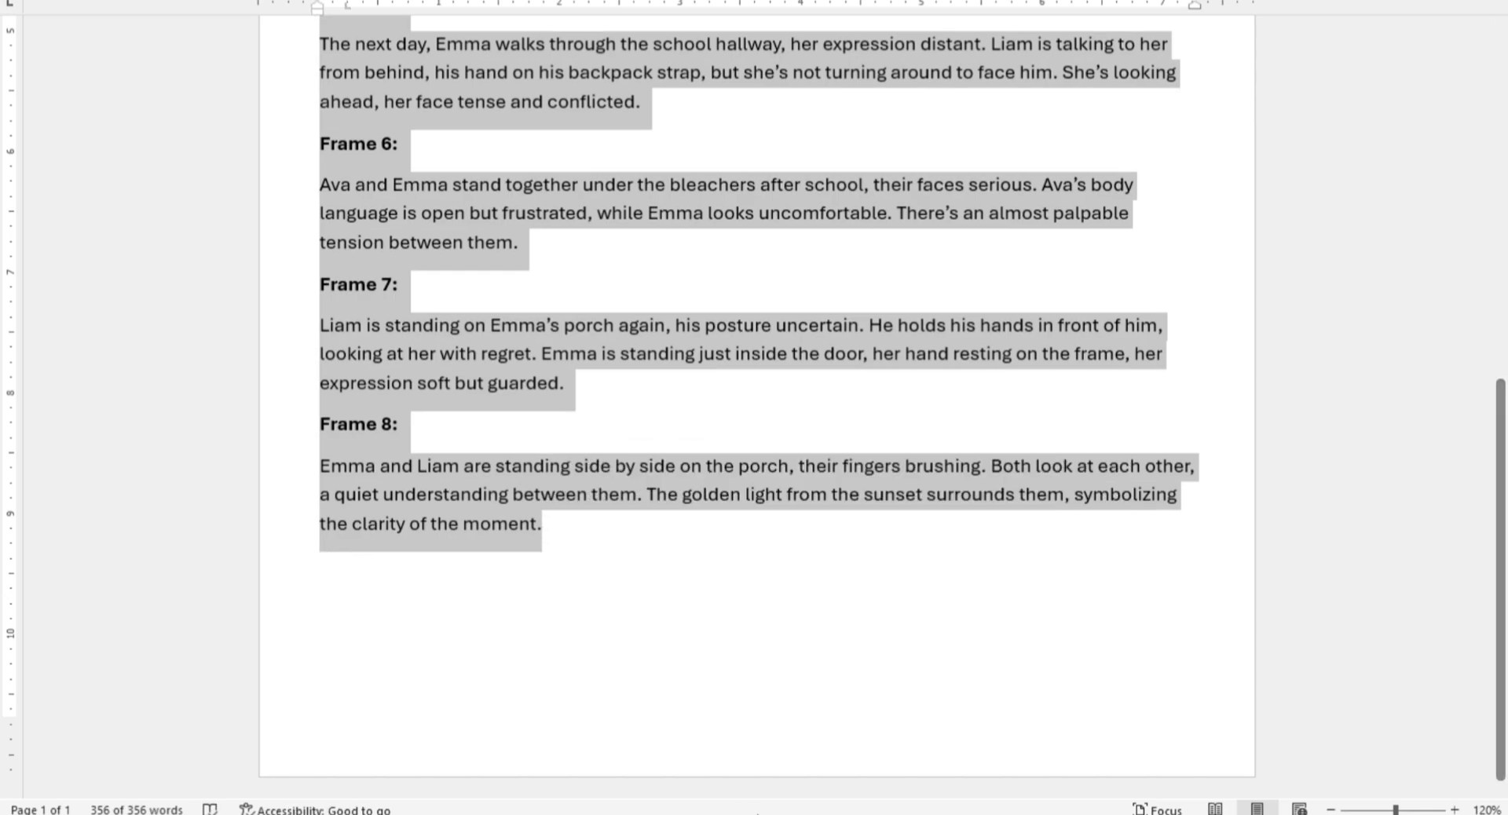
key(ctrl+c)
key(alt+Tab)
click(592, 703)
key(ctrl+v)
key(Return)
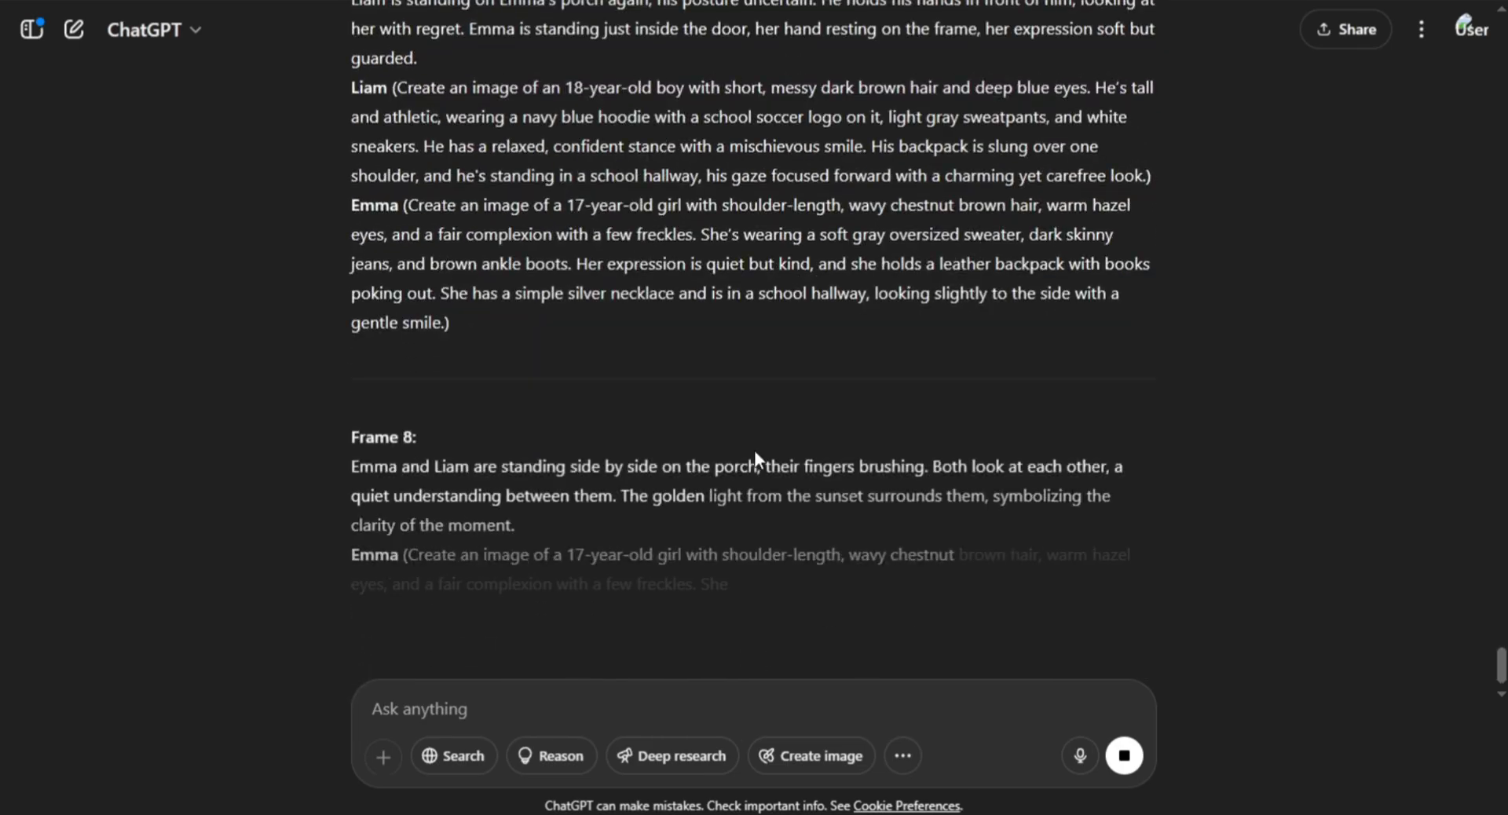
Copy Frame 1's library reading prompt from ChatGPT's reply into ImageFX, replacing the portrait text before the style tags, and generate the images.
scroll(1206, 365, up, 10)
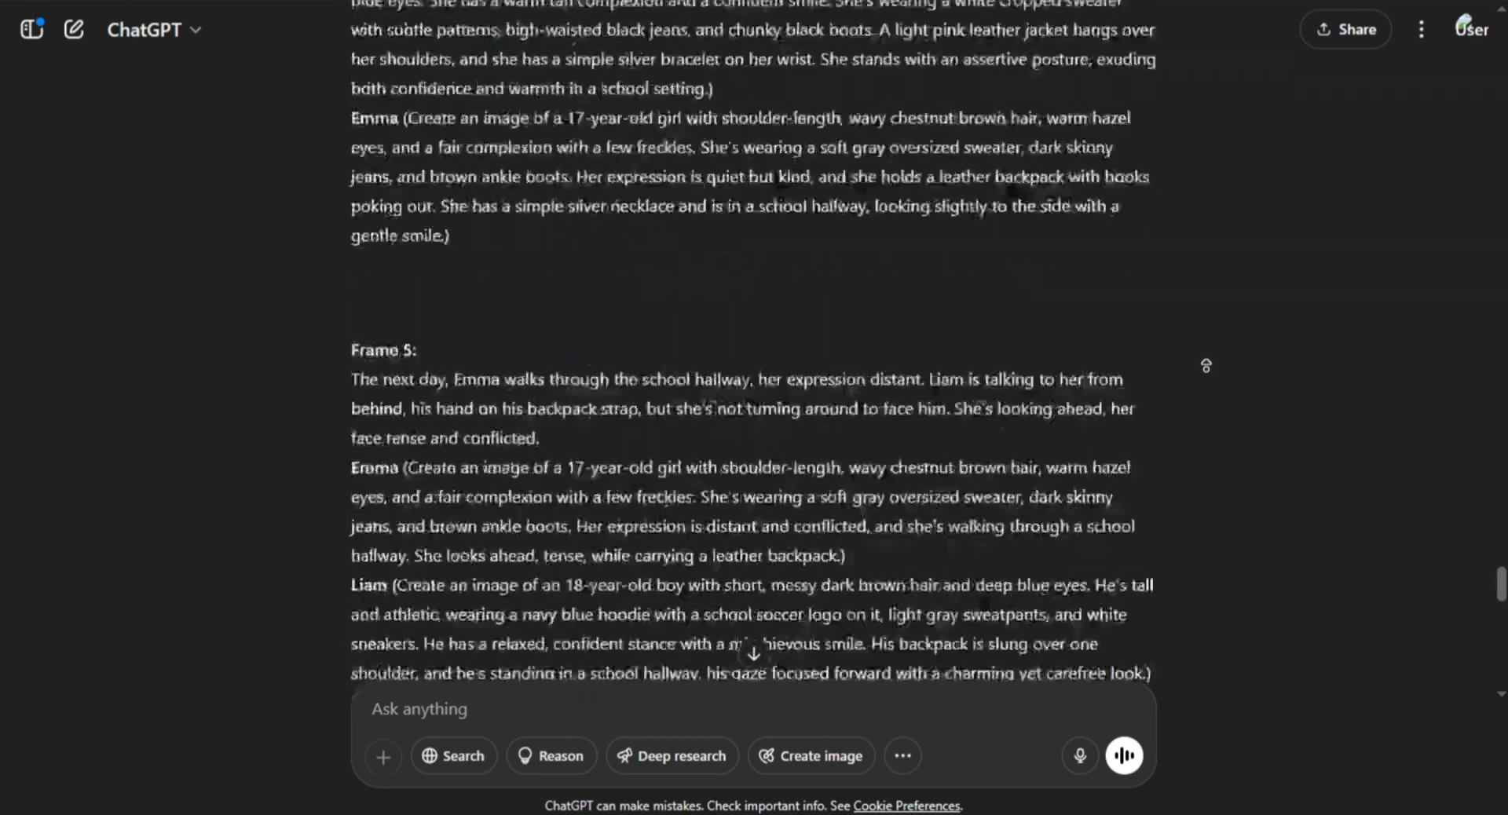
scroll(1205, 365, up, 15)
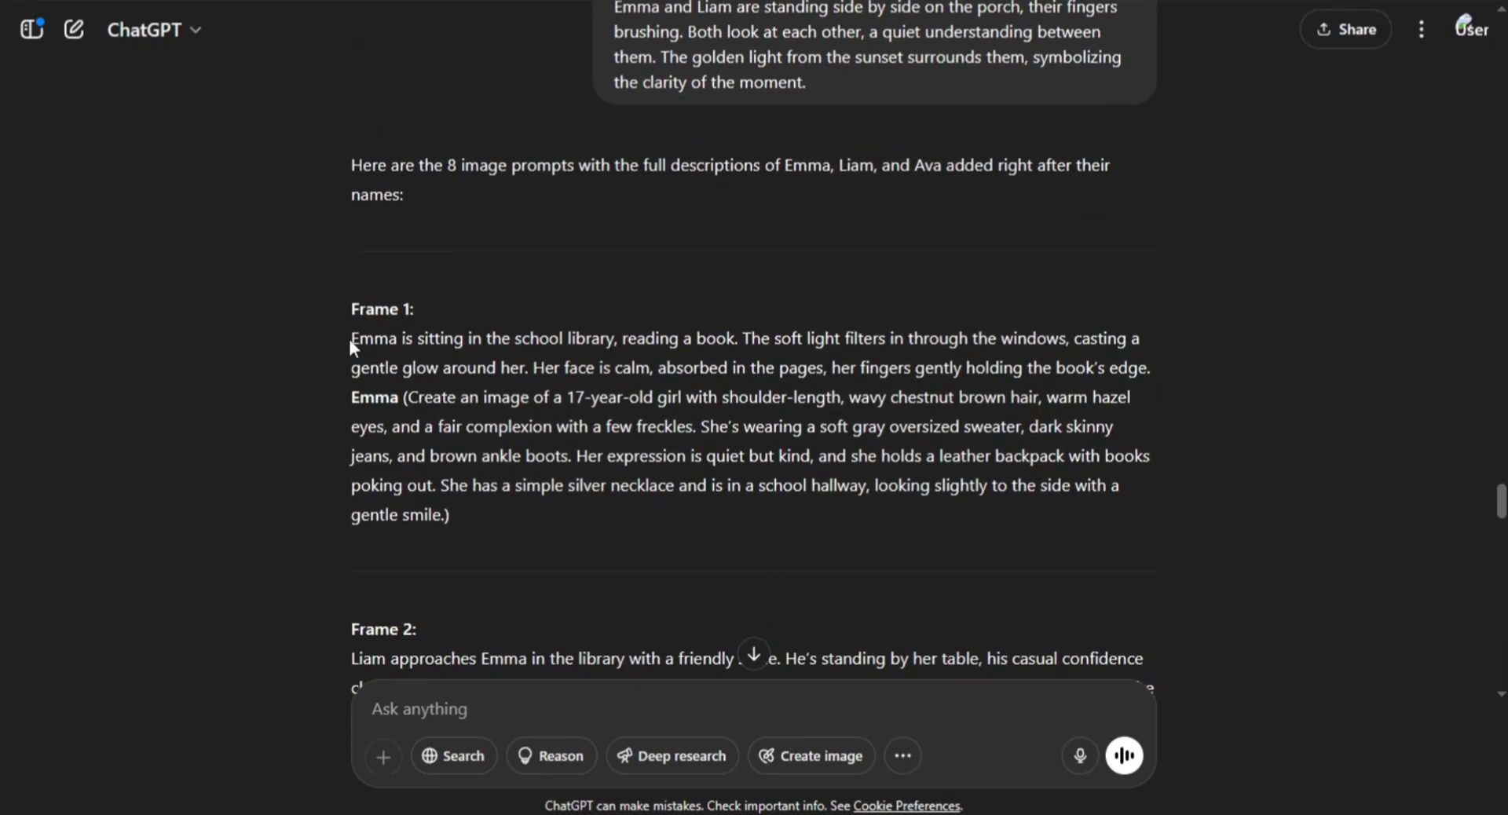
drag(350, 339, 455, 512)
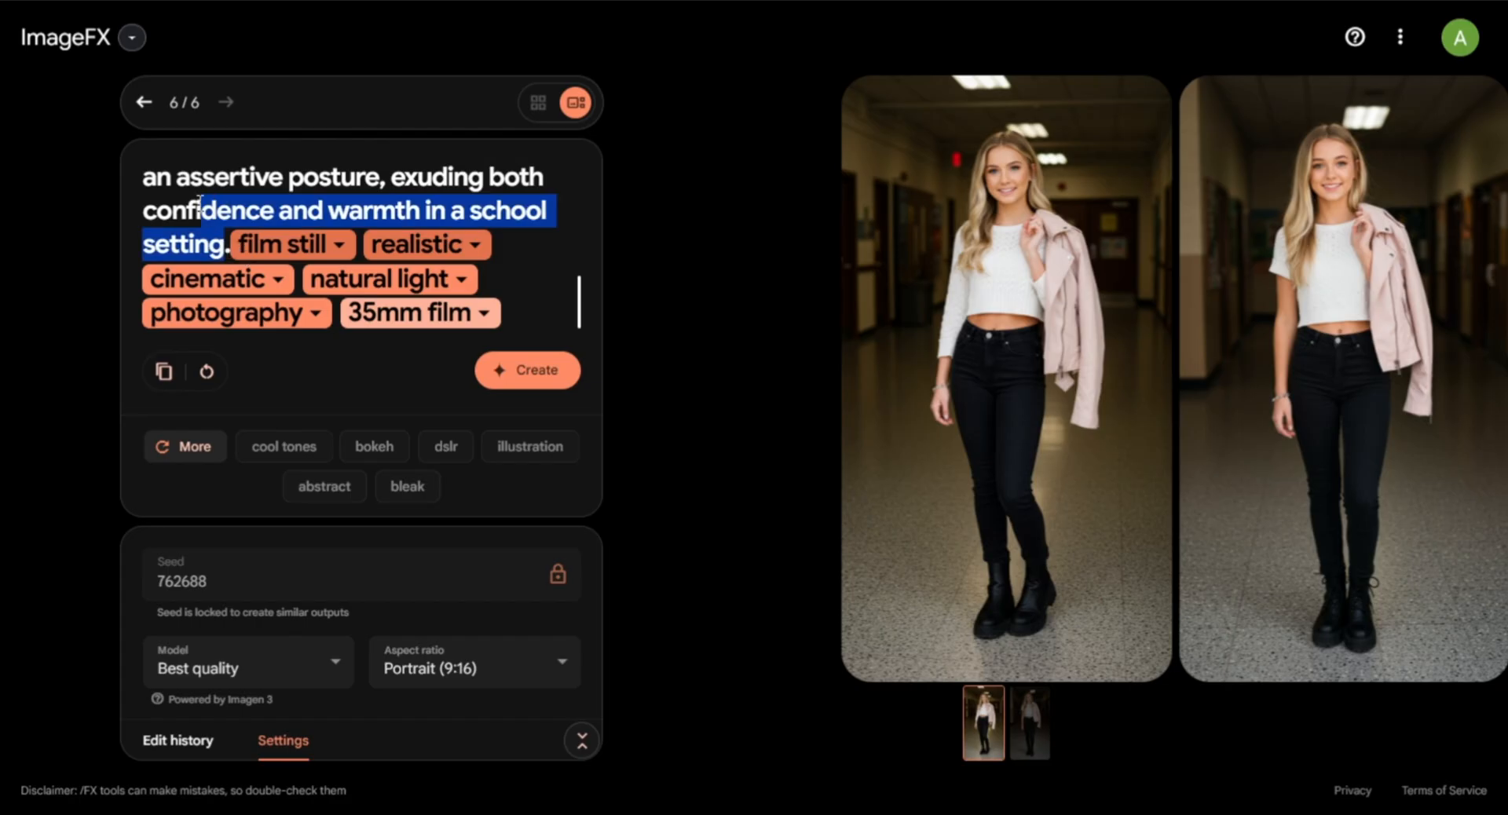
drag(201, 205, 145, 173)
key(ctrl+v)
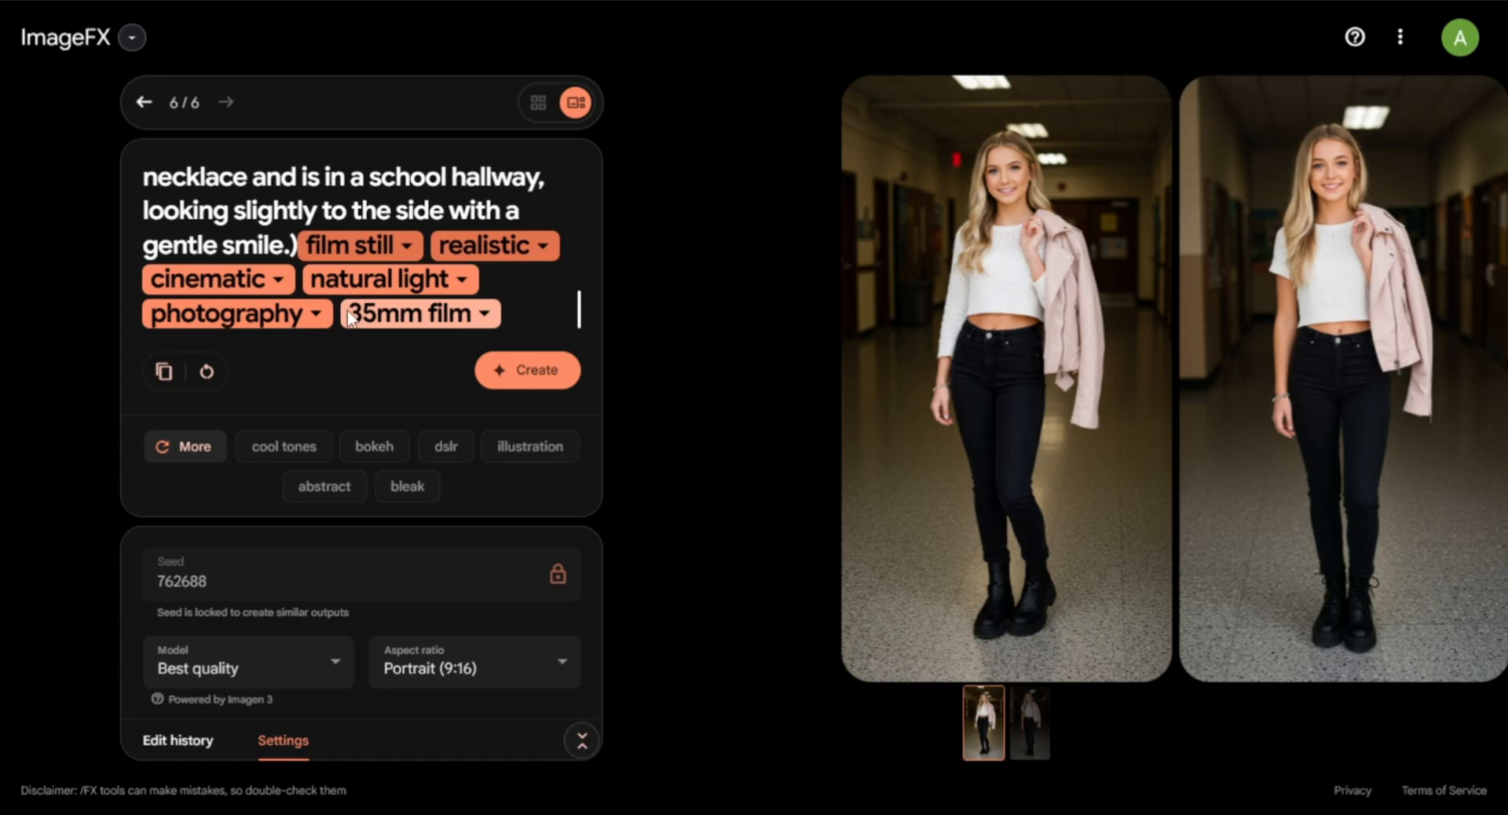
click(542, 370)
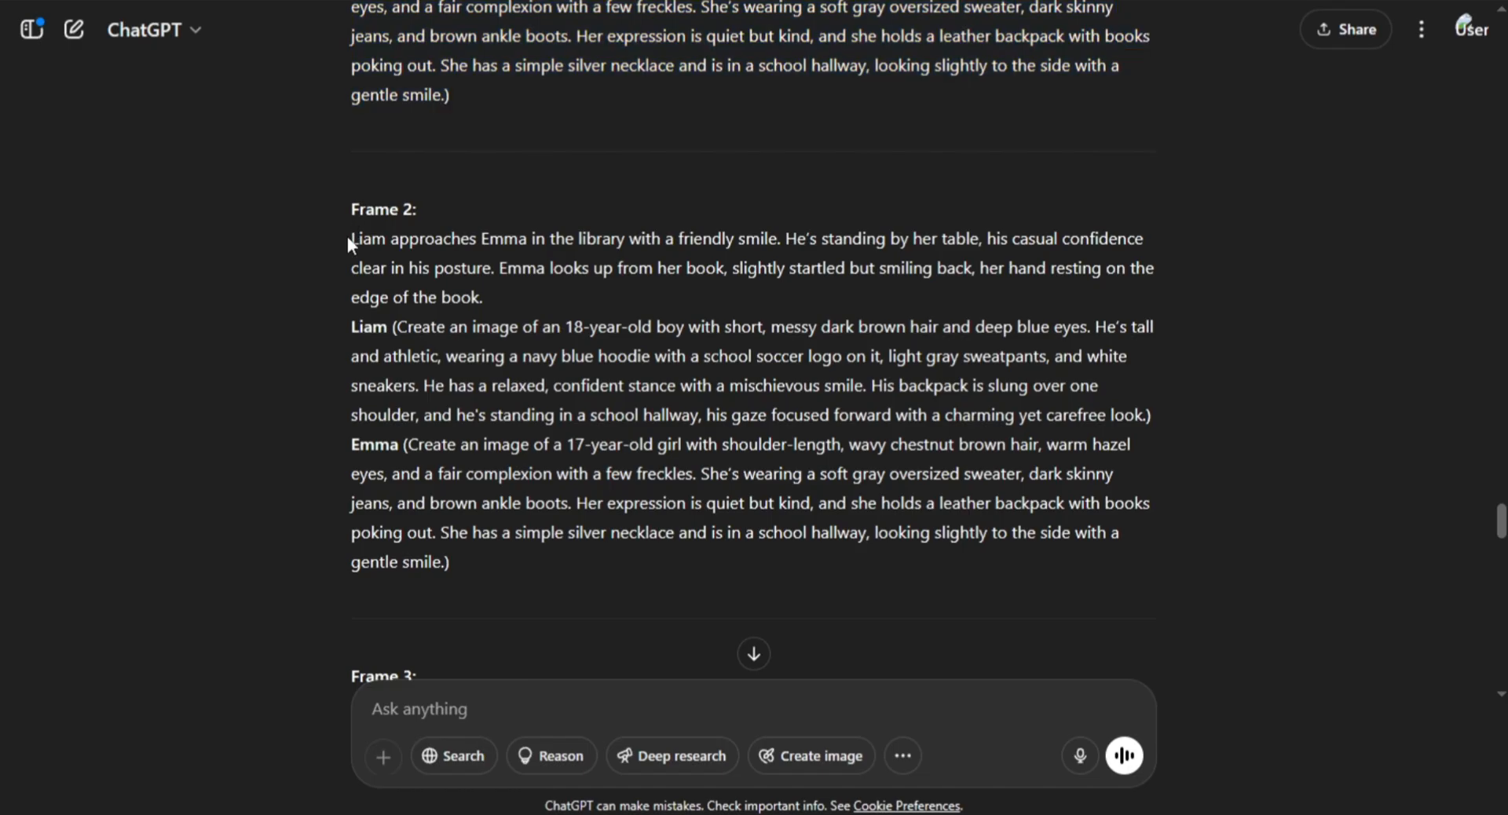
Replace the ImageFX prompt text with ChatGPT's Frame 2 library meeting prompt, generate the images and view the first result.
drag(349, 237, 451, 562)
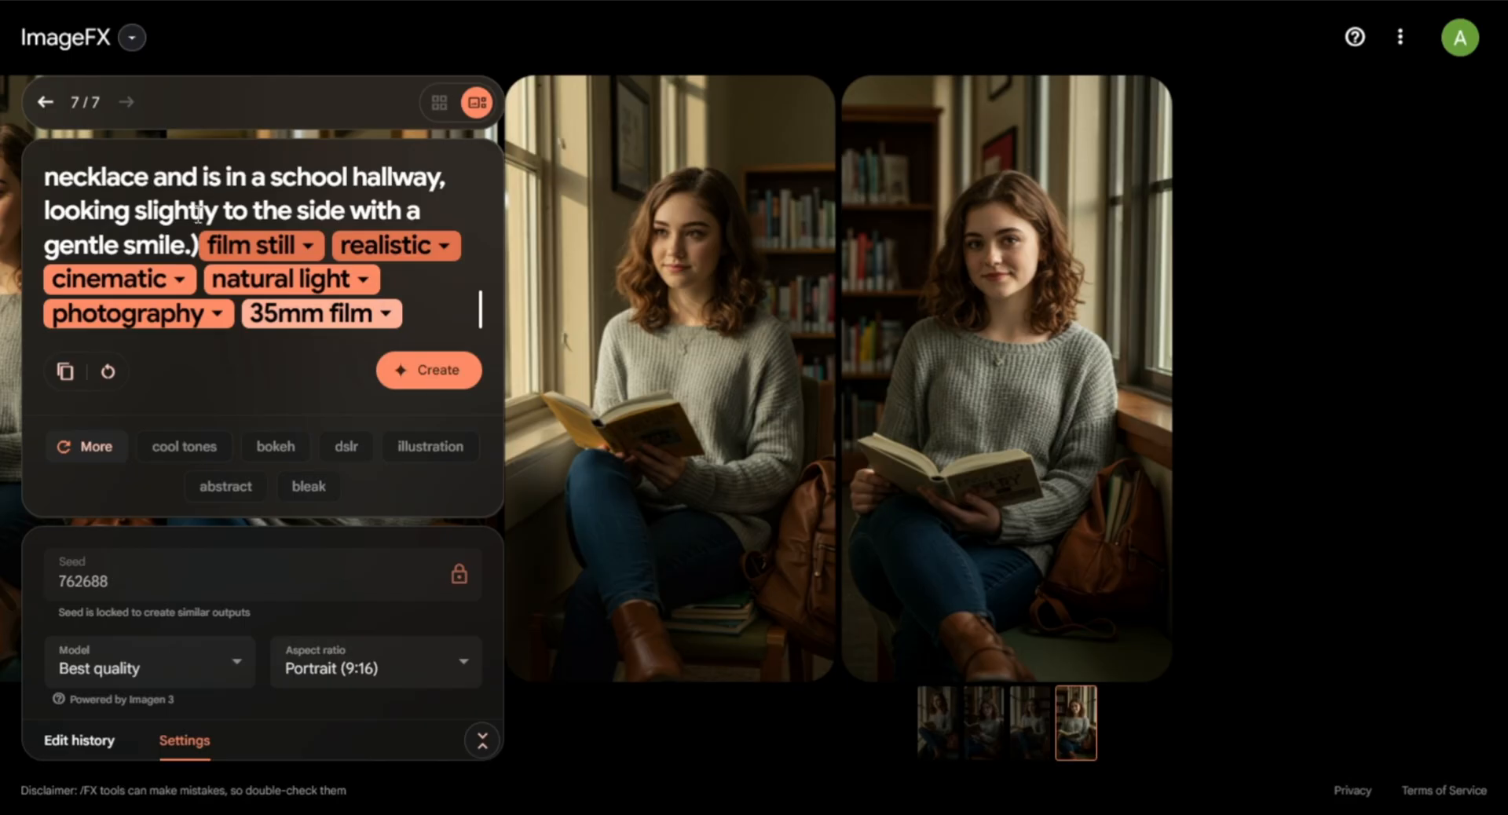
key(ctrl+a)
right_click(76, 210)
click(168, 370)
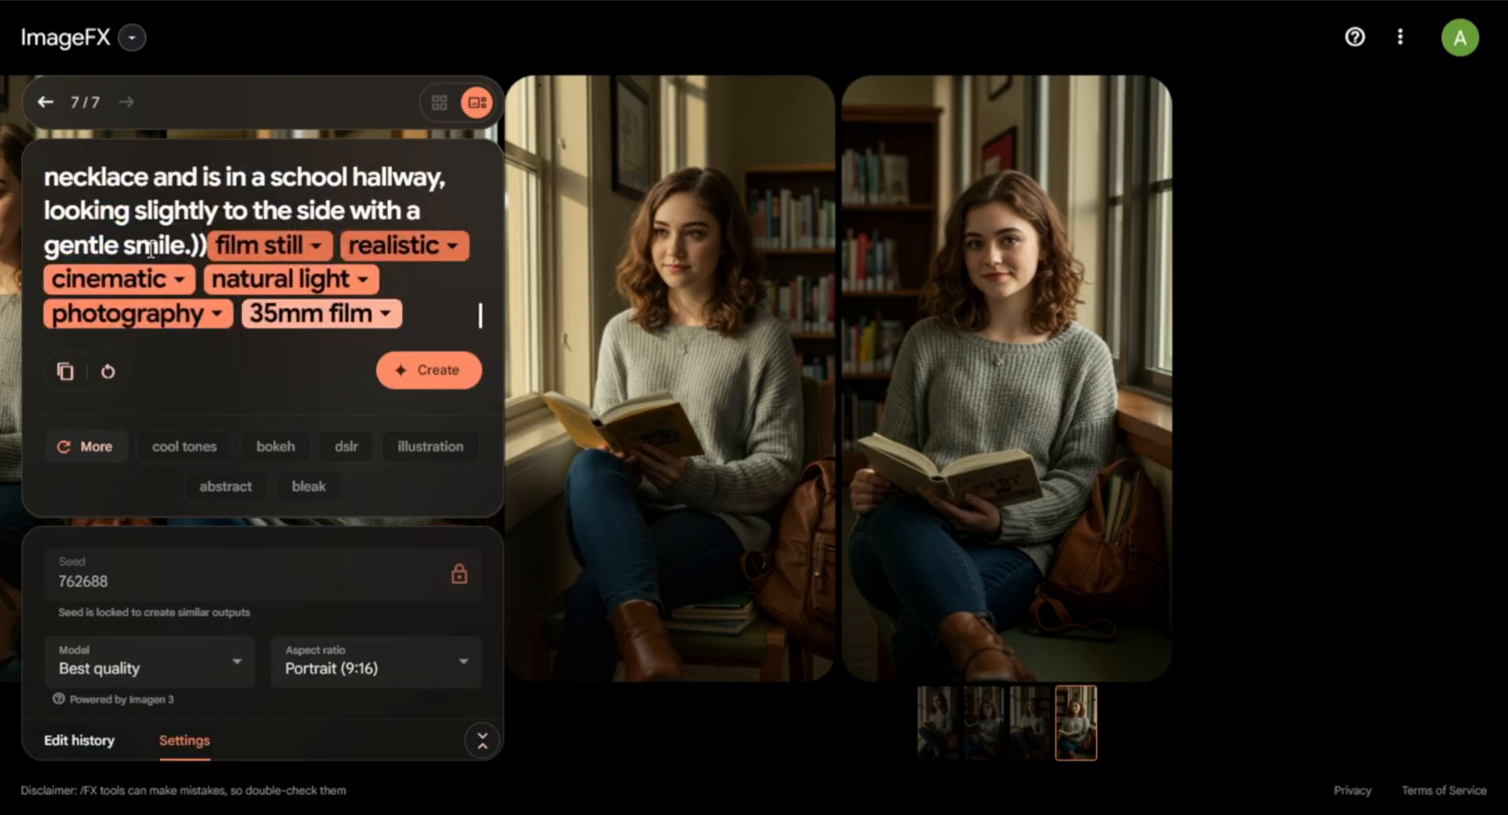
click(429, 371)
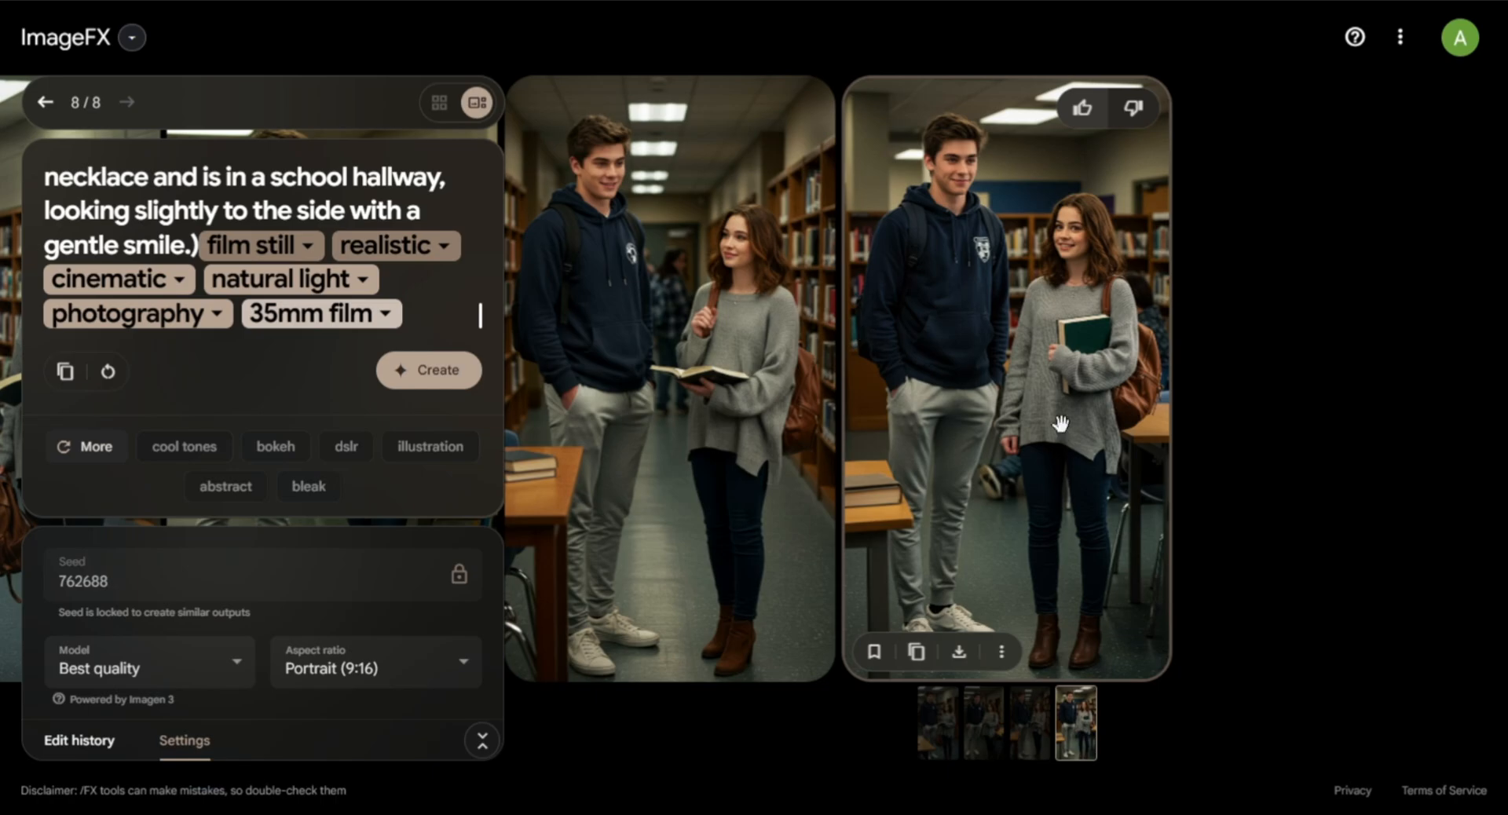
click(939, 731)
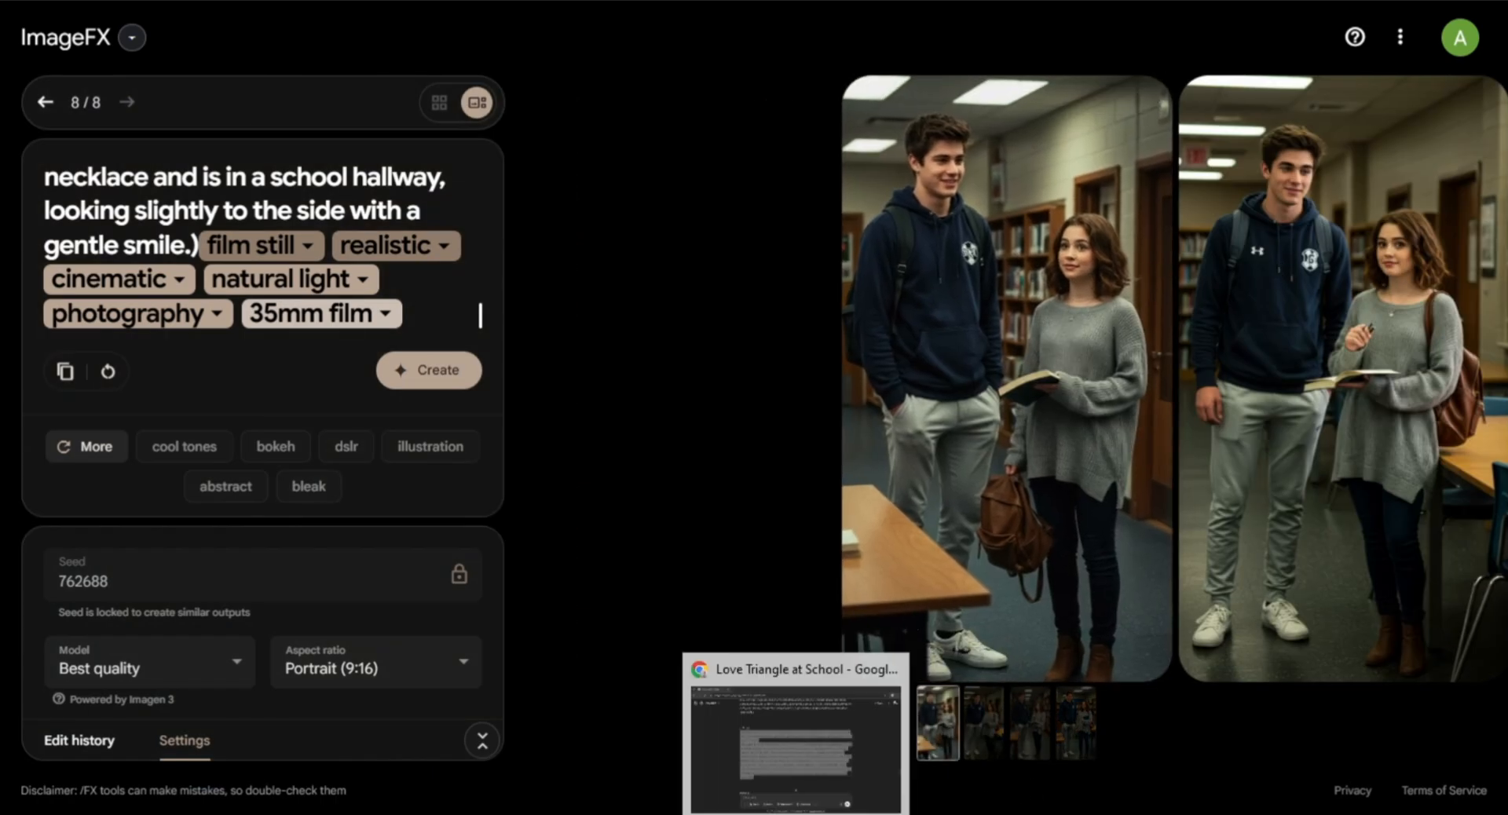
Bring ChatGPT's Frame 3 porch prompt into ImageFX in place of the Frame 2 text, generate the images and view the second and third results.
click(830, 742)
drag(351, 286, 449, 609)
right_click(451, 451)
click(471, 461)
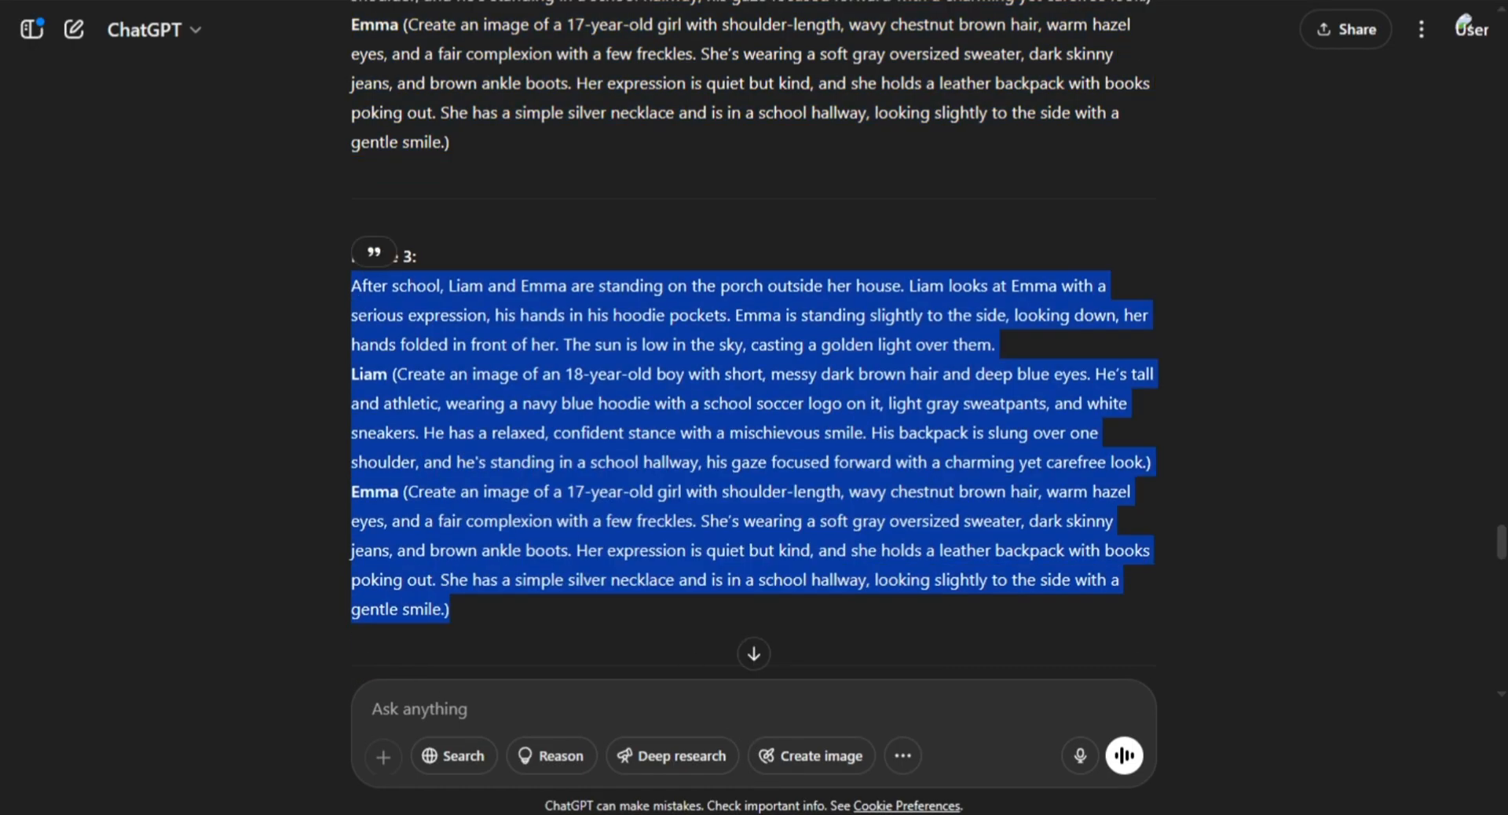
key(alt+Tab)
drag(195, 245, 47, 151)
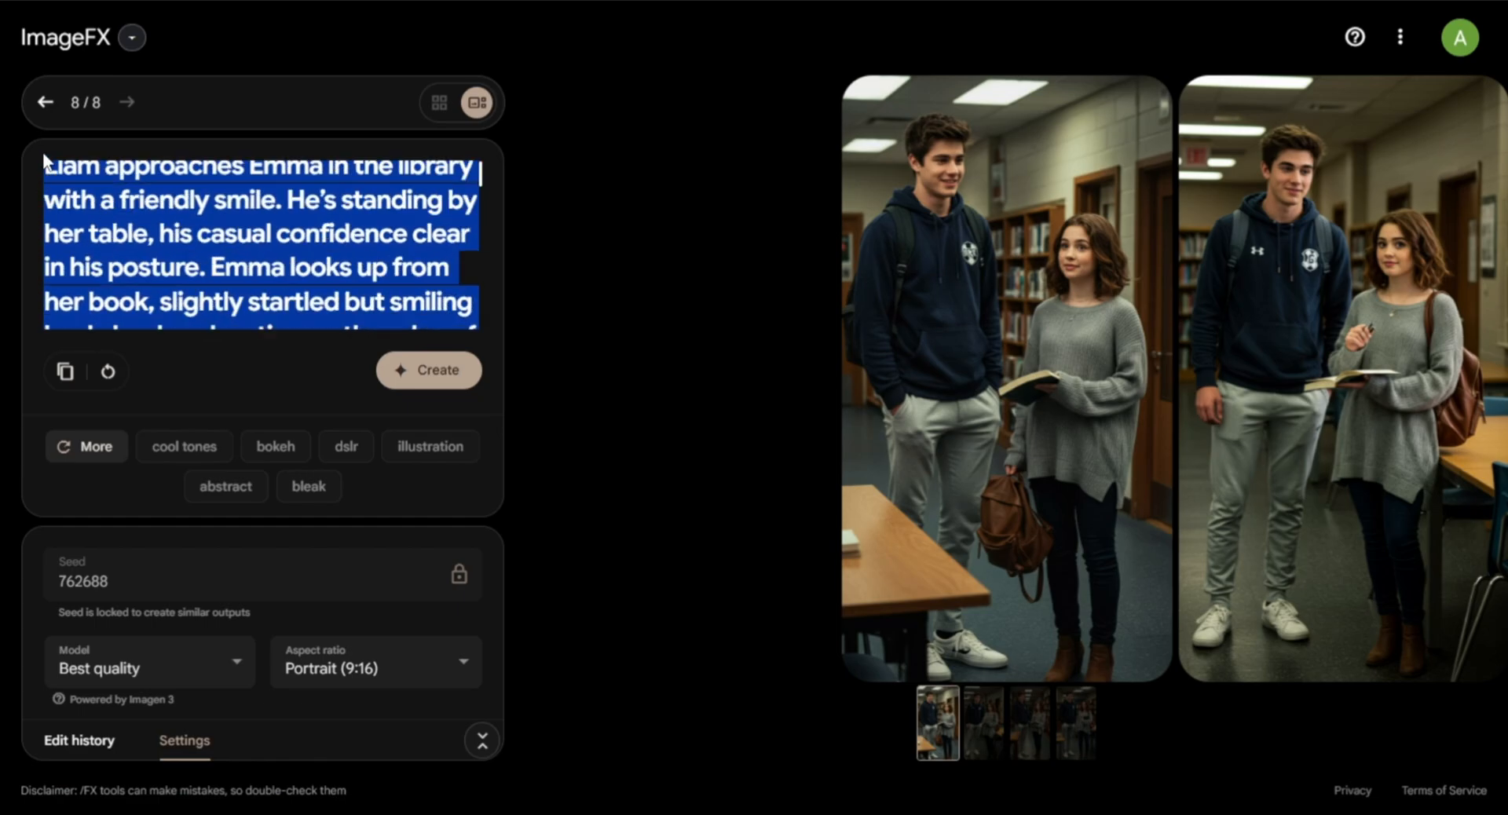
right_click(100, 202)
click(175, 363)
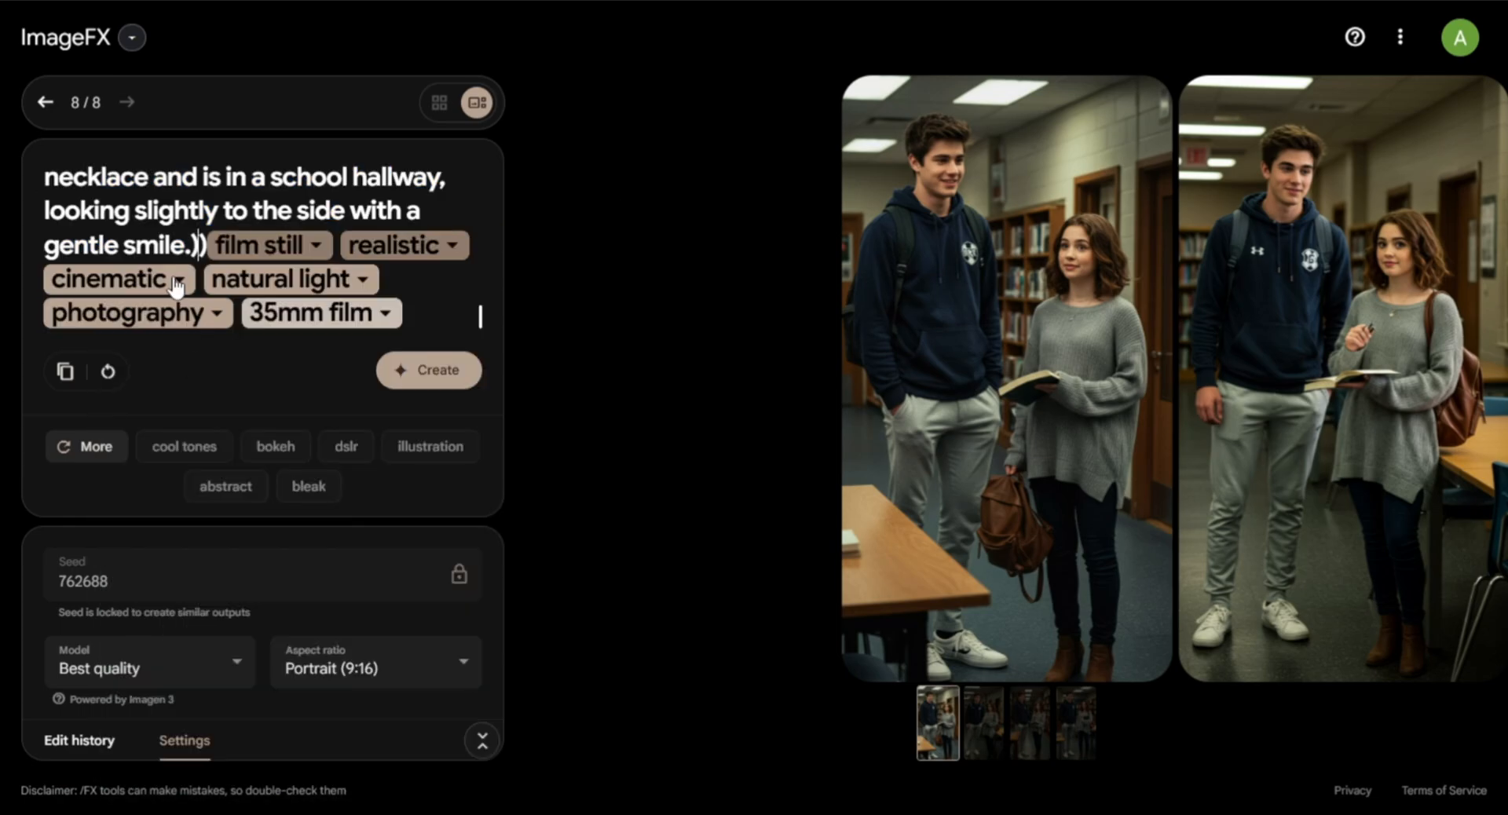
click(424, 379)
click(983, 724)
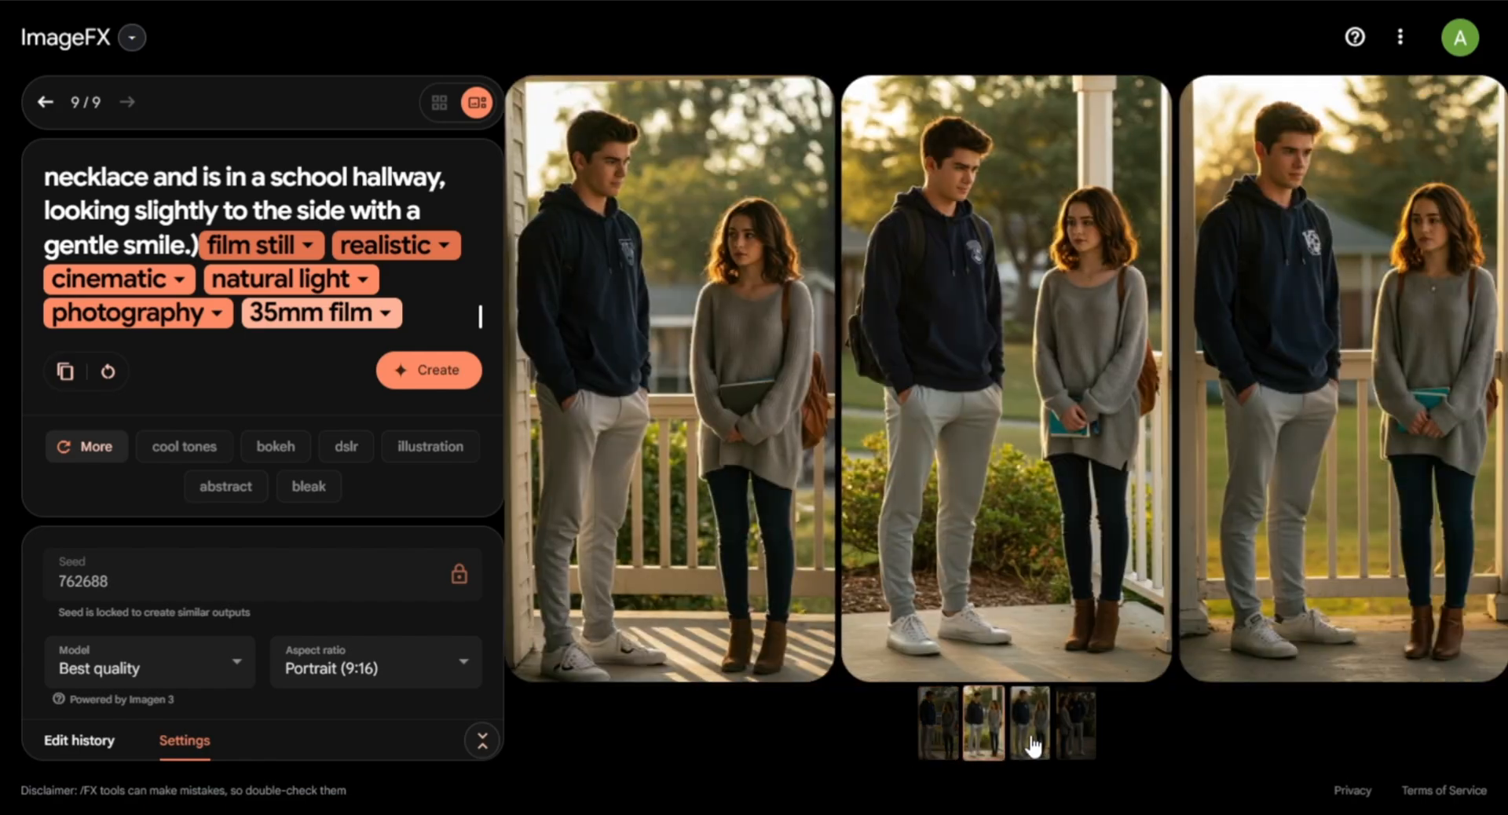
click(1032, 730)
Generate the bedroom scene in ImageFX from ChatGPT's Frame 4 prompt, keeping the existing style tags.
key(alt+Tab)
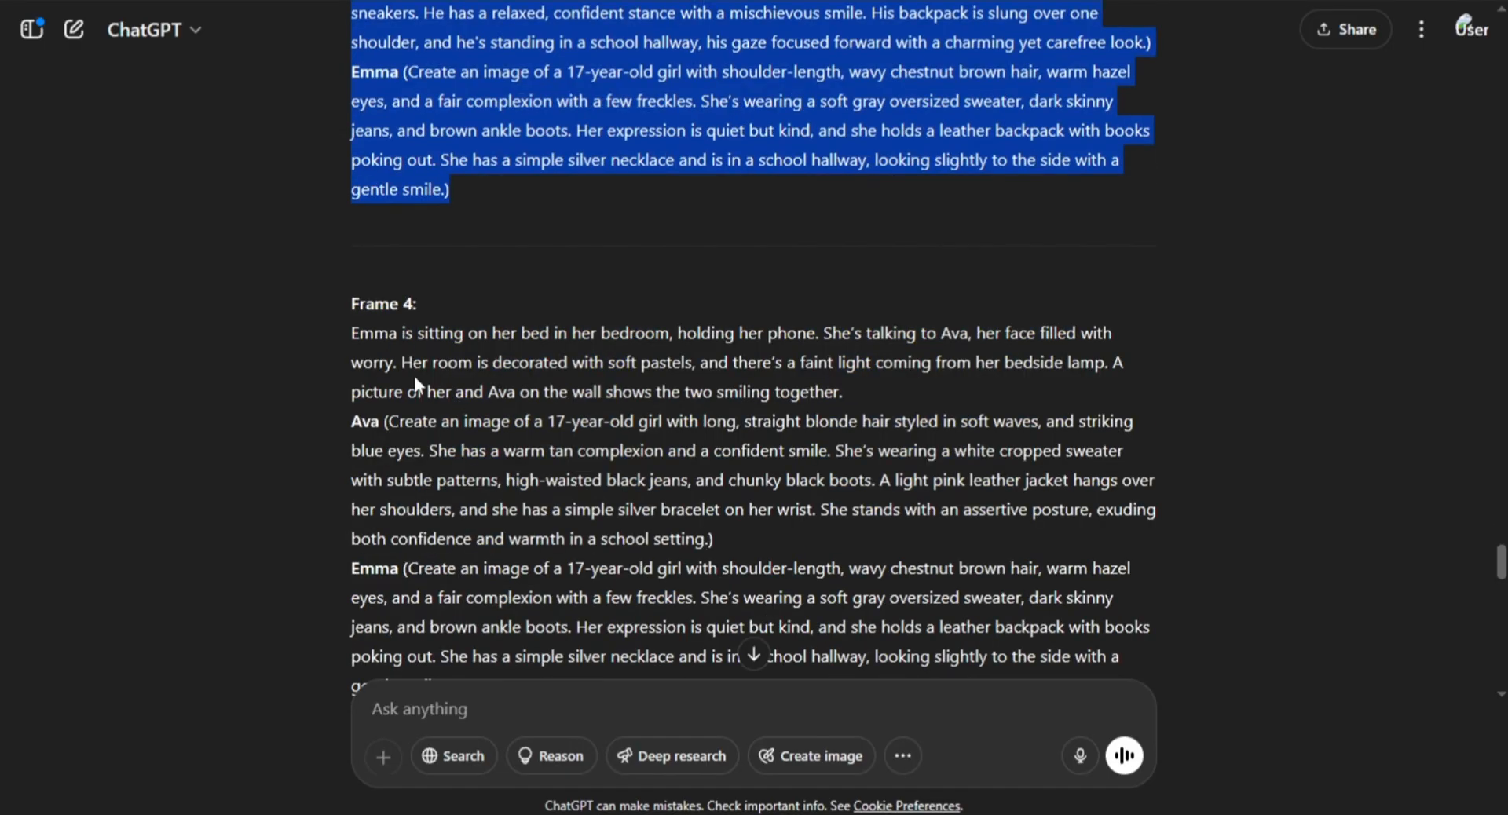
drag(352, 334, 503, 586)
key(alt+Tab)
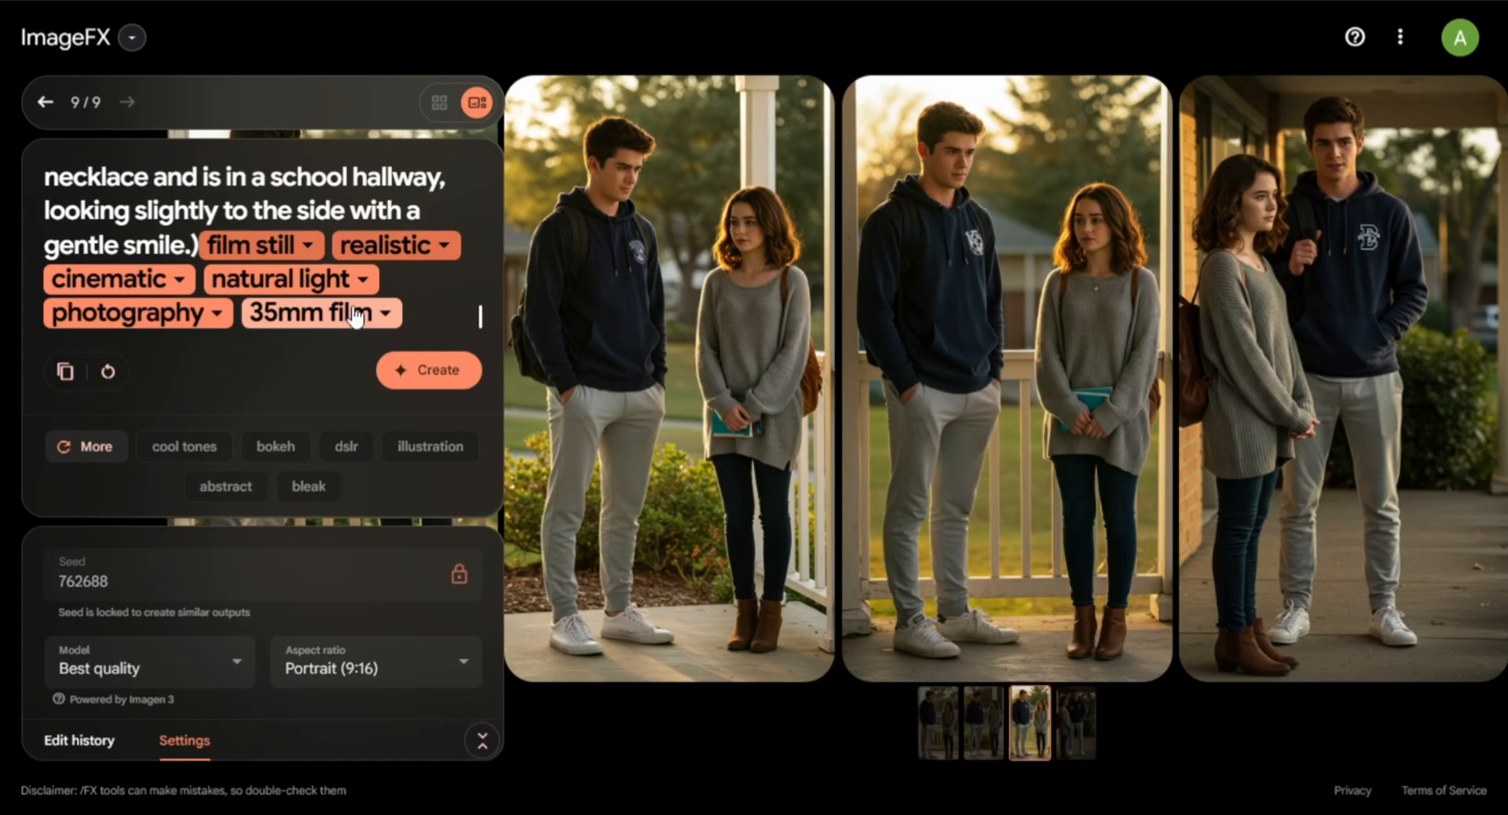
drag(183, 237, 46, 155)
right_click(88, 196)
click(185, 353)
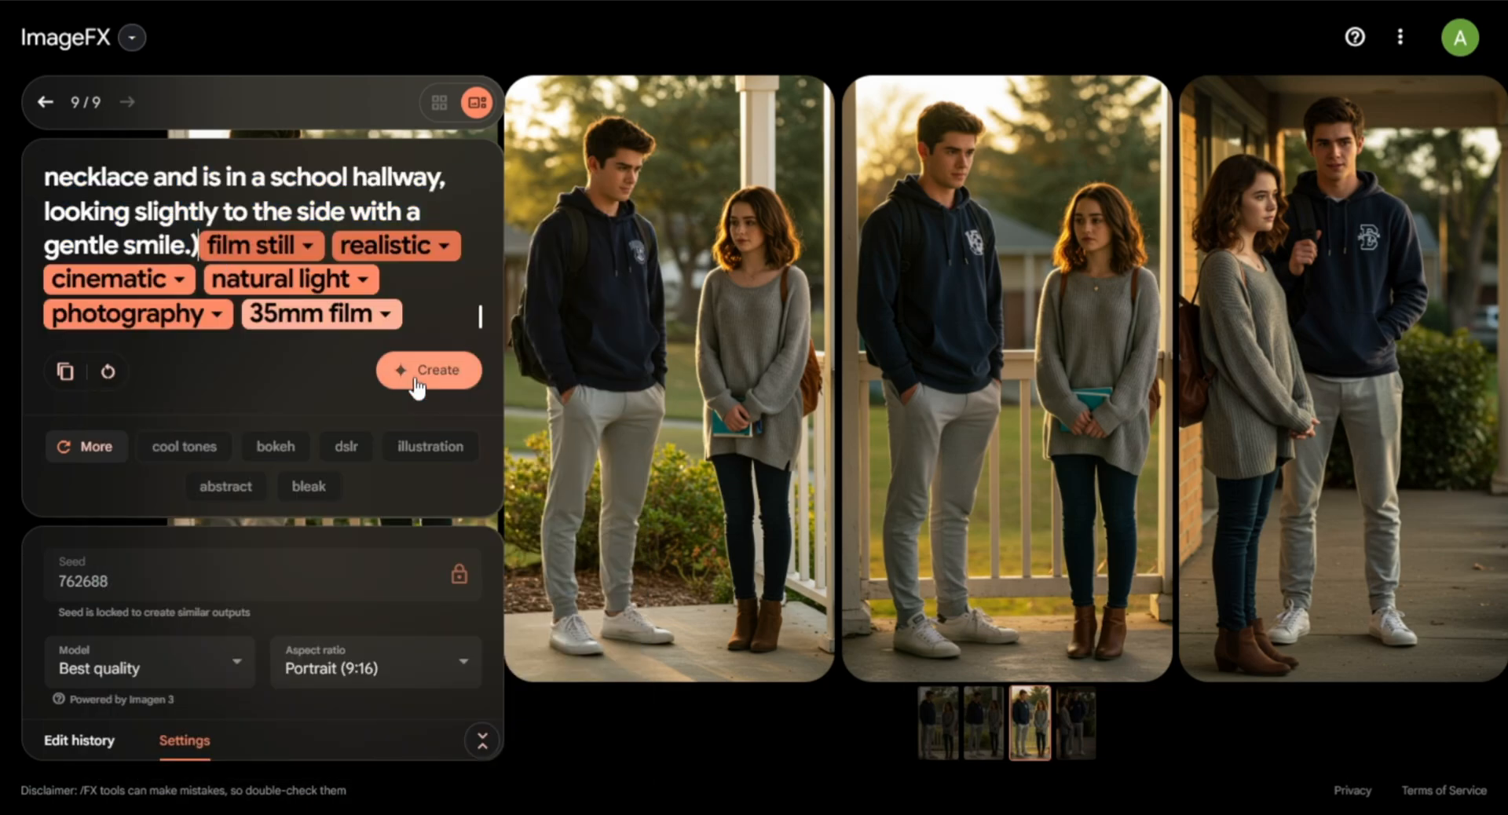
click(424, 370)
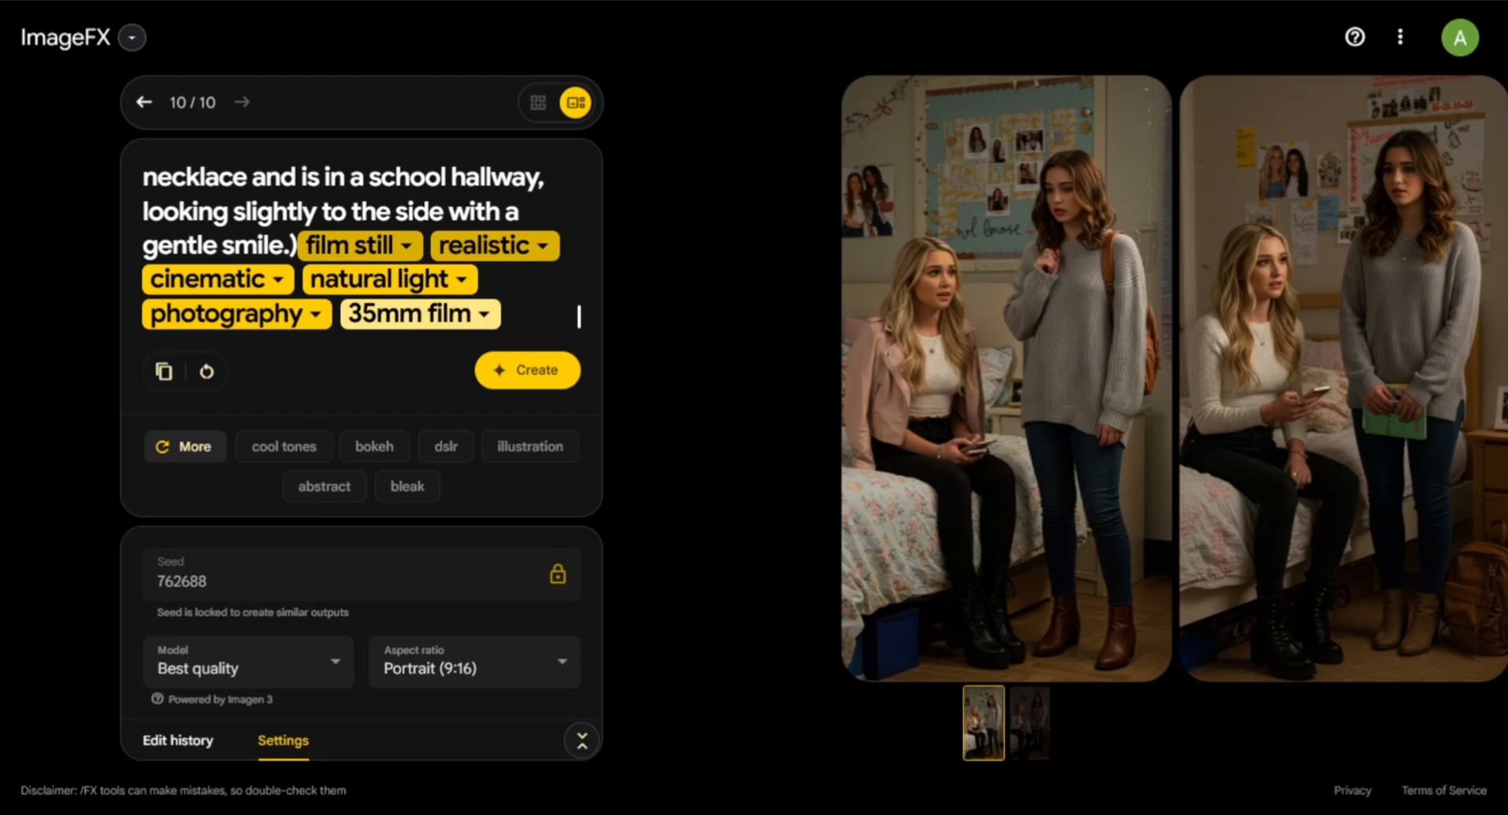
Copy ChatGPT's Frame 5 school hallway prompt over the Frame 4 text in ImageFX and create its images.
key(ctrl+Tab)
scroll(409, 367, down, 5)
drag(352, 296, 686, 582)
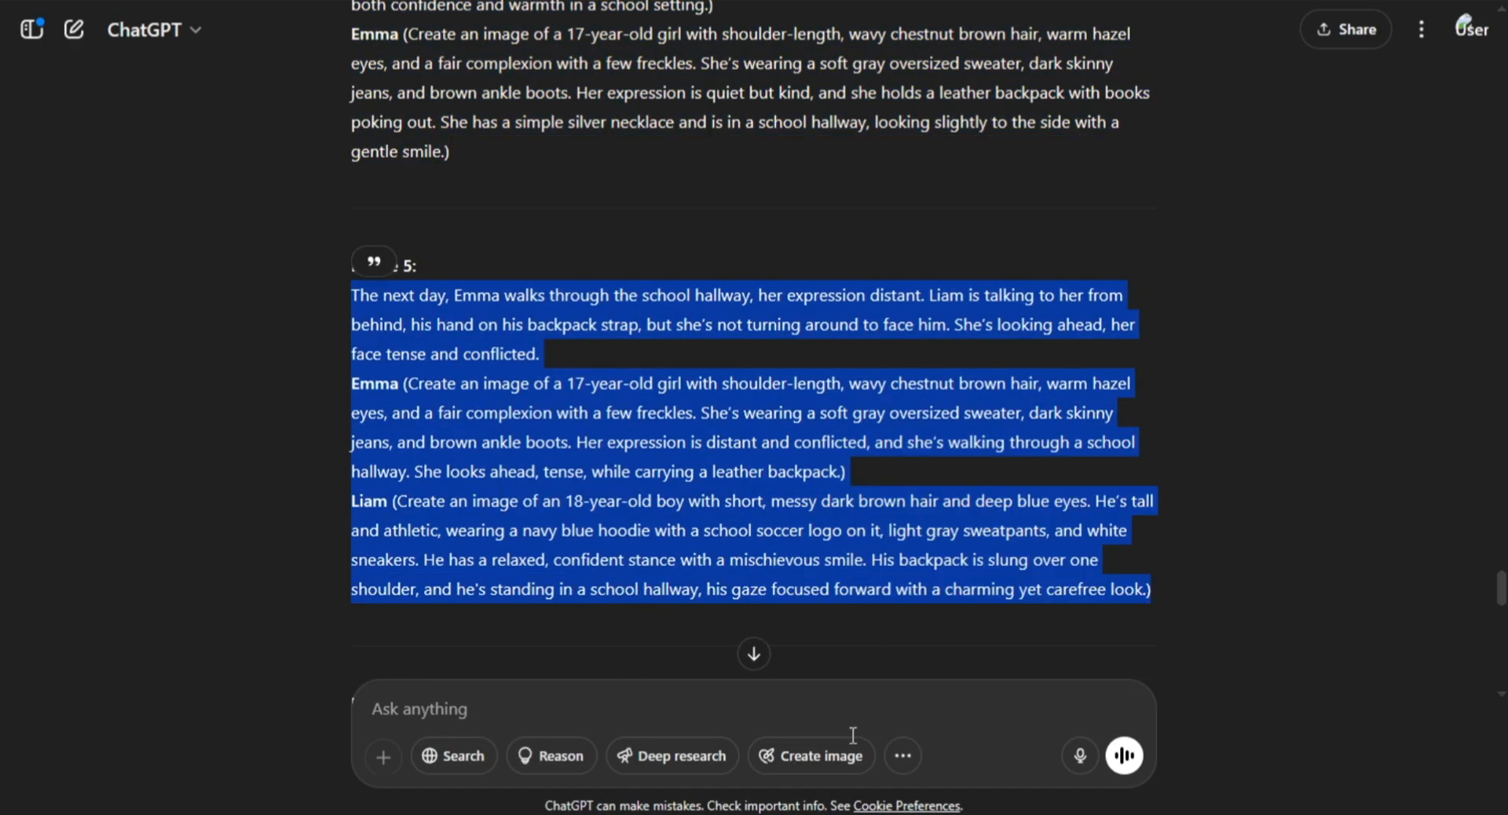
key(ctrl+Tab)
key(ctrl+a)
right_click(191, 206)
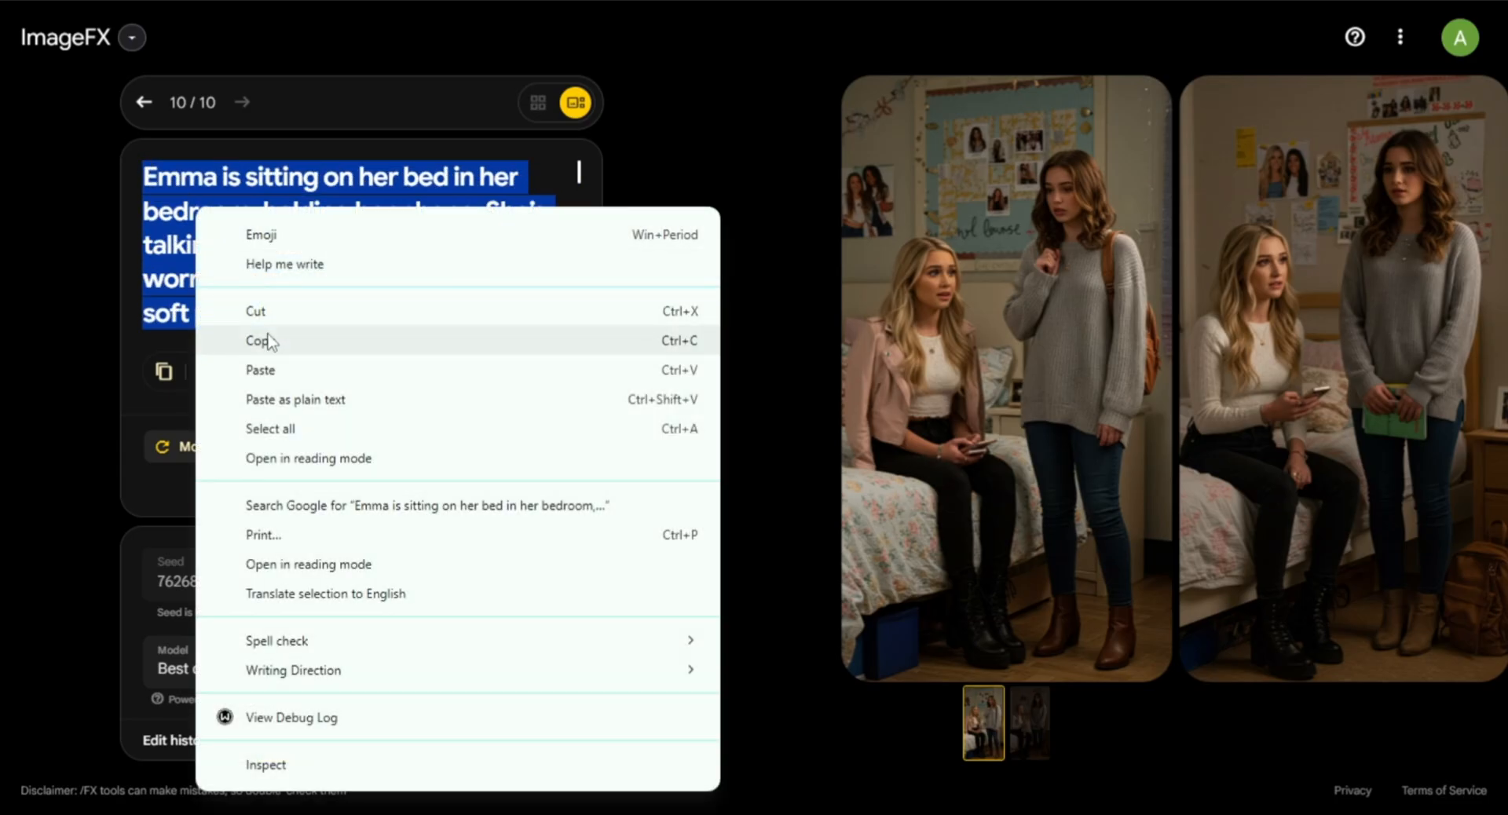
click(346, 366)
click(528, 371)
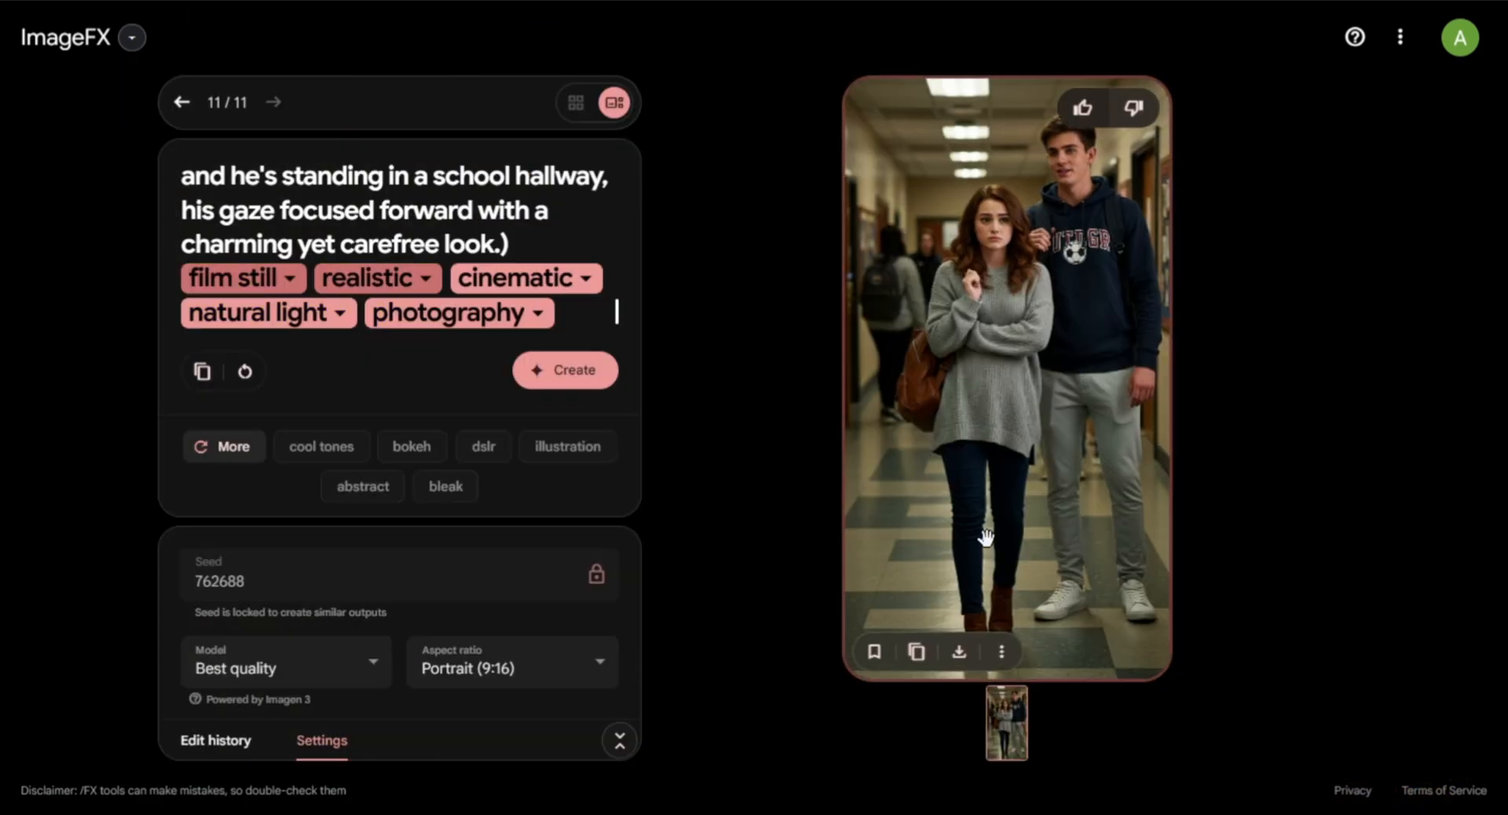
Swap the ImageFX prompt text for ChatGPT's Frame 6 bleachers prompt and generate the scene images.
key(ctrl+Tab)
scroll(641, 454, down, 5)
drag(351, 310, 460, 629)
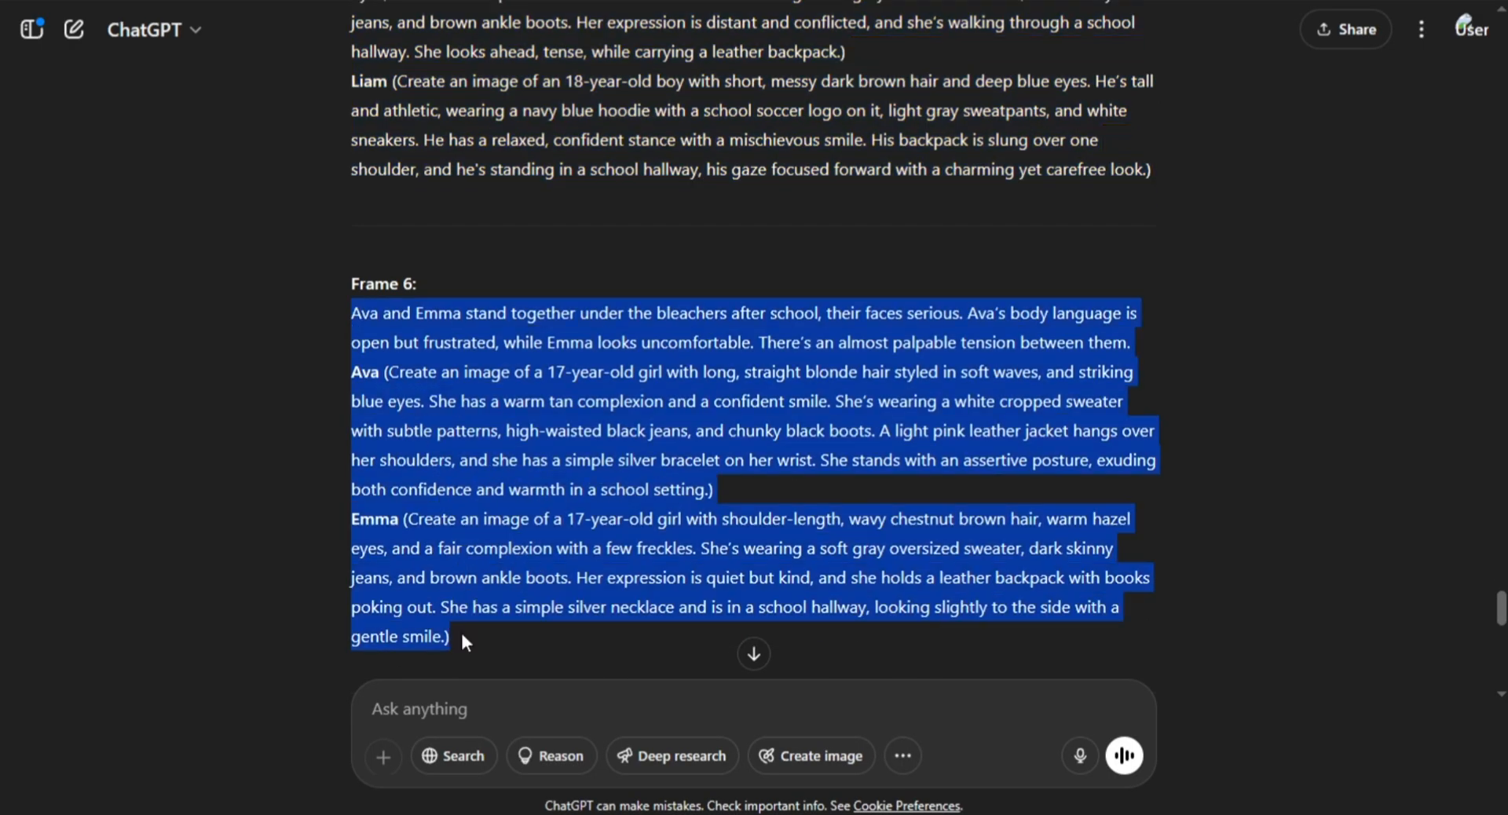
key(ctrl+Tab)
key(ctrl+a)
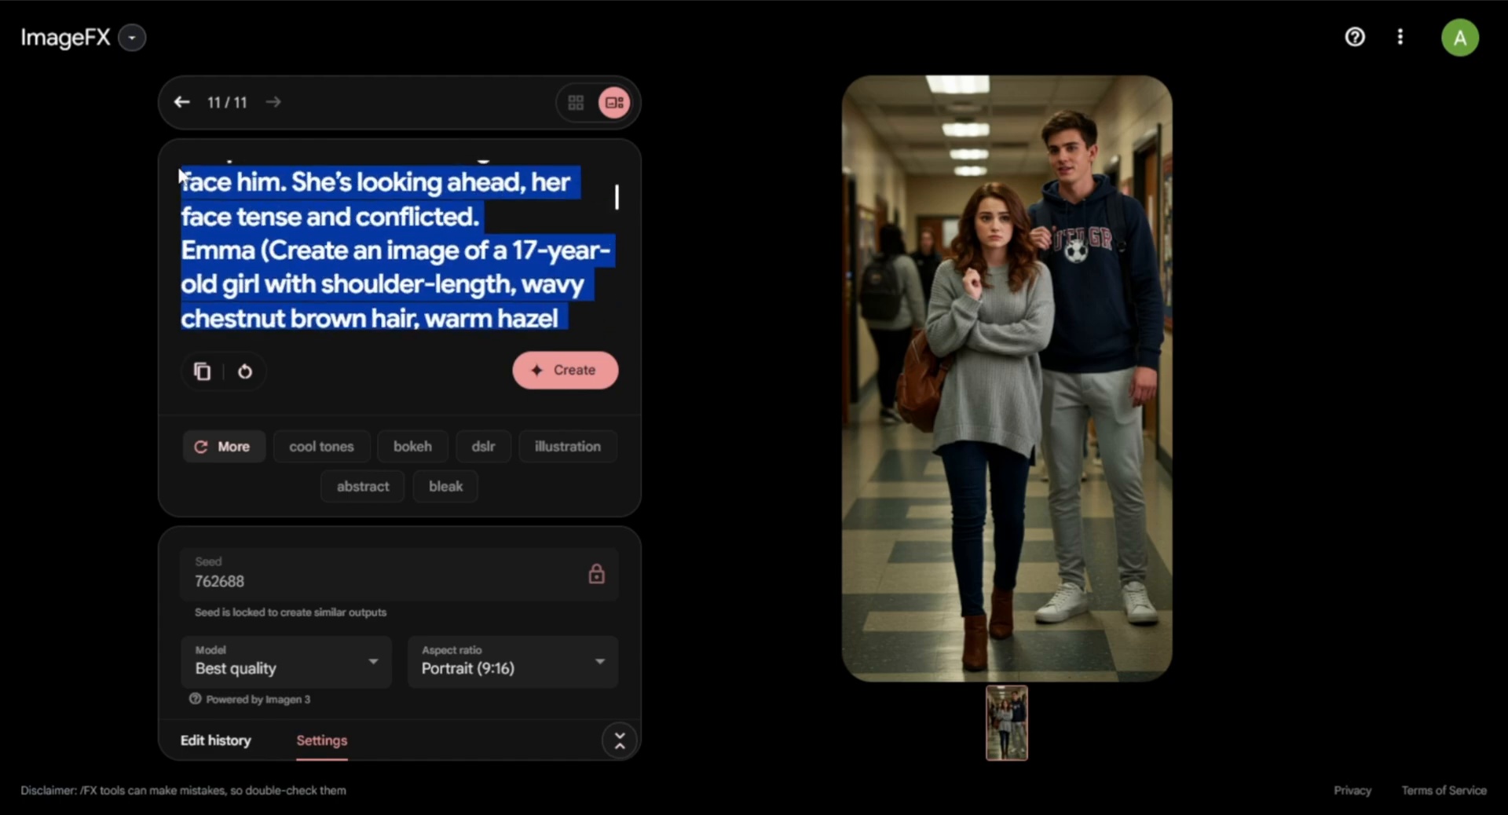
right_click(231, 182)
click(259, 331)
click(541, 371)
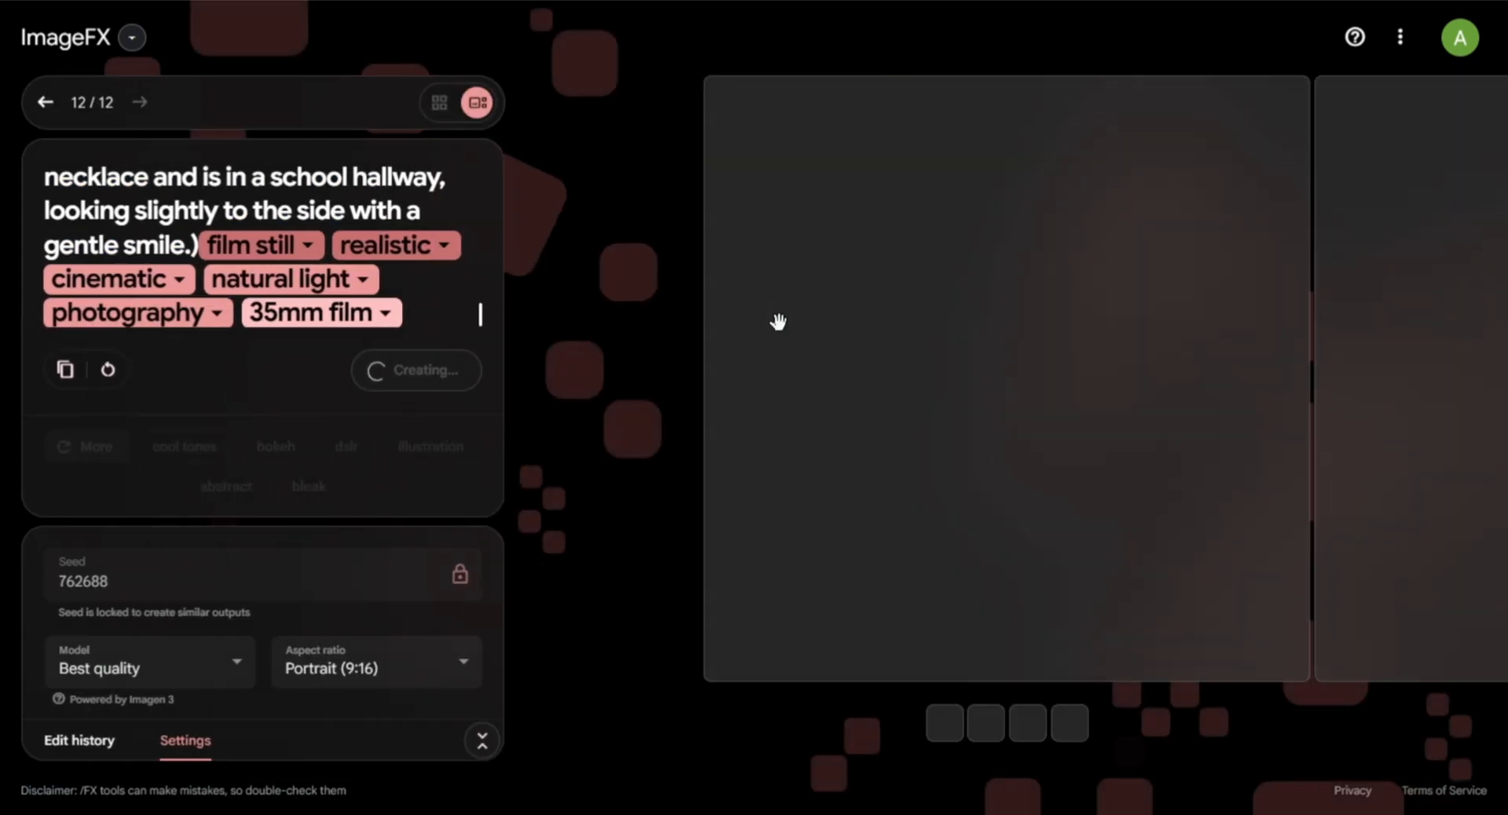
Transfer ChatGPT's Frame 7 prompt about the return to the porch into ImageFX, replacing the Frame 6 text, and generate the images.
key(ctrl+Tab)
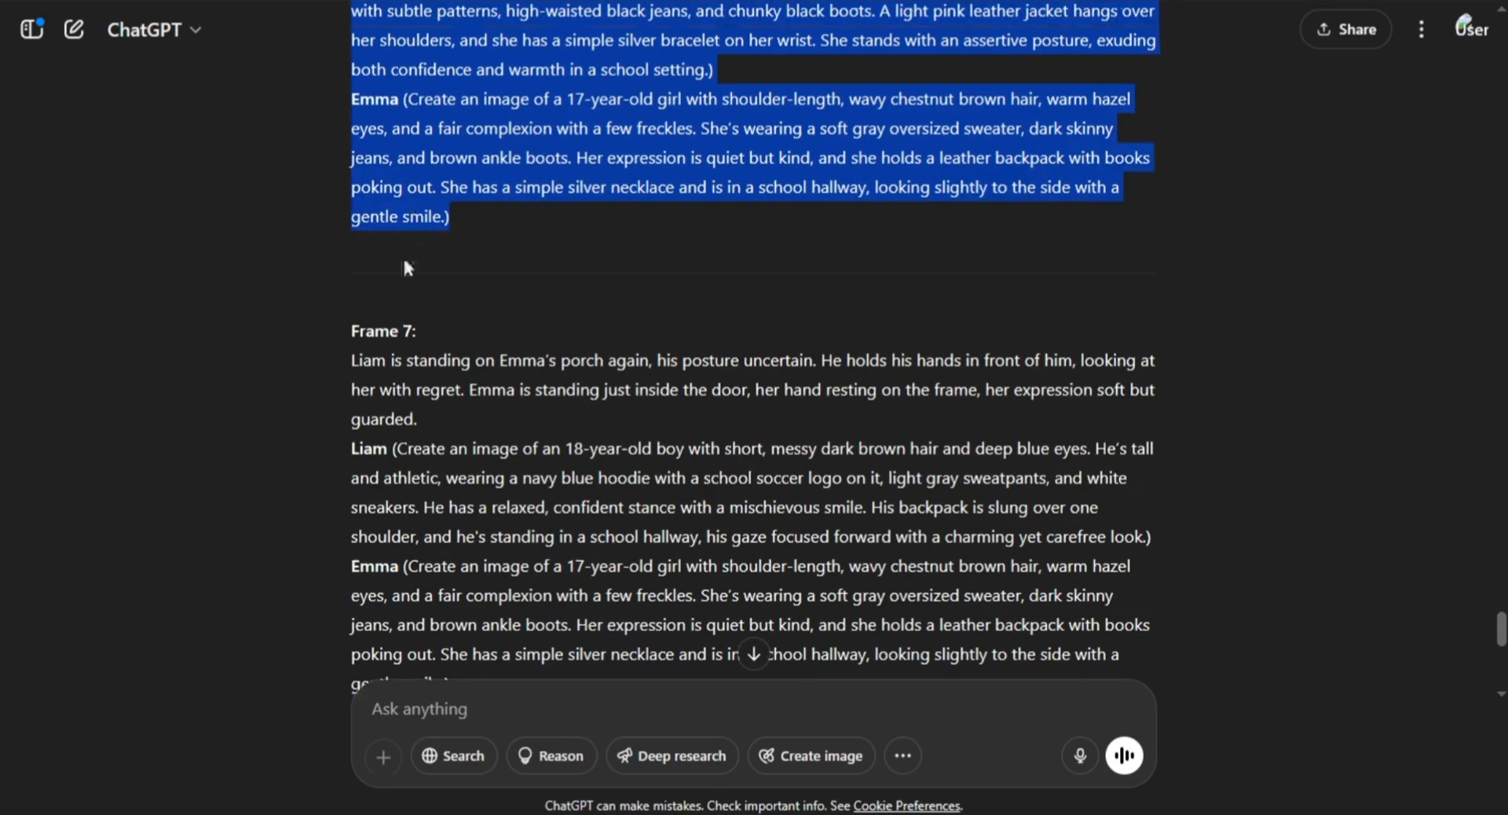
drag(351, 360, 465, 181)
scroll(550, 566, down, 5)
key(ctrl+Tab)
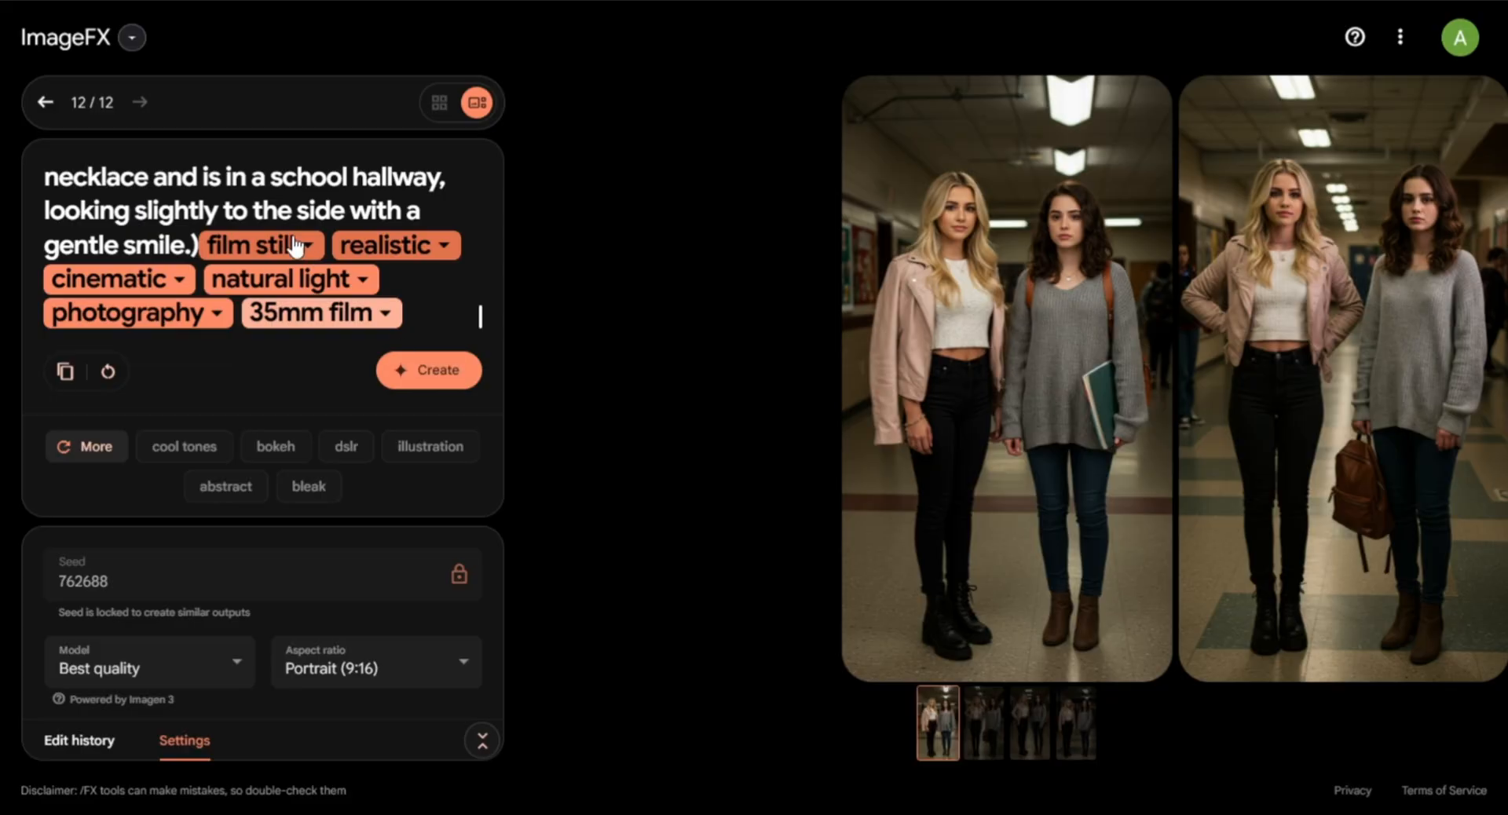
drag(198, 245, 45, 149)
key(ctrl+v)
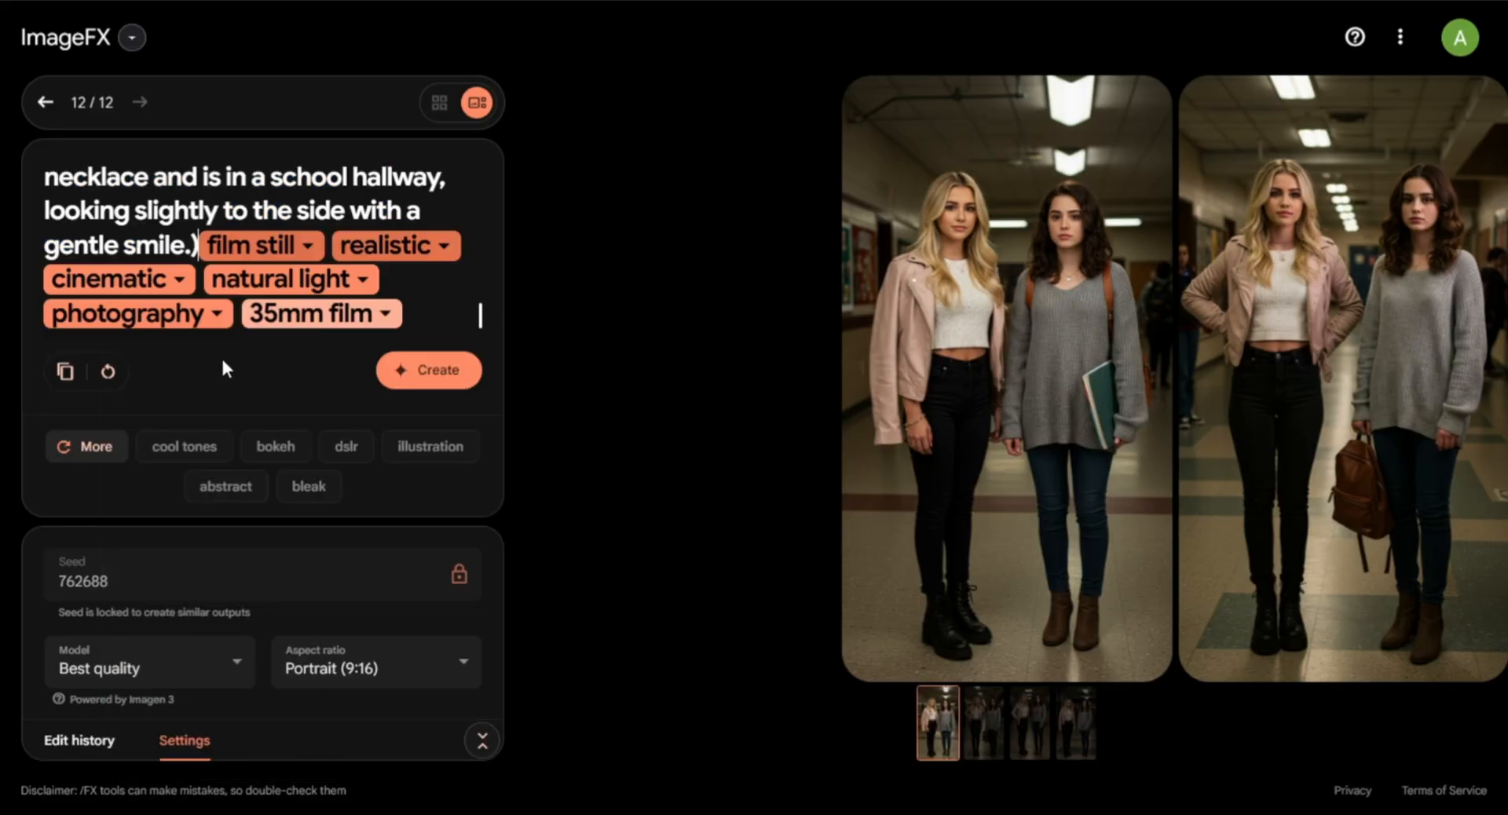
click(428, 370)
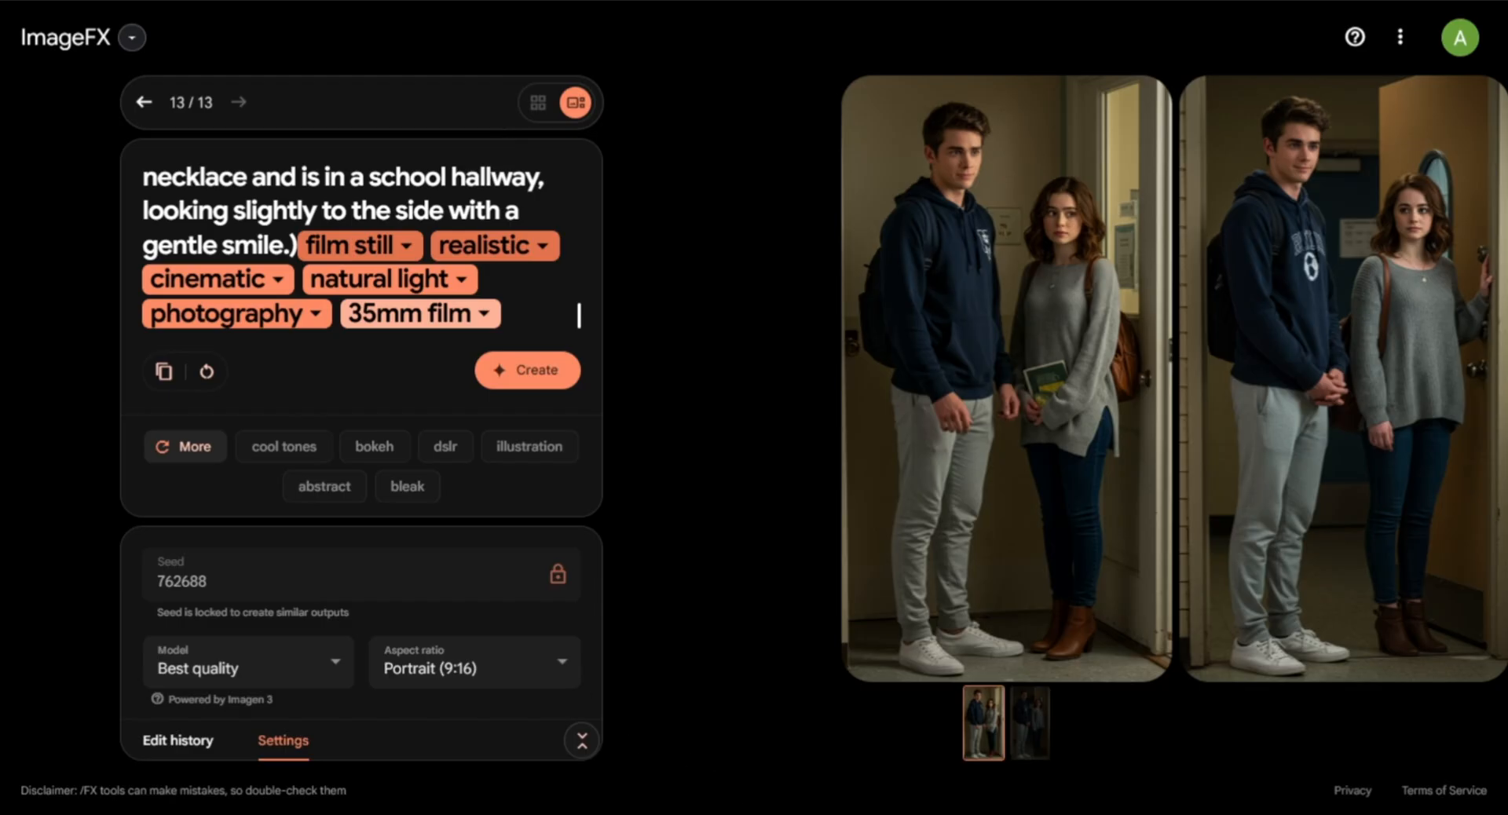
Replace the Frame 7 text in ImageFX with ChatGPT's Frame 8 sunset porch prompt and start generating its images.
key(ctrl+Tab)
drag(361, 324, 384, 91)
key(ctrl+c)
key(ctrl+Tab)
drag(296, 245, 144, 161)
right_click(174, 188)
click(270, 347)
click(437, 370)
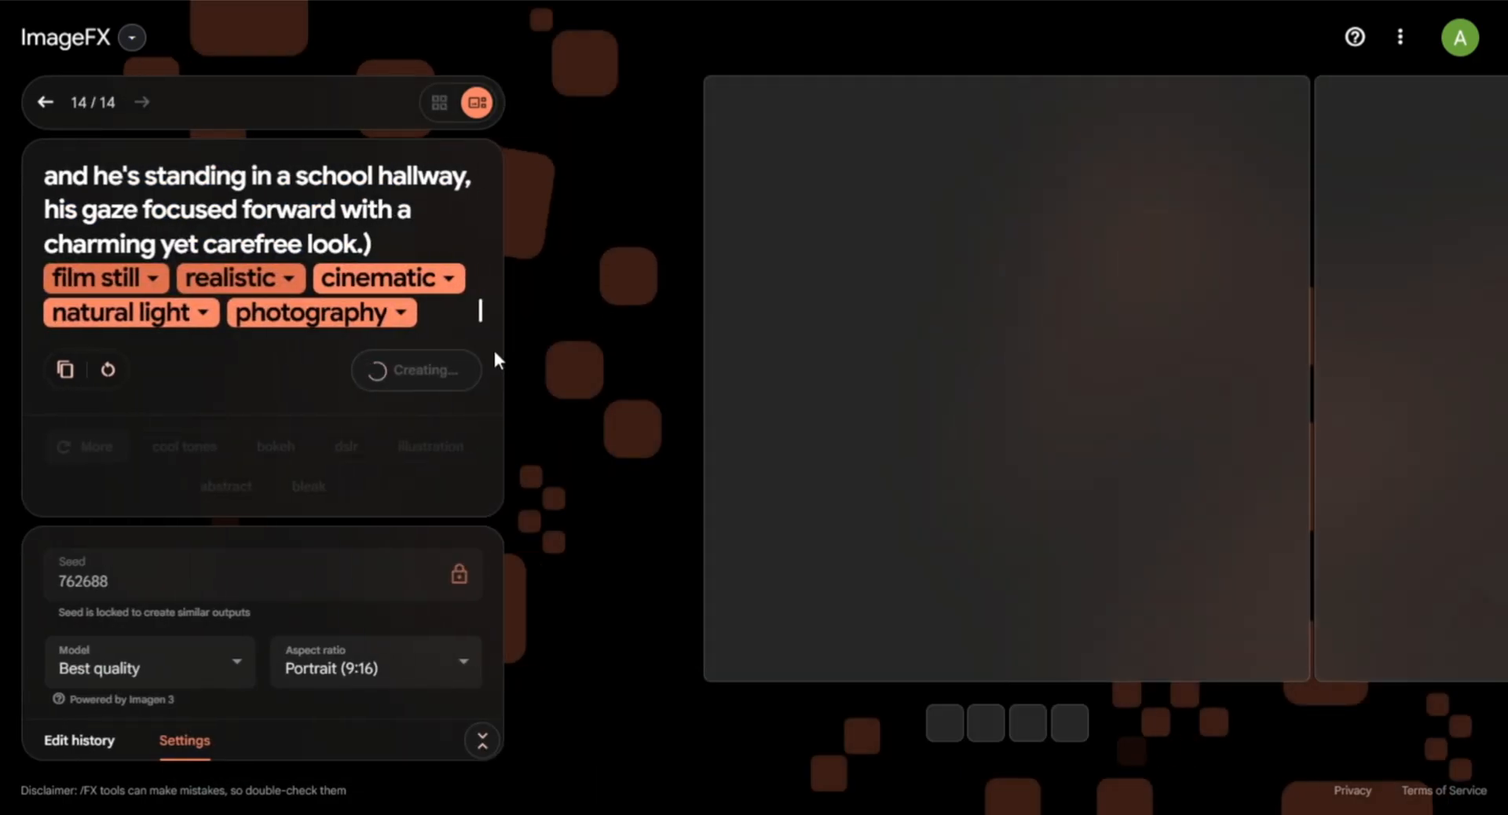